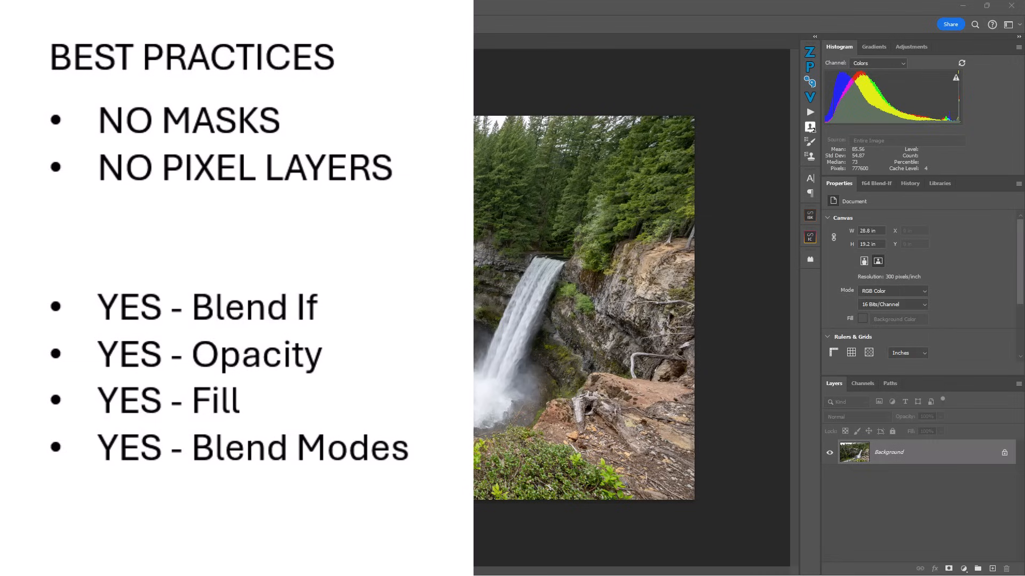
- Try duplicating the Background layer and undo the duplication
left_click(926, 451)
key("ctrl+j")
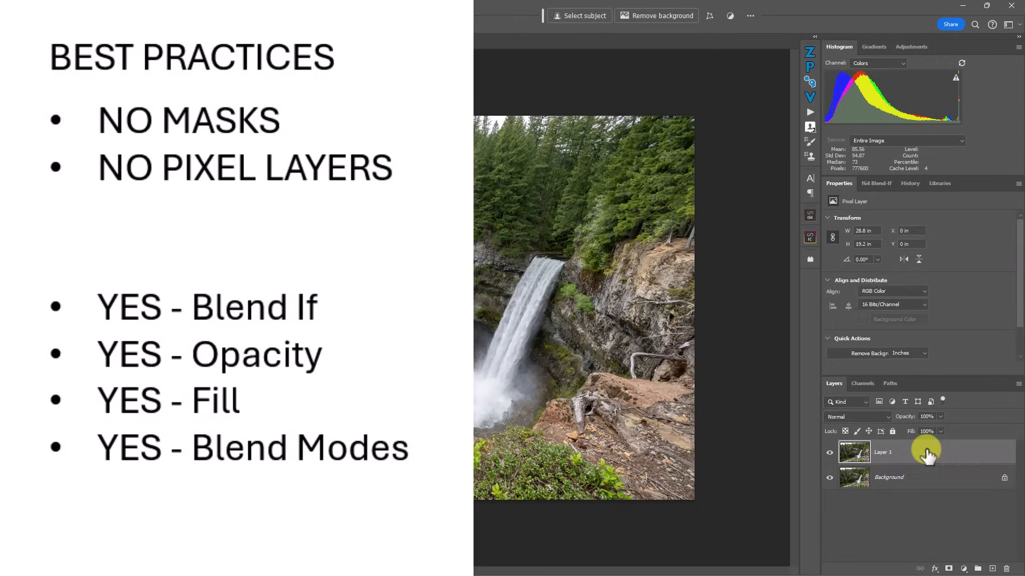
key("ctrl+z")
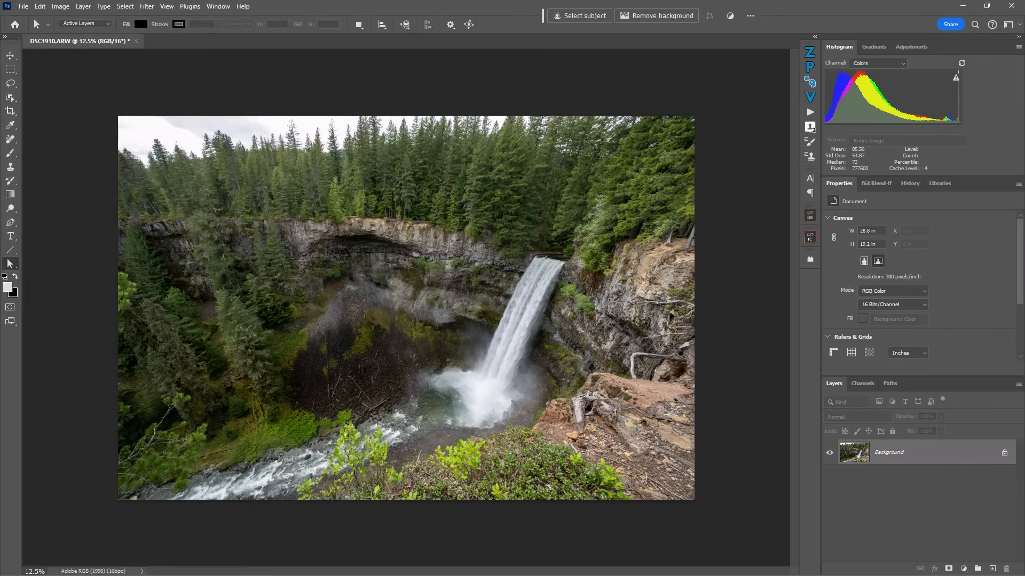
- Add a Curves adjustment layer and shape its RGB curve into a gentle S that darkens shadows and lifts highlights, comparing before and after
left_click(963, 568)
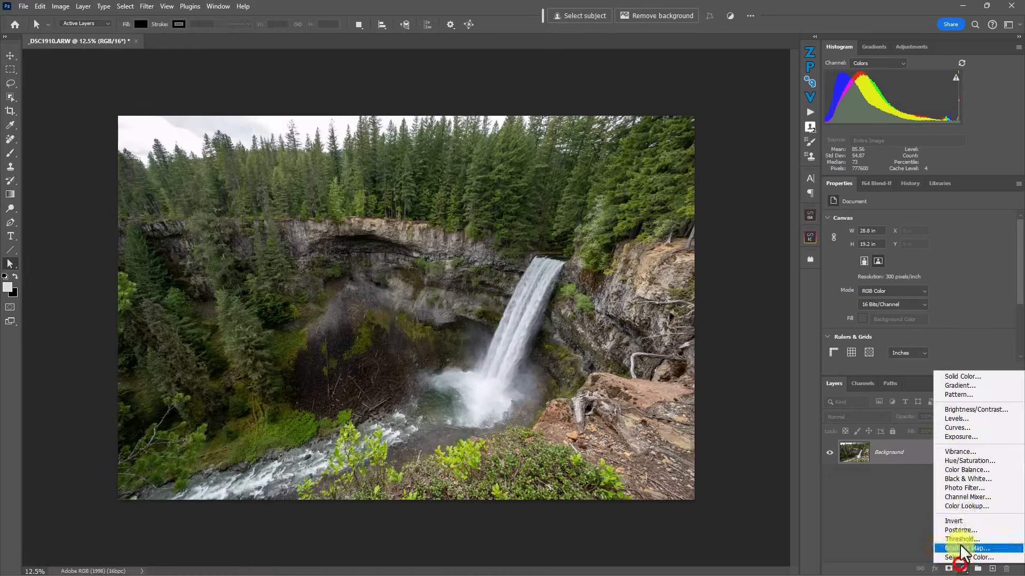
left_click(964, 430)
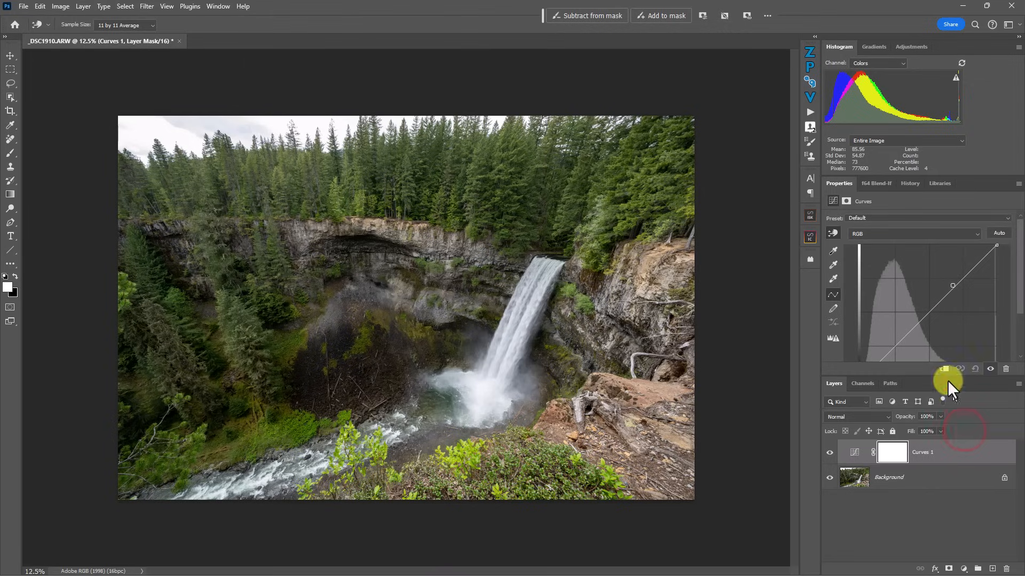
left_click_drag(926, 377, 920, 405)
left_click_drag(892, 343, 894, 349)
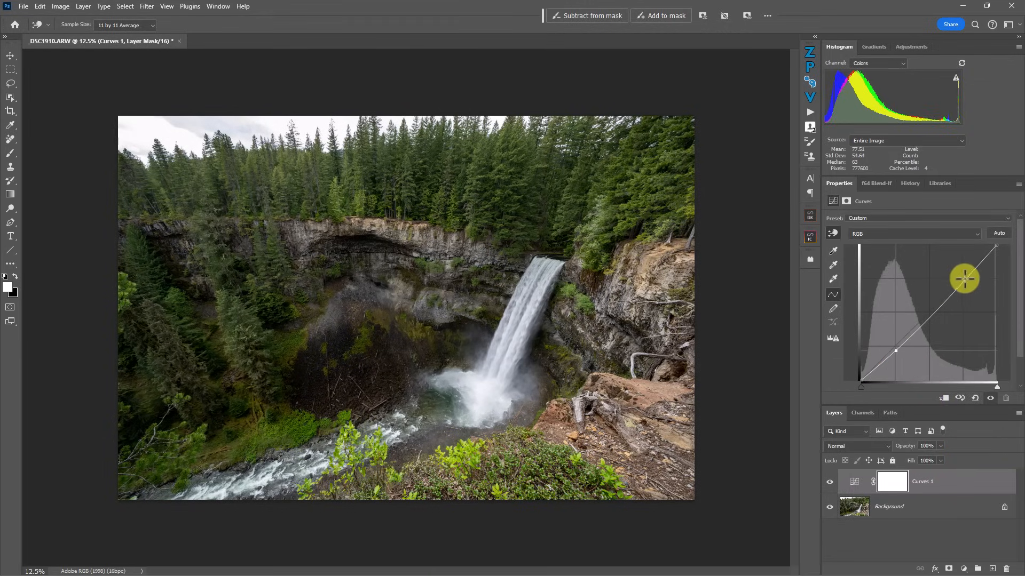
left_click_drag(962, 277, 963, 271)
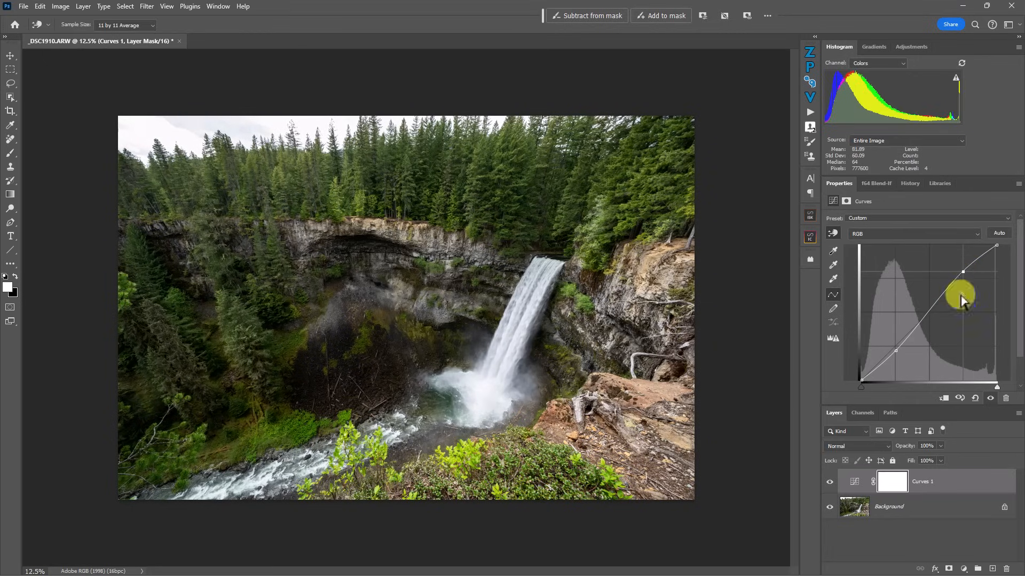
left_click(829, 482)
left_click(829, 482)
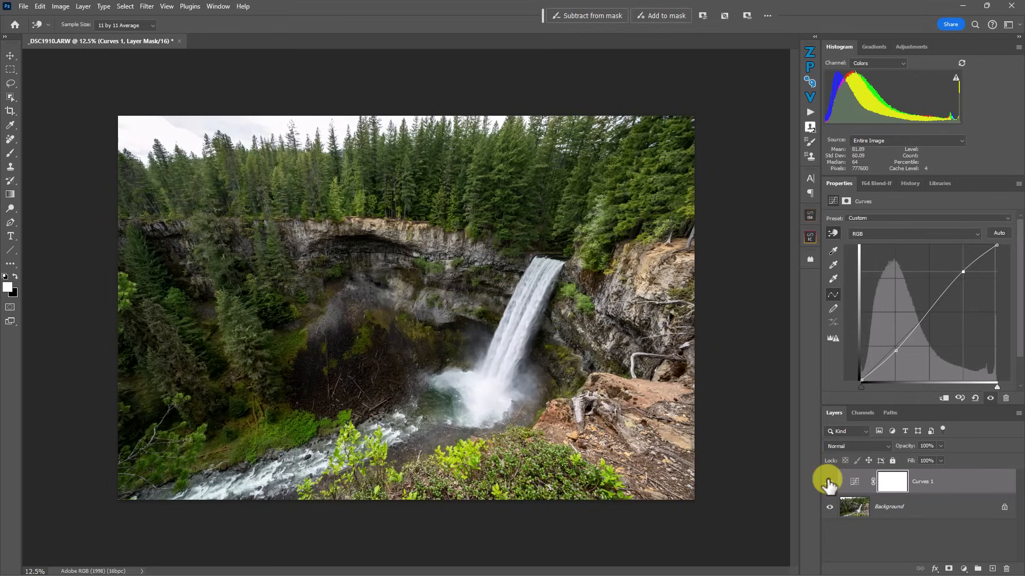
left_click(965, 270)
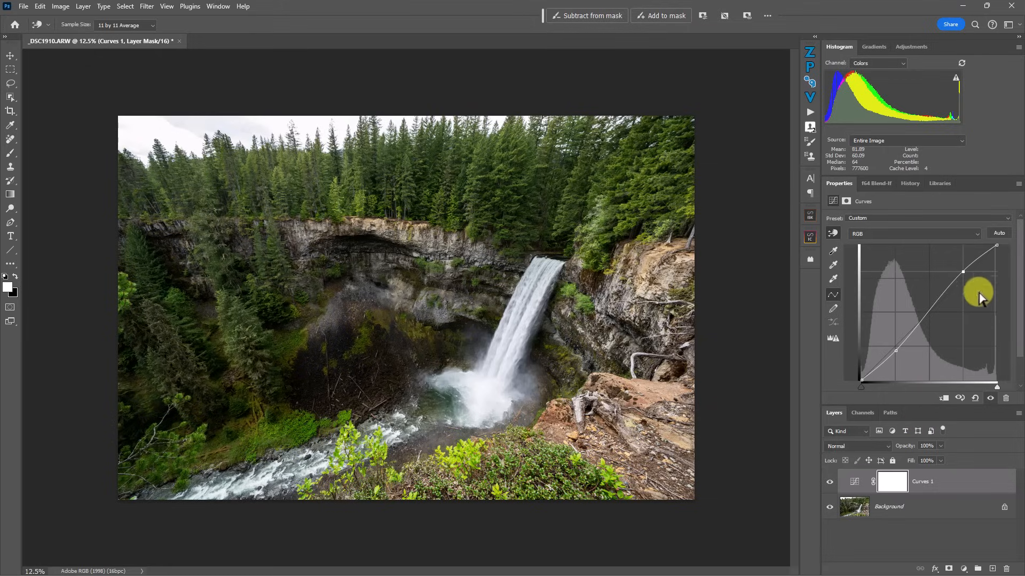
left_click_drag(965, 263, 981, 256)
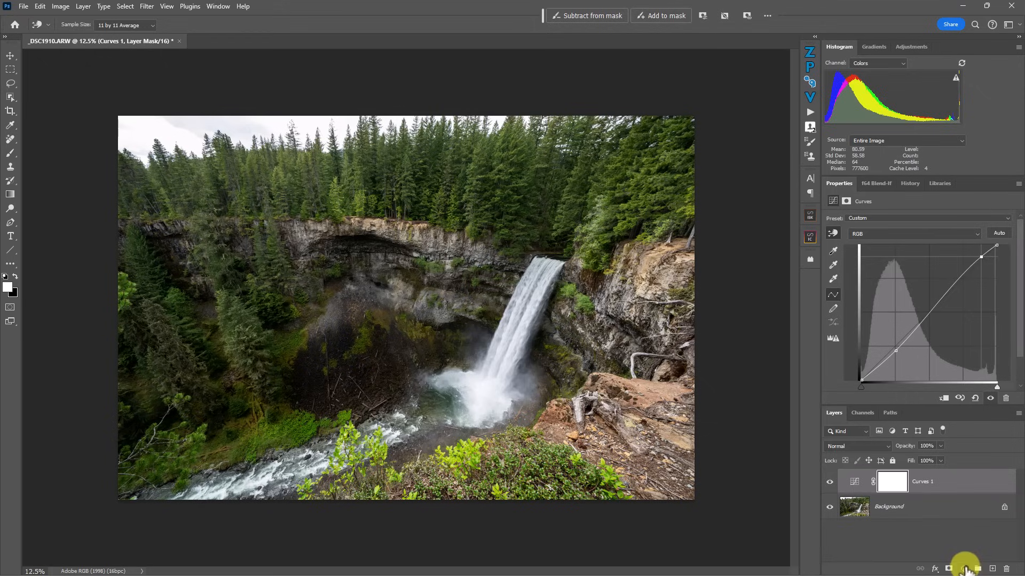
- Add a Selective Color adjustment layer and set its Reds to Cyan -45, Magenta +20 and Yellow +24
left_click(964, 569)
left_click(963, 560)
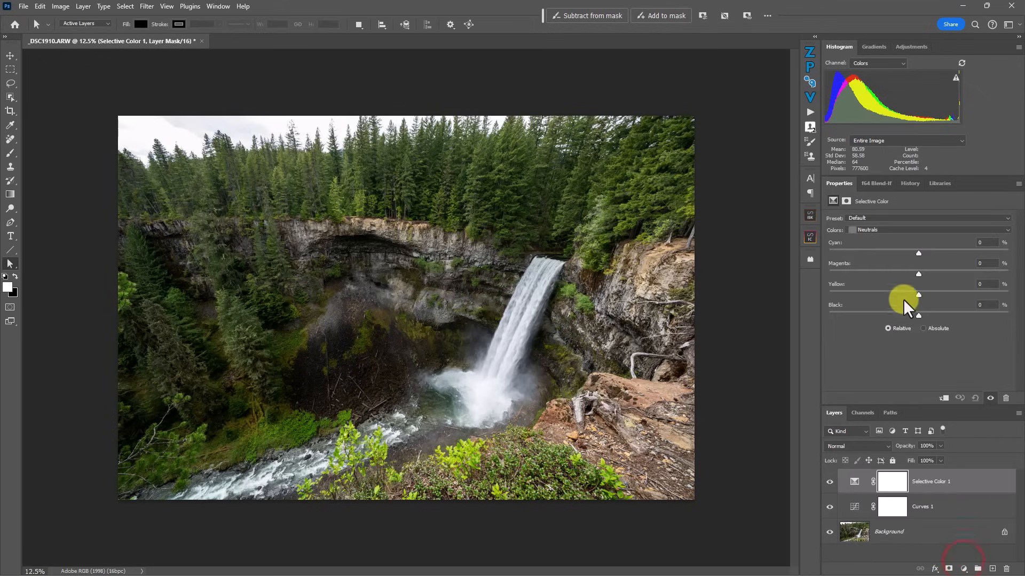
left_click(889, 229)
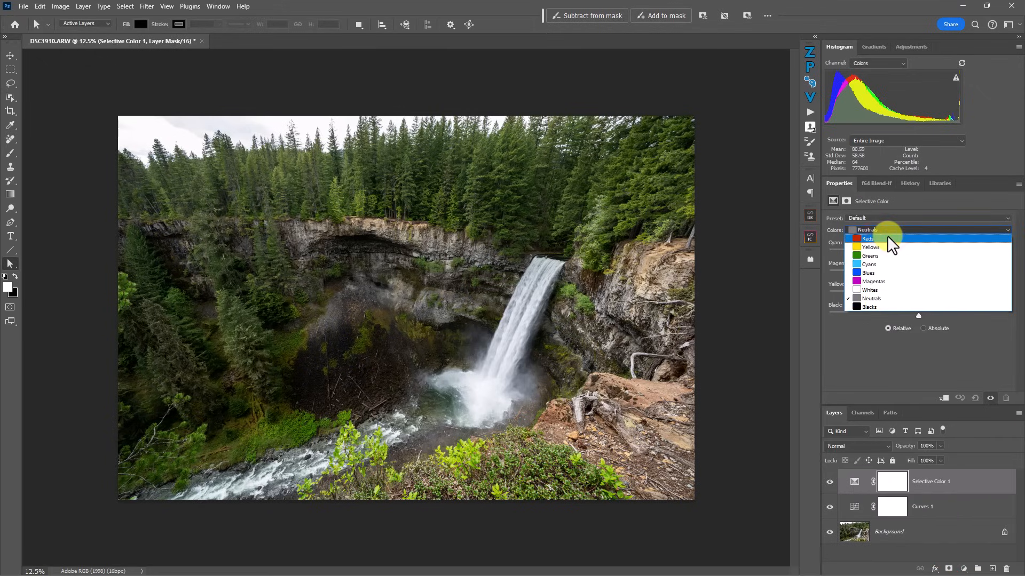
left_click(888, 238)
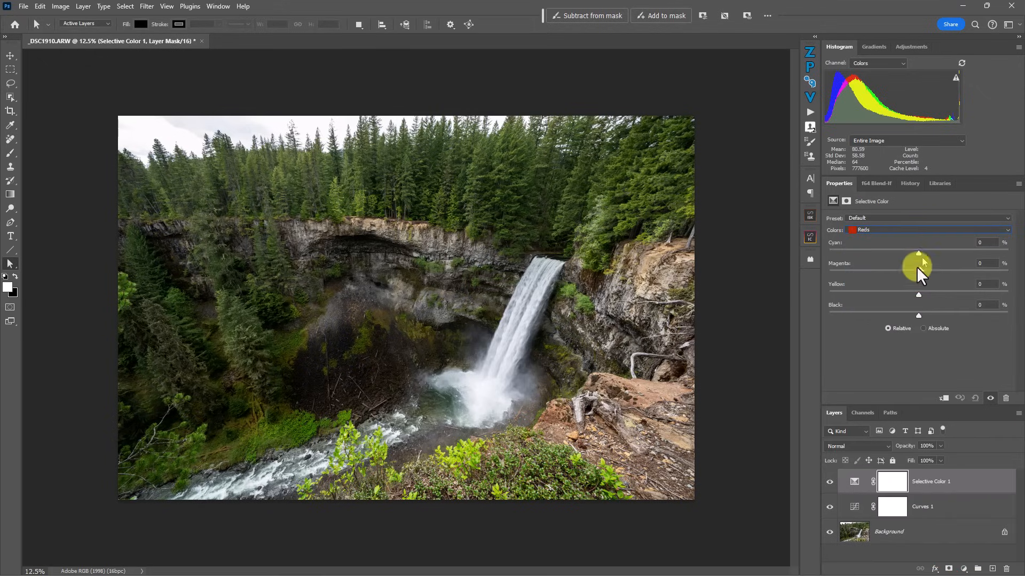
left_click_drag(917, 252, 897, 254)
left_click_drag(916, 294, 927, 273)
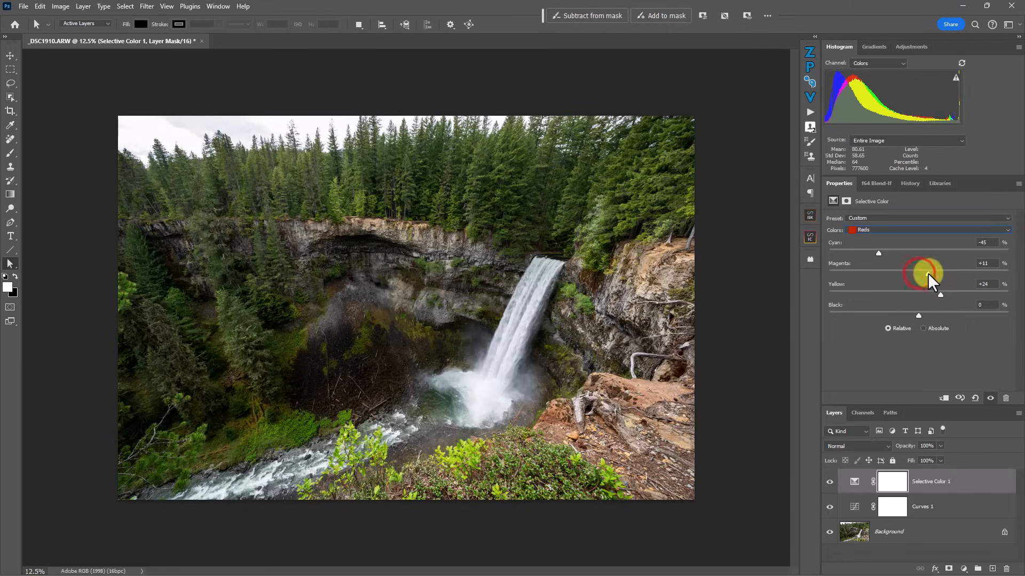
left_click(832, 482)
left_click(832, 482)
left_click(832, 481)
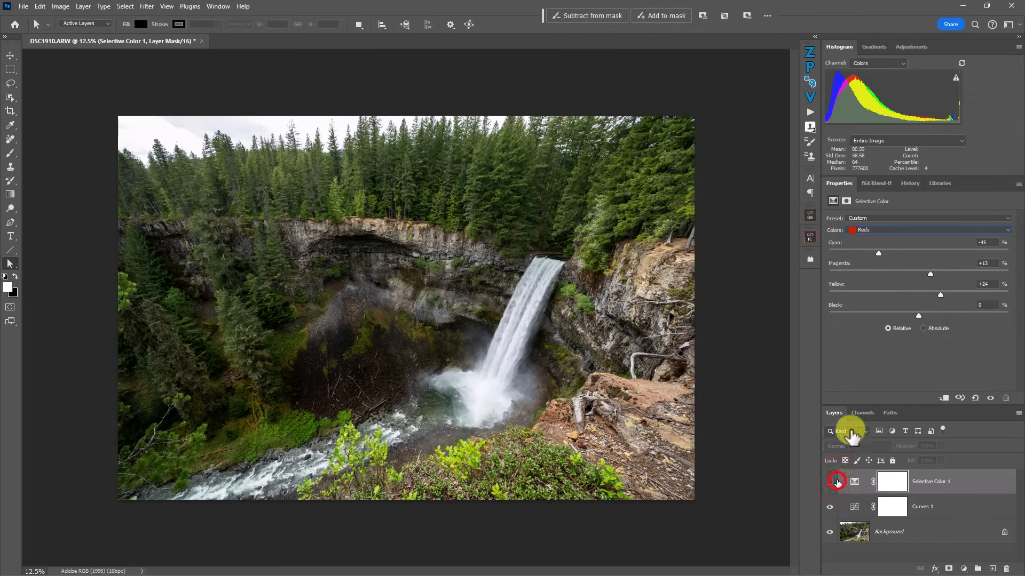
left_click(833, 482)
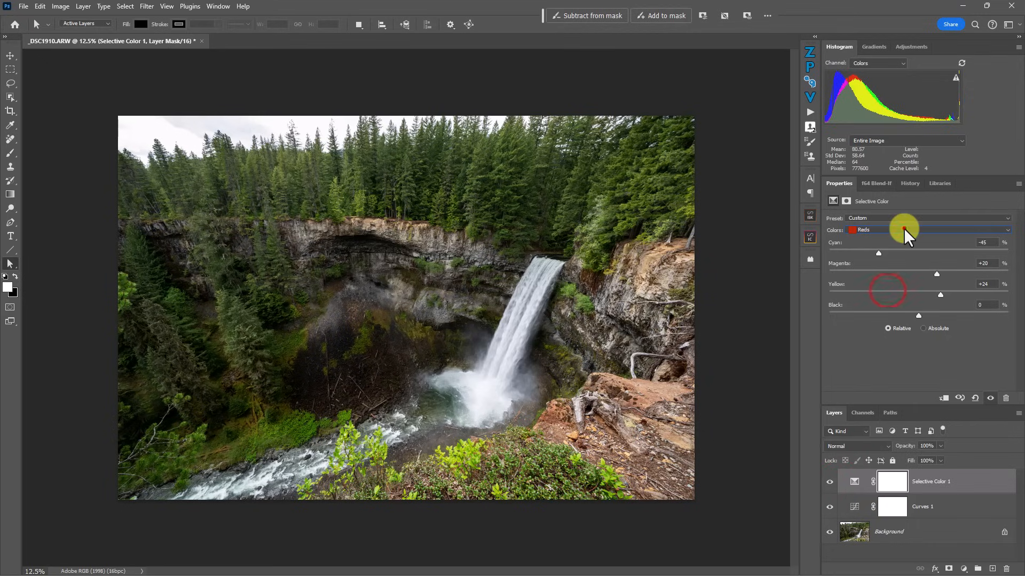
- Set the Yellows of the Selective Color layer to Cyan -11, Magenta -8 and Yellow +12
left_click(904, 228)
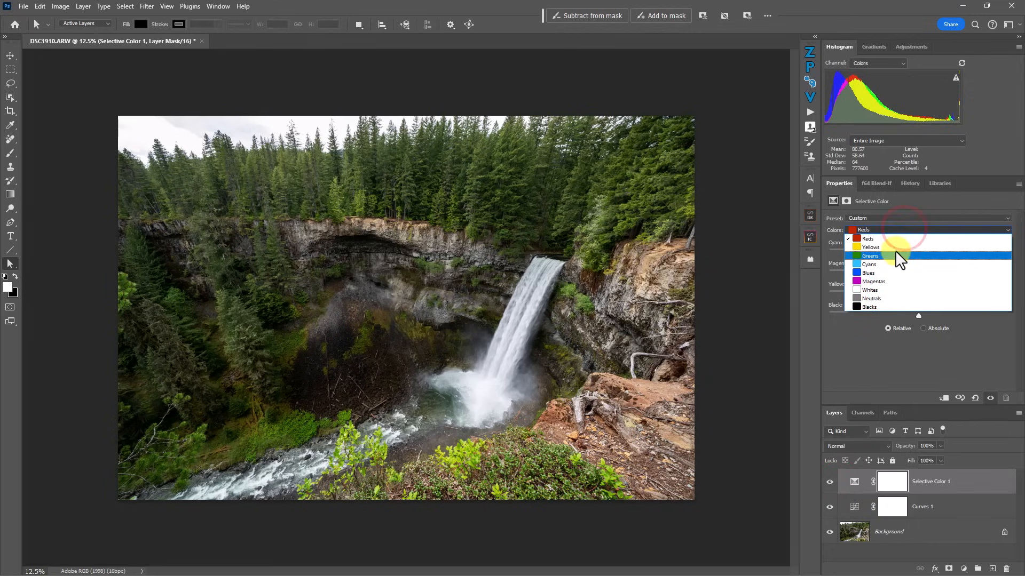
left_click(894, 249)
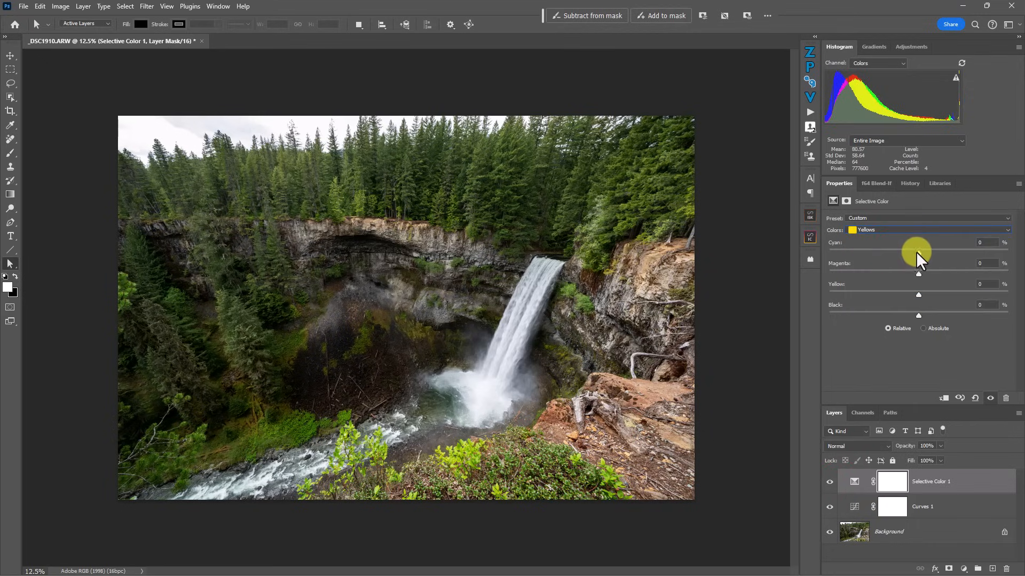
mouse_move(917, 252)
left_mouse_down()
mouse_move(882, 254)
mouse_move(914, 252)
left_mouse_up()
left_click_drag(918, 272, 932, 289)
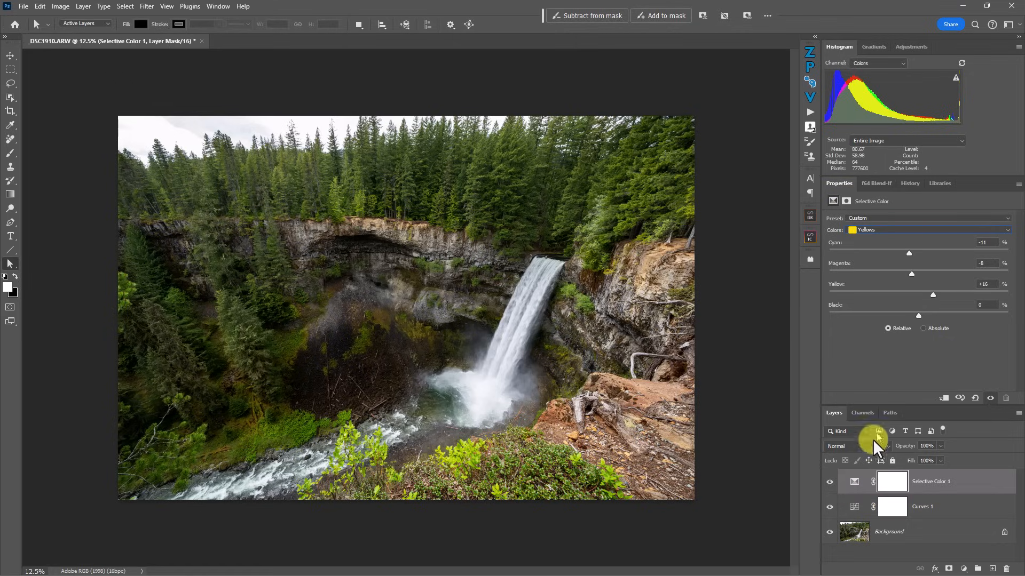
mouse_move(829, 482)
left_mouse_down()
mouse_move(825, 508)
mouse_move(829, 485)
left_mouse_up()
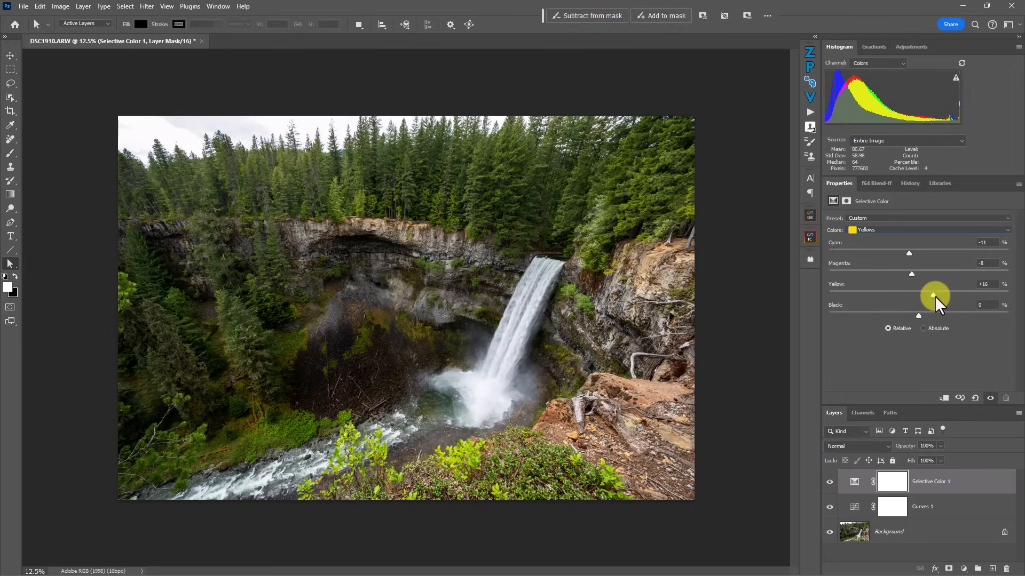
left_click_drag(931, 296, 928, 296)
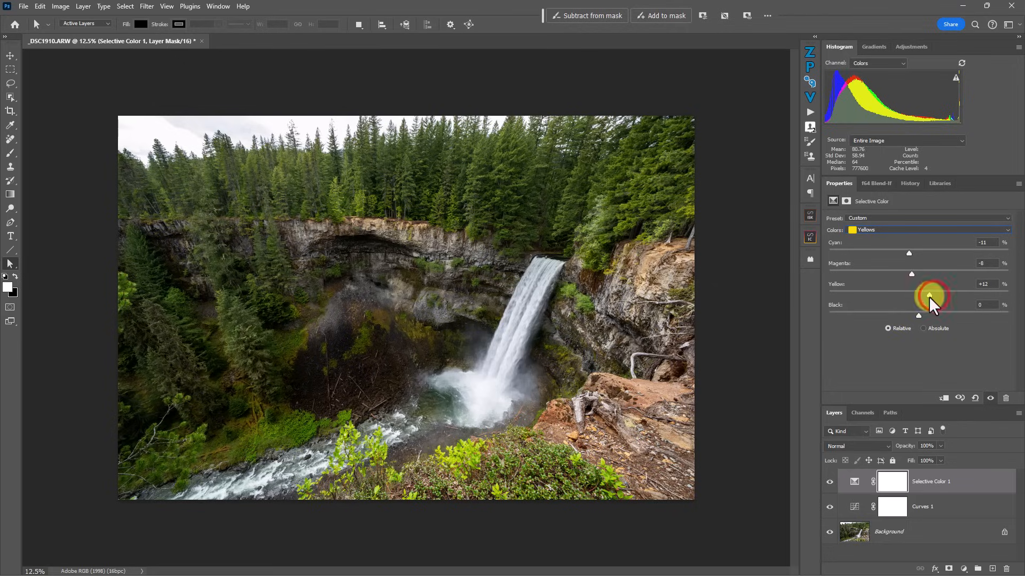
- Set the Greens of the Selective Color layer to Cyan +15, Magenta -11 and Yellow +20, and compare with the layer hidden
left_click(901, 229)
left_click(891, 257)
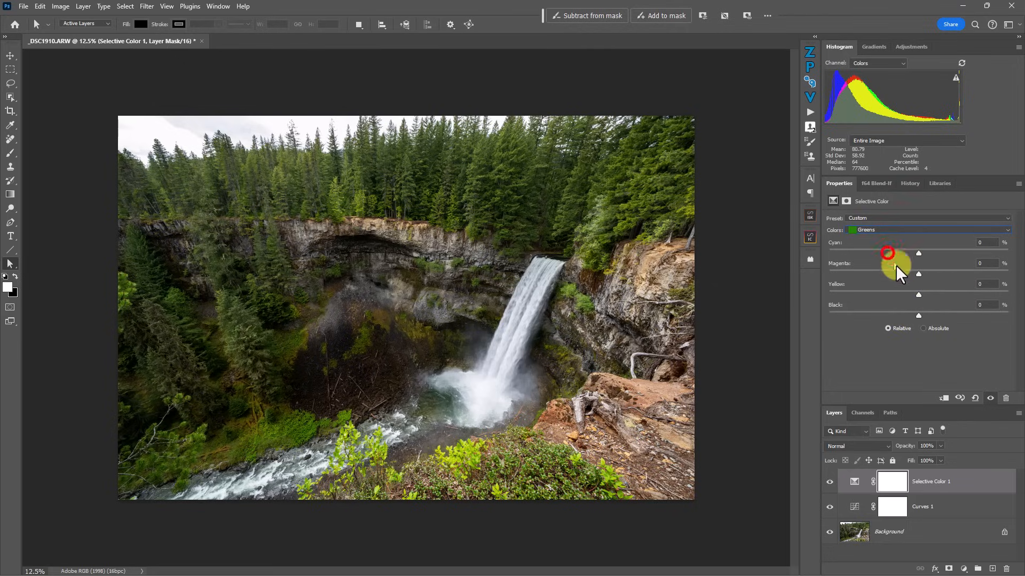
left_click_drag(918, 274, 936, 296)
left_click(829, 486)
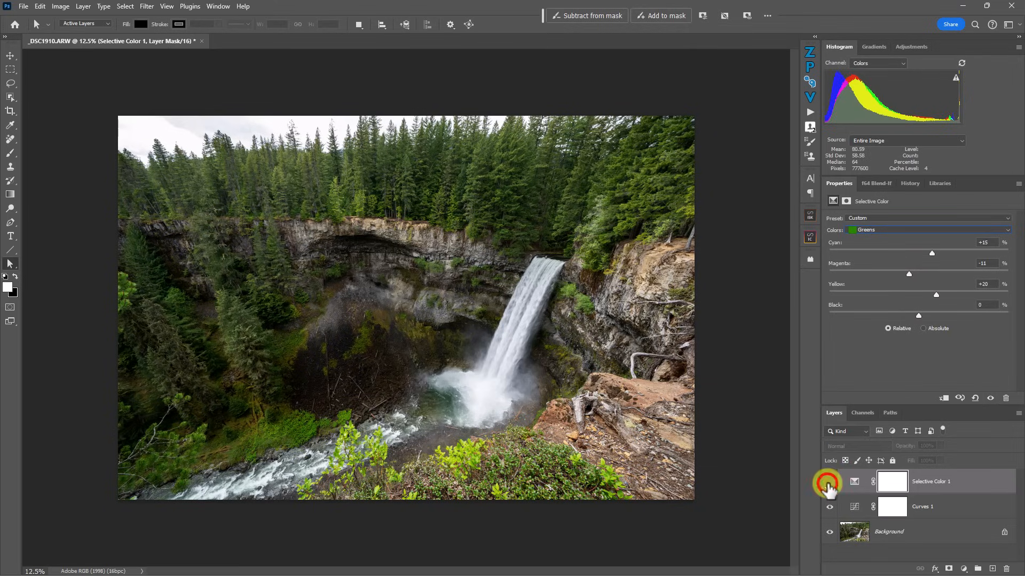
left_click(828, 486)
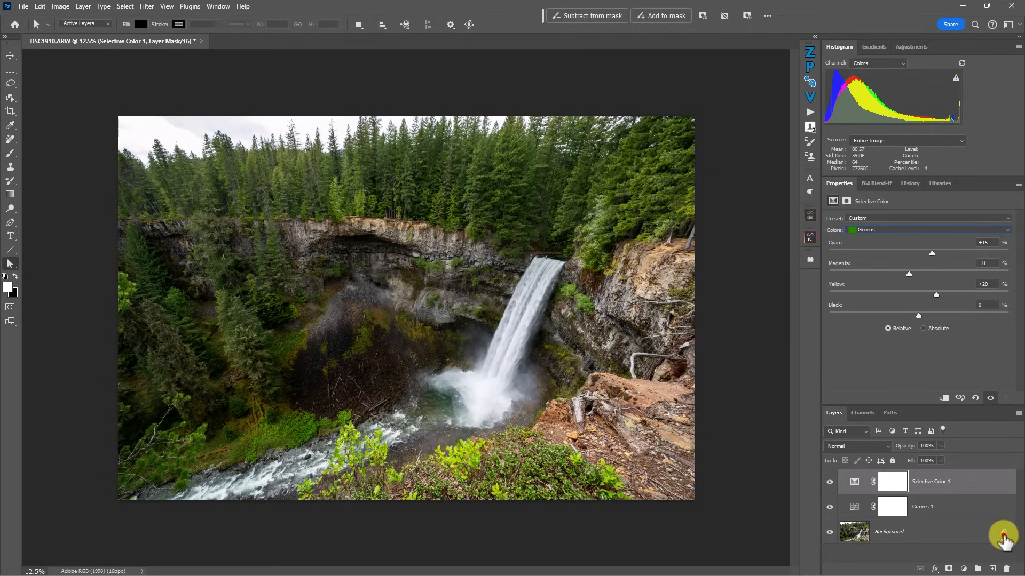
- Unlock the Background layer and try to export the adjustments as Color Lookup Tables
left_click(1004, 533)
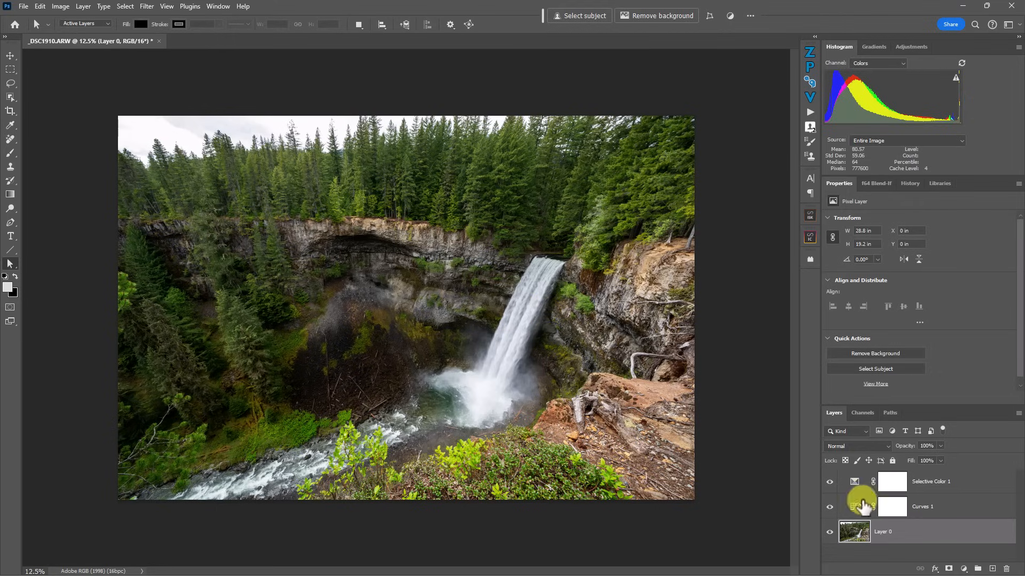
left_click(22, 7)
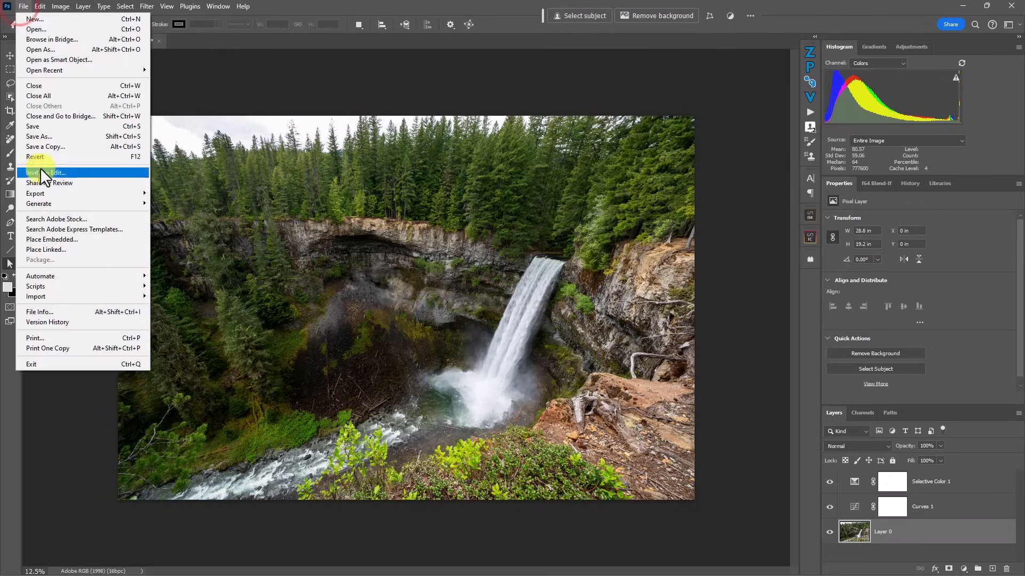
mouse_move(64, 194)
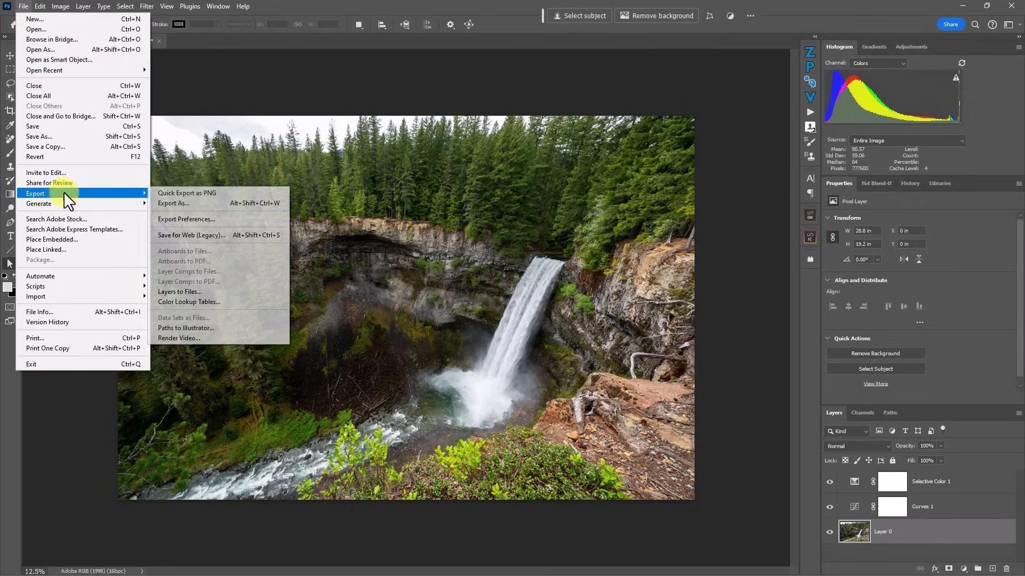
left_click(206, 303)
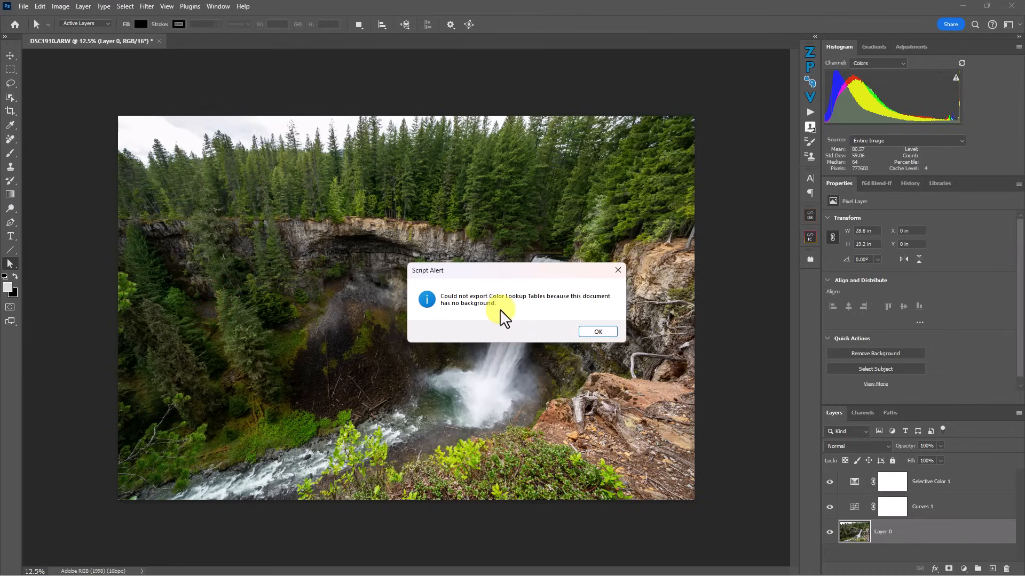
left_click(594, 333)
- Convert the unlocked waterfall photo layer back into a Background layer
left_click(907, 534)
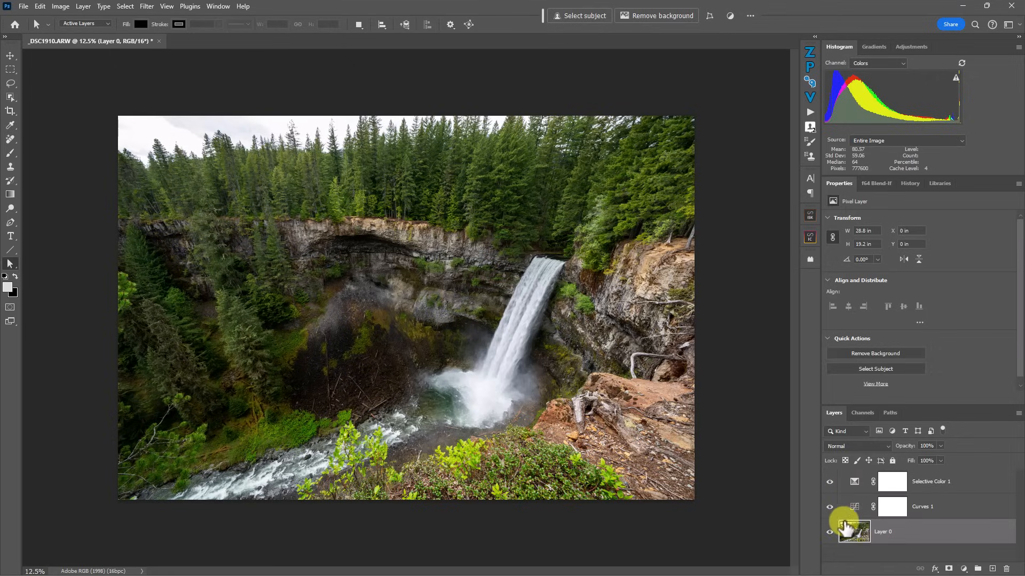
left_click(860, 528)
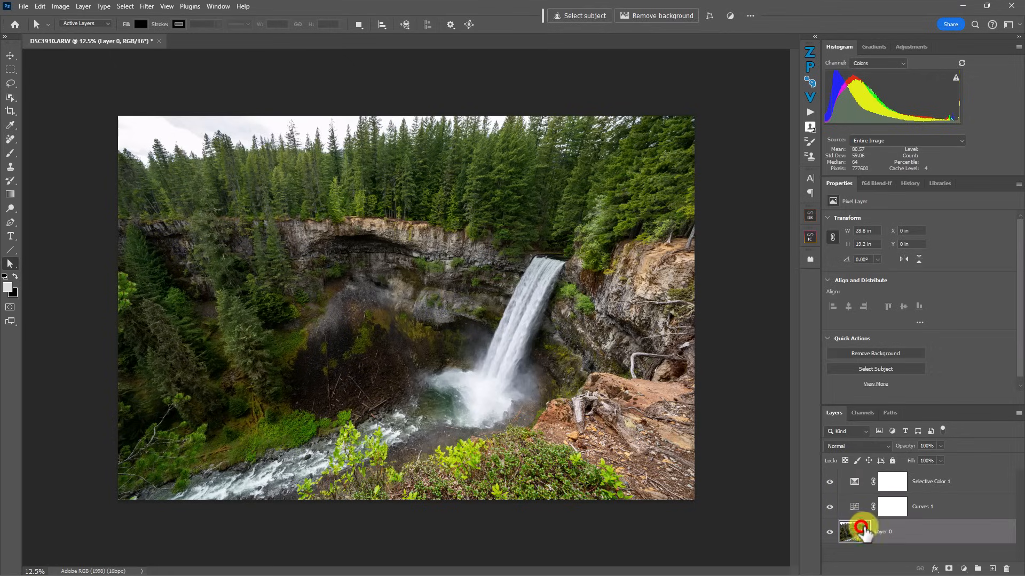
left_click(83, 7)
mouse_move(97, 21)
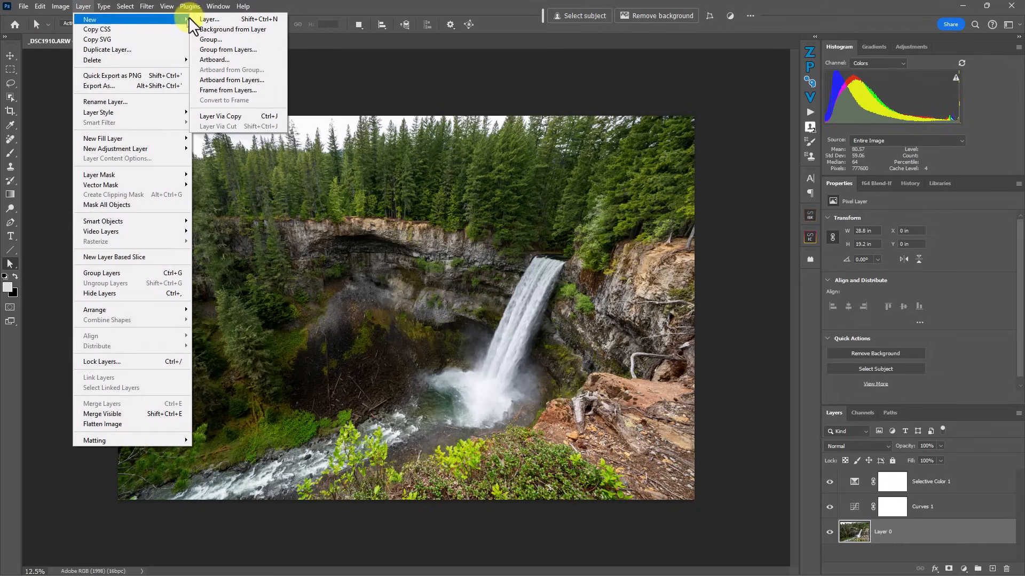
left_click(214, 30)
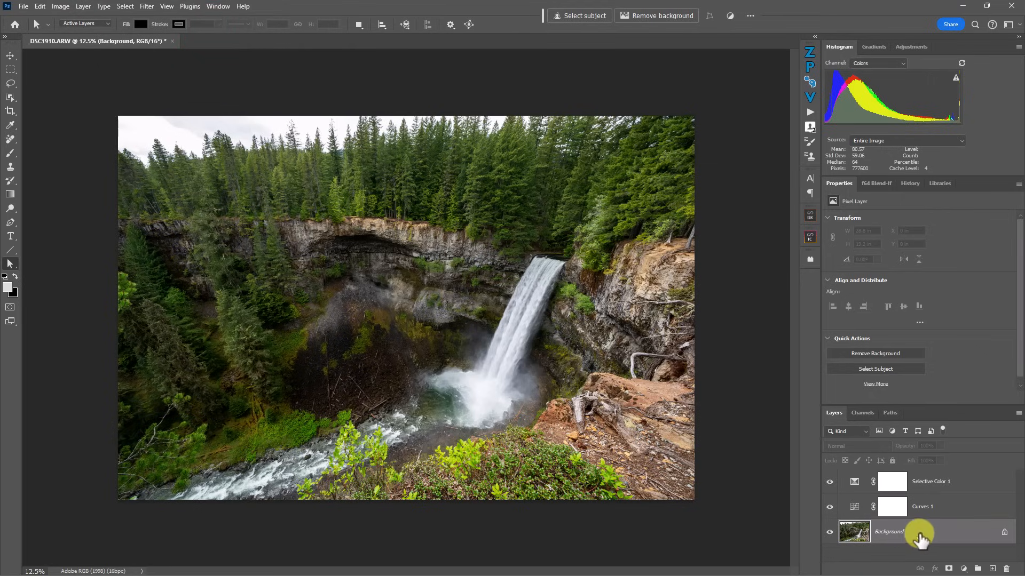
- Export the adjustments as a CUBE color lookup table described and named "EX1. Foliage Tone+Color" in the Example #1 folder, copying the description text
left_click(24, 6)
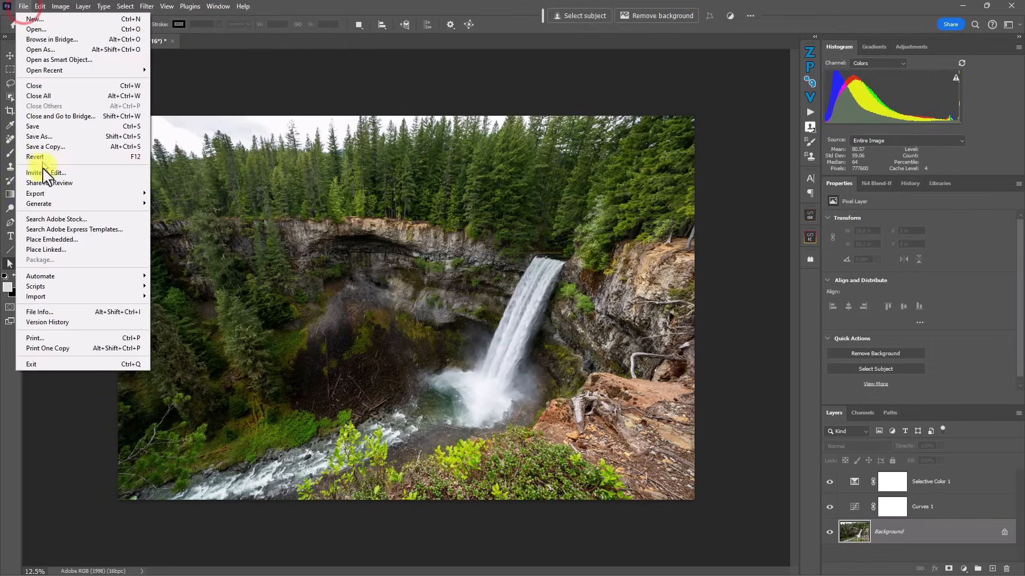
mouse_move(53, 194)
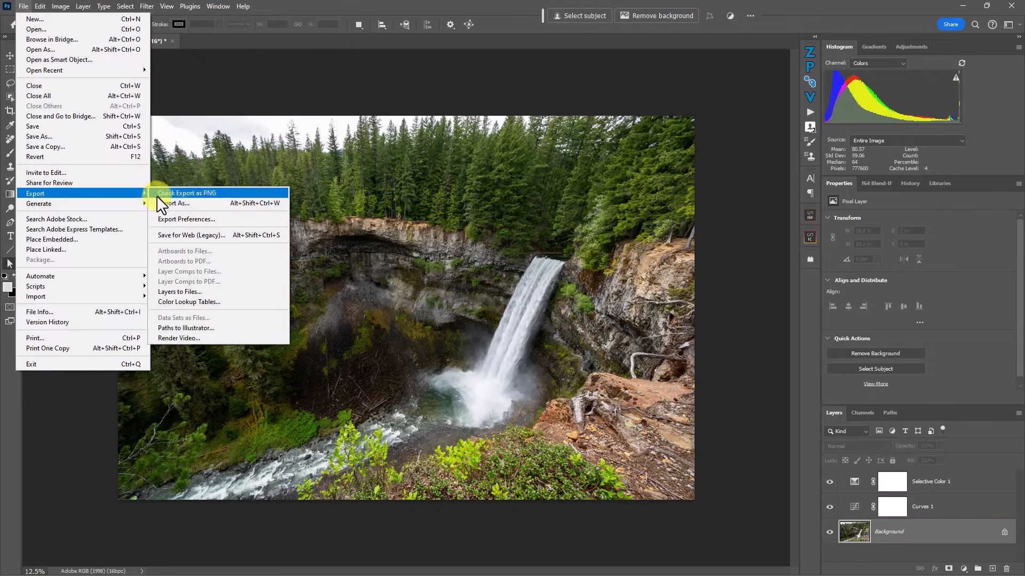
left_click(201, 302)
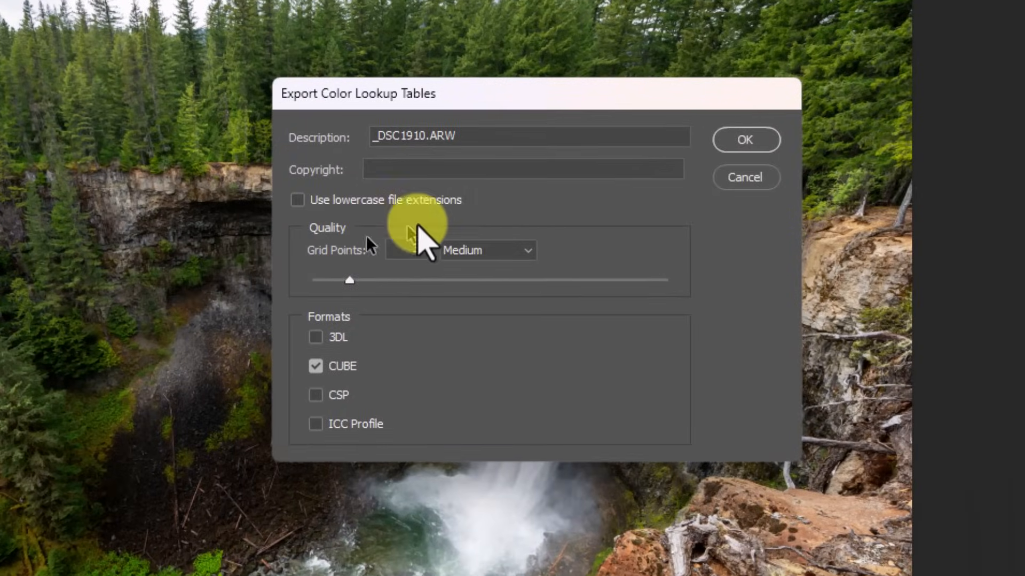
left_click_drag(504, 134, 337, 128)
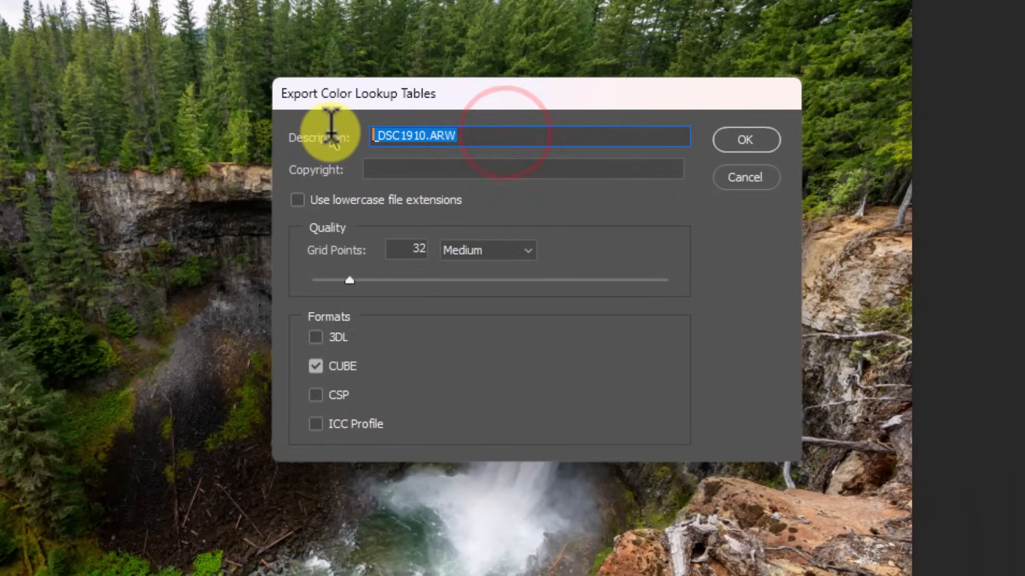
type("EX1. Foliage Tone+Color")
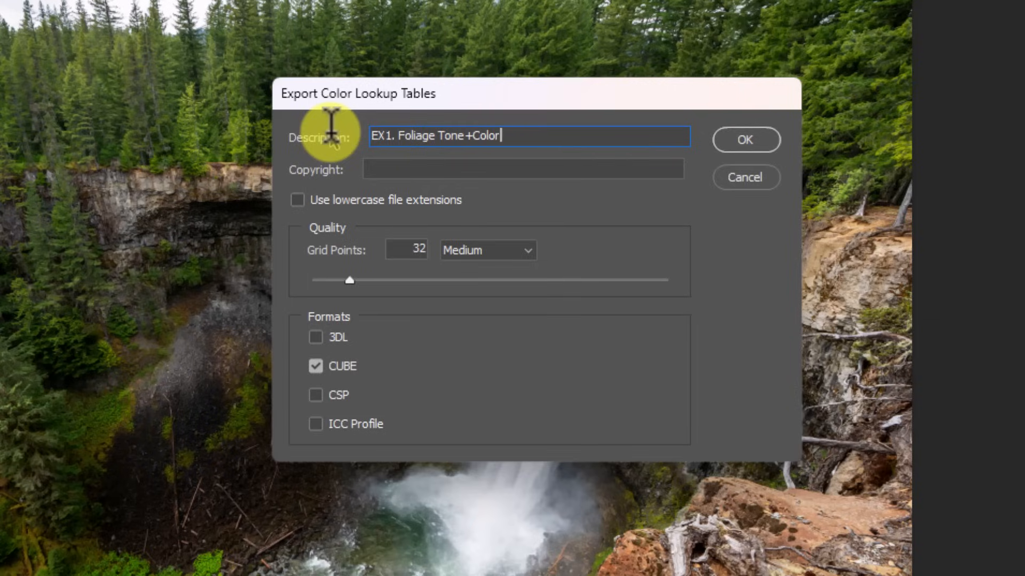
key("ctrl+a")
key("ctrl+c")
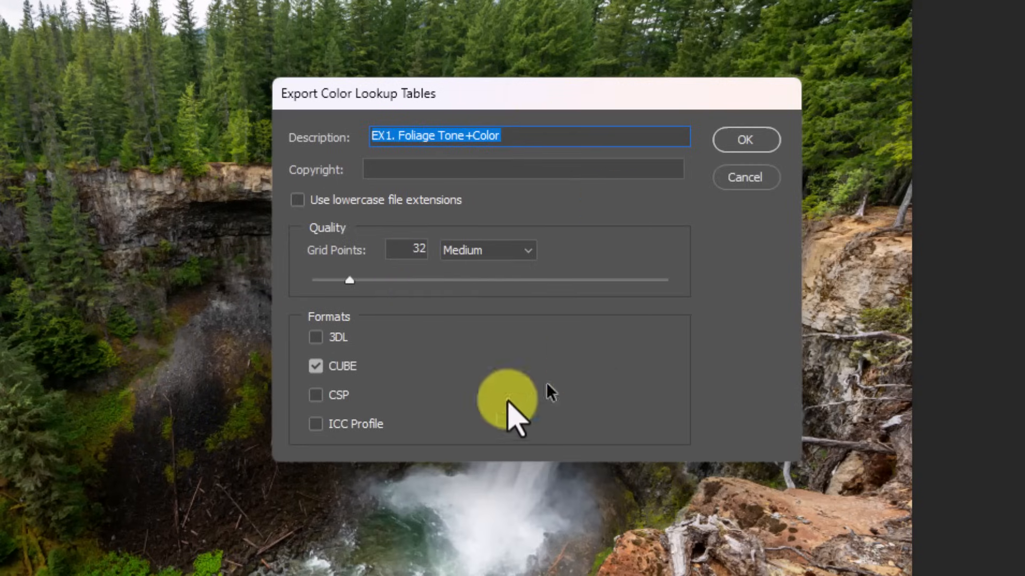
left_click(747, 141)
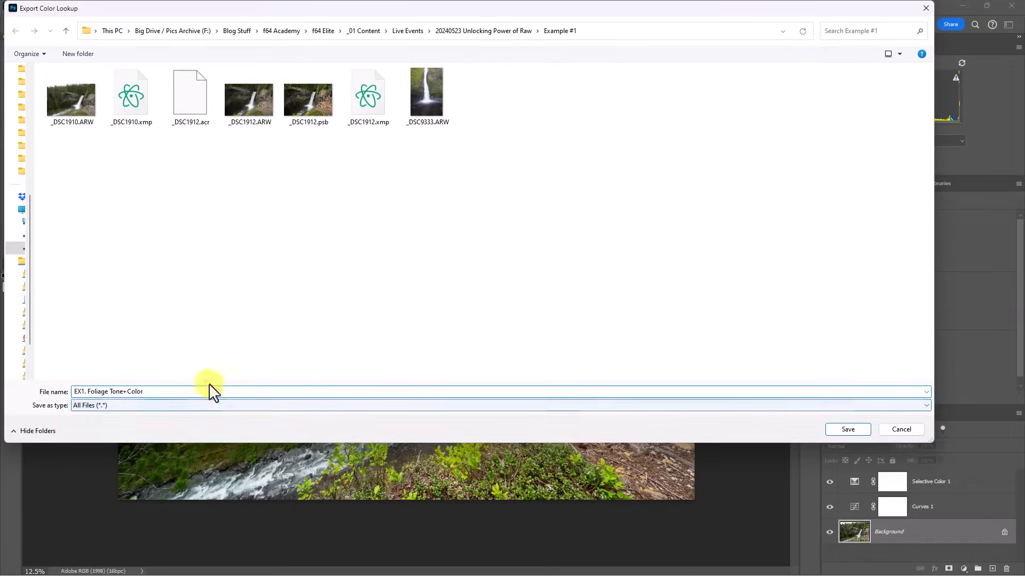
left_click(847, 430)
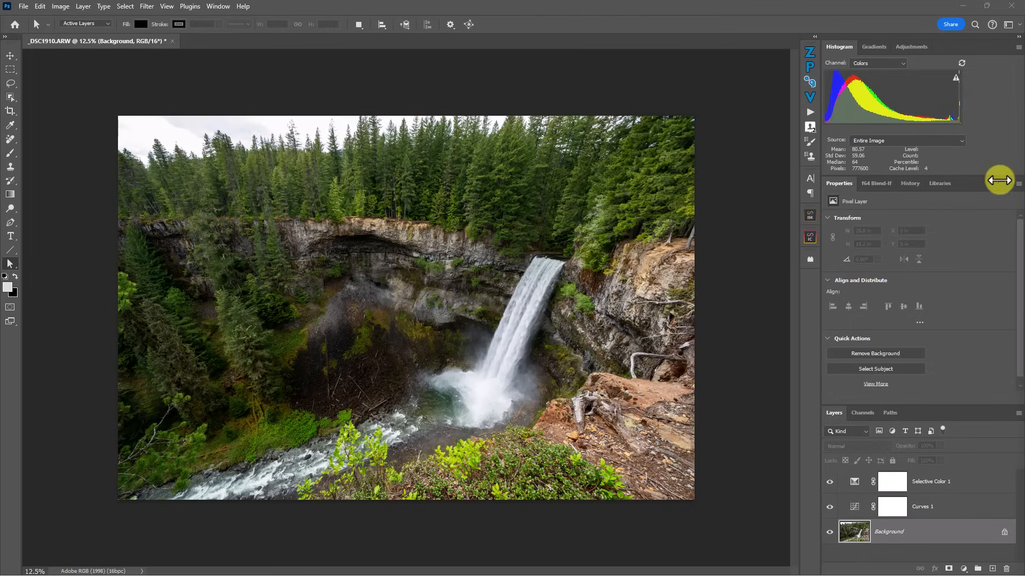
- Switch to File Explorer and check the Example #1 folder for the exported CUBE file
left_click_drag(1024, 75, 415, 36)
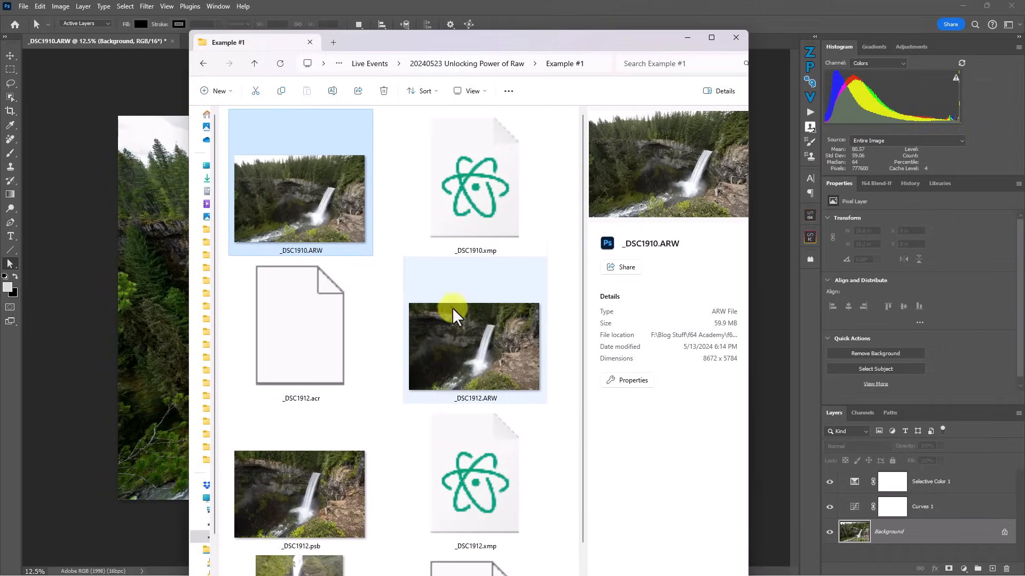
scroll(451, 311, "down", 2)
left_click_drag(553, 50, 556, 7)
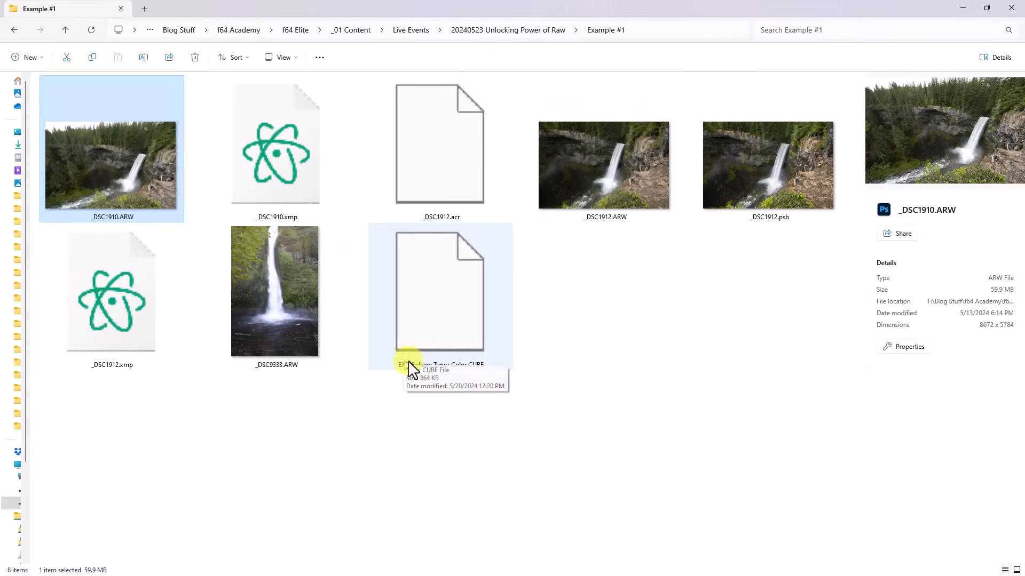
left_click(963, 7)
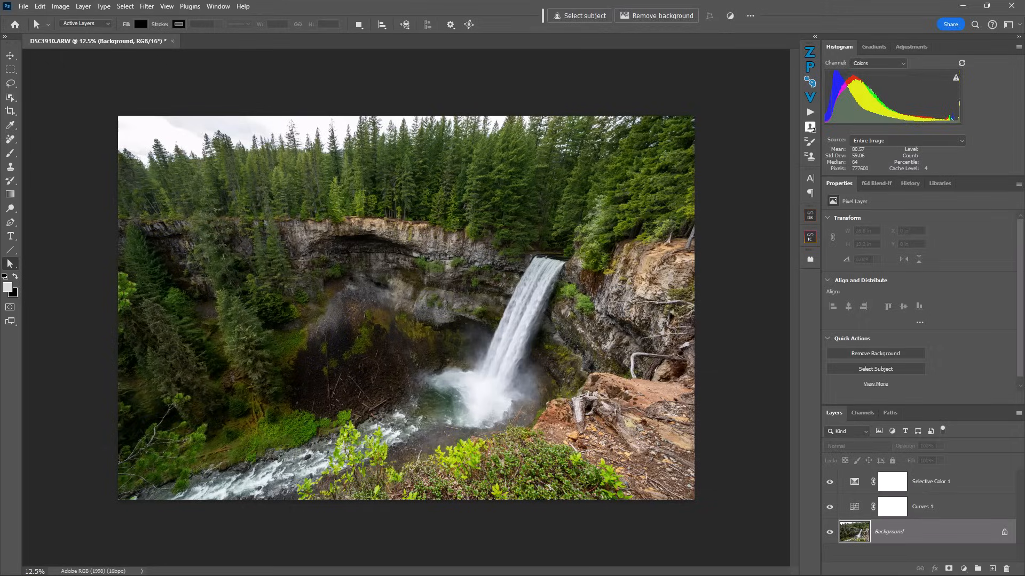
- Open _DSC1910.ARW from the Example #1 folder in Camera Raw and expand its Light settings
left_click_drag(619, 47, 541, 69)
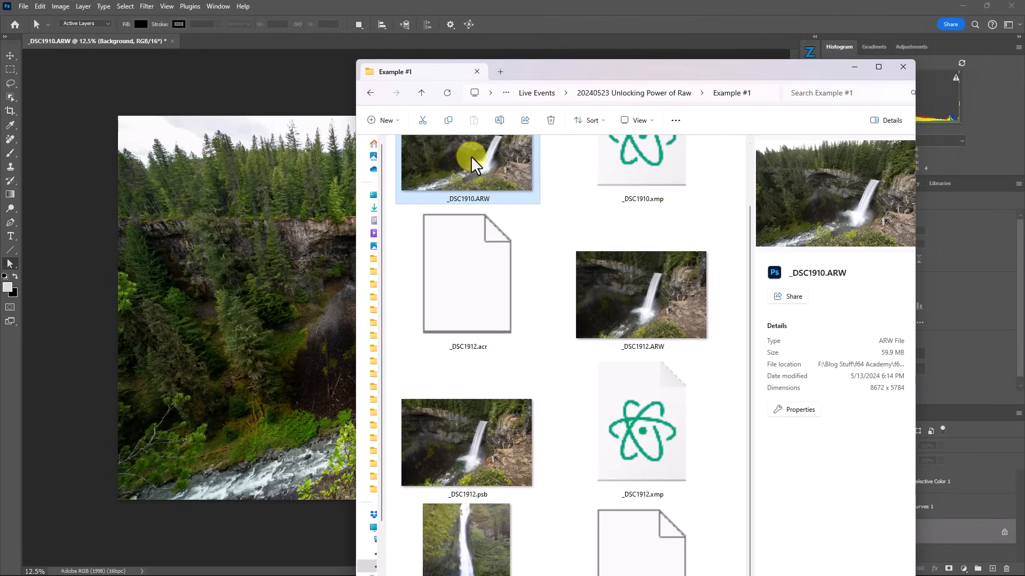
left_click_drag(472, 158, 585, 72)
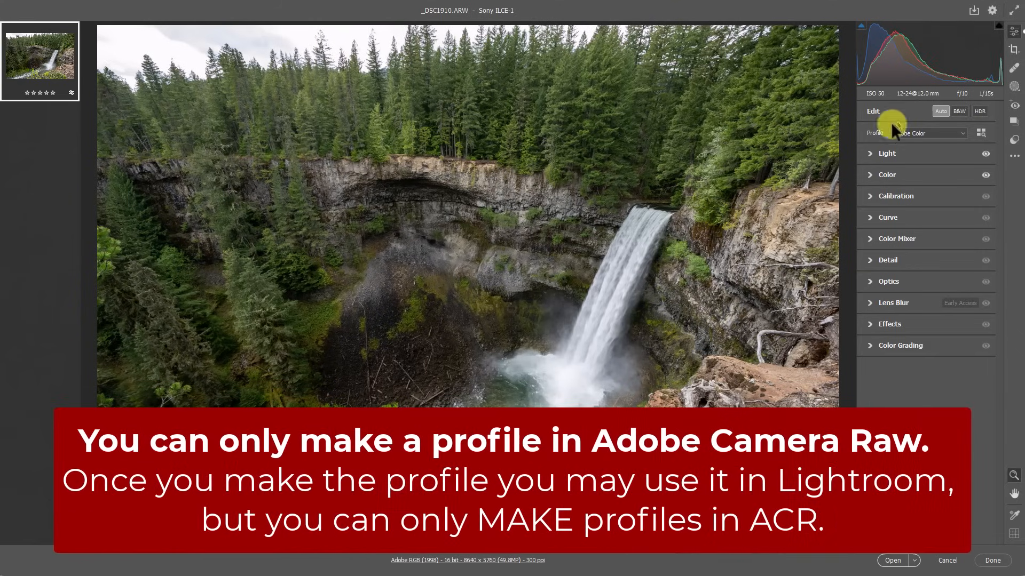
left_click(867, 154)
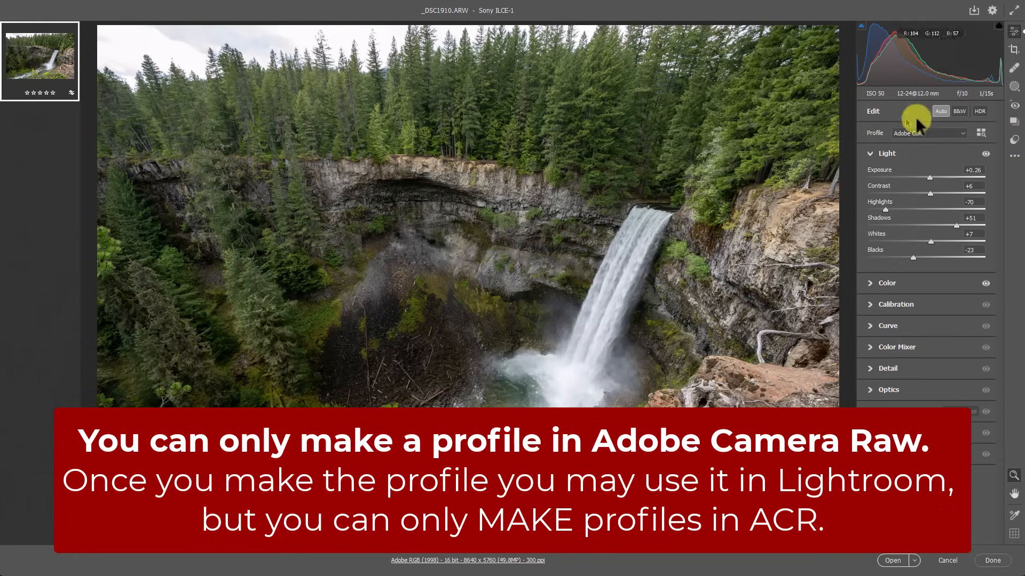
- Start a new profile named "EX1. Foliage Tone+Color" and exclude the Basic and Point Curve settings from it
left_click(1014, 140)
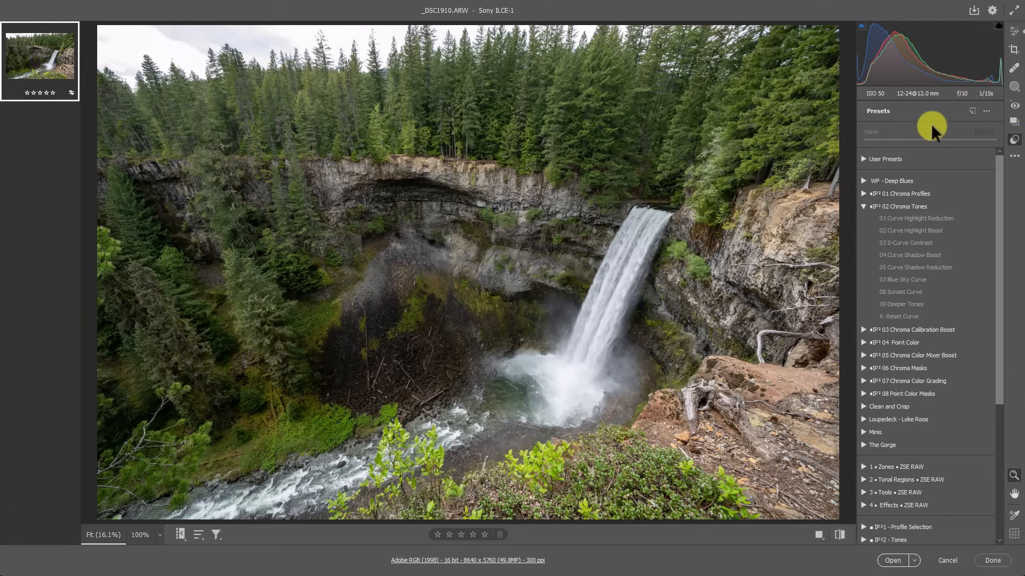
key("alt")
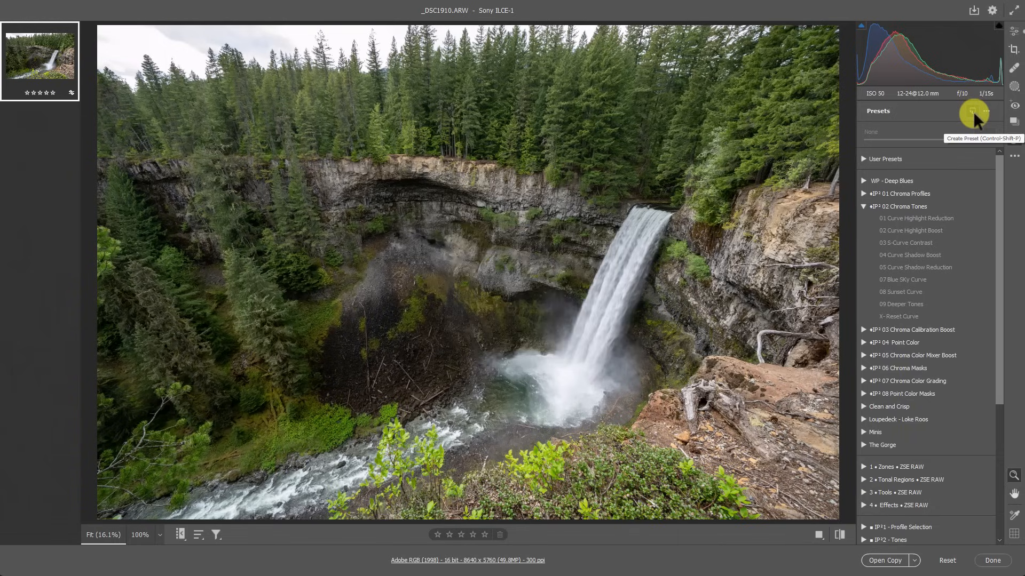
left_click(972, 111, "alt")
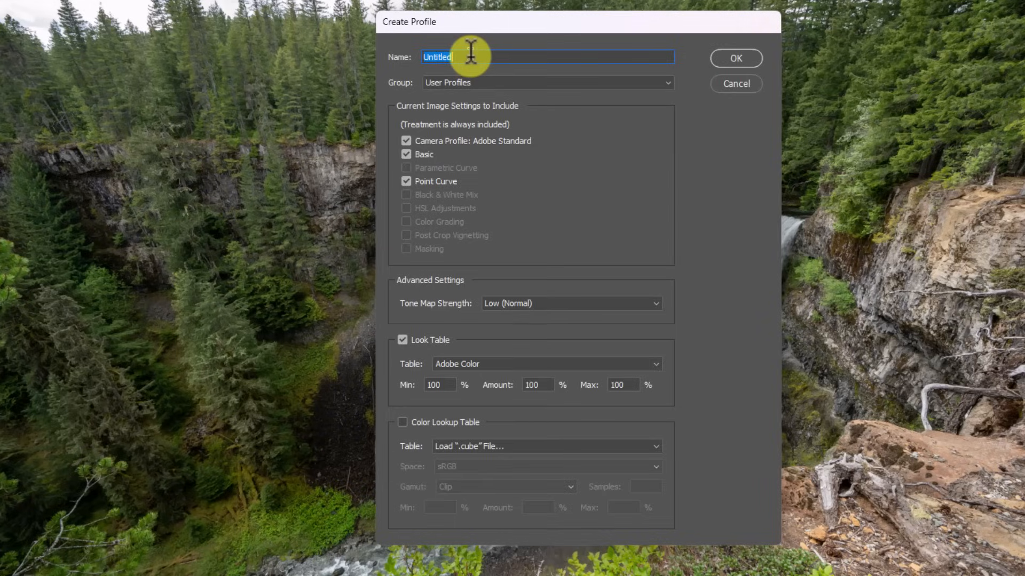
key("ctrl+v")
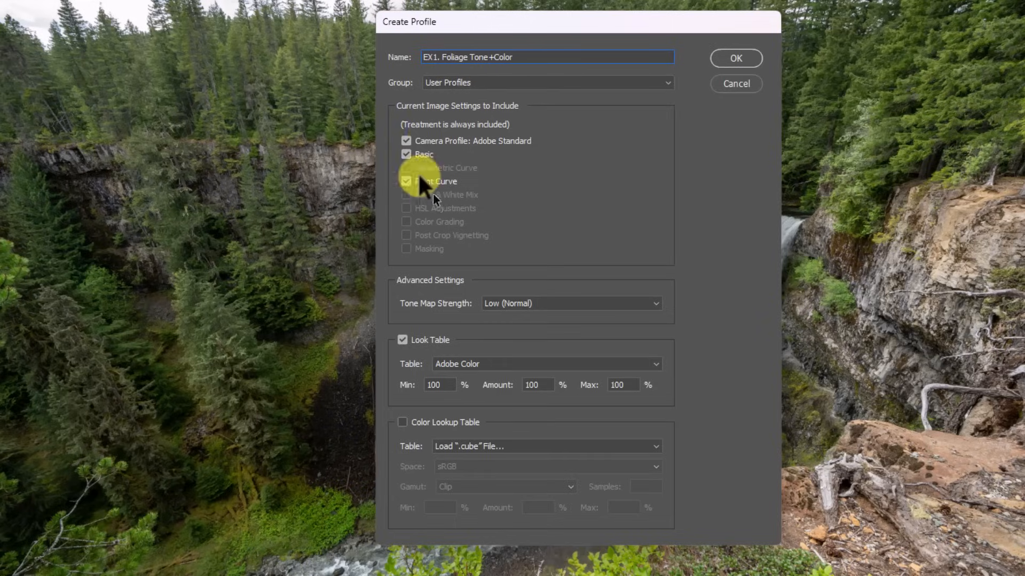
left_click(406, 140)
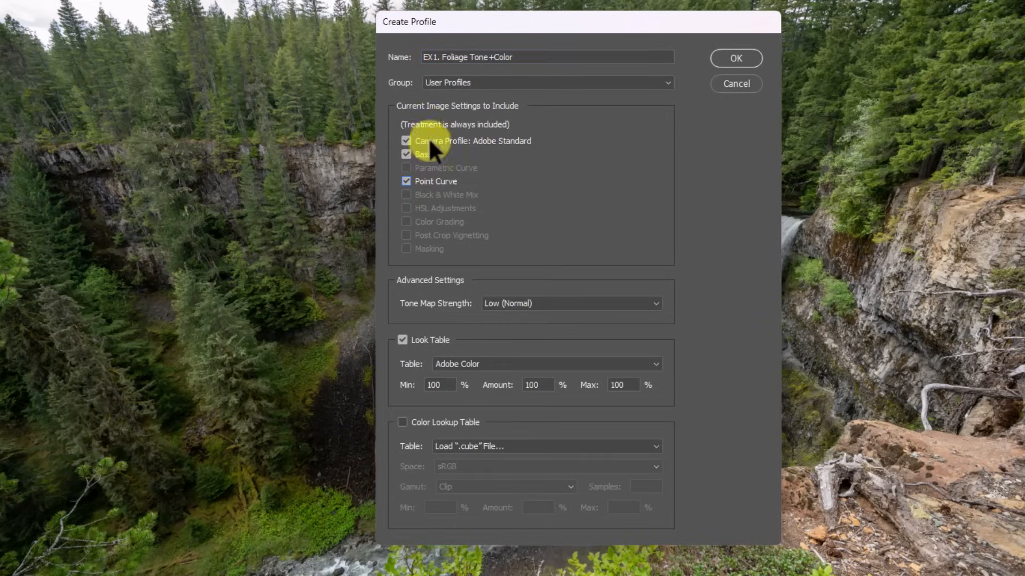
left_click(406, 154)
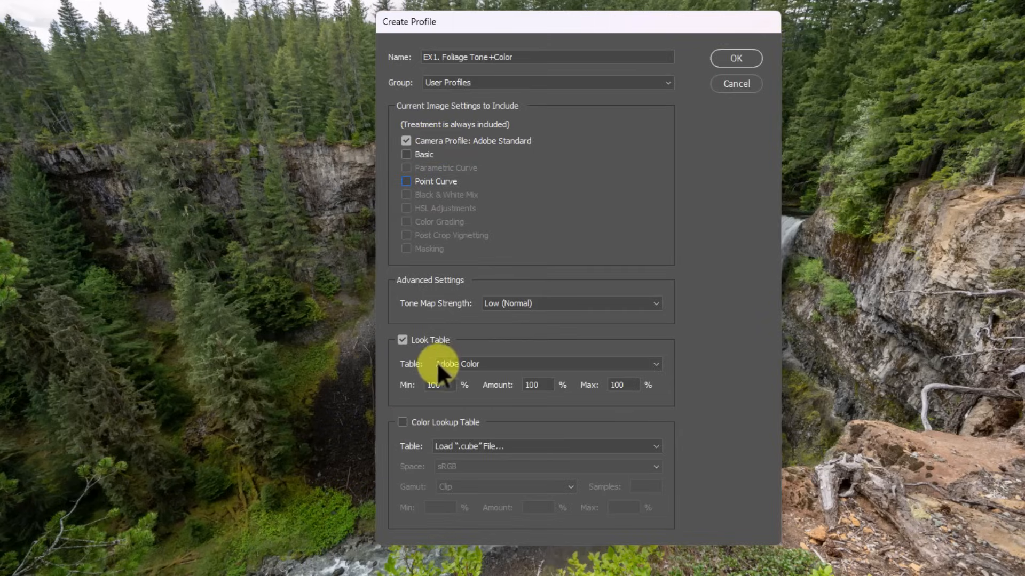
- Load EX1. Foliage Tone+Color.CUBE as the profile's color lookup table and set its space to Adobe RGB
left_click(405, 424)
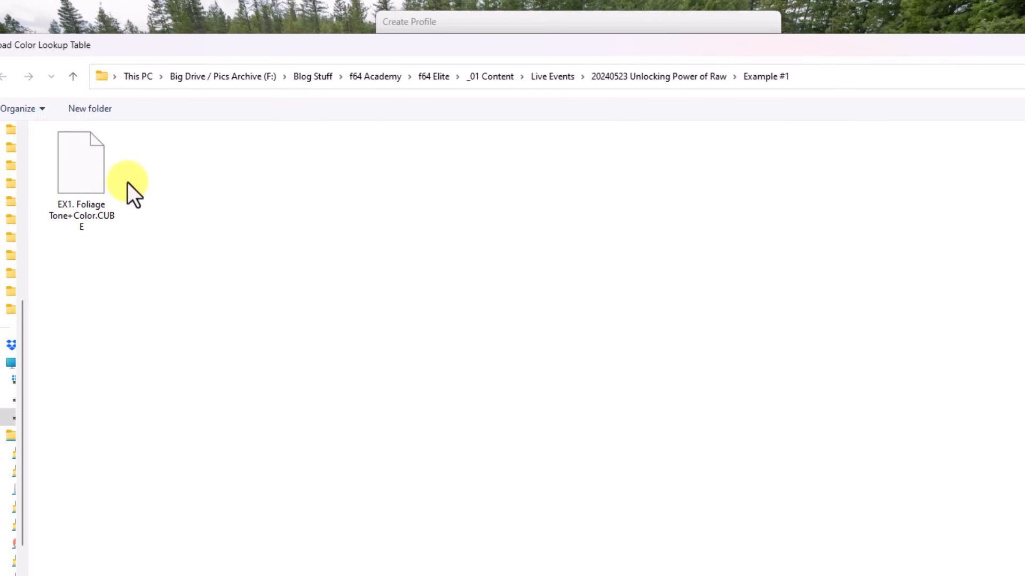
double_click(80, 171)
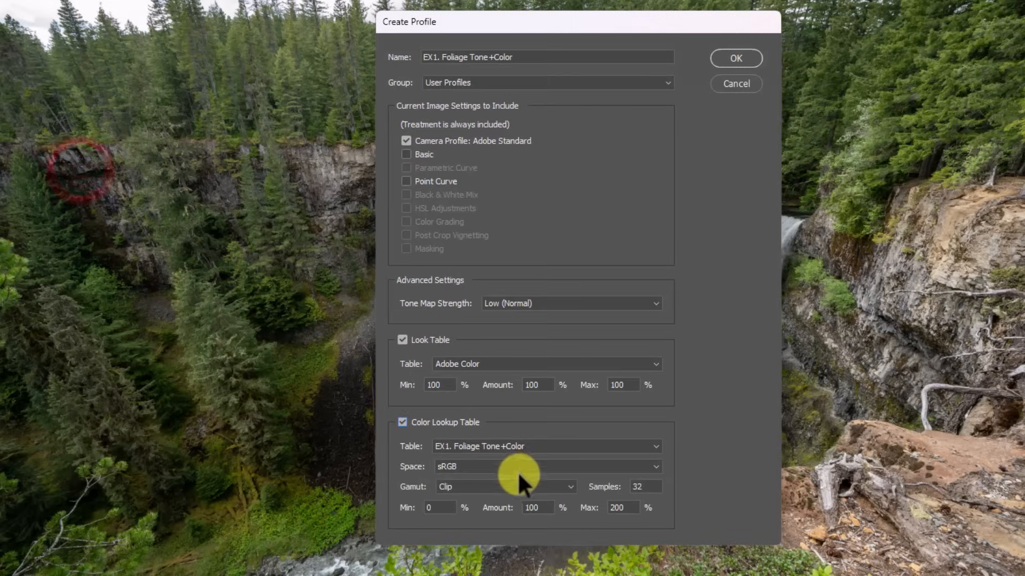
left_click(466, 462)
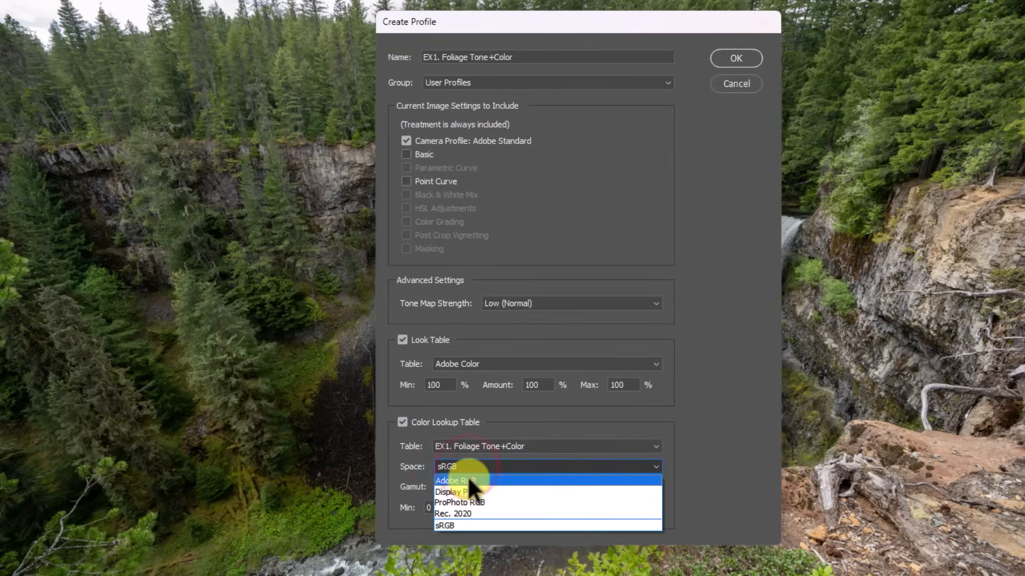
left_click(466, 475)
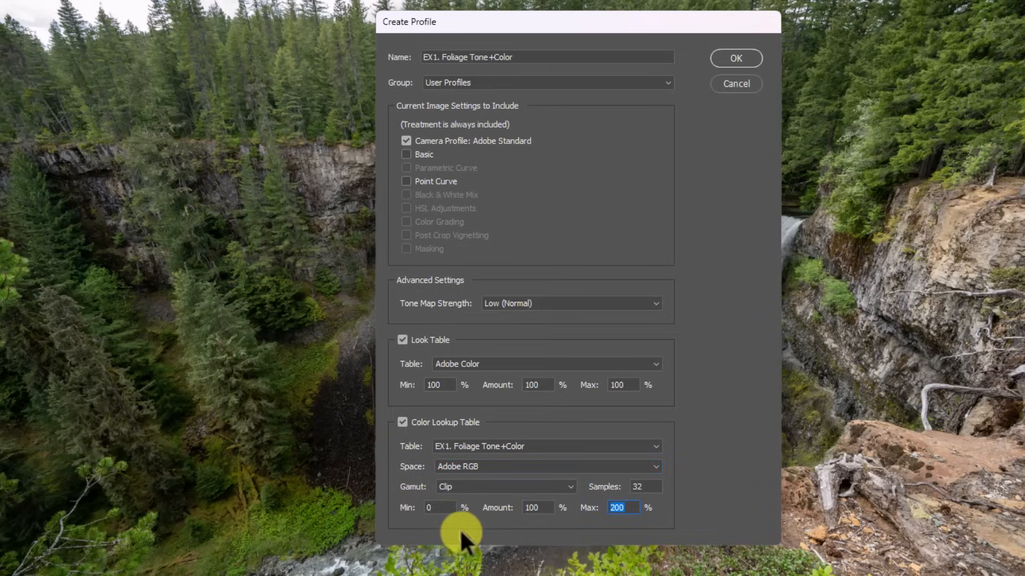
- Set the color lookup table's minimum amount to 25%
left_click(438, 506)
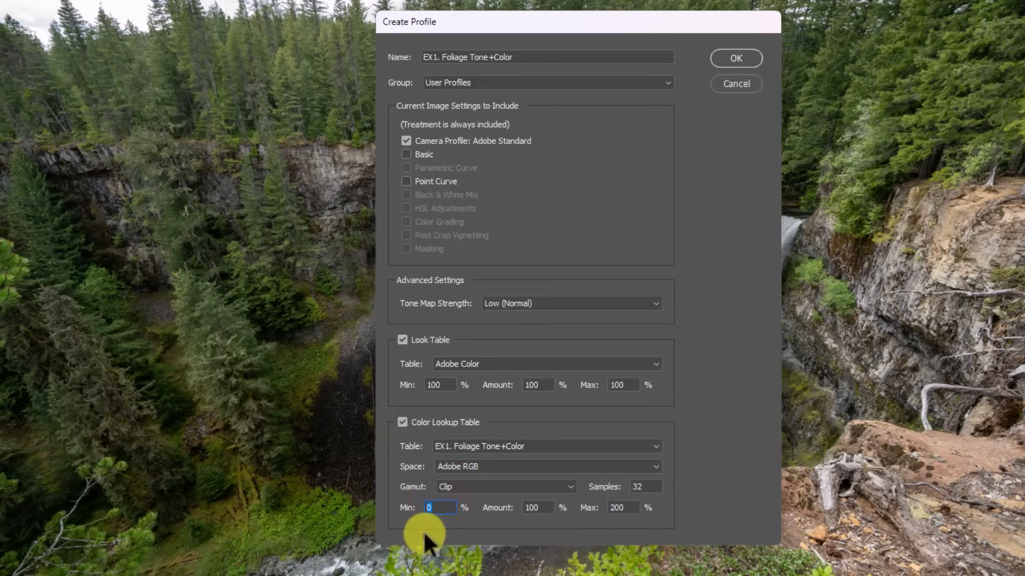
type("250")
key("BackSpace")
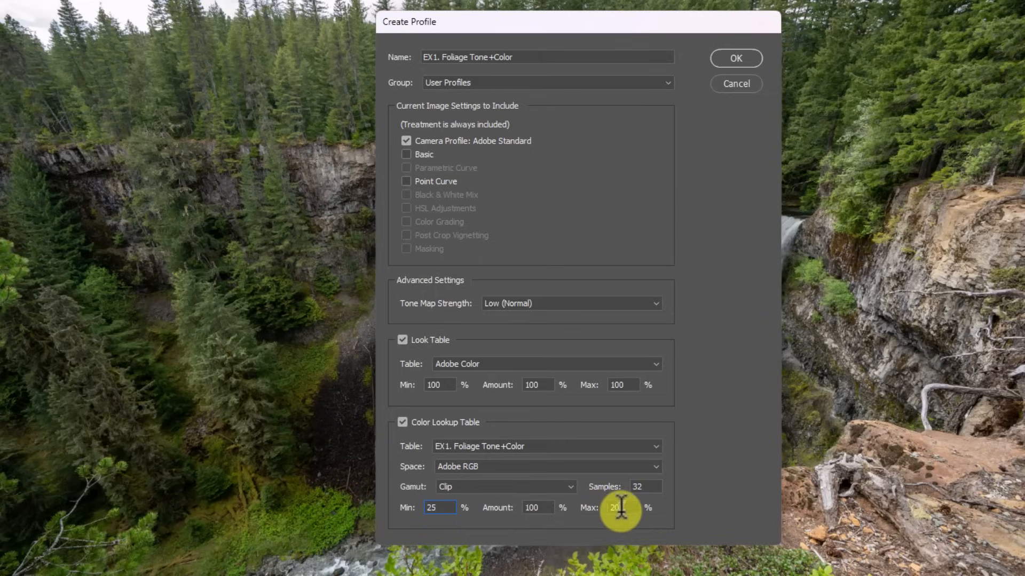
left_click(540, 525)
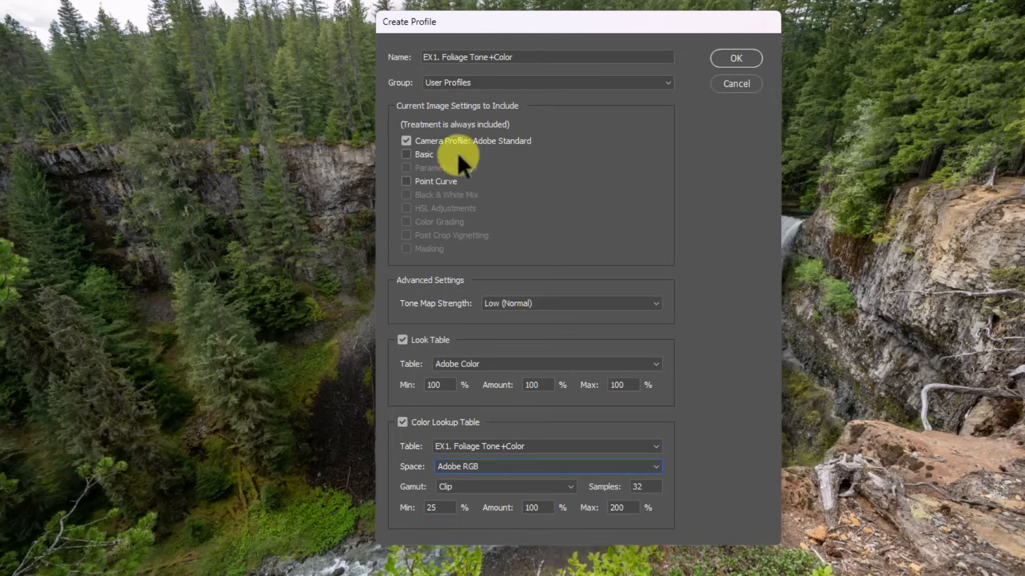
- Assign the profile to a new group named "Unlocking Raw" and create the profile
left_click(476, 78)
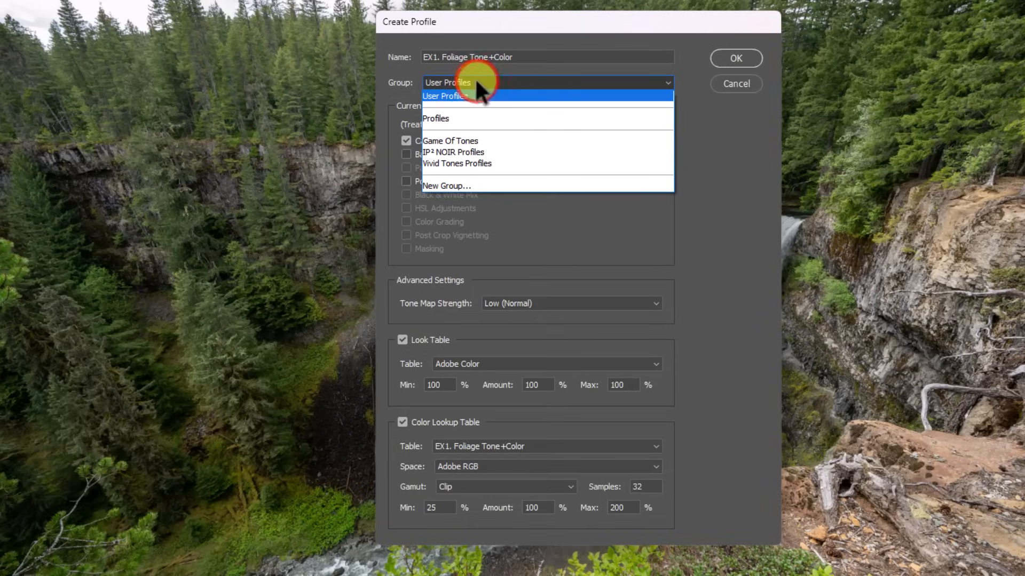
left_click(456, 185)
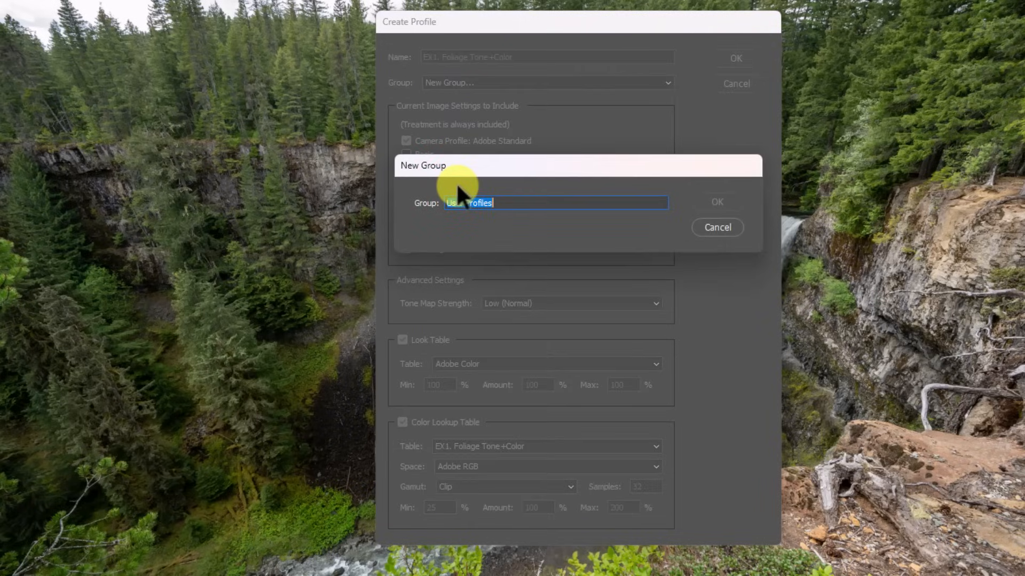
type("Fo")
key("BackSpace")
key("BackSpace")
type("IU")
key("BackSpace")
type("Unlocking Raw")
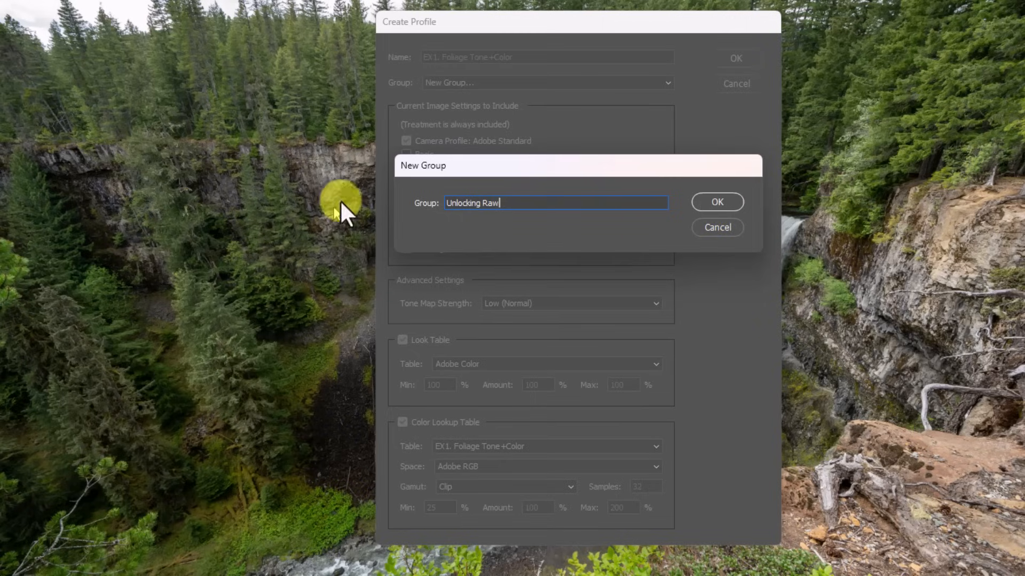
left_click(717, 205)
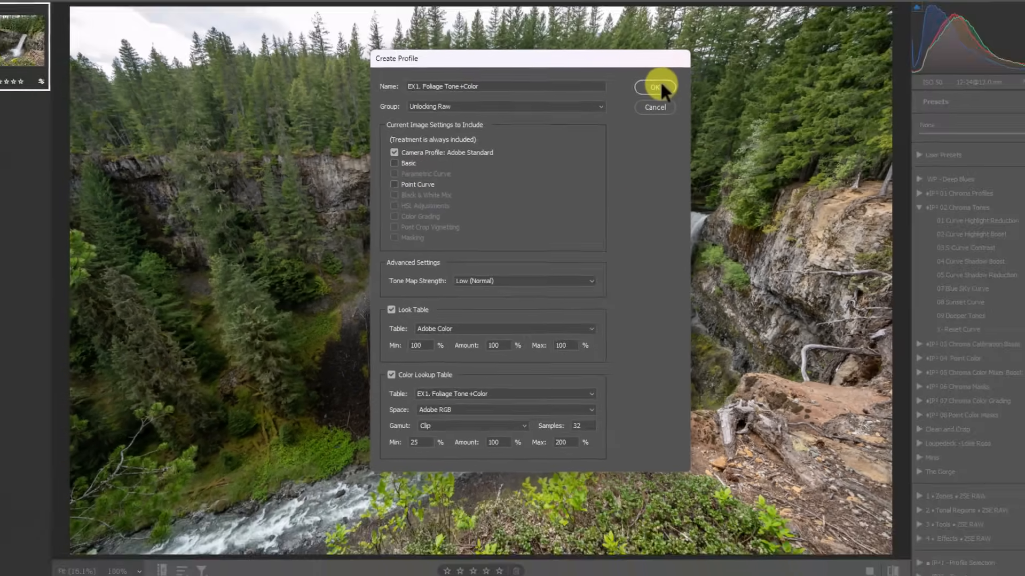
left_click(656, 87)
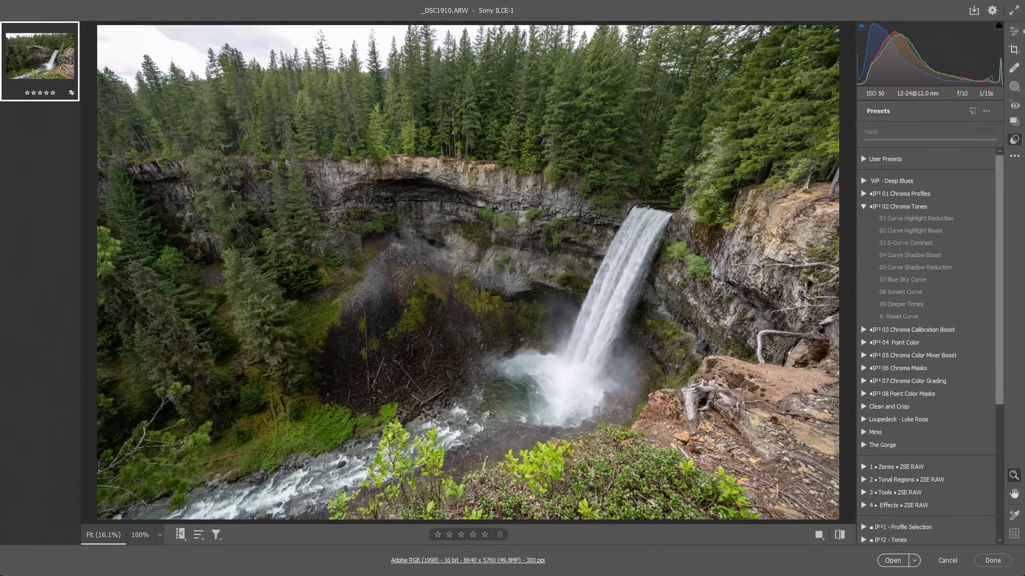
- Apply the EX1. Foliage Tone+Color profile from the Unlocking Raw group to the waterfall photo with an amount of 102
left_click(1014, 32)
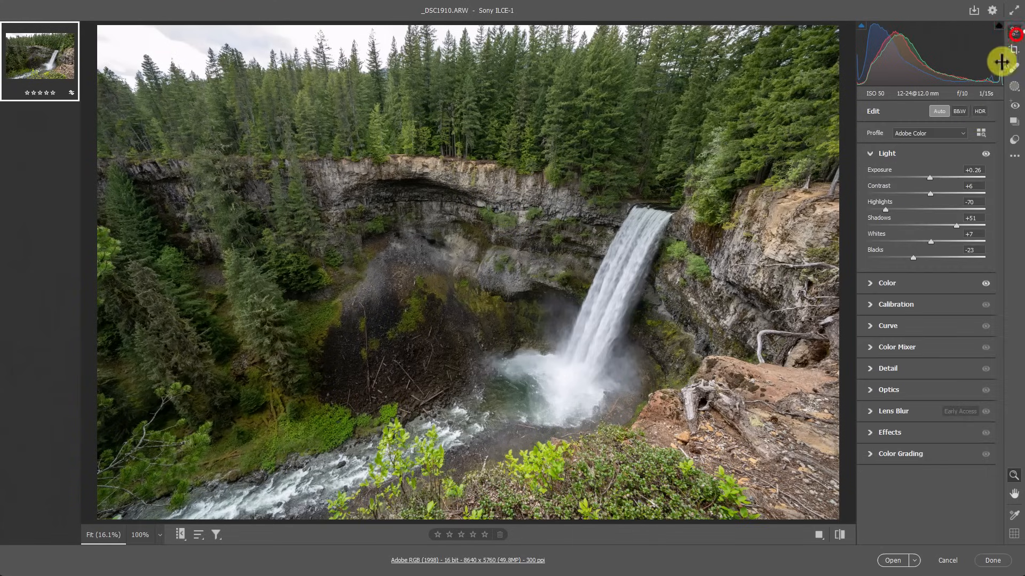
left_click(981, 133)
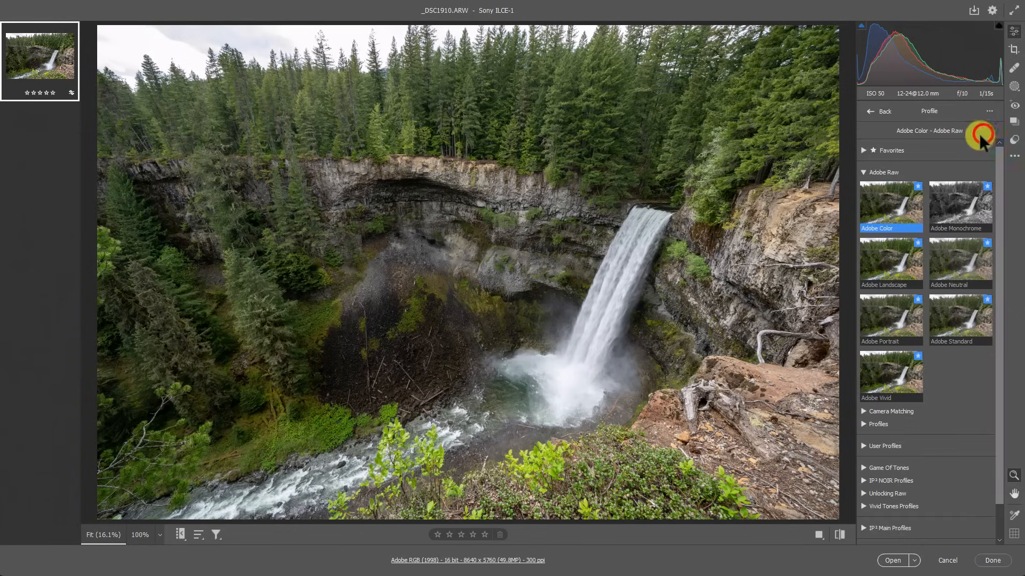
left_click(863, 172)
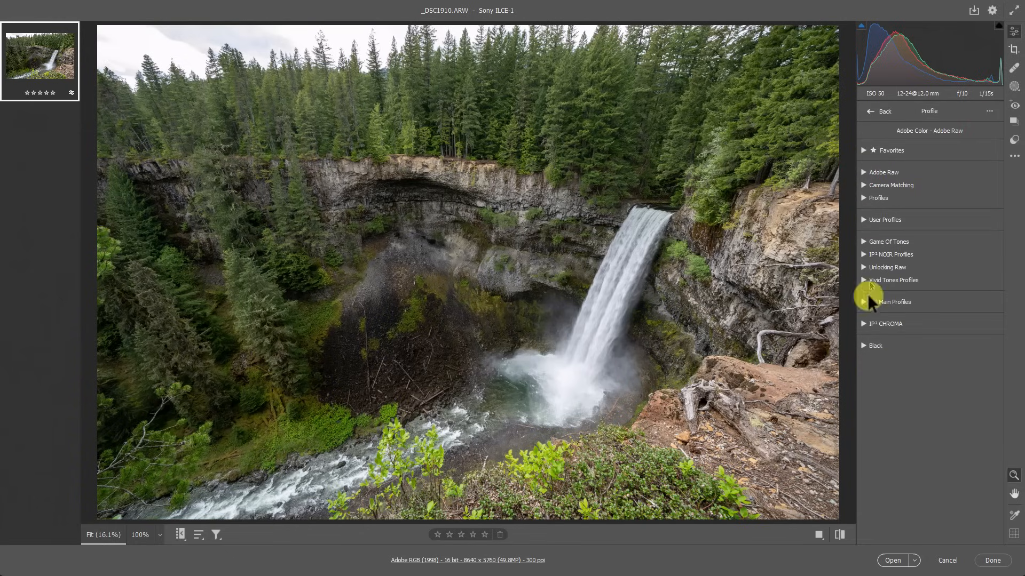
left_click(864, 265)
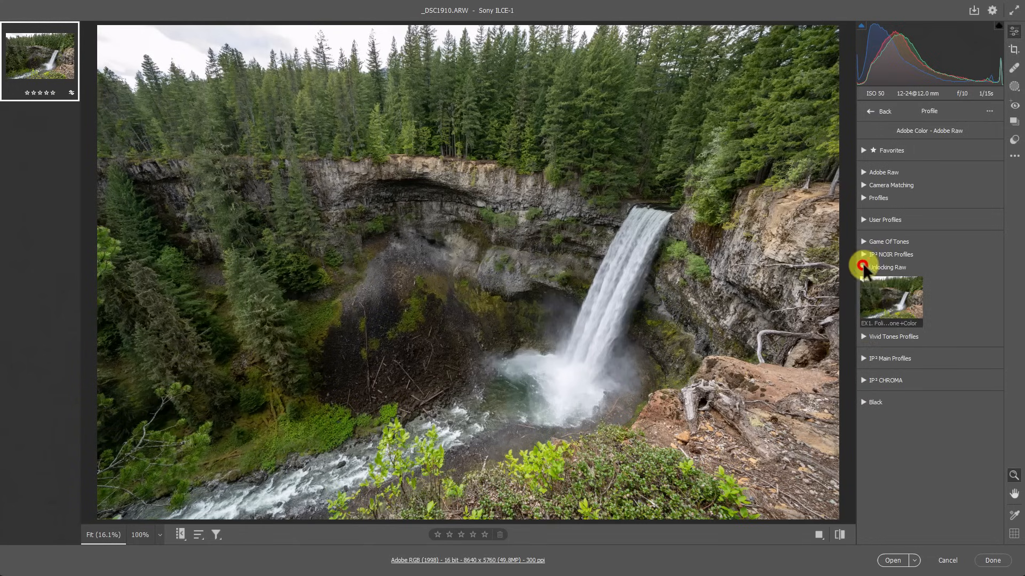
left_click(907, 302)
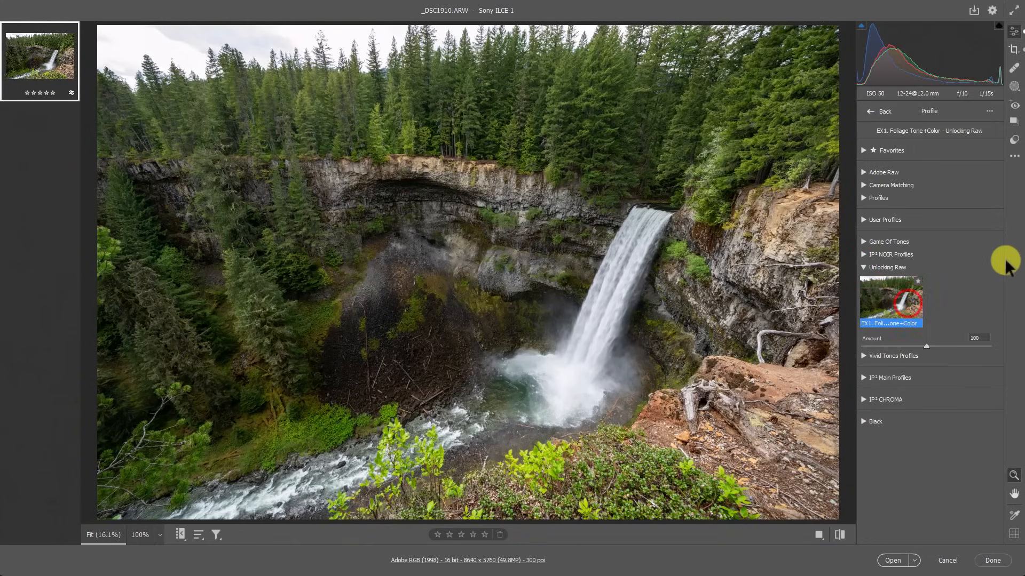
left_click_drag(927, 347, 925, 309)
left_click(867, 112)
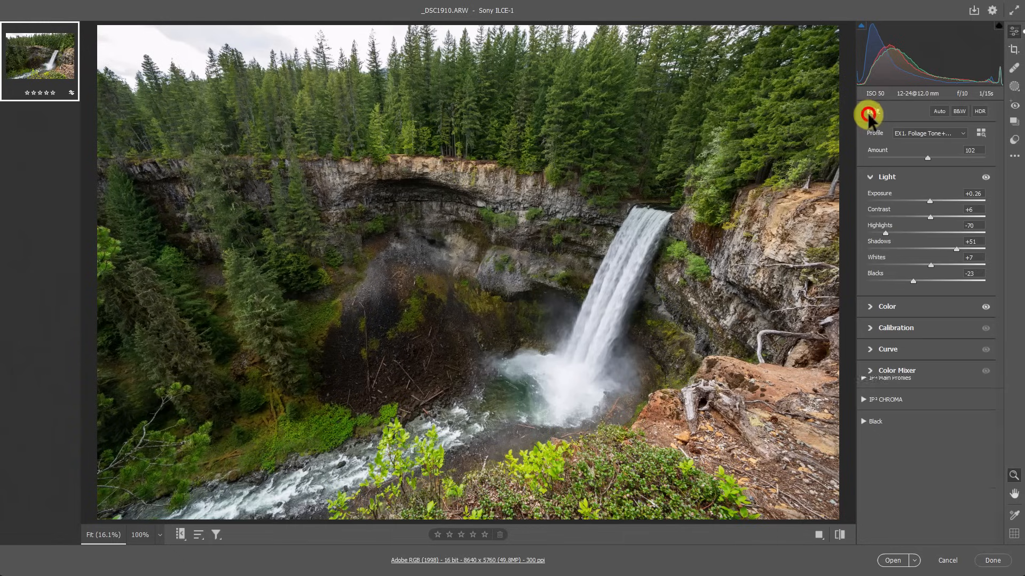
- Look through the photo's Color and Color Mixer adjustments, including Point Color
left_click(867, 306)
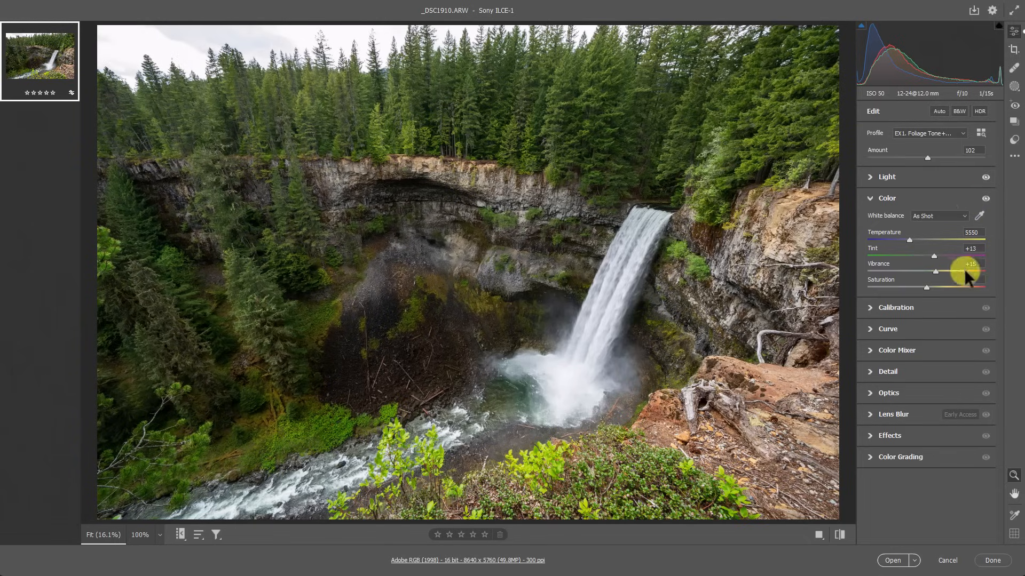
left_click(869, 307)
left_click(869, 220)
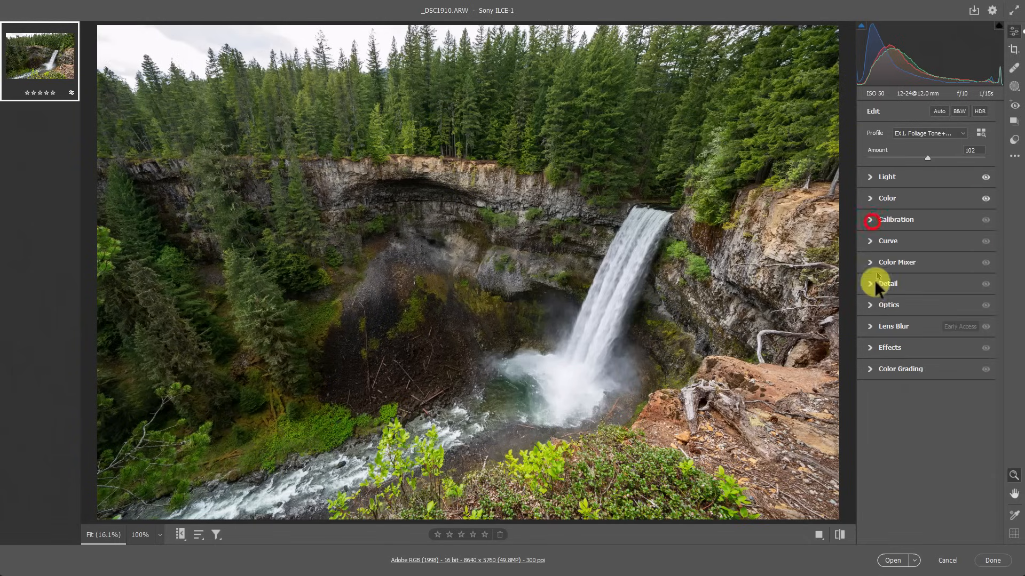
left_click(868, 262)
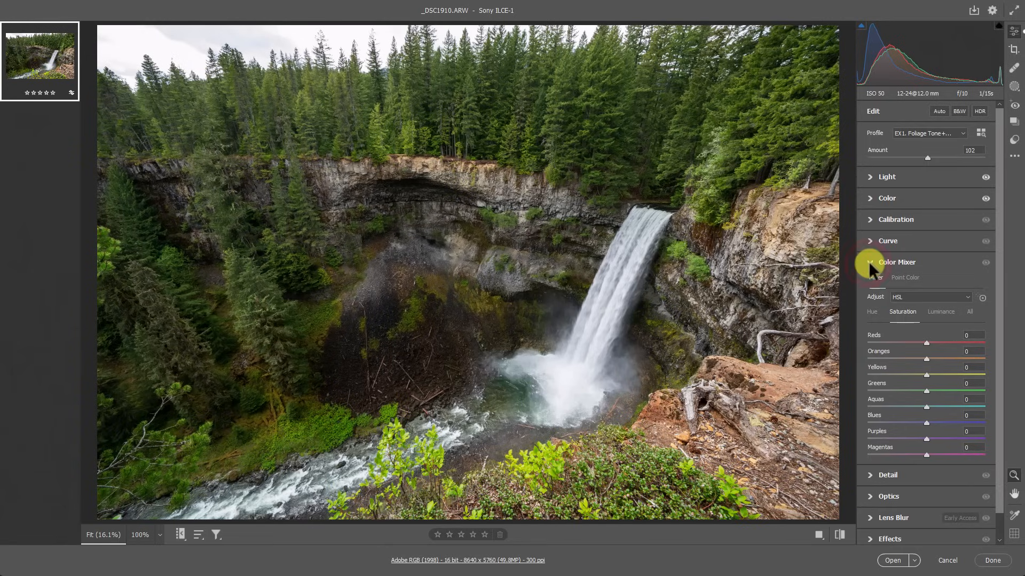
left_click(906, 278)
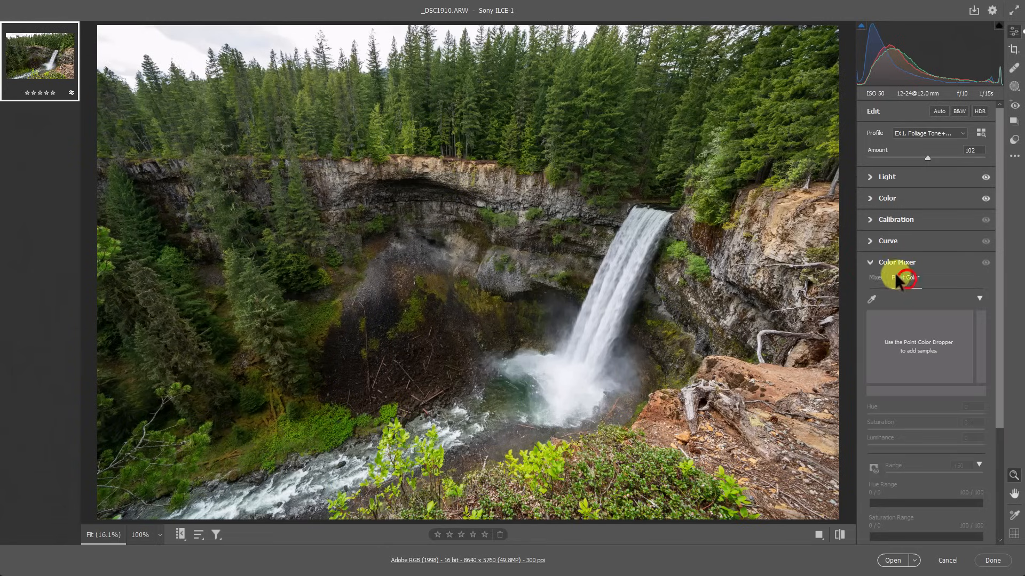
left_click(869, 262)
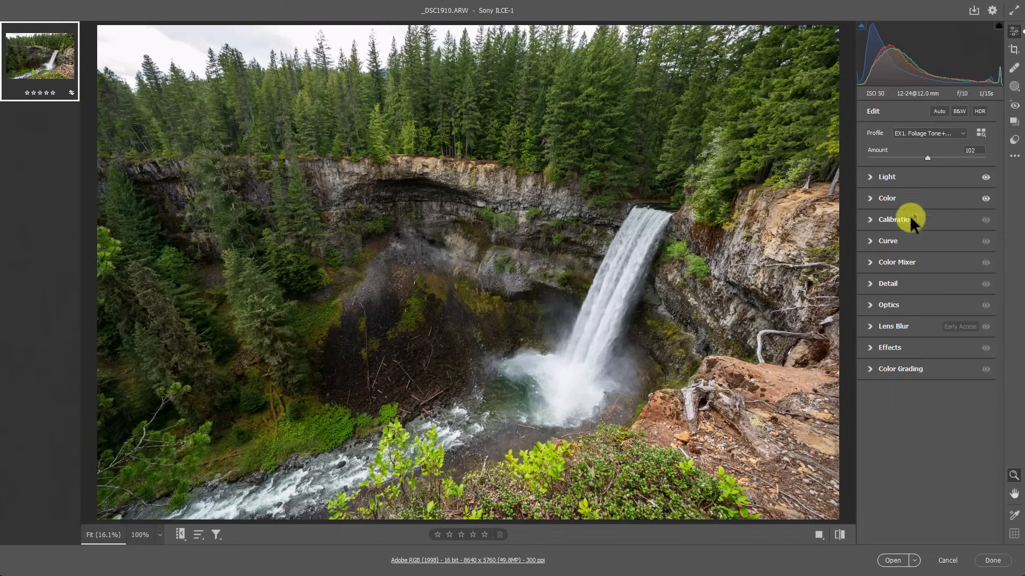
- Set the waterfall photo's Highlights to -95 and Shadows to +74, and save the changes without opening the image
left_click(870, 175)
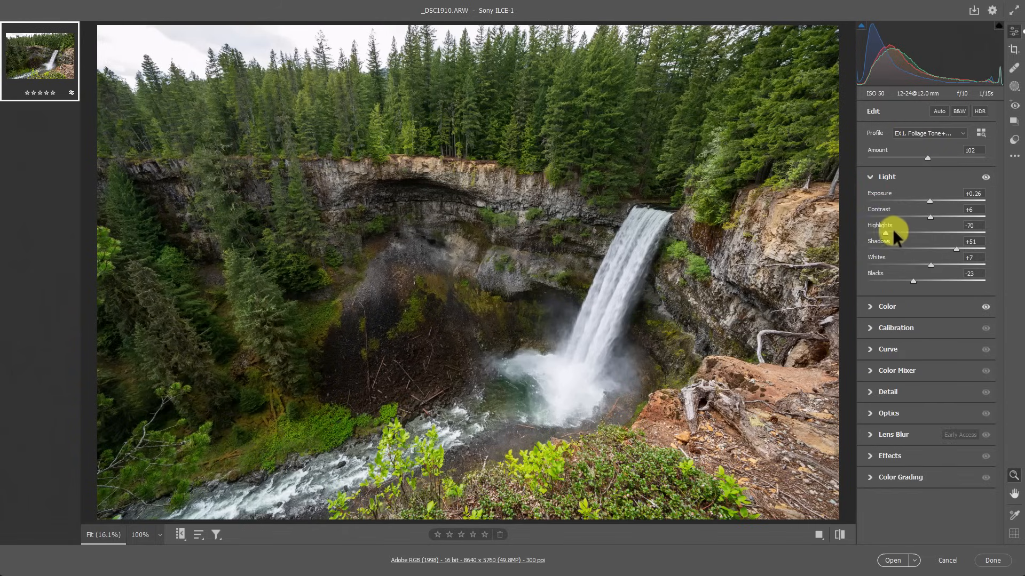
mouse_move(885, 233)
left_mouse_down()
mouse_move(860, 233)
mouse_move(884, 232)
mouse_move(863, 232)
mouse_move(873, 235)
left_mouse_up()
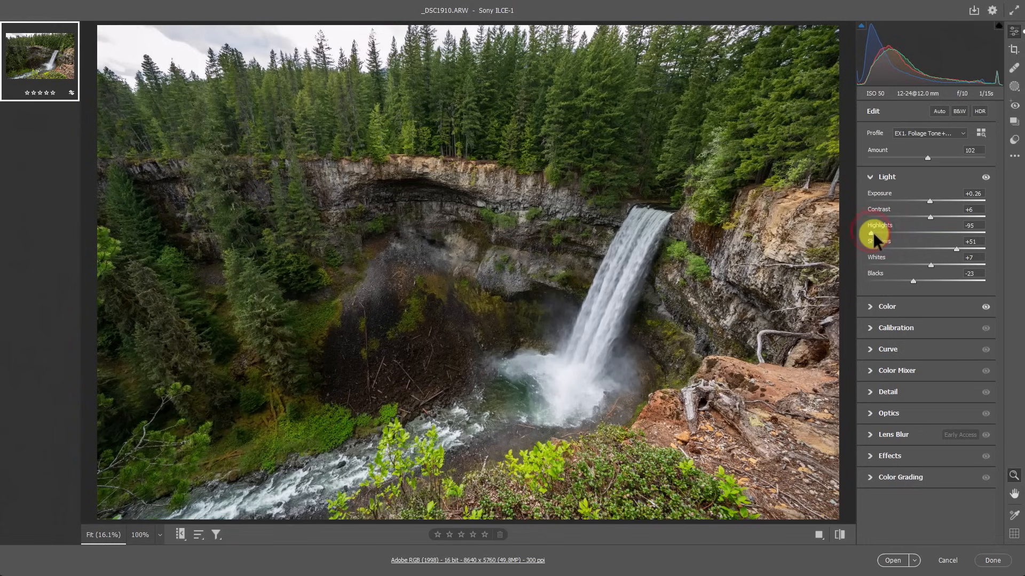
left_click_drag(945, 247, 969, 241)
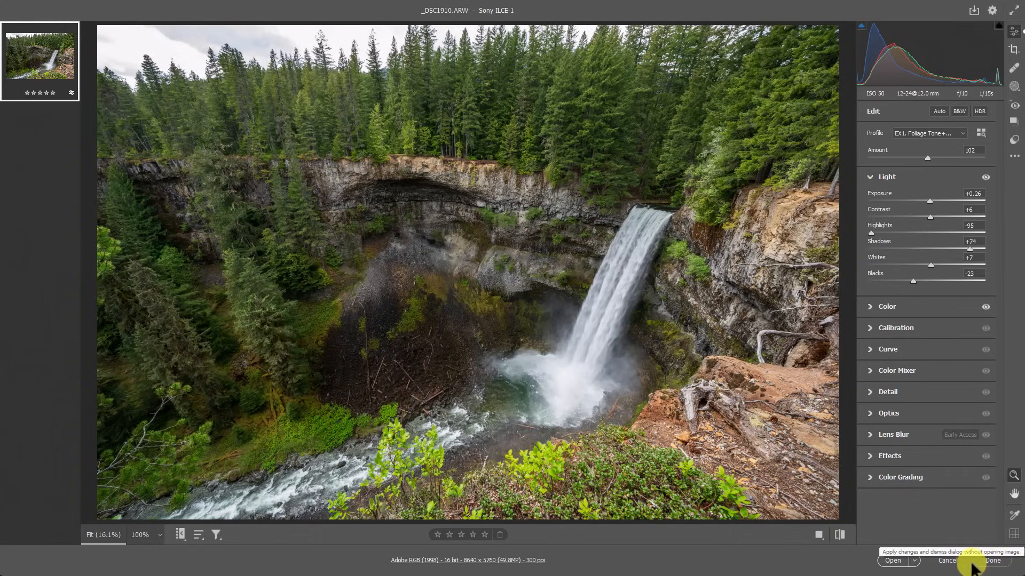
left_click(990, 562)
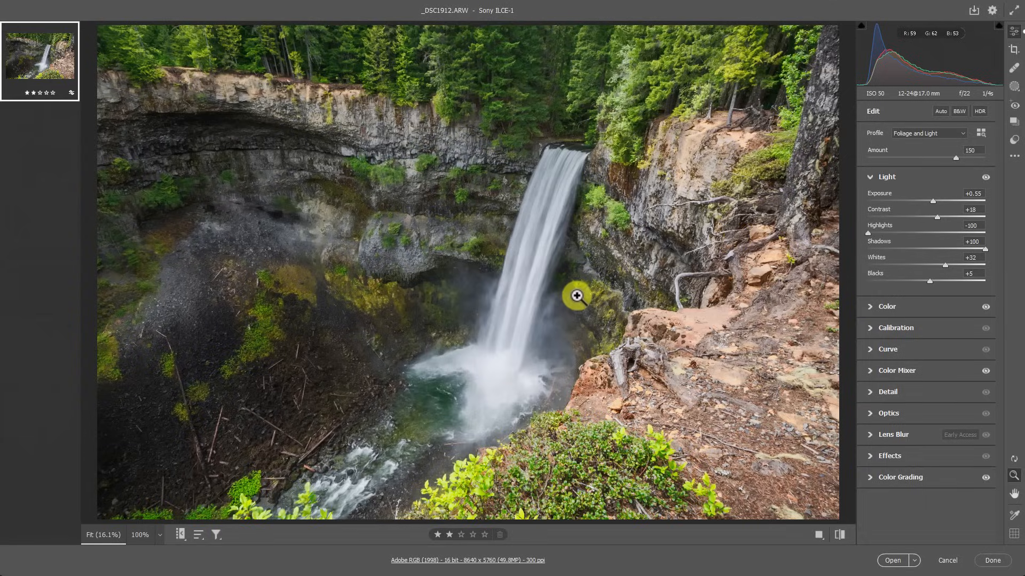
- Replace the Foliage and Light profile on _DSC1912.ARW with EX1. Foliage Tone+Color from the Unlocking Raw group
left_click(935, 132)
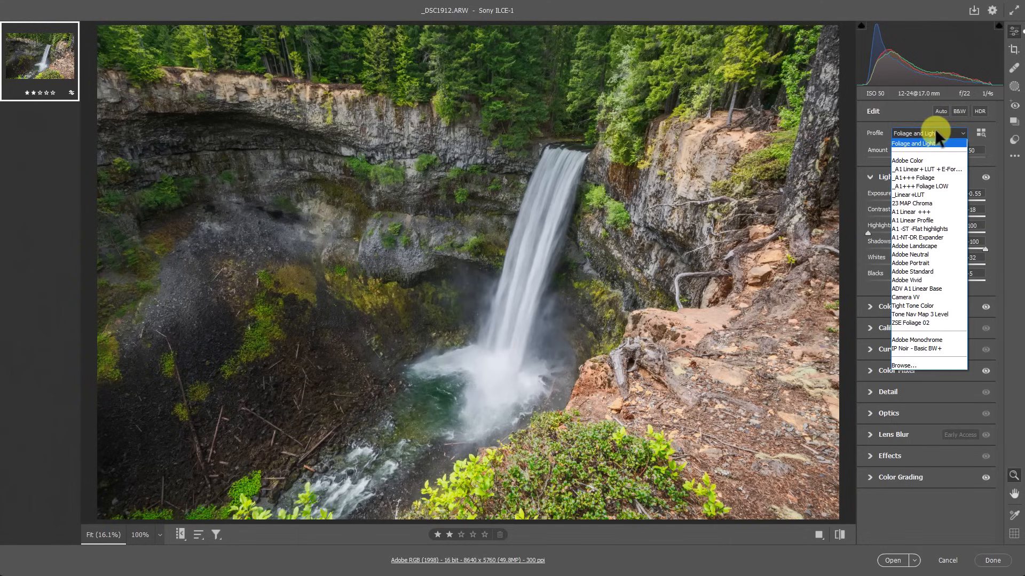
left_click(934, 128)
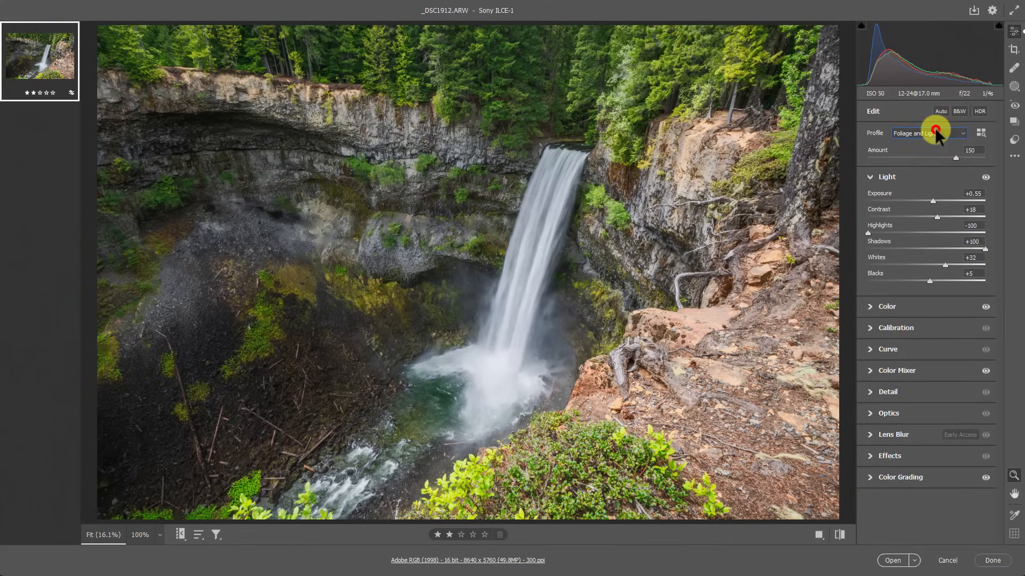
left_click(980, 133)
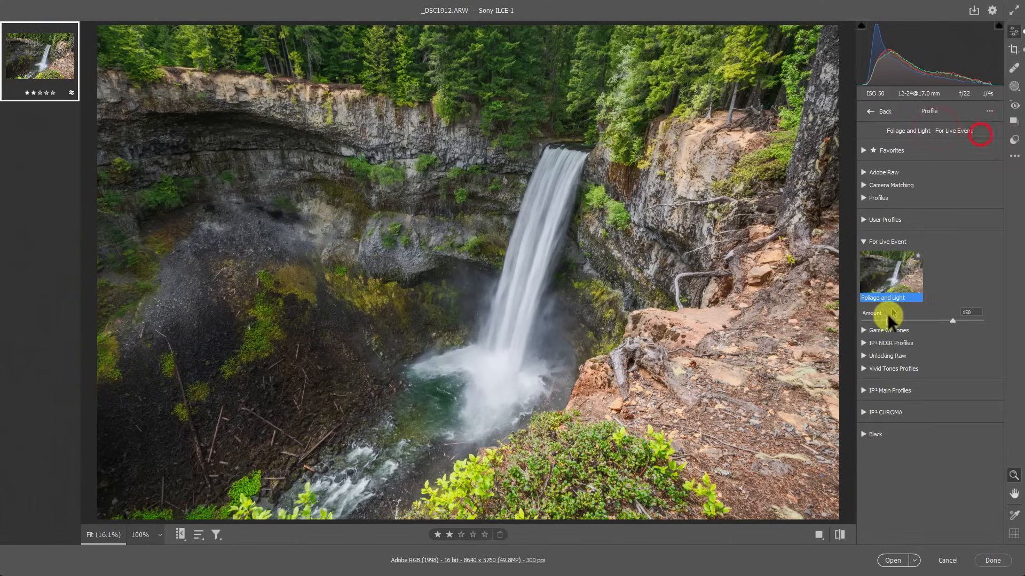
left_click(866, 356)
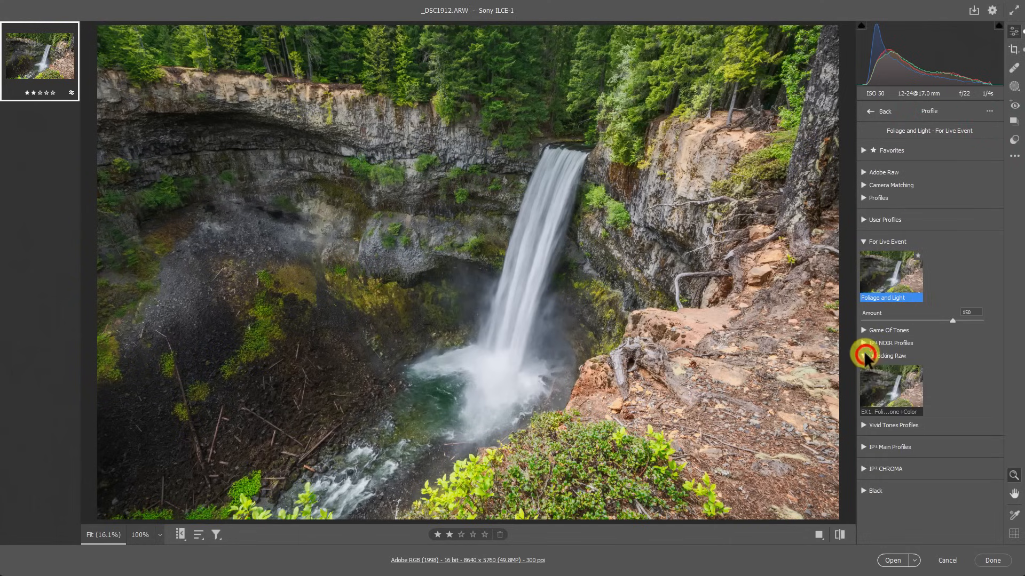
left_click(909, 392)
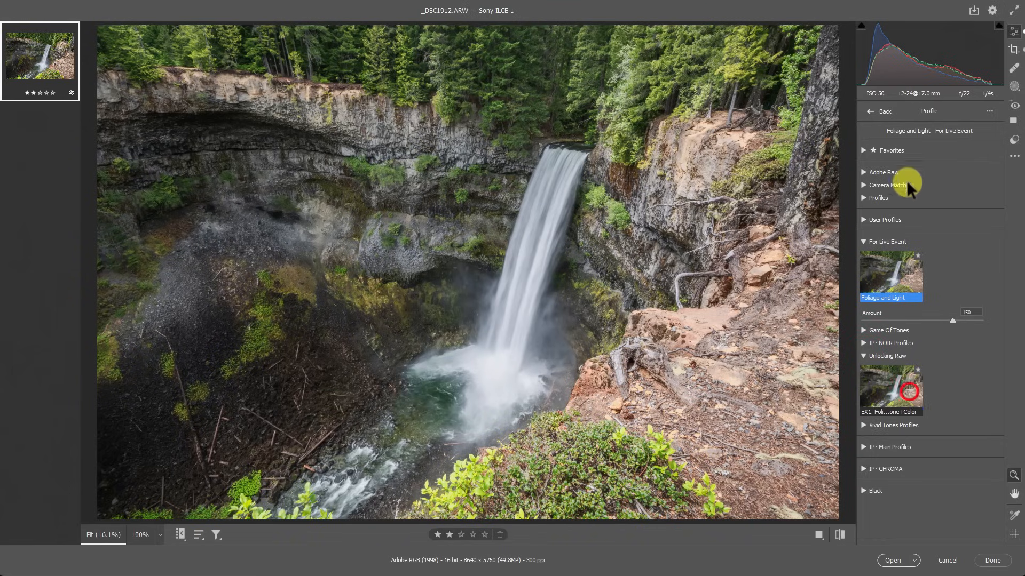
left_click(869, 110)
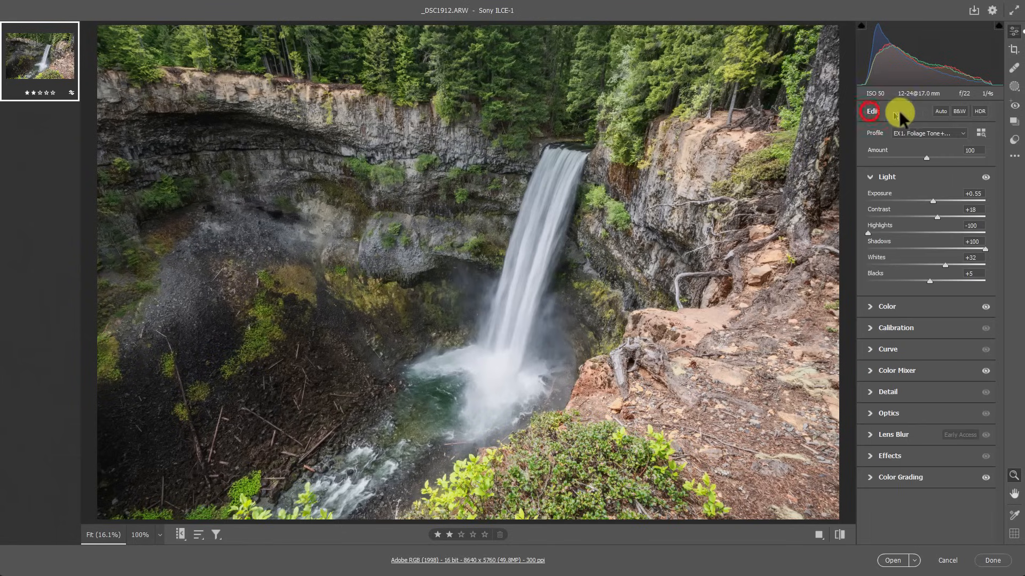
- Apply automatic tone settings to the photo and set Highlights to -92 and Shadows to +90
left_click(940, 111)
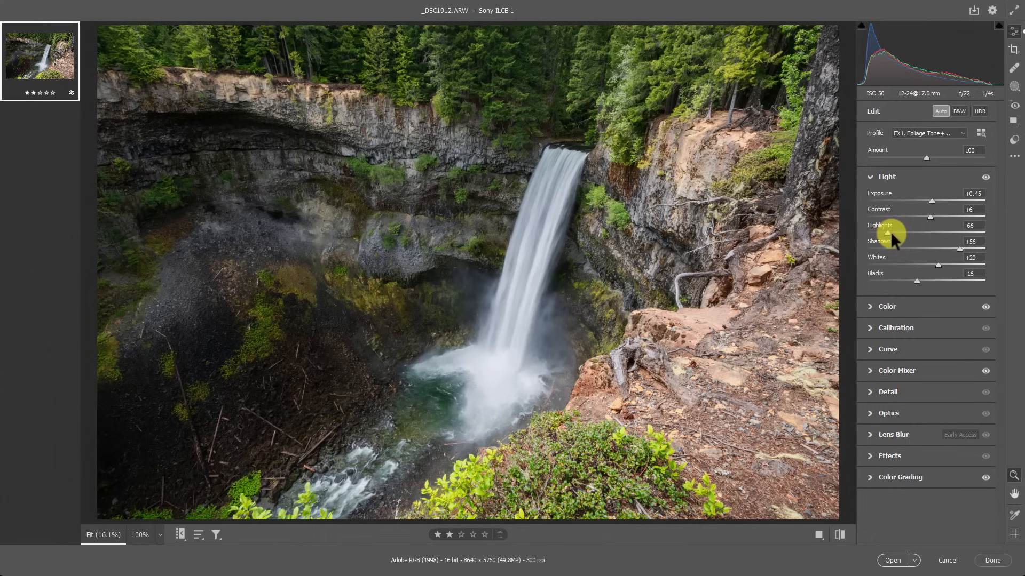
left_click_drag(887, 233, 873, 233)
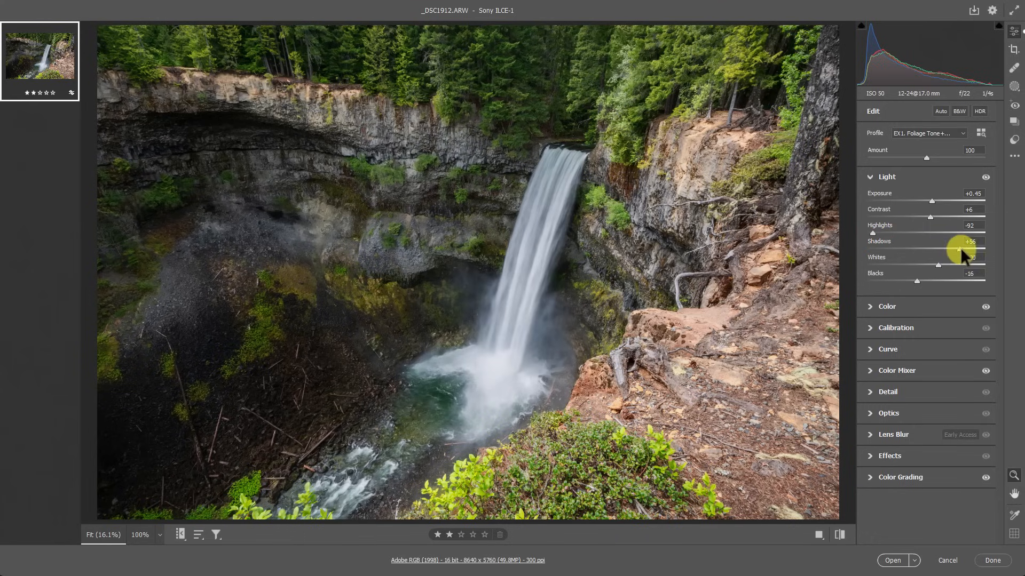
left_click_drag(959, 248, 980, 249)
- Set the profile amount to 118, try the Adobe Color profile for comparison and undo that profile switch
mouse_move(924, 156)
left_mouse_down()
mouse_move(935, 156)
mouse_move(914, 155)
mouse_move(937, 154)
left_mouse_up()
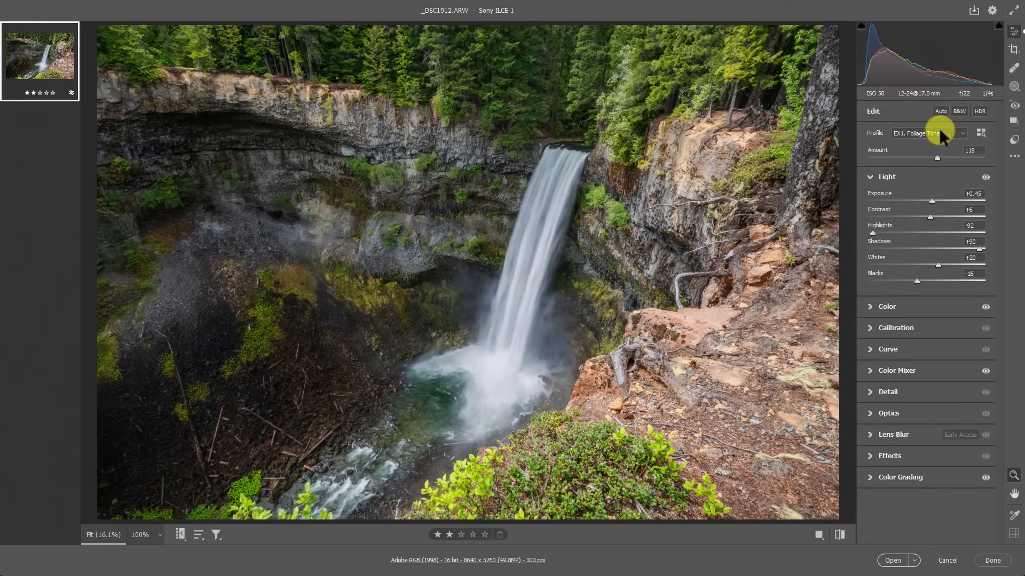
left_click(940, 133)
left_click(922, 160)
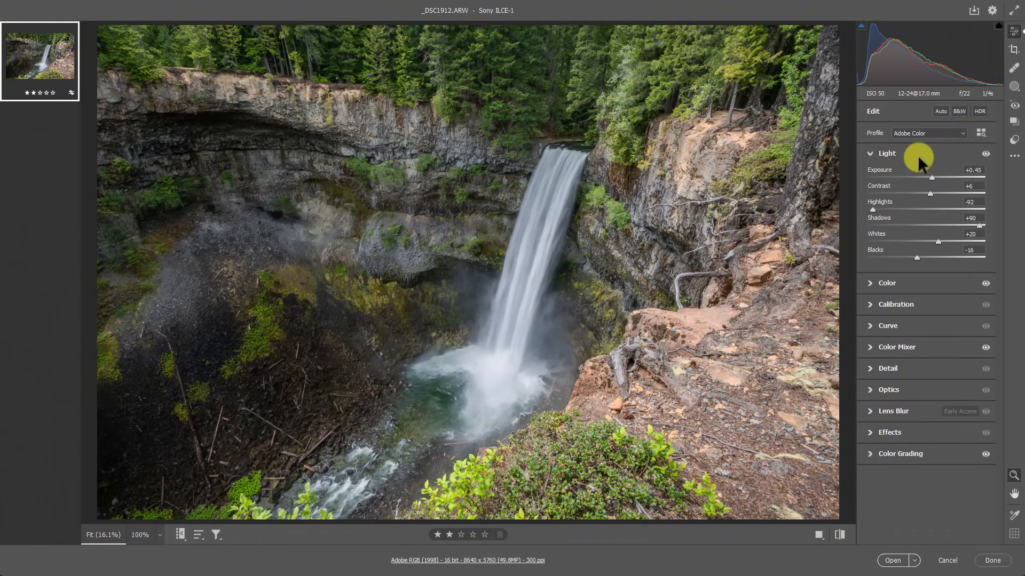
left_click(908, 135)
left_click(908, 134)
key("ctrl+z")
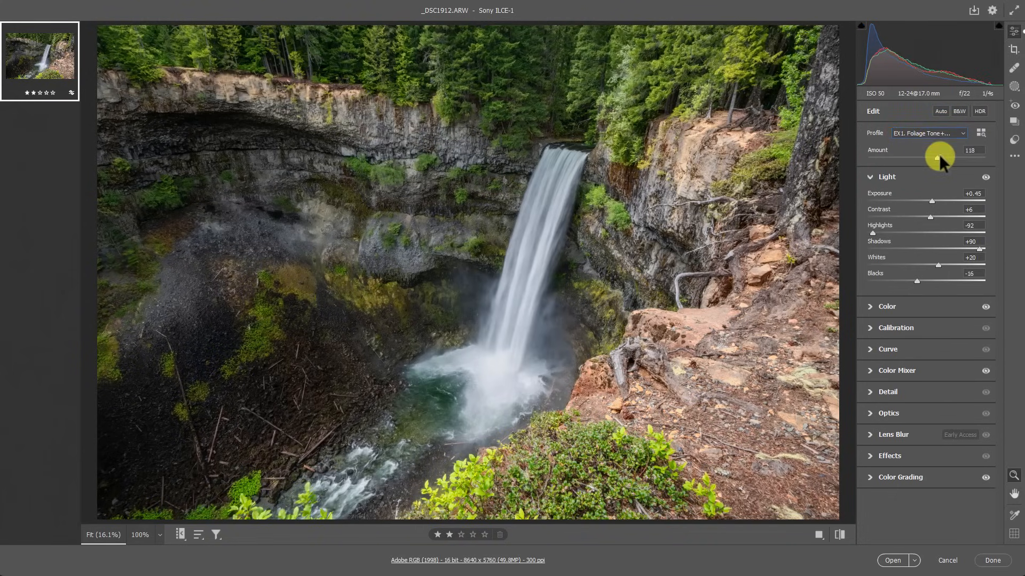
- Test a lower profile amount of 68, set it to 134 and save the changes without opening the image
left_click_drag(938, 157, 909, 156)
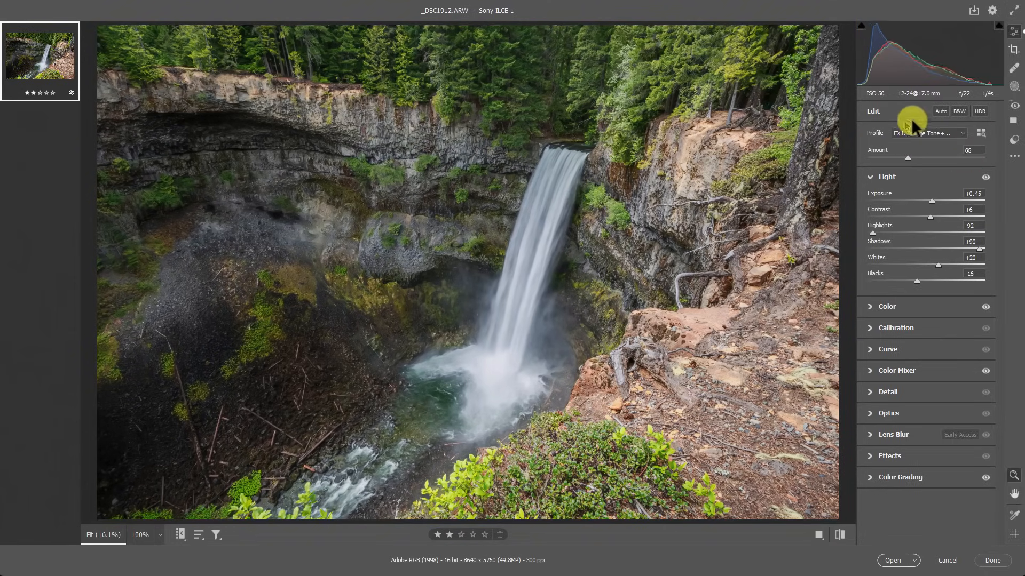
left_click_drag(911, 120, 946, 116)
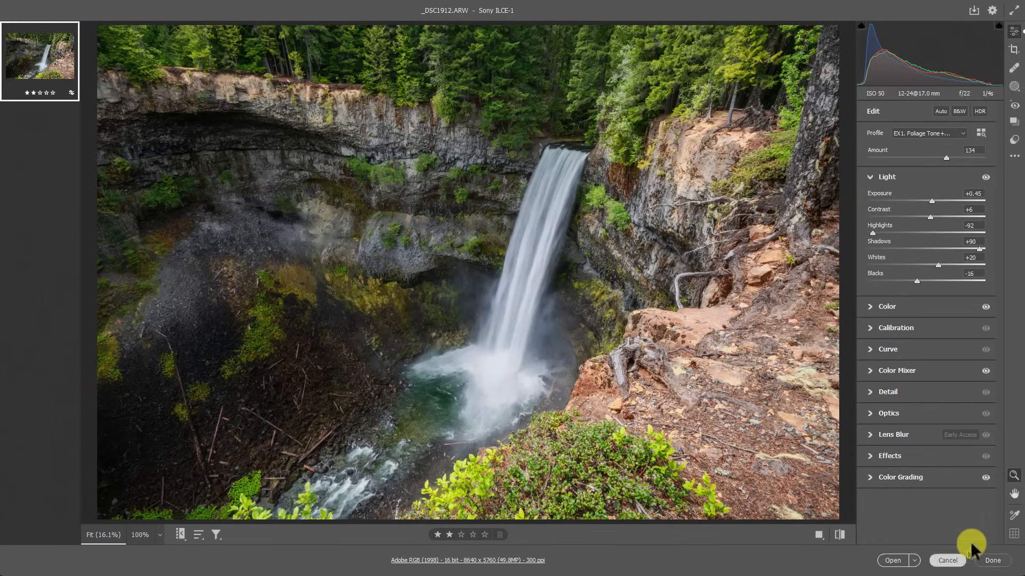
left_click(991, 560)
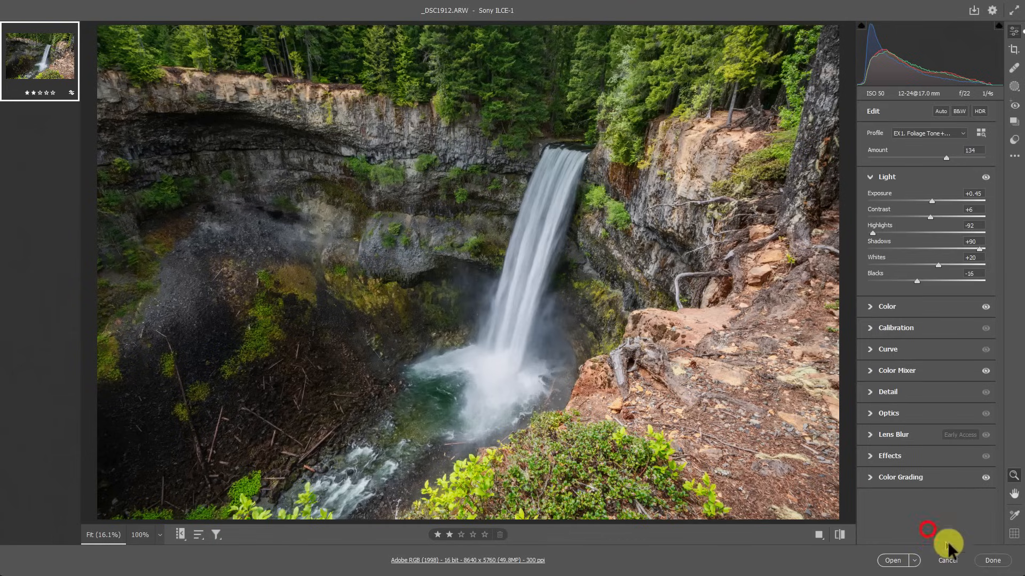
left_click(992, 561)
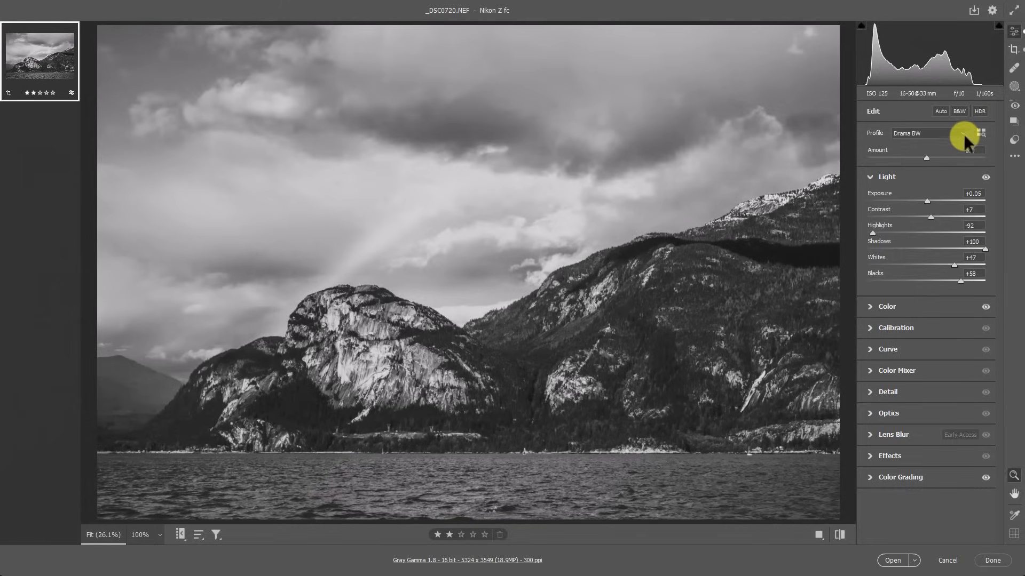
- Reset the black-and-white mountain photo _DSC0720.NEF to its default settings
left_click(964, 136)
left_click(1013, 153)
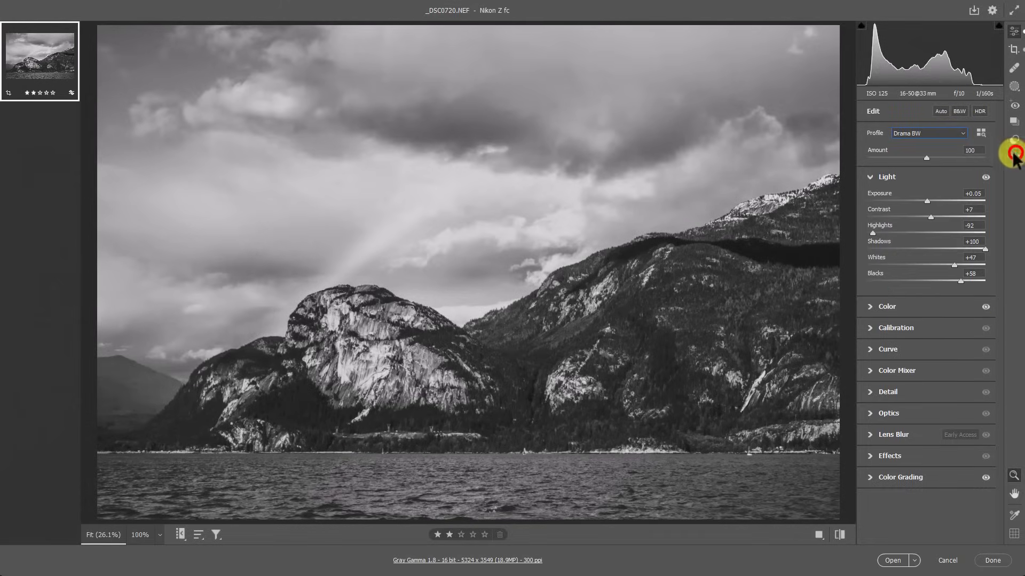
left_click(946, 184)
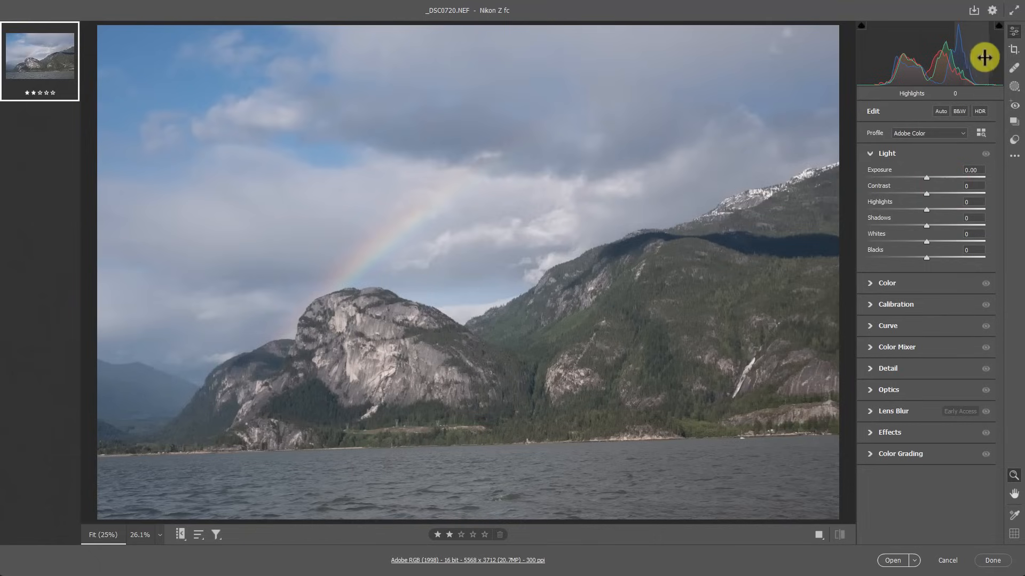
- Straighten the mountain photo along the waterline with the Straighten tool and apply the crop
left_click(1014, 51)
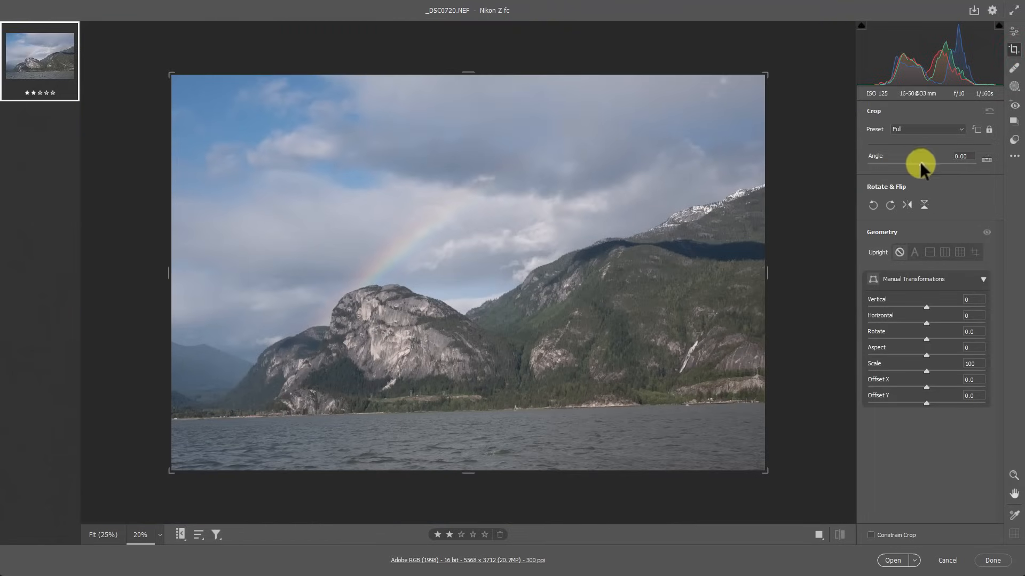
left_click_drag(921, 162, 923, 162)
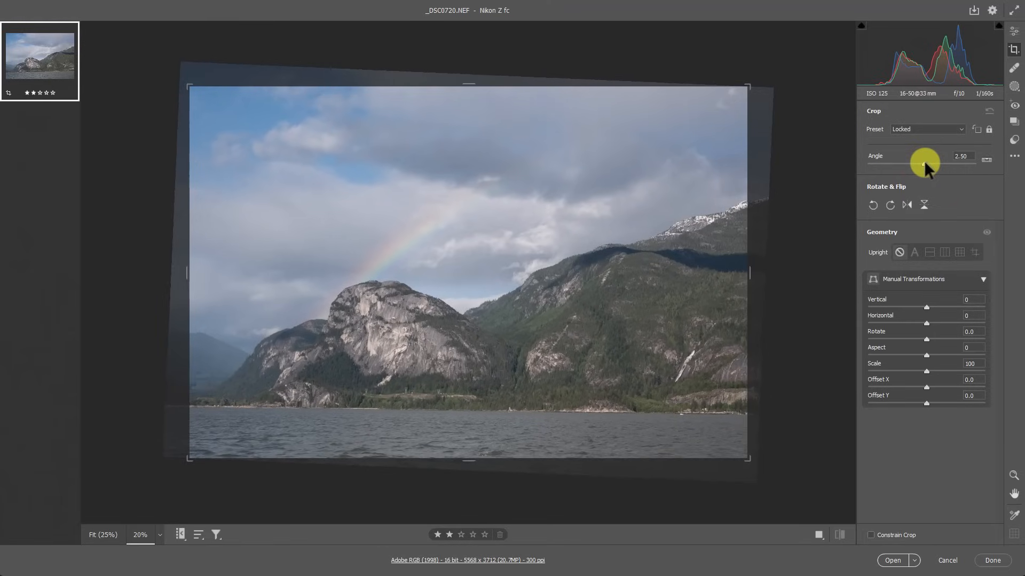
left_click(991, 156)
left_click_drag(750, 413, 82, 406)
key("Return")
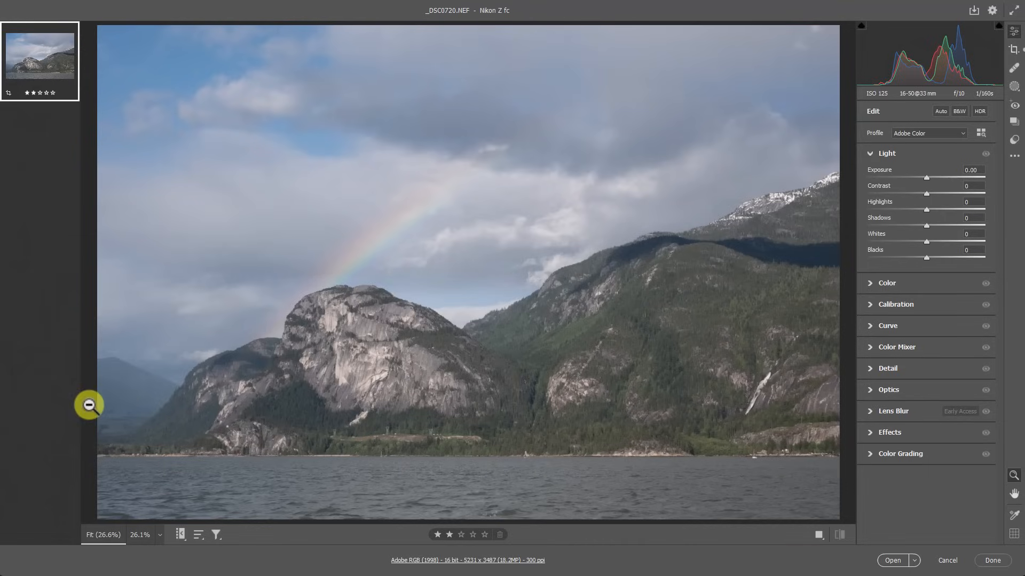
- Apply automatic tone adjustments to the mountain photo, open it in Photoshop and dock its window as a tab
left_click(937, 111)
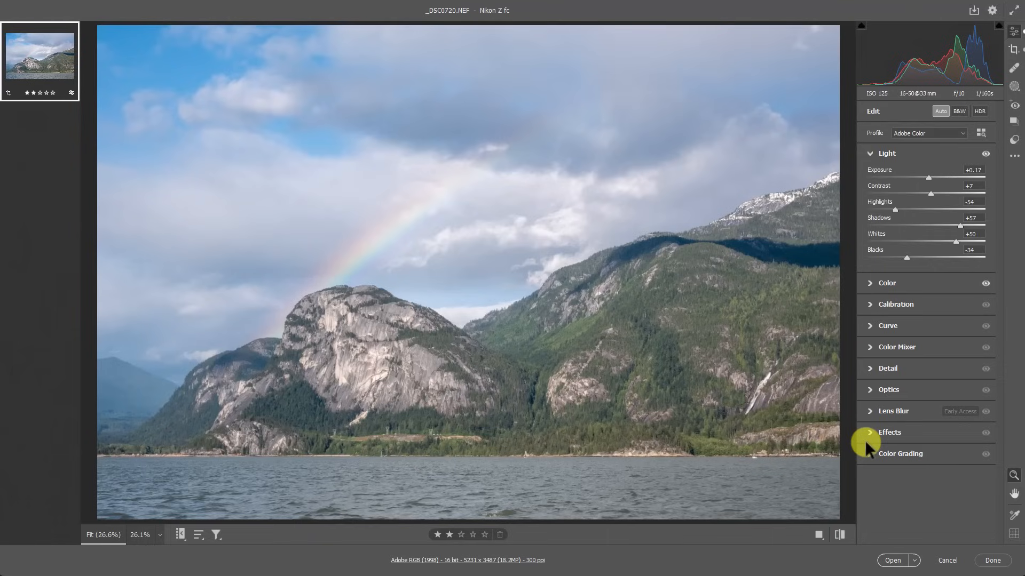
left_click(891, 558)
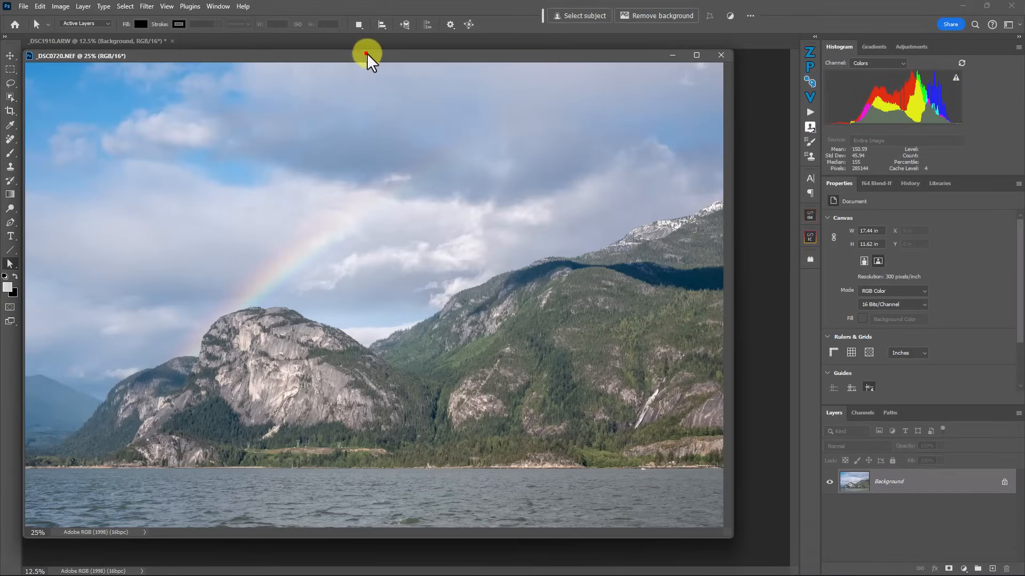
left_click_drag(368, 56, 423, 39)
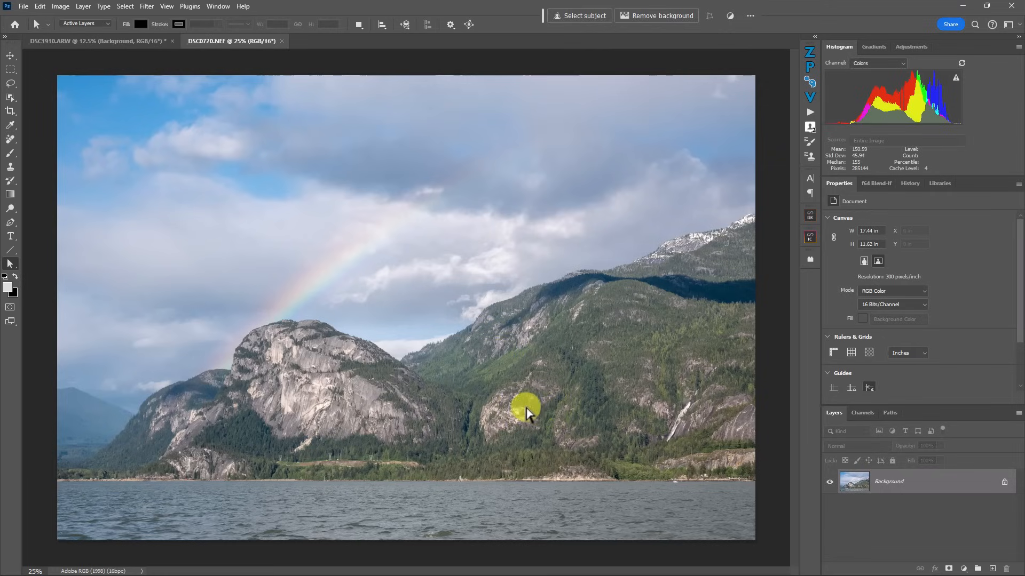
- Add a Selective Color adjustment layer and set its Blues to Cyan +30, Magenta +30 and Yellow -53
left_click(967, 570)
left_click(960, 562)
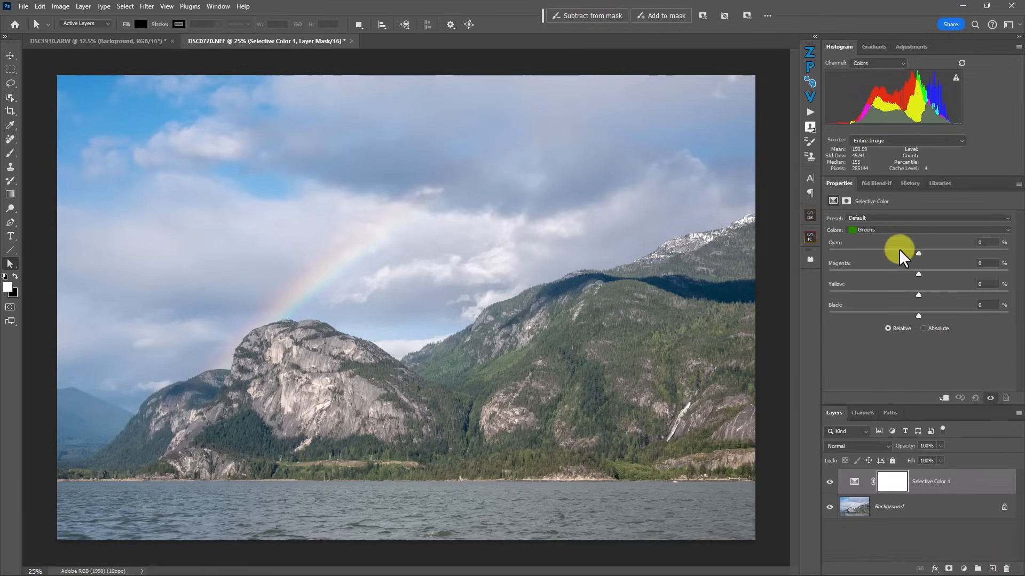
left_click(885, 230)
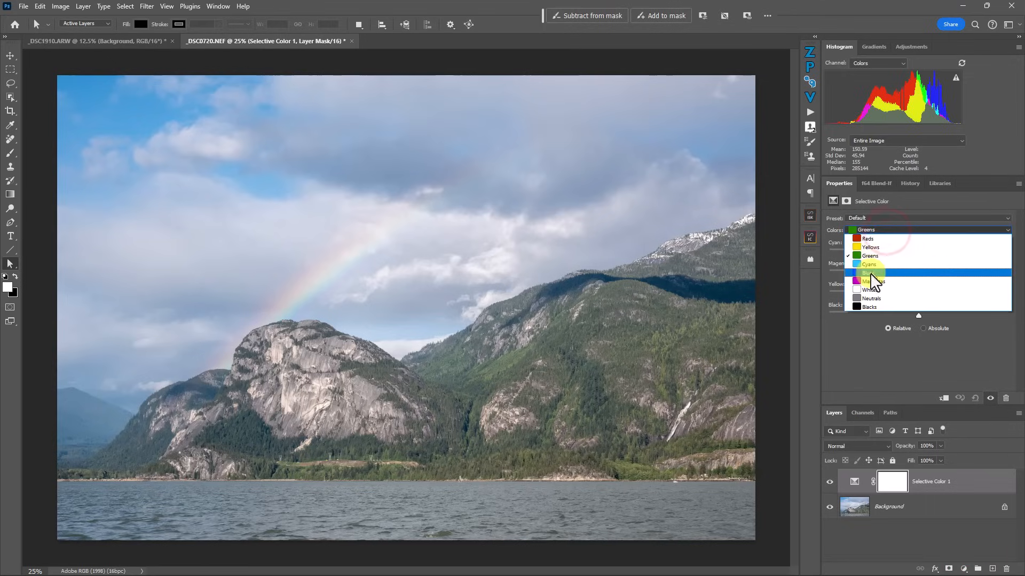
left_click(870, 274)
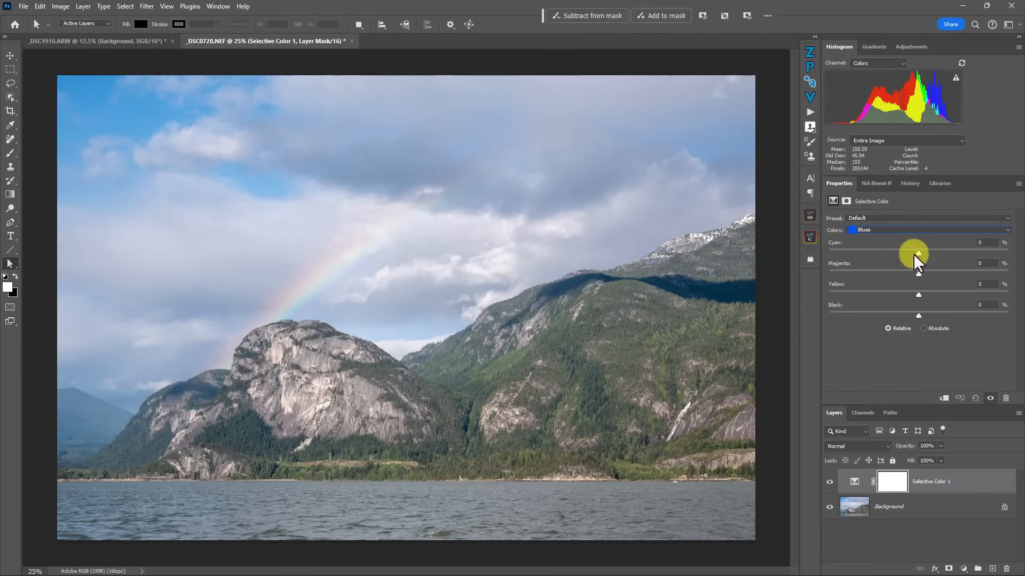
left_click_drag(917, 249, 949, 251)
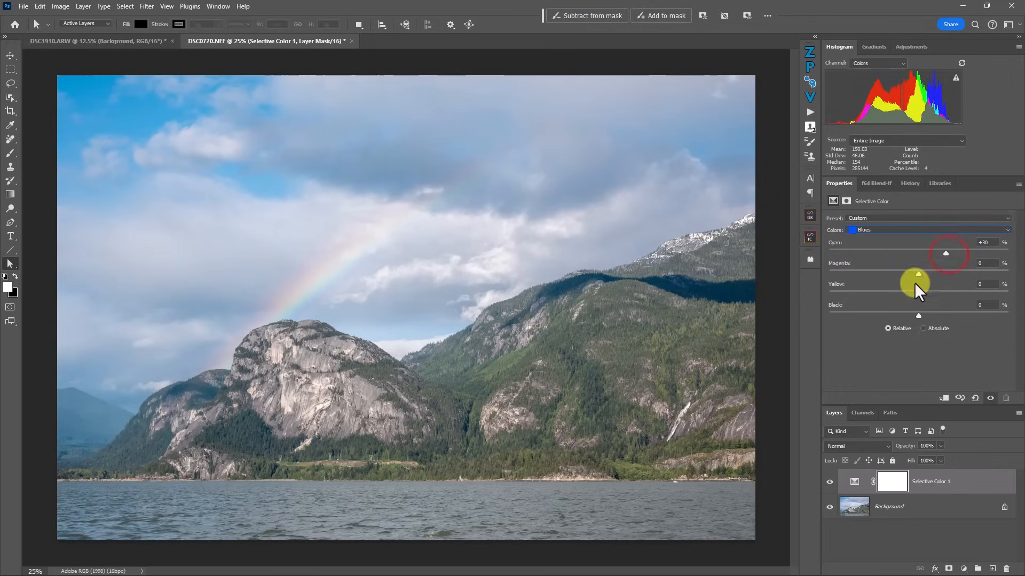
left_click_drag(918, 273, 944, 267)
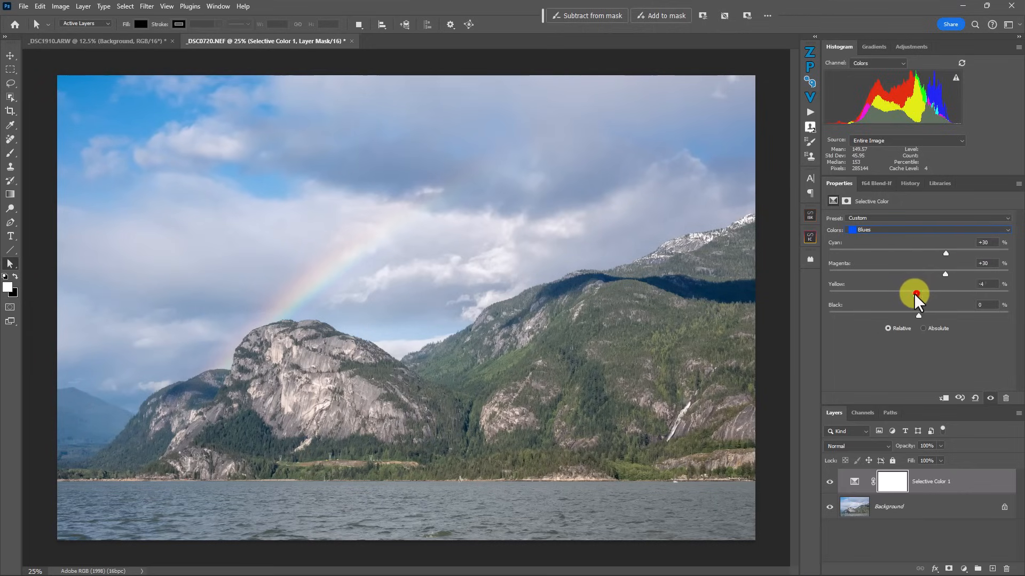
left_click_drag(913, 292, 863, 293)
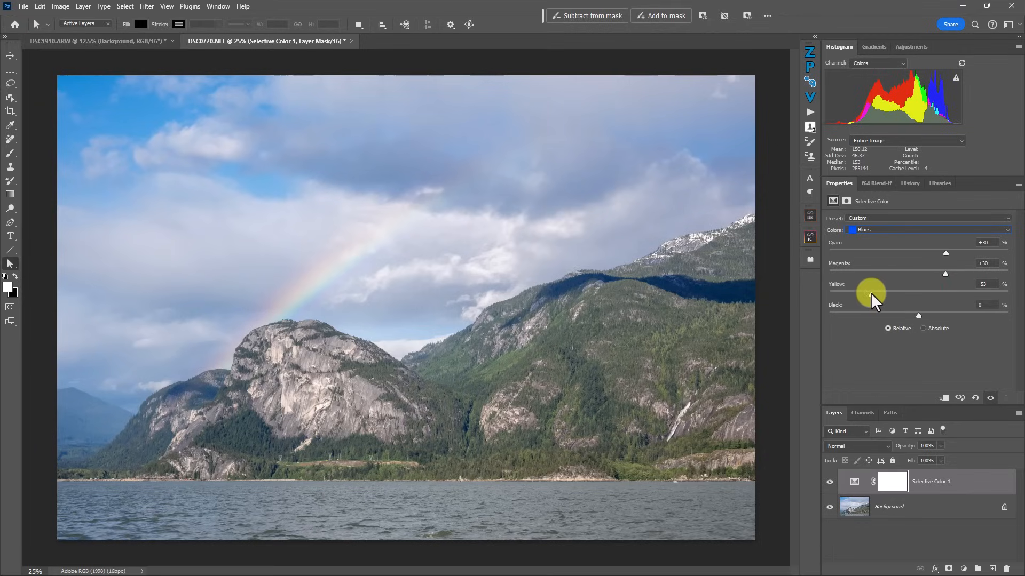
- Set the Selective Color layer's Cyans to Cyan -21, Magenta +18 and Yellow -49
left_click(908, 231)
left_click(893, 265)
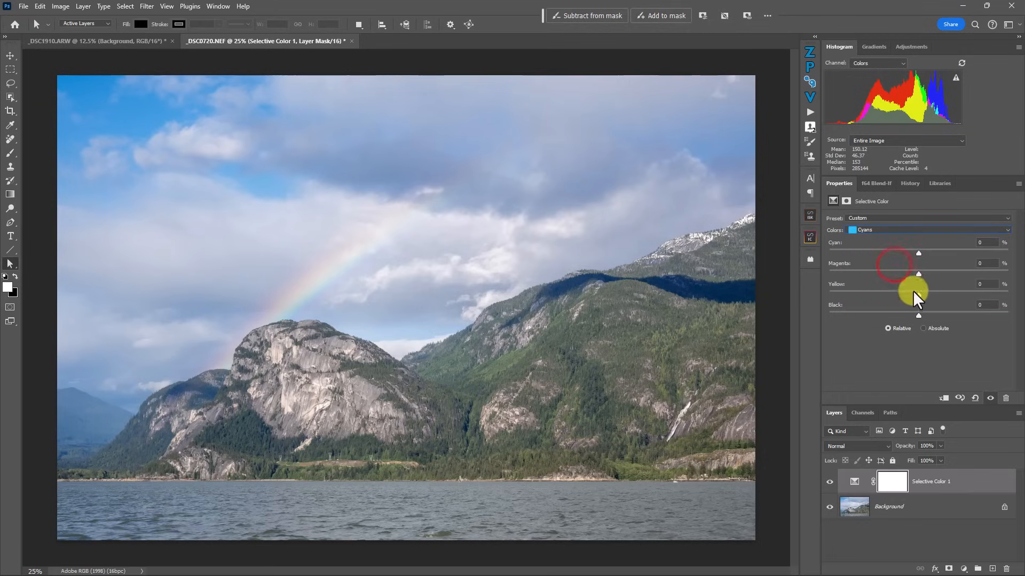
left_click_drag(915, 294, 874, 293)
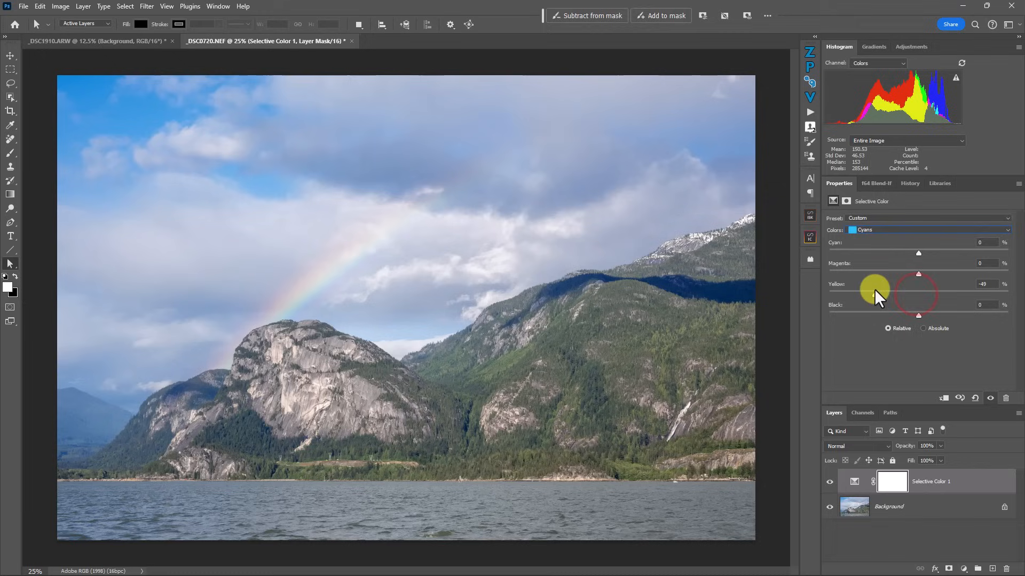
left_click_drag(918, 252, 888, 244)
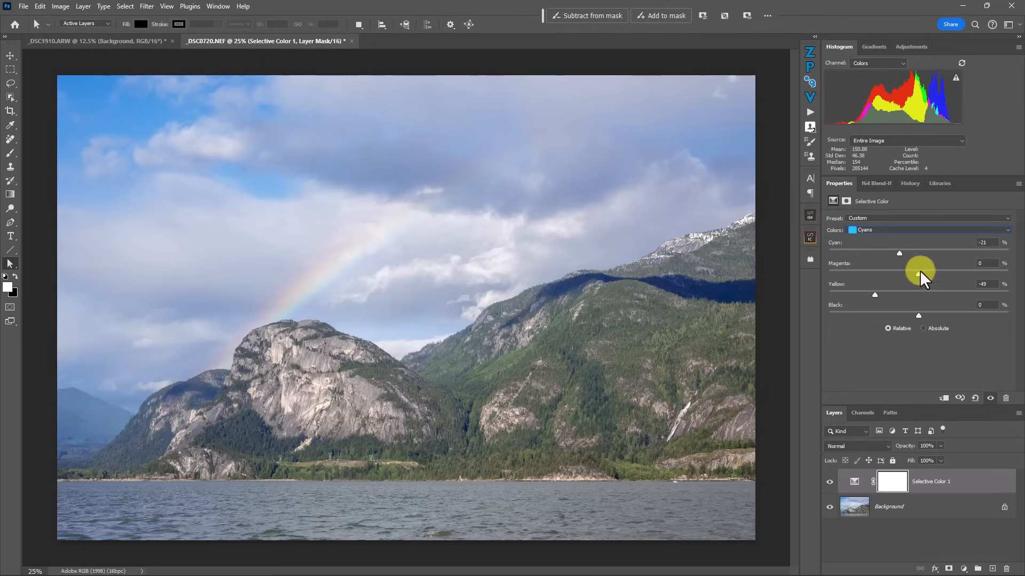
mouse_move(917, 274)
left_mouse_down()
mouse_move(939, 268)
mouse_move(930, 275)
left_mouse_up()
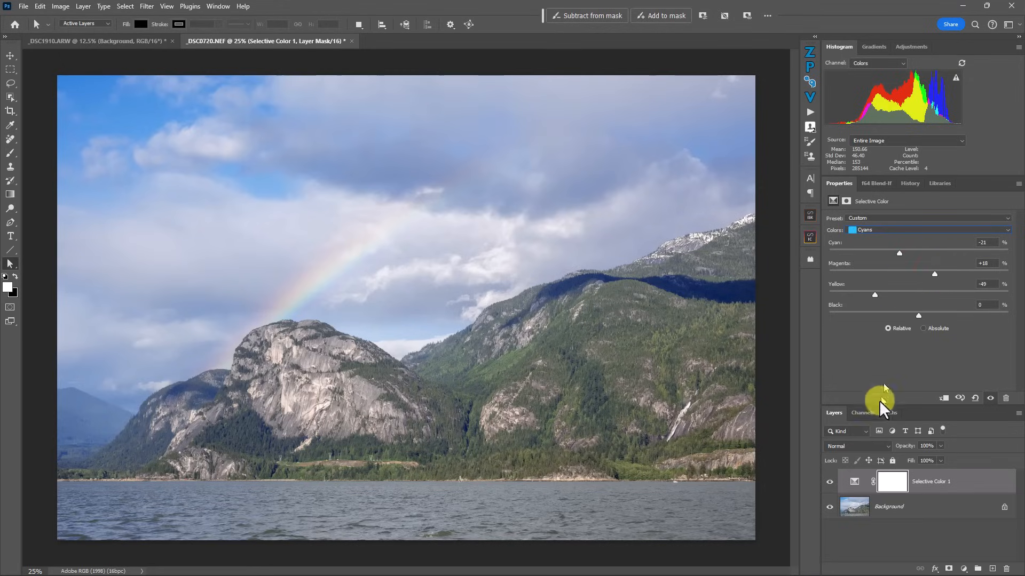
- Compare the photo with and without the Selective Color layer by toggling its visibility
left_click(829, 481)
left_click(830, 482)
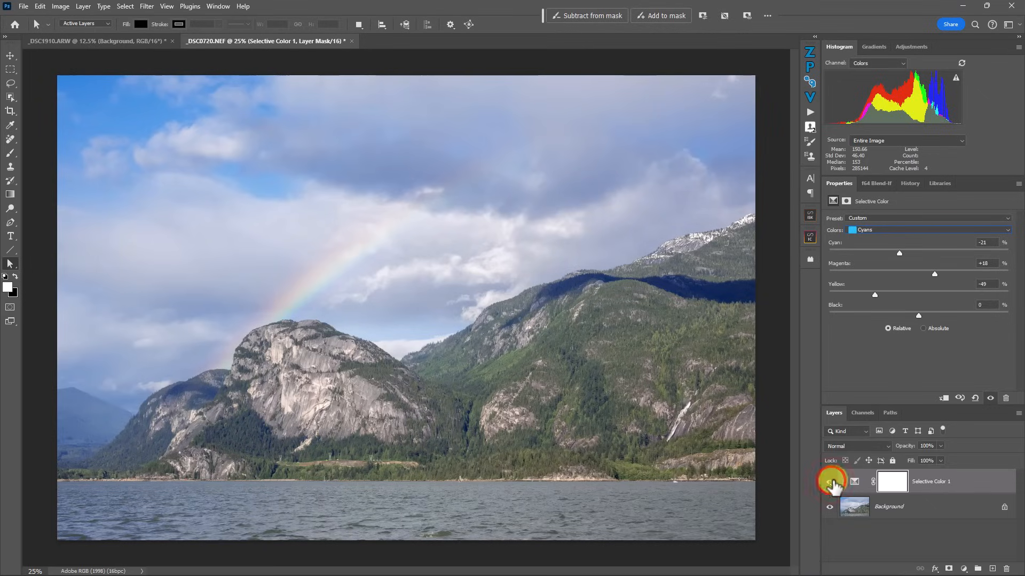
left_click(830, 482)
left_click(829, 482)
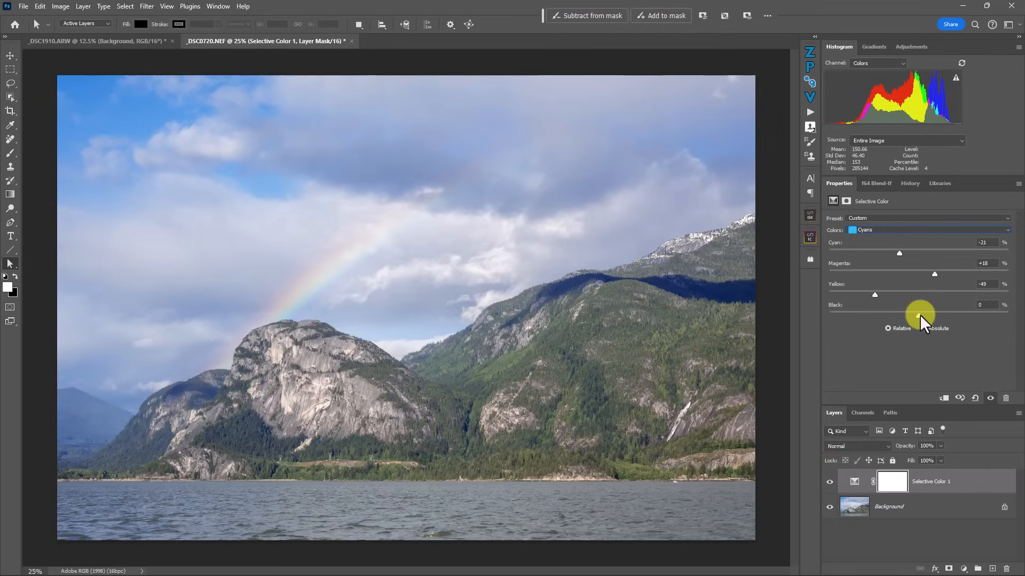
- Raise Black in the layer's Cyans, set Black to +5 in its Blues, and check the layer's before and after
left_click_drag(920, 315, 950, 293)
left_click(891, 229)
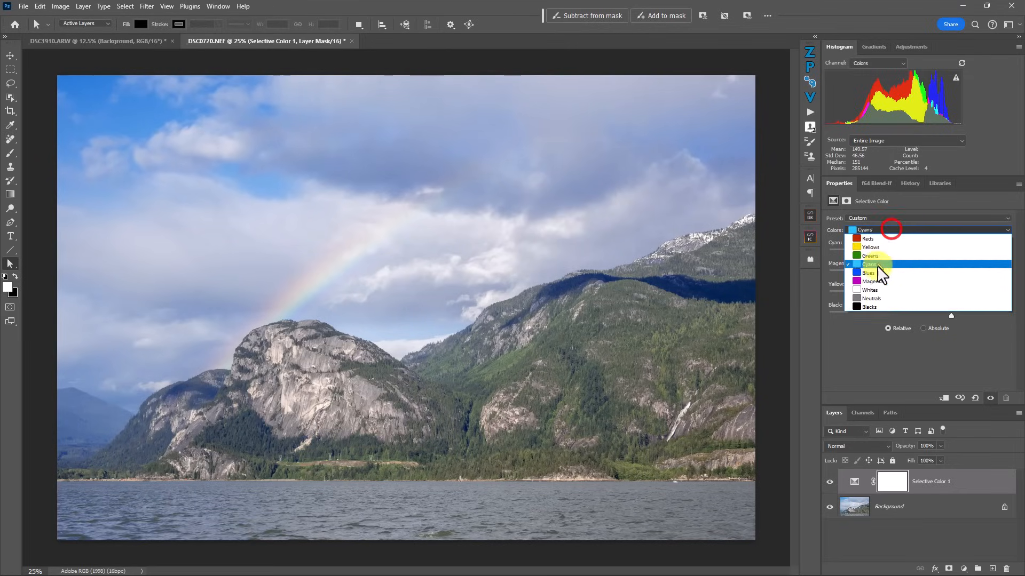
left_click(875, 271)
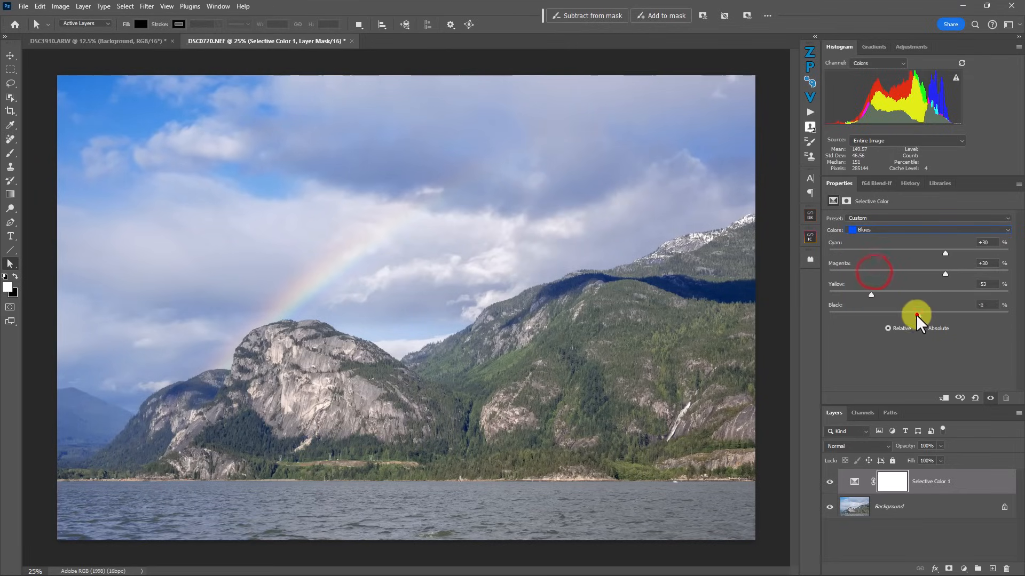
mouse_move(927, 314)
left_mouse_down()
mouse_move(901, 310)
mouse_move(923, 306)
left_mouse_up()
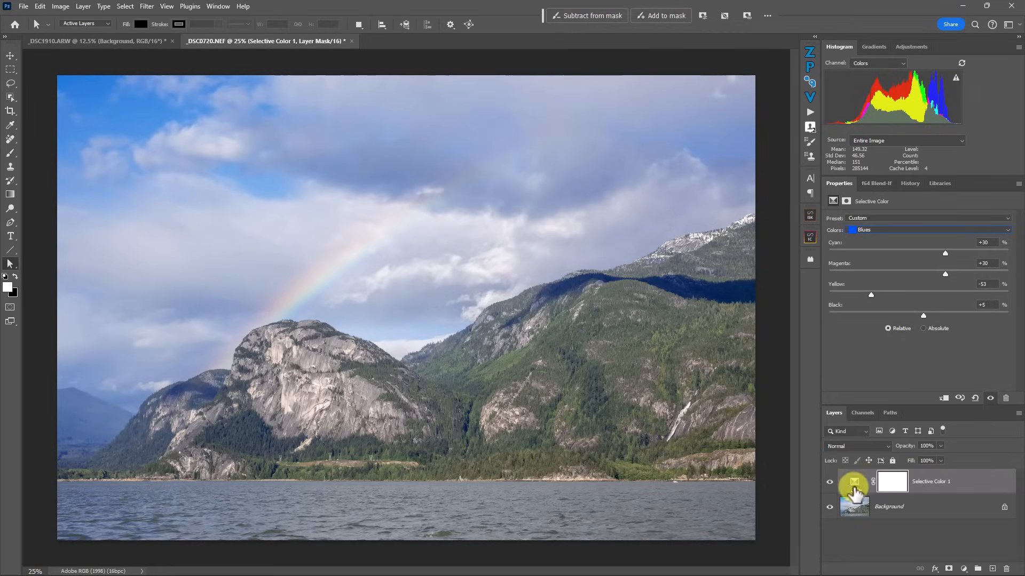
left_click(830, 482)
left_click(830, 482)
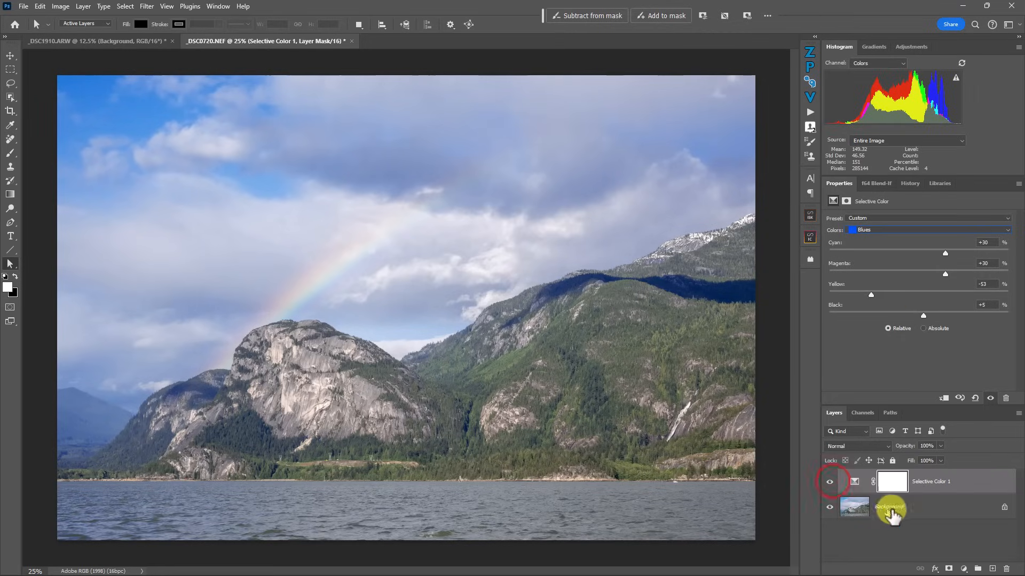
- Add a second Selective Color adjustment layer and shift its Neutrals slightly toward yellow, fine-tuning Cyan and Yellow
left_click(963, 568)
left_click(967, 559)
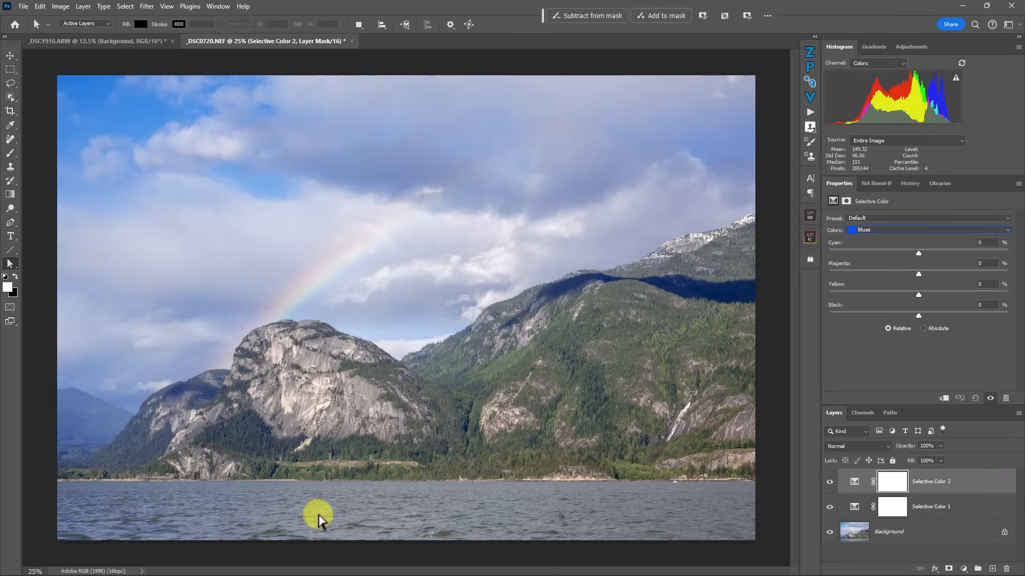
left_click(876, 230)
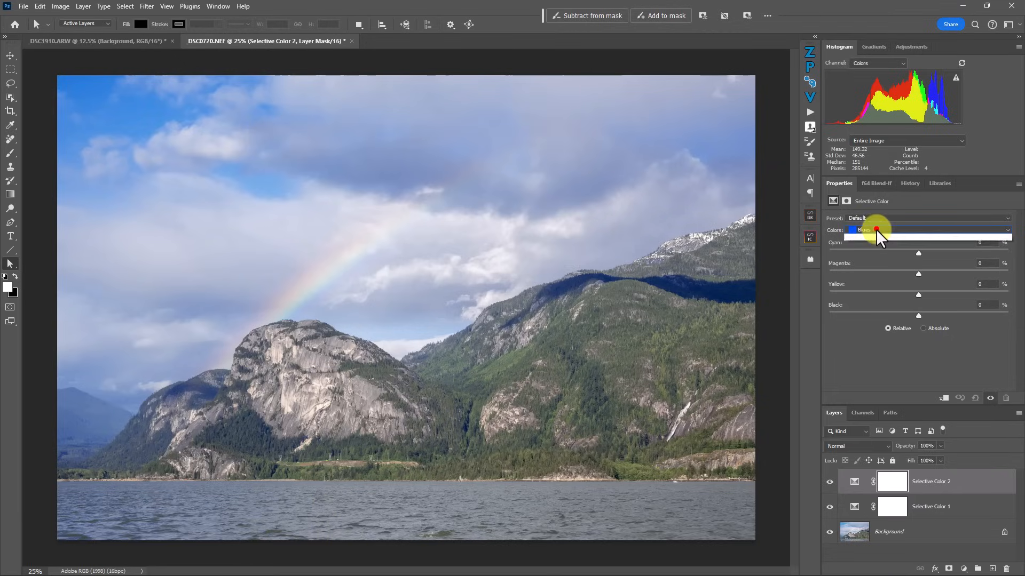
left_click(873, 299)
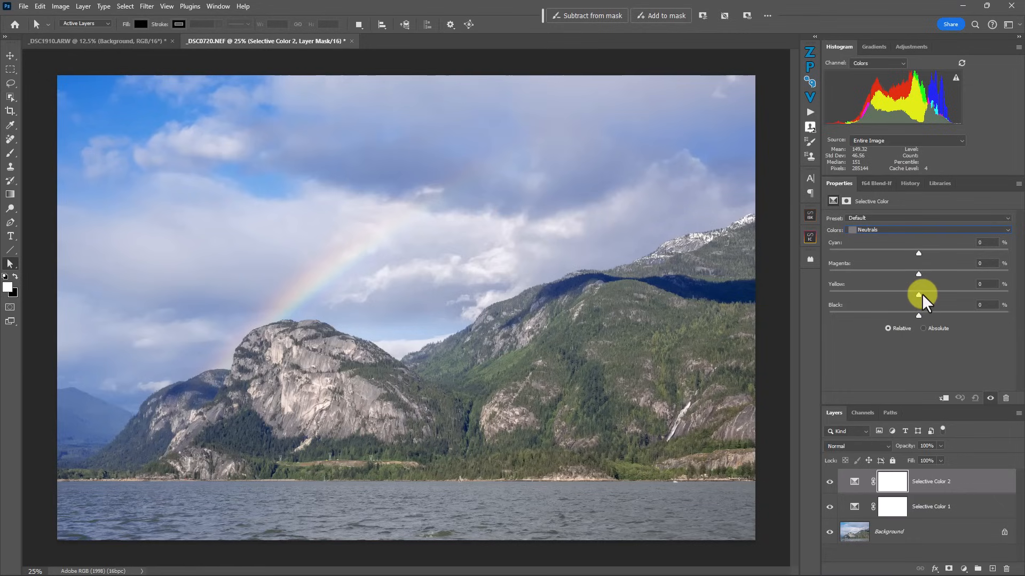
left_click_drag(923, 294, 924, 290)
left_click_drag(917, 252, 917, 250)
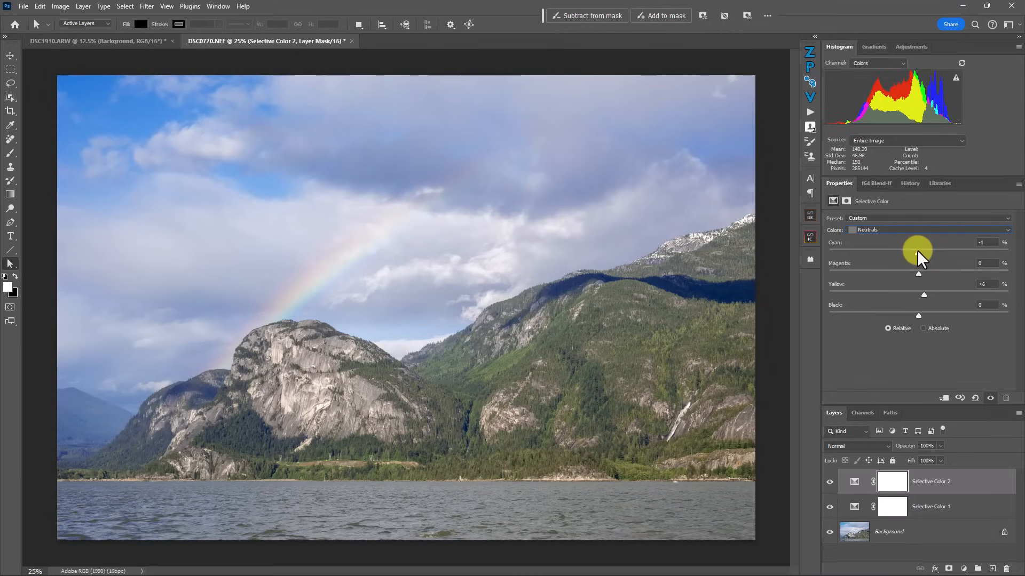
mouse_move(920, 293)
left_mouse_down()
mouse_move(956, 286)
mouse_move(923, 292)
left_mouse_up()
- Set the Whites in the second Selective Color layer to Cyan -7, Yellow +14 and Black +19
left_click(888, 229)
left_click(866, 286)
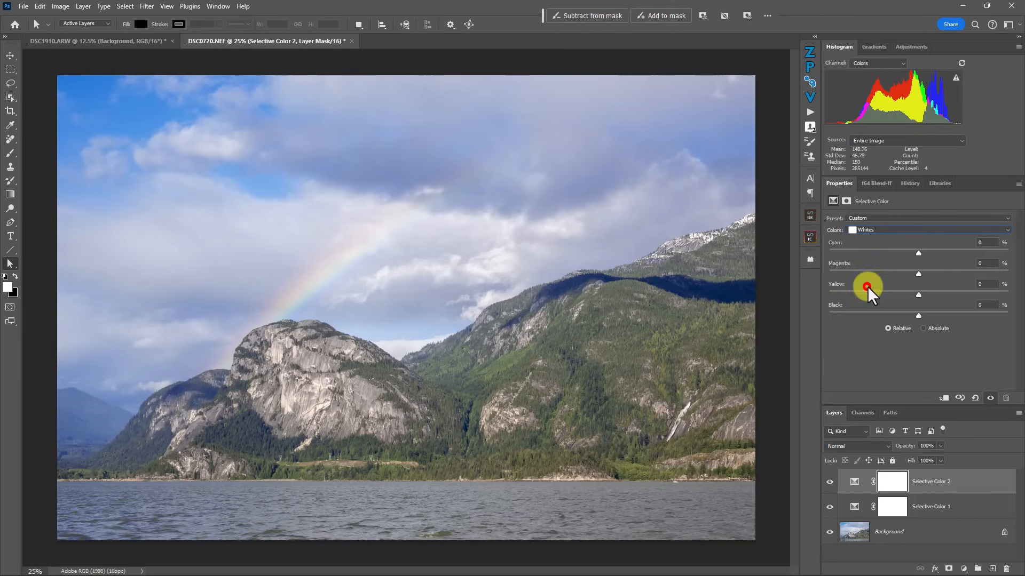
left_click_drag(916, 297, 929, 284)
left_click_drag(917, 254, 912, 254)
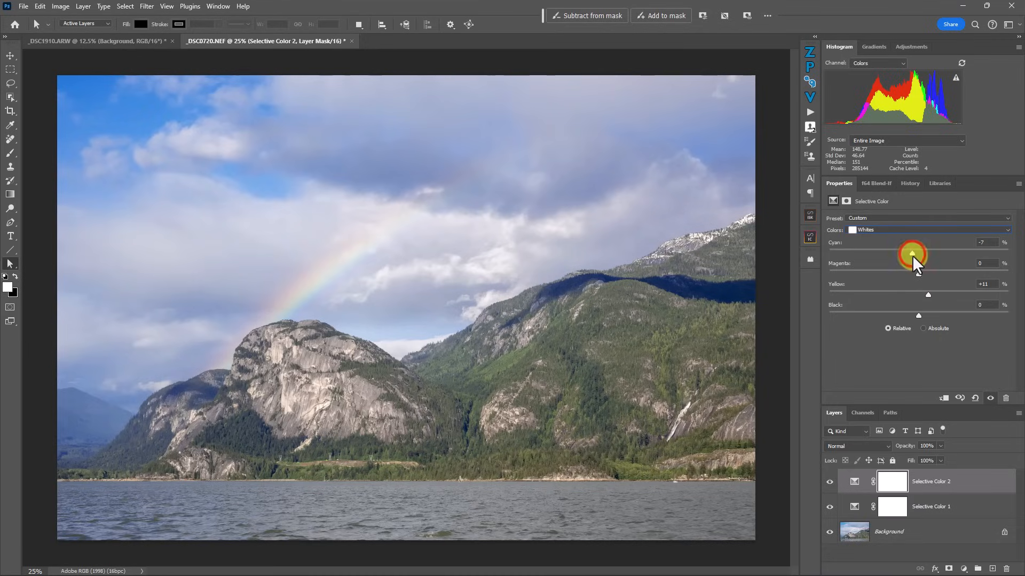
left_click_drag(918, 315, 935, 293)
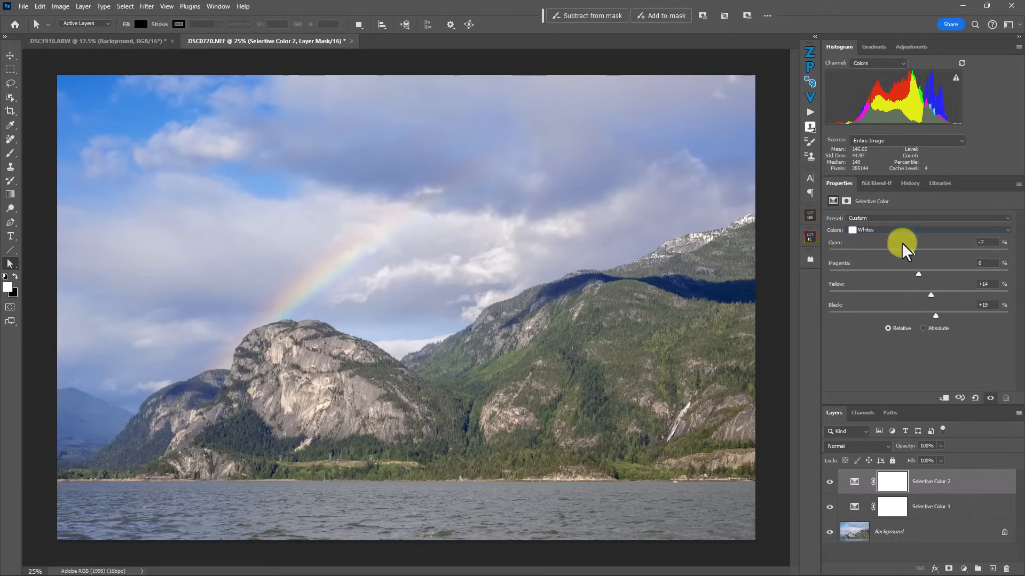
- Set the Blacks in the second Selective Color layer to Cyan +8, Magenta +5, Yellow +14 and Black +8
left_click(888, 230)
left_click(863, 304)
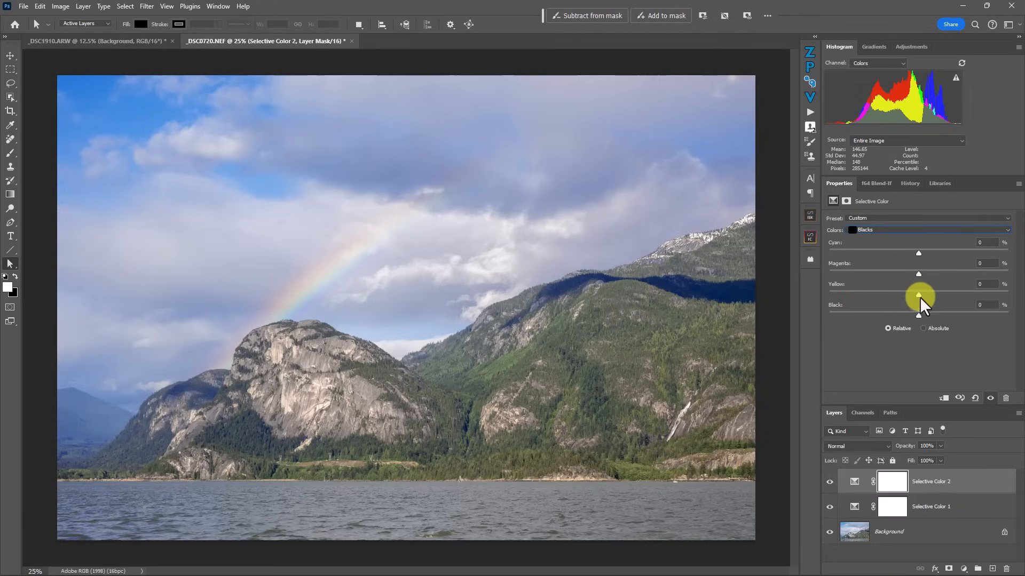
left_click_drag(919, 291, 924, 254)
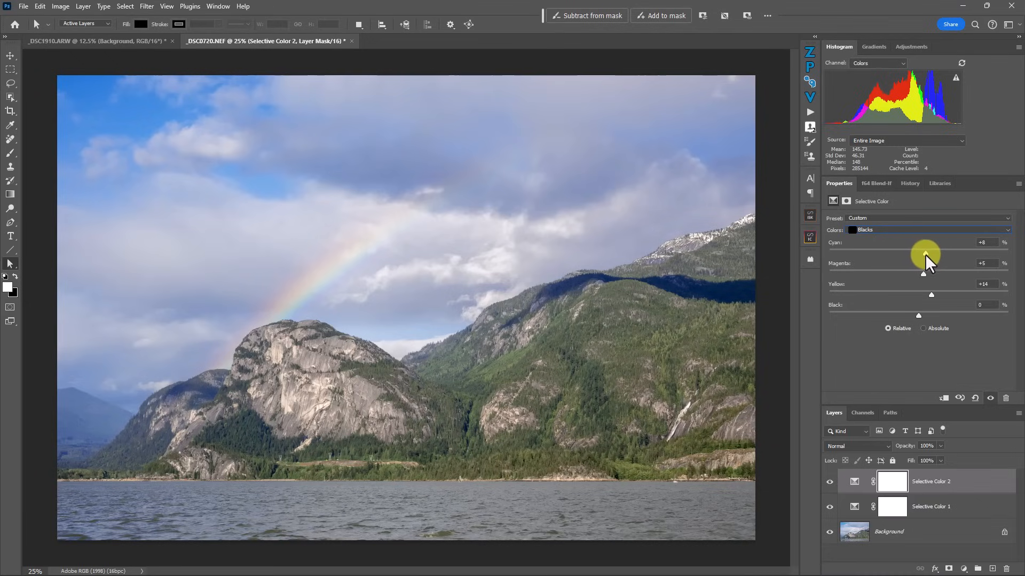
left_click_drag(918, 317, 926, 315)
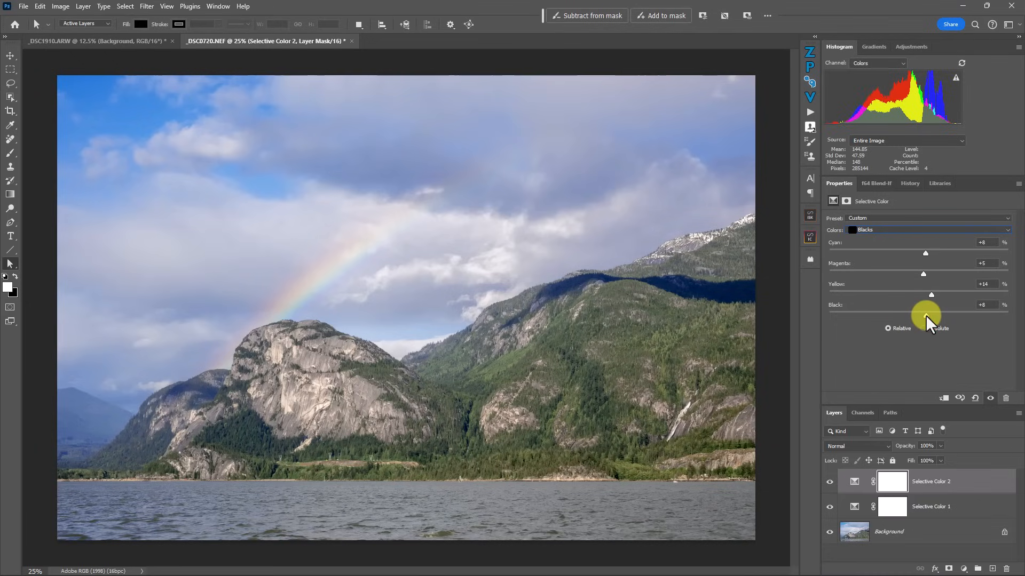
- Compare the effect of each Selective Color layer by toggling their visibility, leaving both shown
left_click(830, 482)
left_click(830, 482)
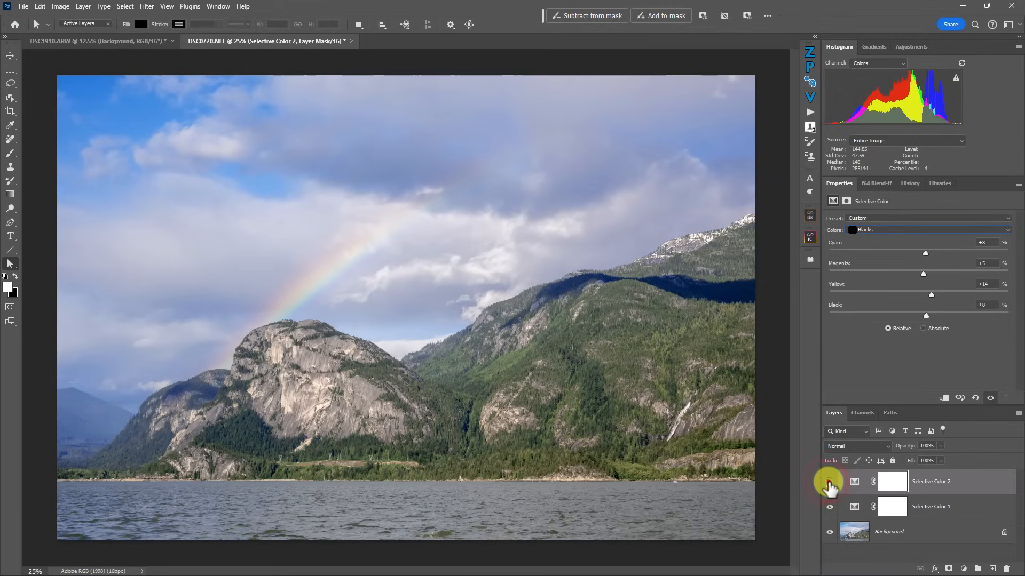
left_click(829, 482)
left_click(829, 482)
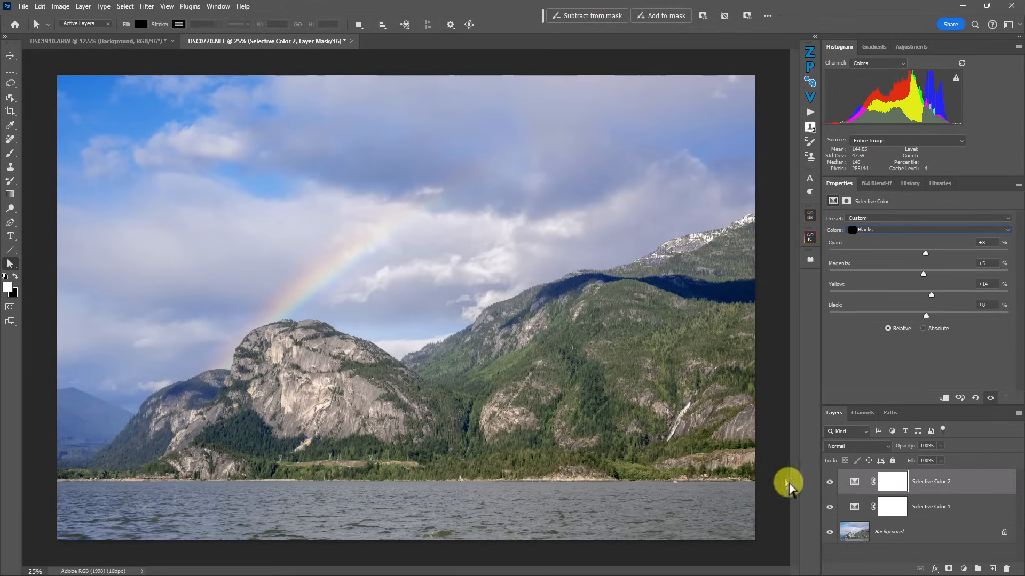
left_click(829, 509)
left_click(829, 481)
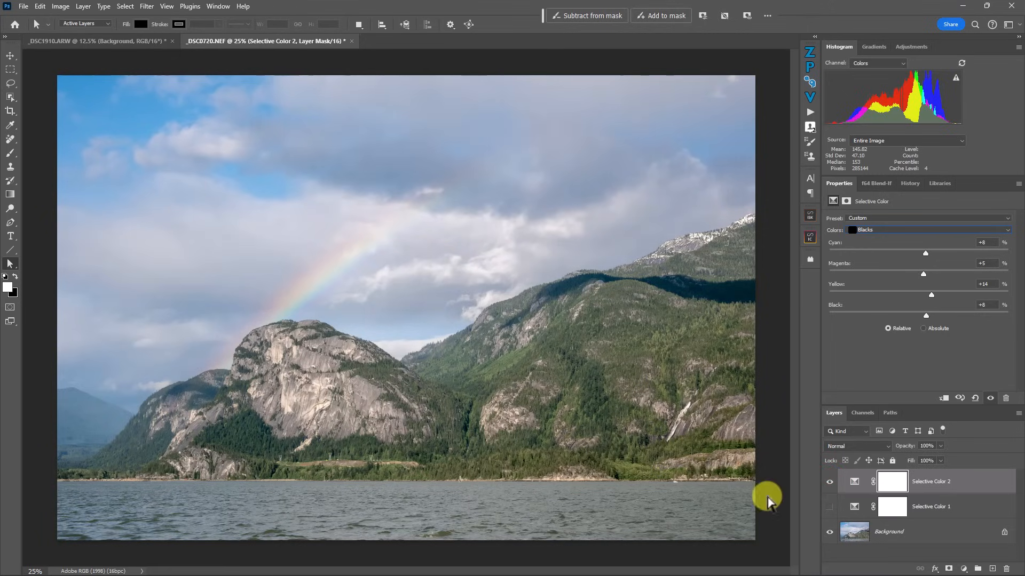
left_click(828, 507)
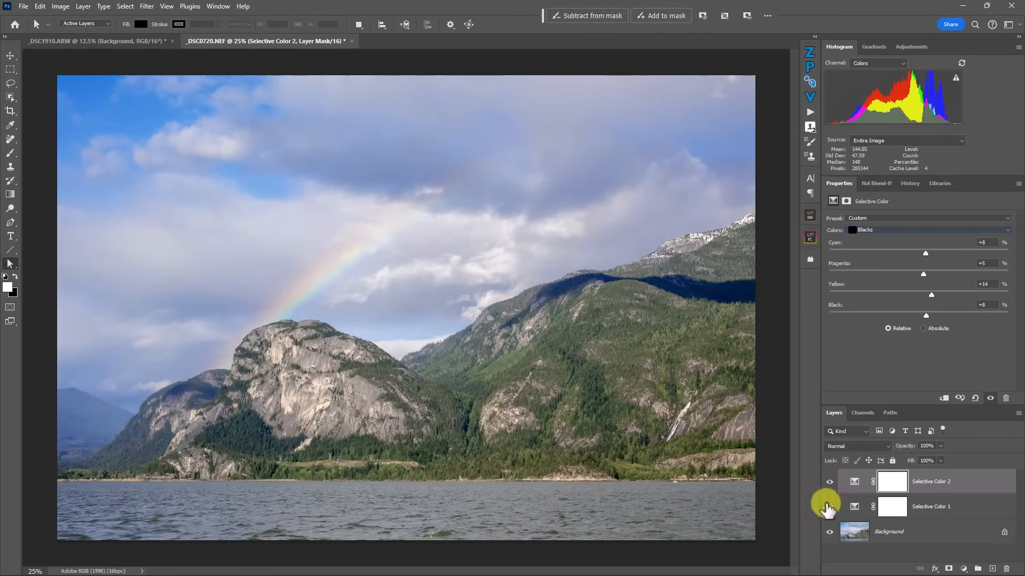
left_click(829, 482)
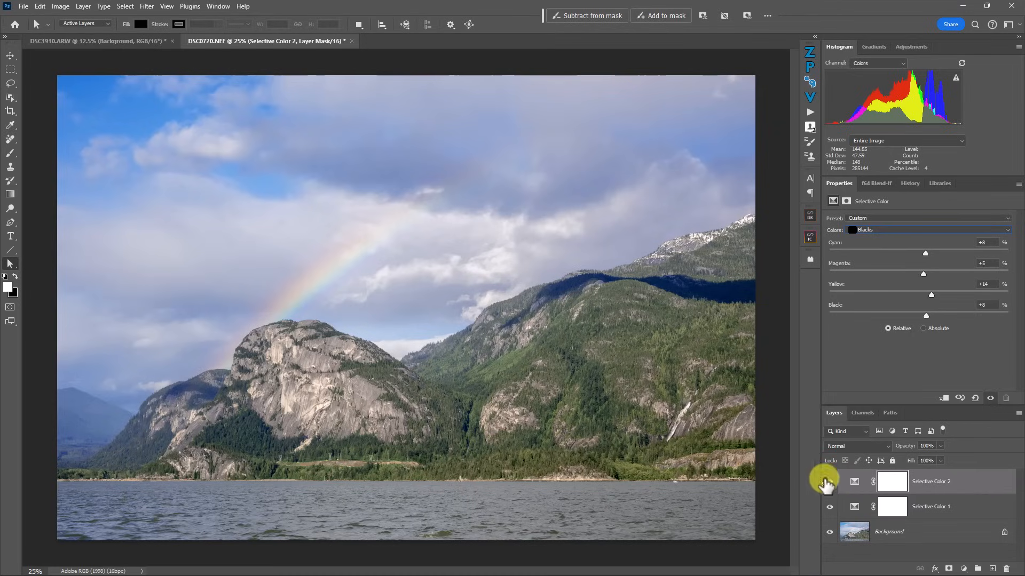
- Apply the blue color range of the underlying layers as a Blend-If setting to the Selective Color 1 layer
left_click(854, 507)
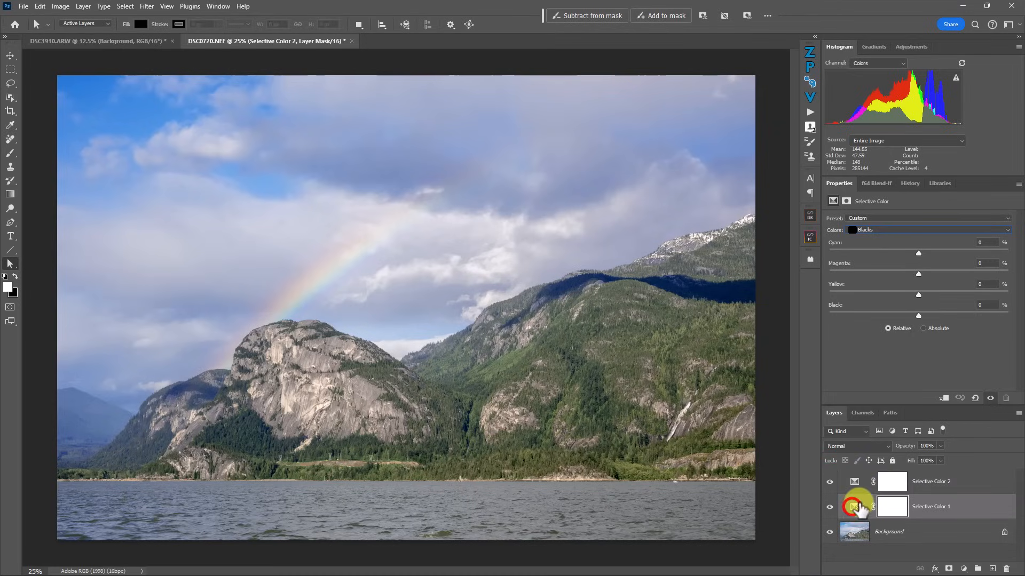
left_click(876, 183)
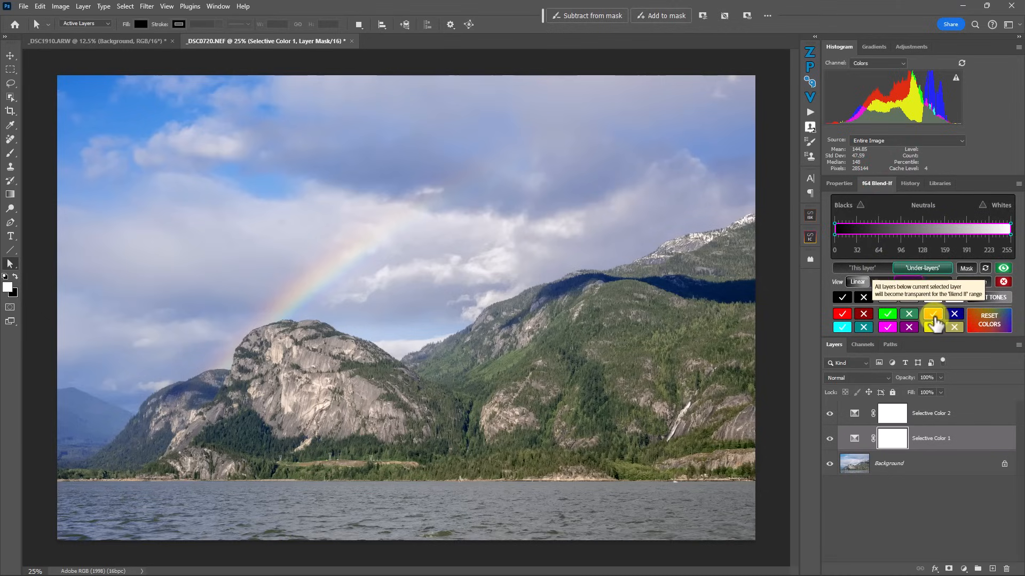
left_click(934, 321)
- Compare the photo with and without the Selective Color 1 layer, leaving it shown
left_click(829, 438)
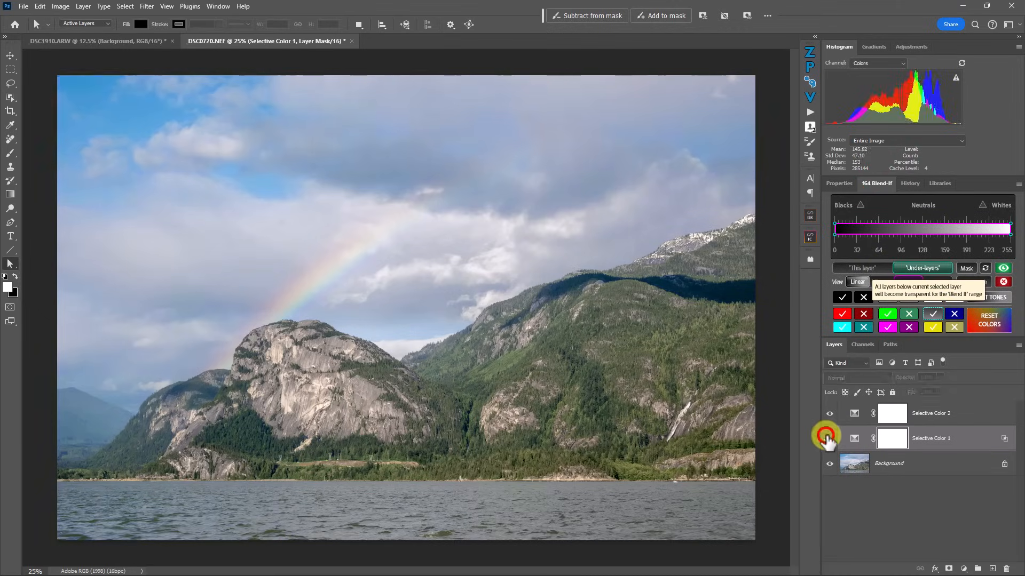
left_click(829, 438)
left_click(829, 438)
left_click(829, 438)
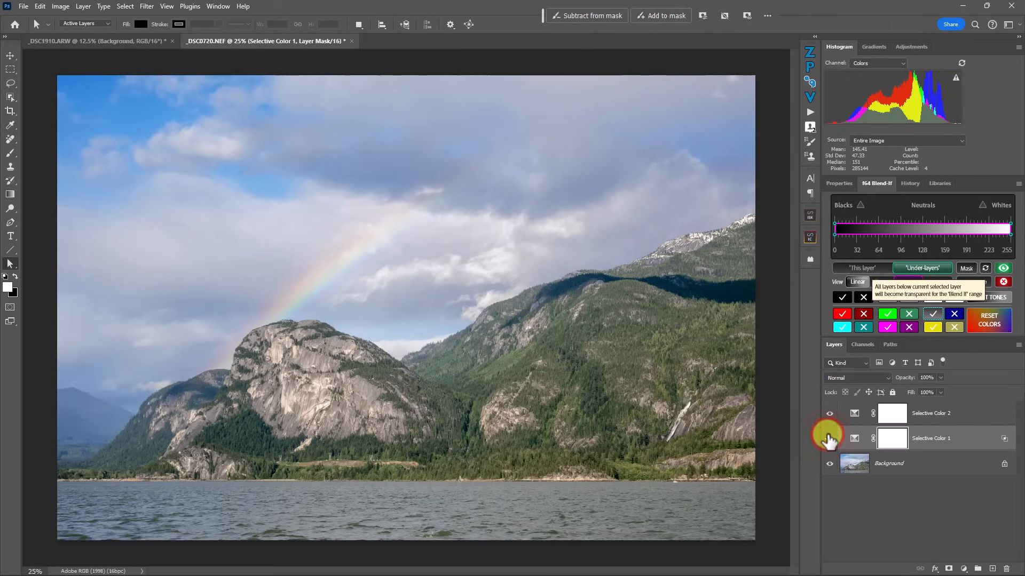
left_click(829, 438)
left_click(829, 438)
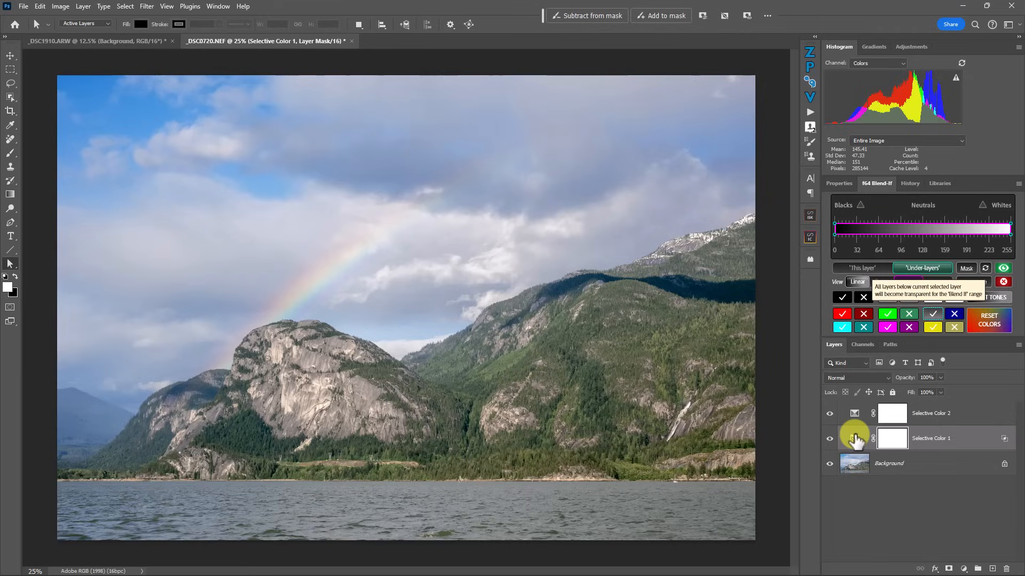
- Set up a Color Lookup Tables export in CUBE format with the description "EX.2 Blue Sky"
left_click(24, 5)
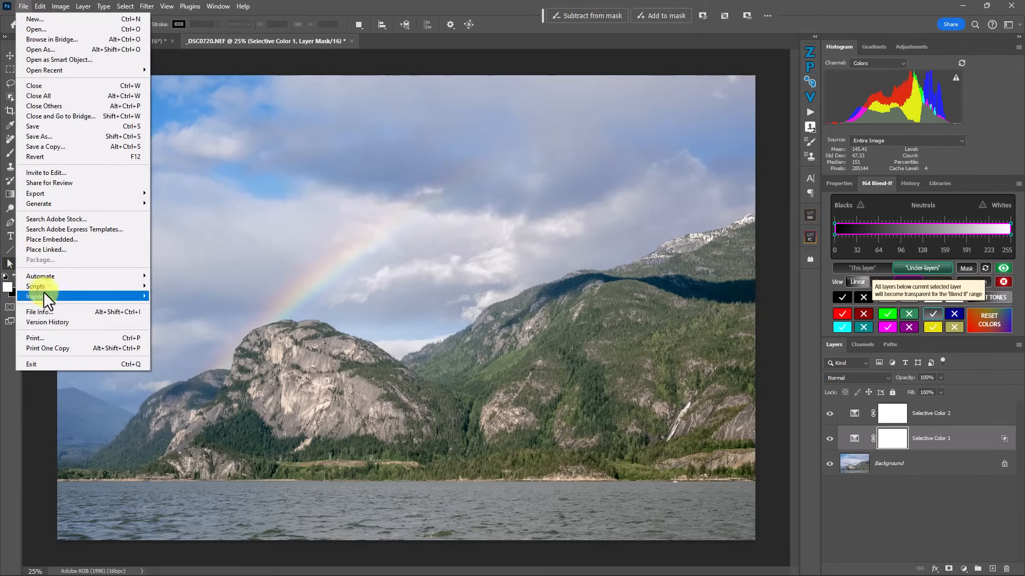
left_click(40, 194)
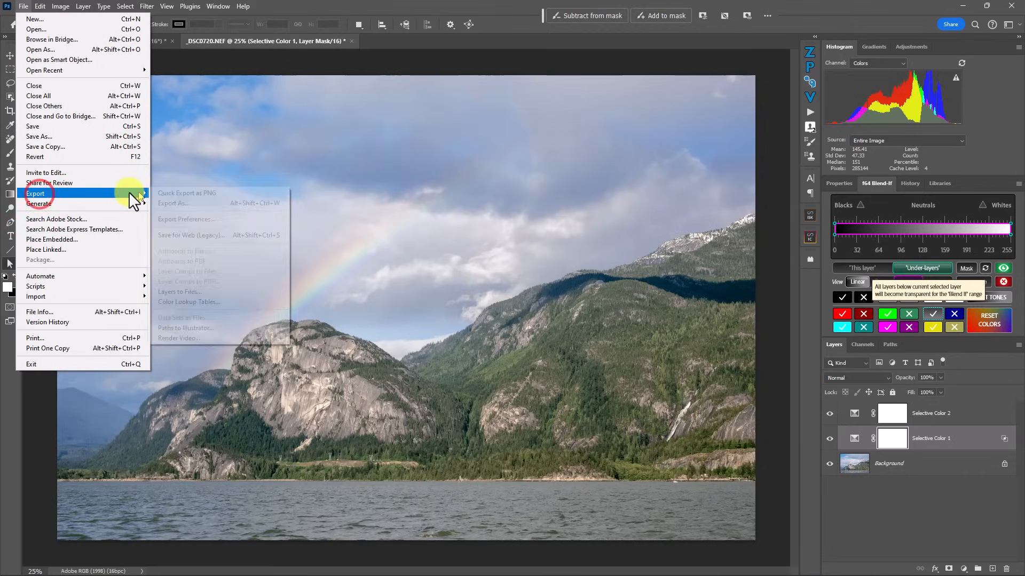
left_click(187, 301)
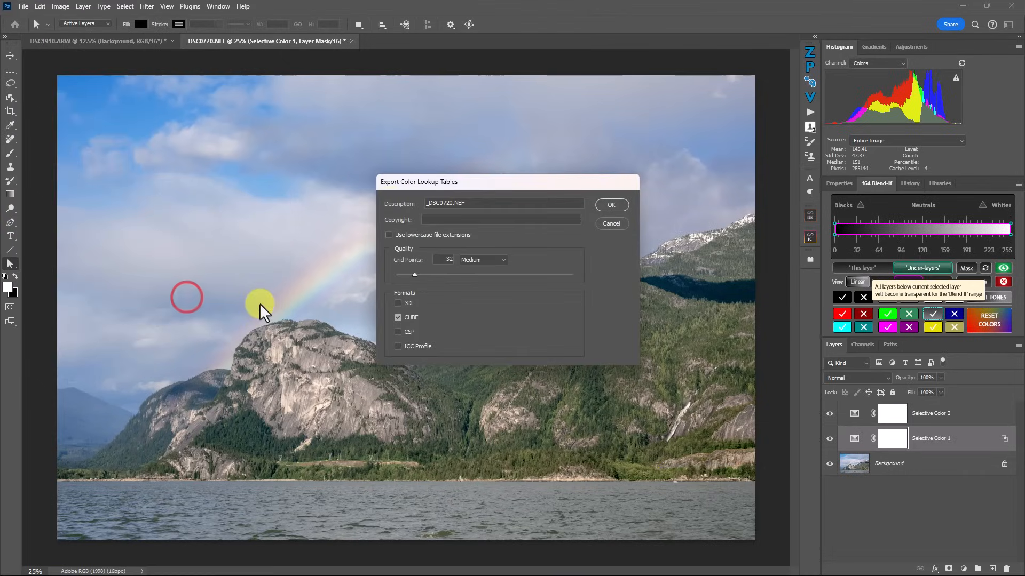
double_click(483, 204)
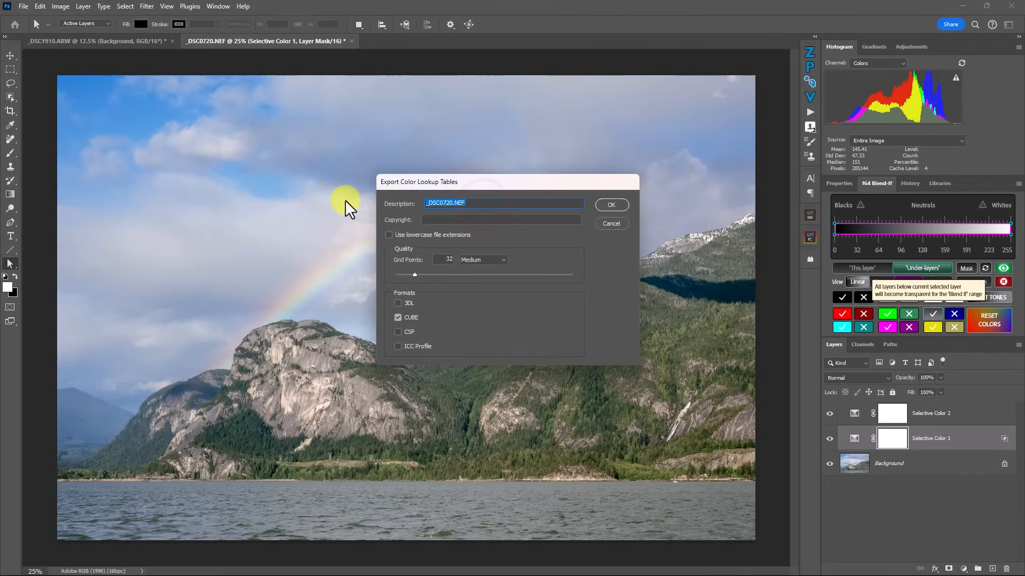
type("EX.2 Blue Sky")
left_click(634, 198)
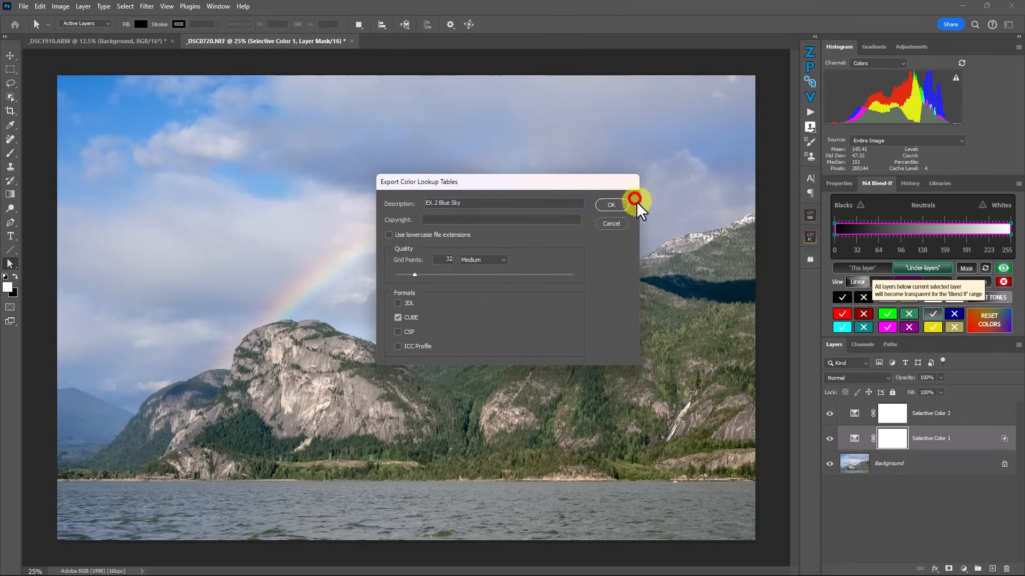
- Reuse the description as the file name and save the lookup table in the Example #2 folder
left_click_drag(521, 201, 211, 176)
key("ctrl+c")
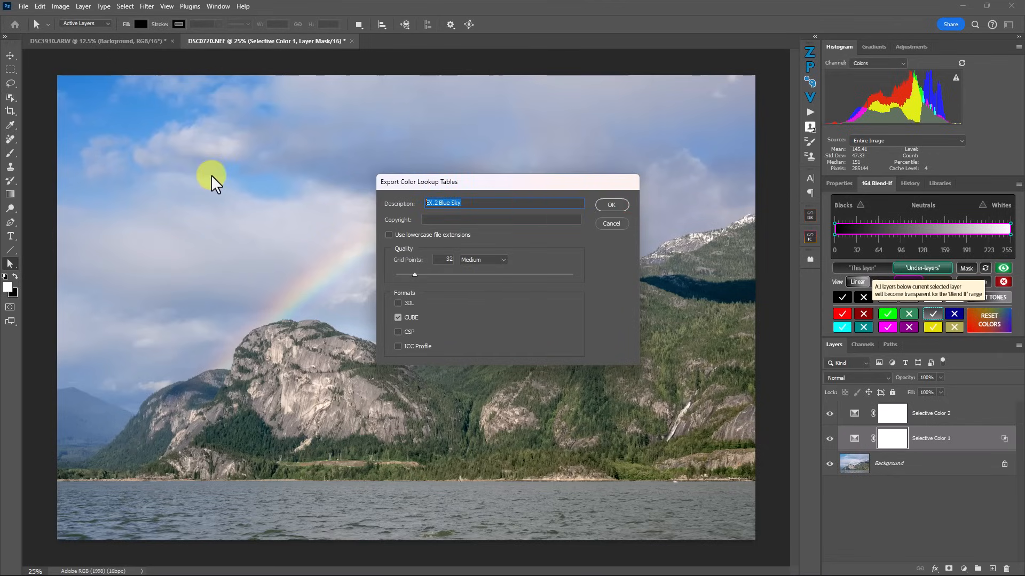
key("Return")
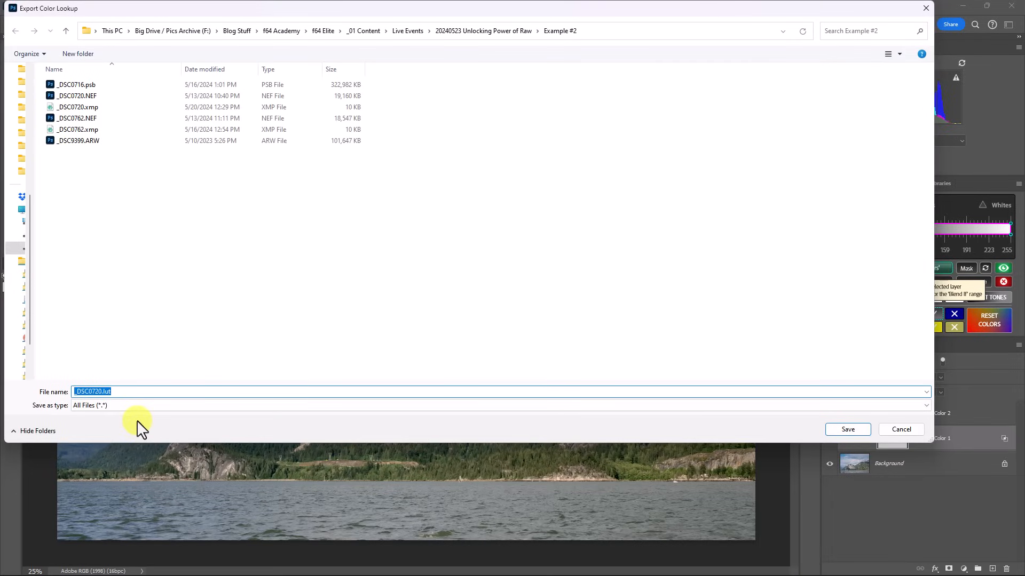
key("ctrl+v")
key("Return")
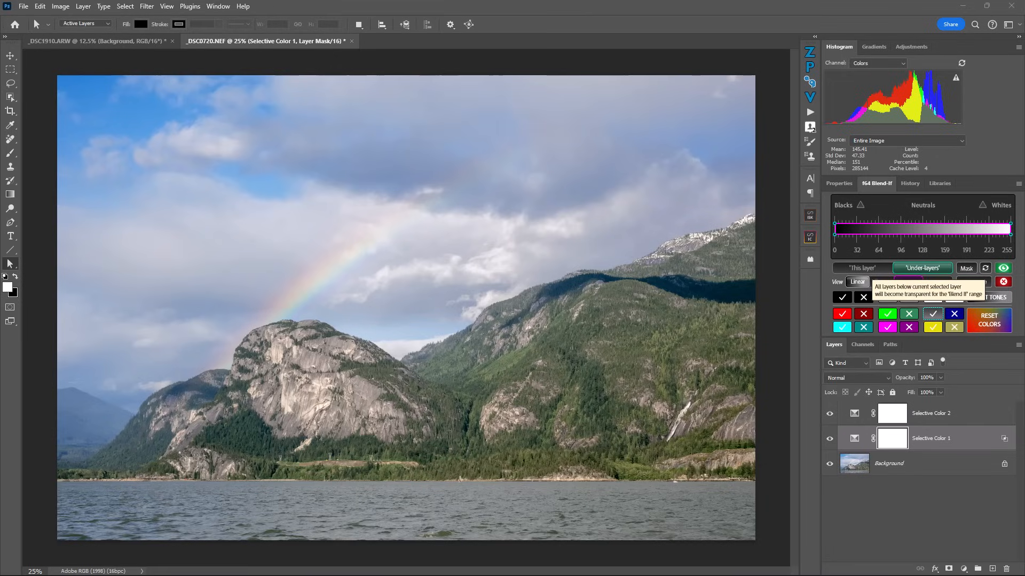
- In Camera Raw, start a new profile named "EX.2 Blue Sky" in the Unlocking Raw group, excluding Basic and Point Curve settings
left_click_drag(915, 201, 393, 40)
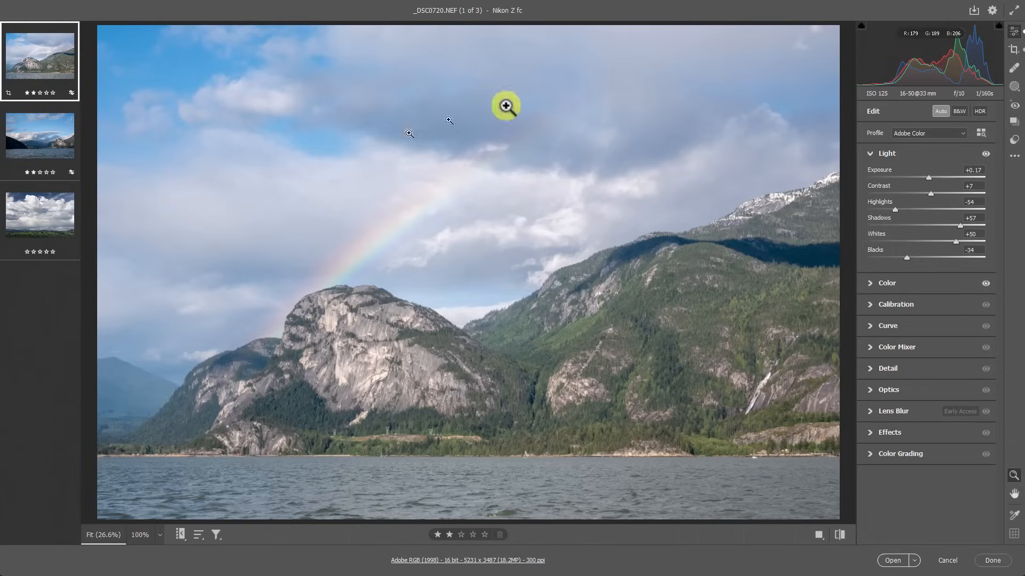
left_click(1014, 140, "alt")
left_click(974, 111, "alt")
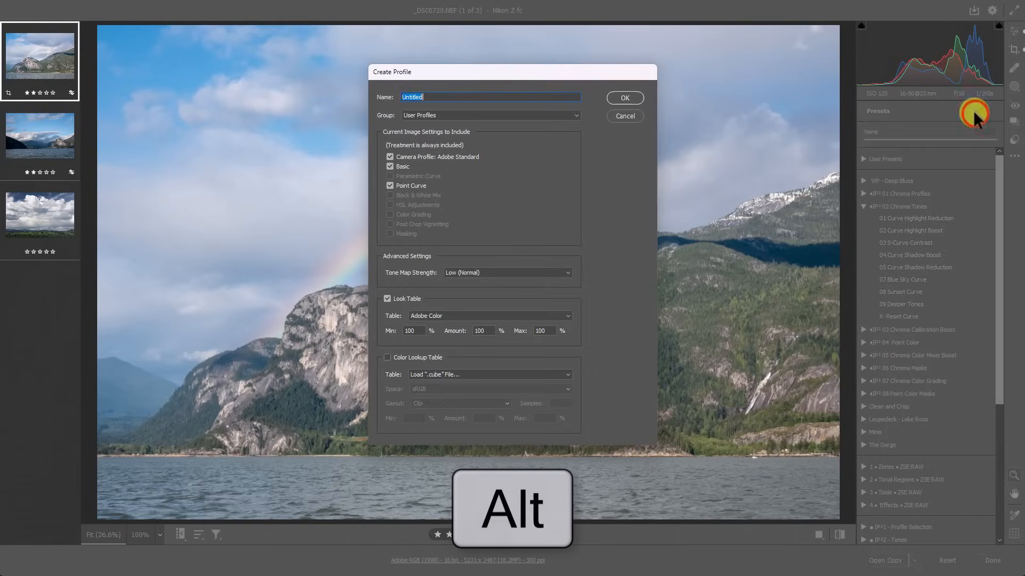
type("EX.2 Blue Sky")
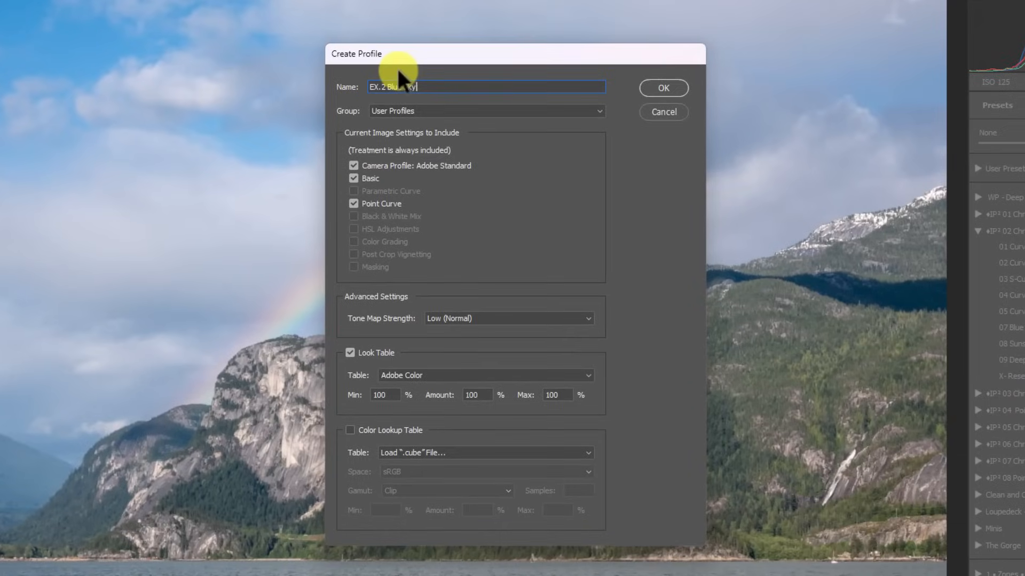
left_click(414, 110)
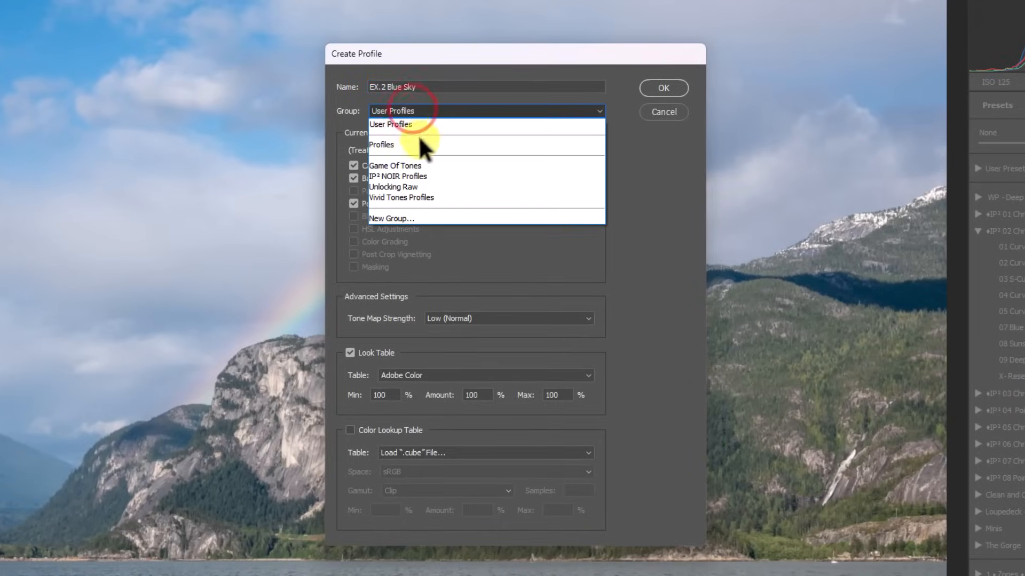
left_click(422, 187)
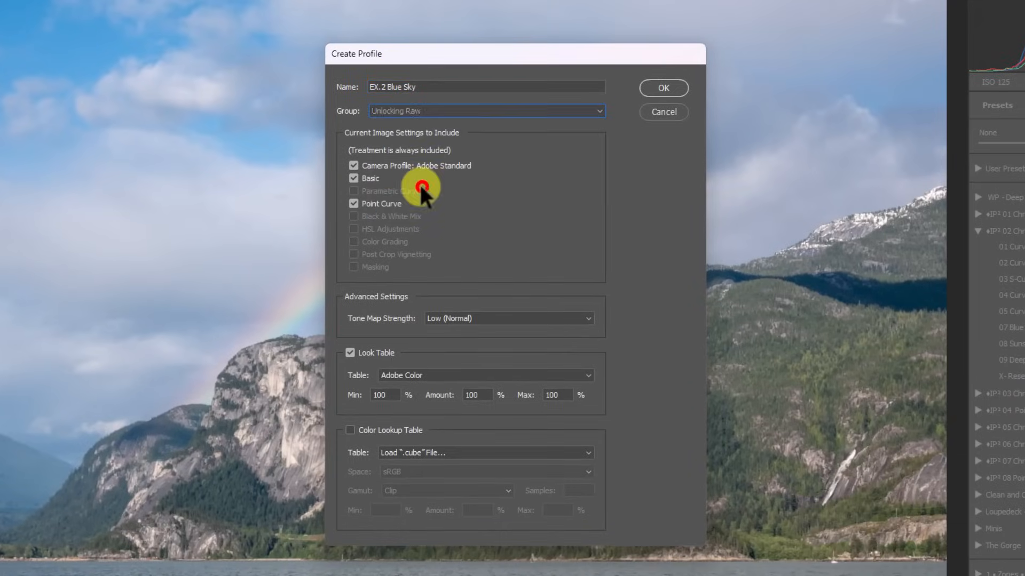
left_click(353, 178)
left_click(353, 205)
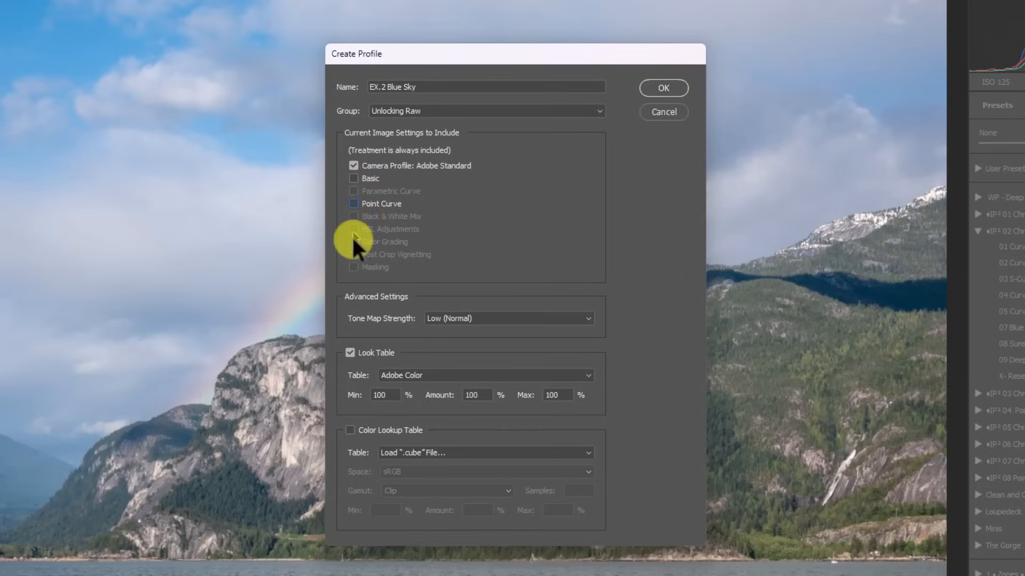
- Load EX.2 Blue Sky.CUBE as the color lookup table with Adobe RGB space and Clip gamut, and create the profile
left_click(350, 430)
left_click(431, 178)
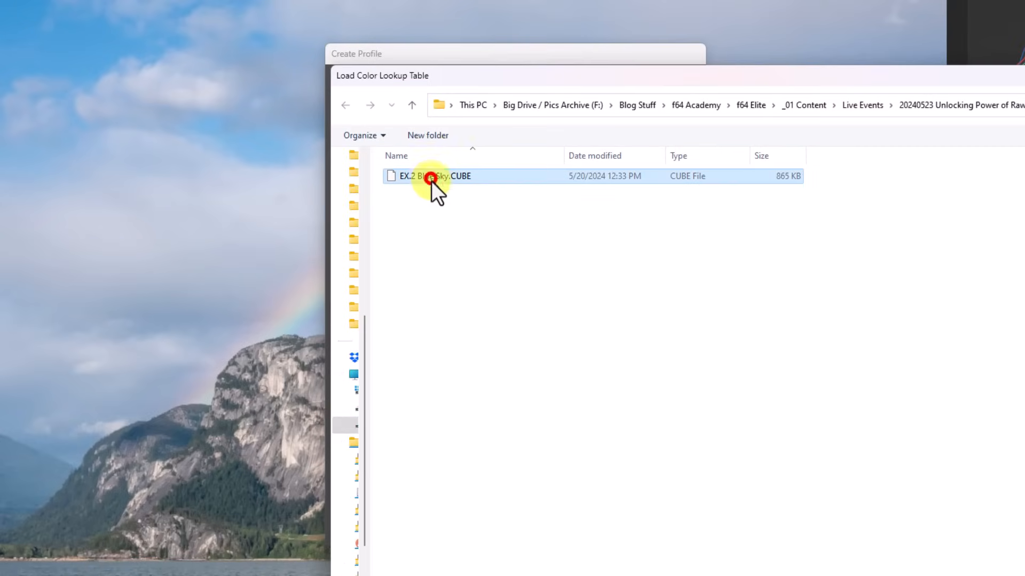
left_click(1002, 574)
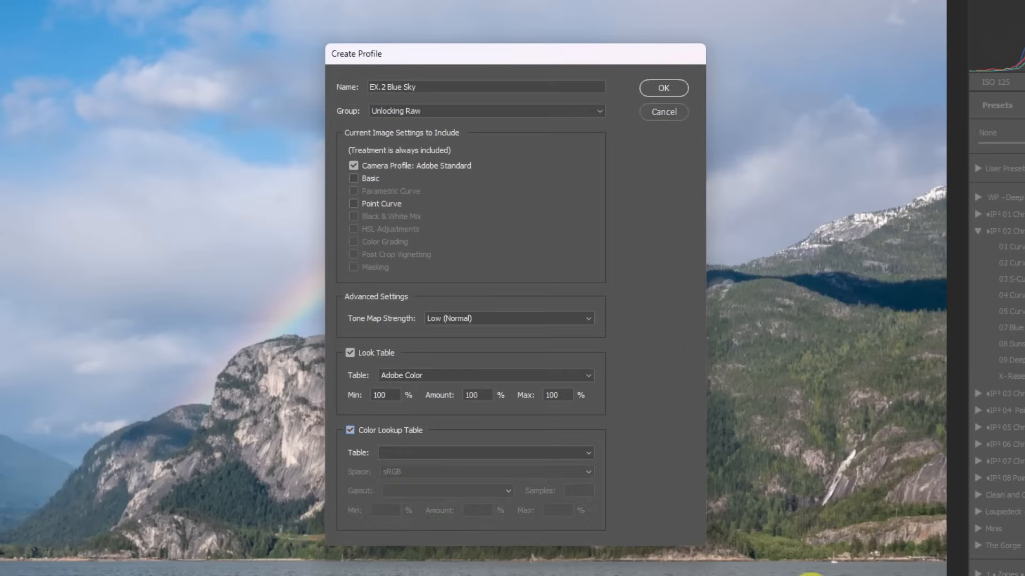
left_click(413, 471)
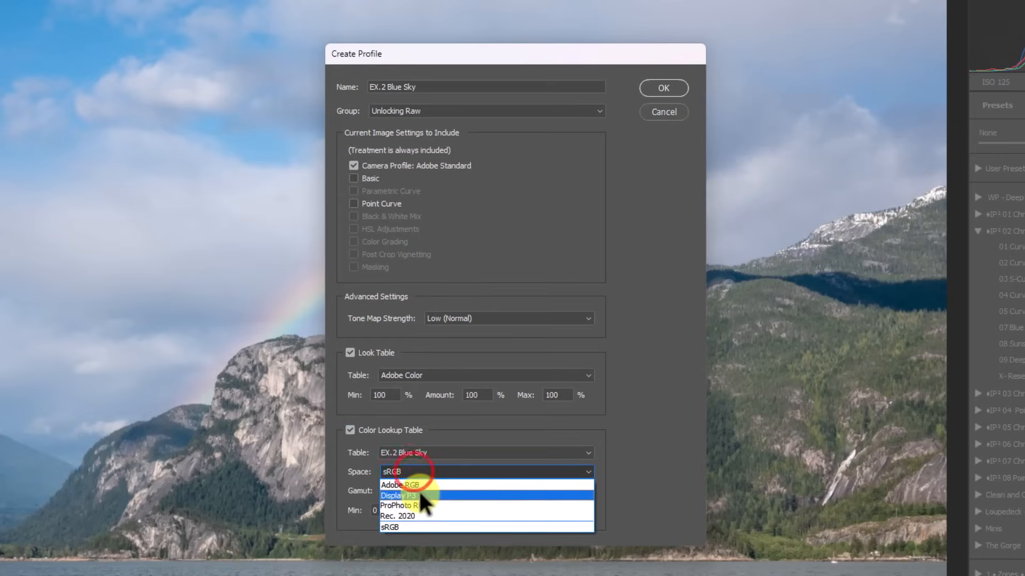
left_click(420, 487)
left_click(401, 491)
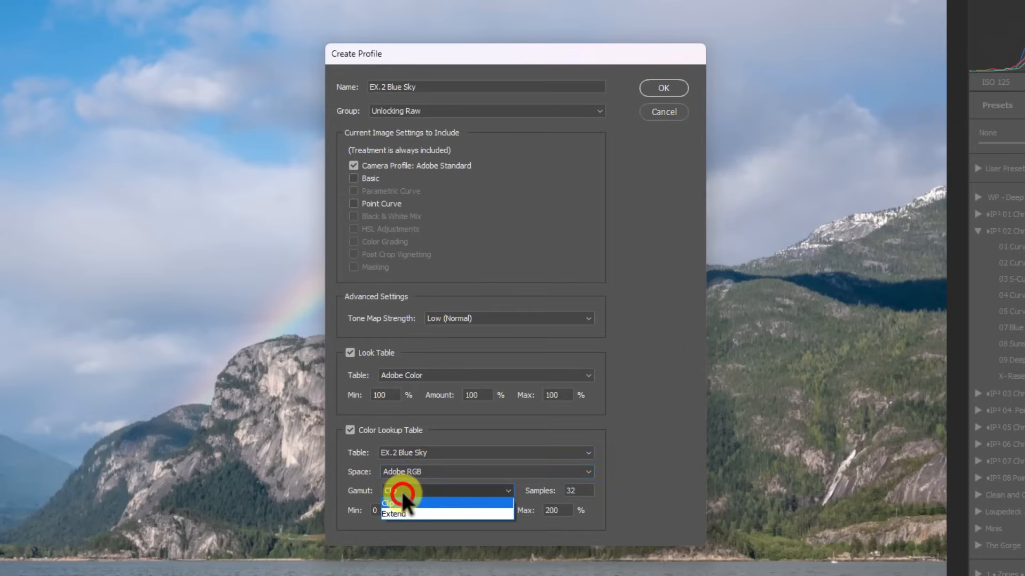
left_click(402, 491)
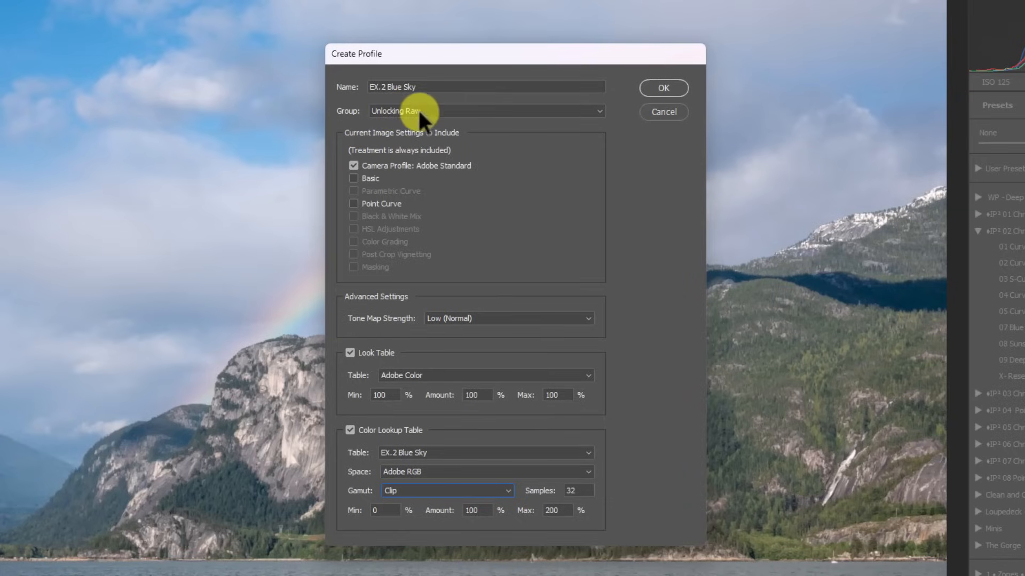
left_click(661, 90)
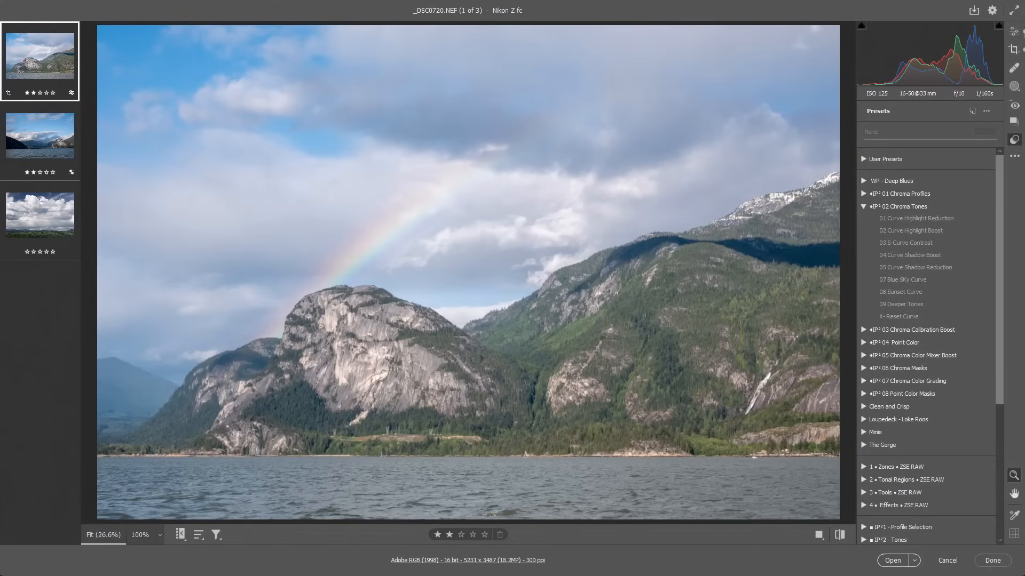
- Apply the EX.2 Blue Sky profile from the Unlocking Raw group to _DSC0720.NEF with an amount of 161
left_click(1013, 32)
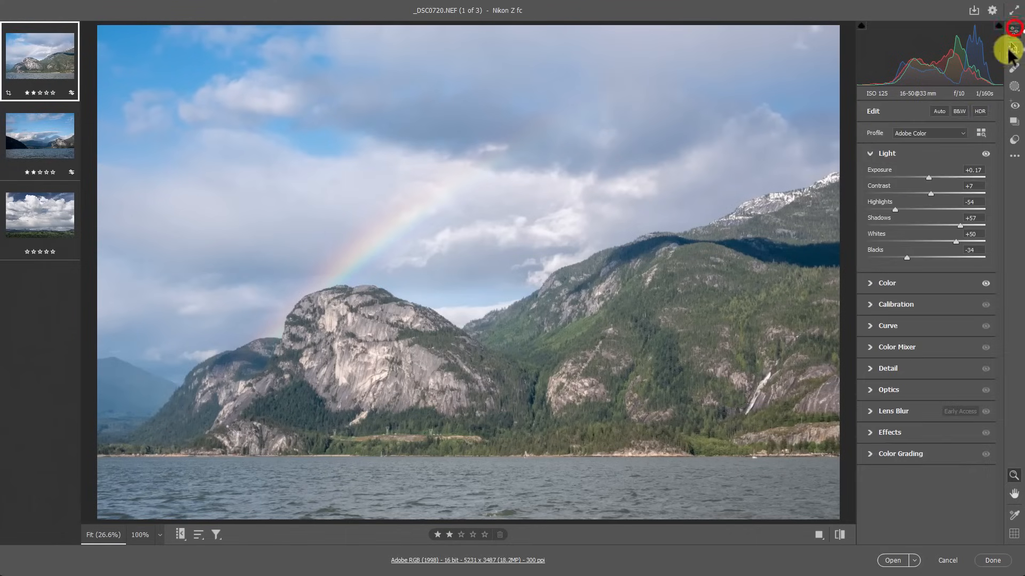
left_click(980, 131)
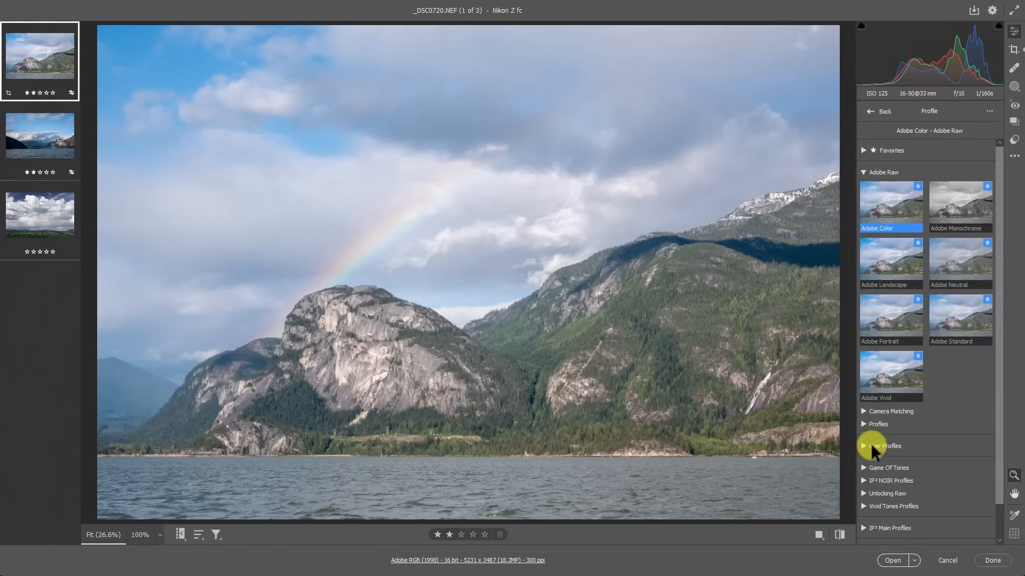
scroll(865, 466, "down", 1)
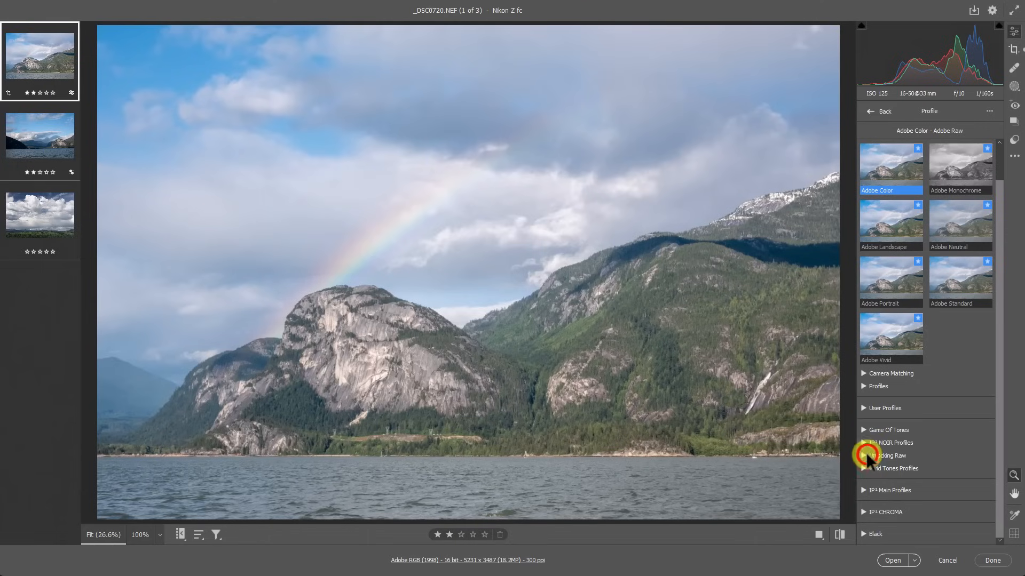
left_click(865, 453)
scroll(864, 448, "down", 2)
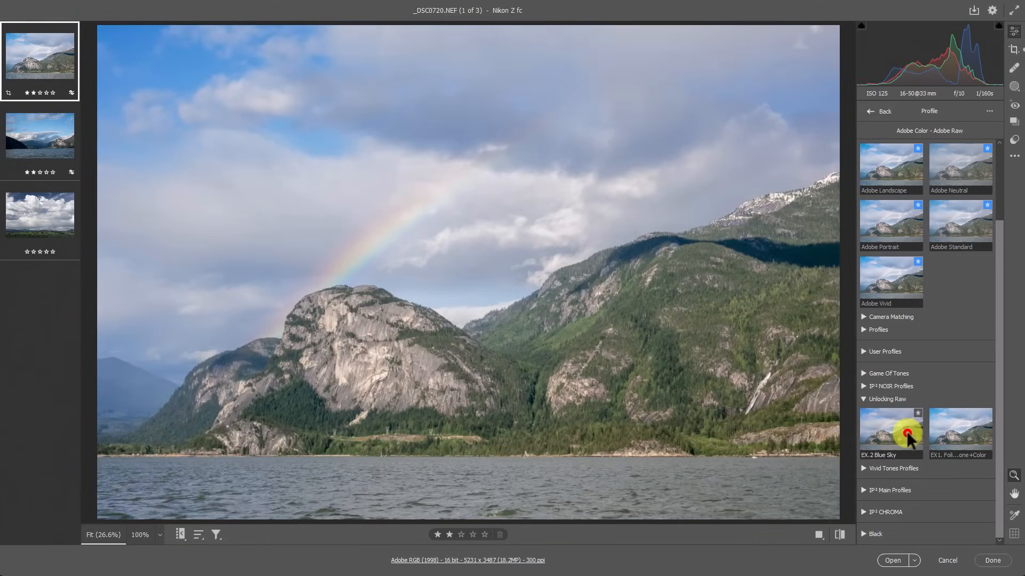
left_click(906, 432)
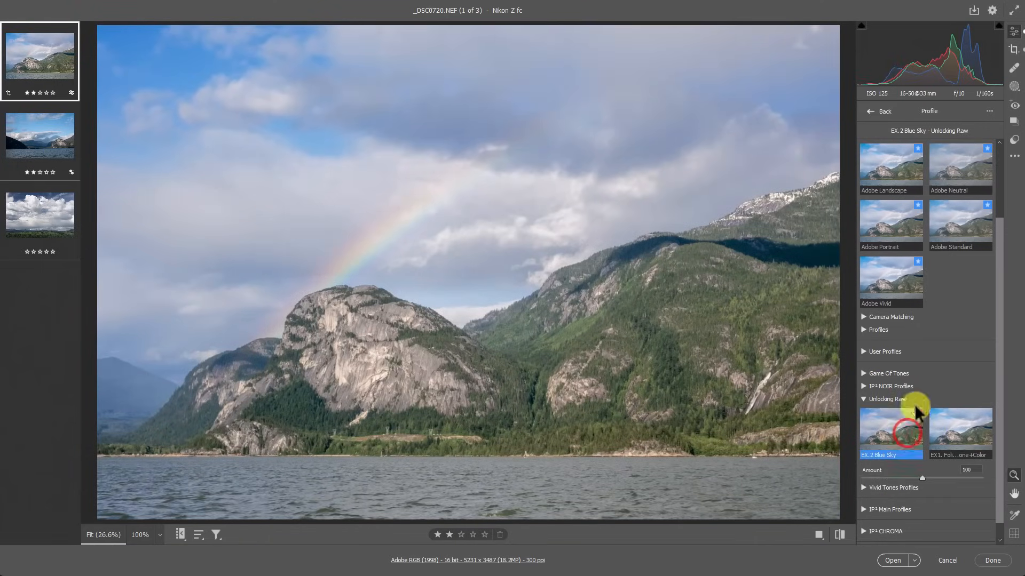
left_click_drag(921, 479, 958, 473)
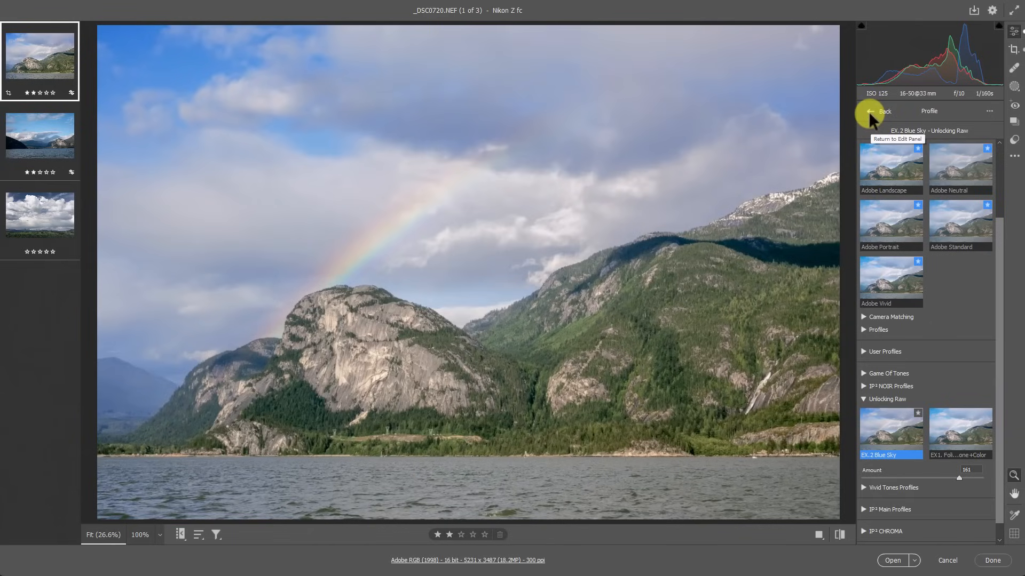
- Return to the edit settings and set Highlights to -99 and Shadows to +42
left_click(869, 111)
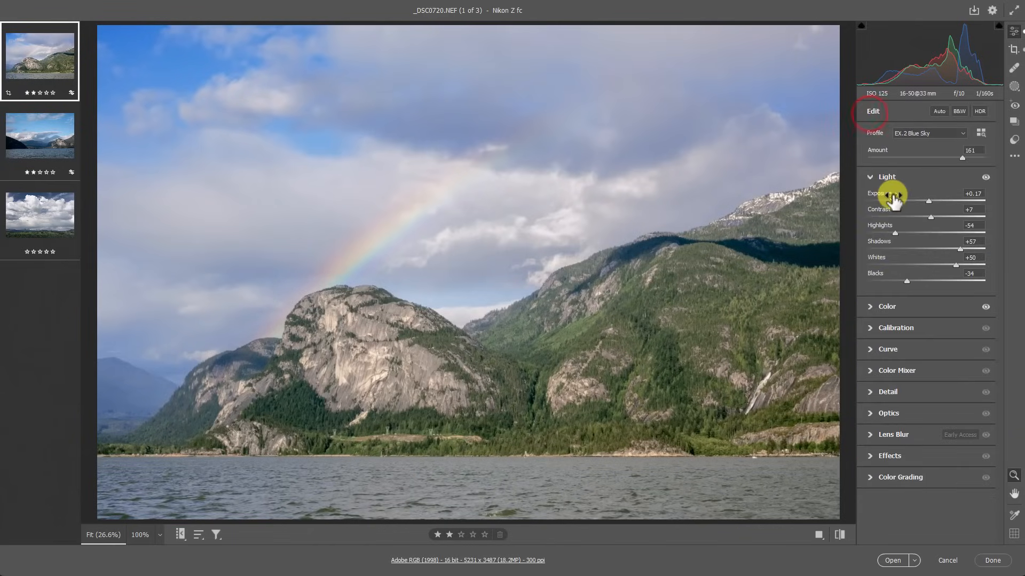
left_click_drag(895, 234, 882, 233)
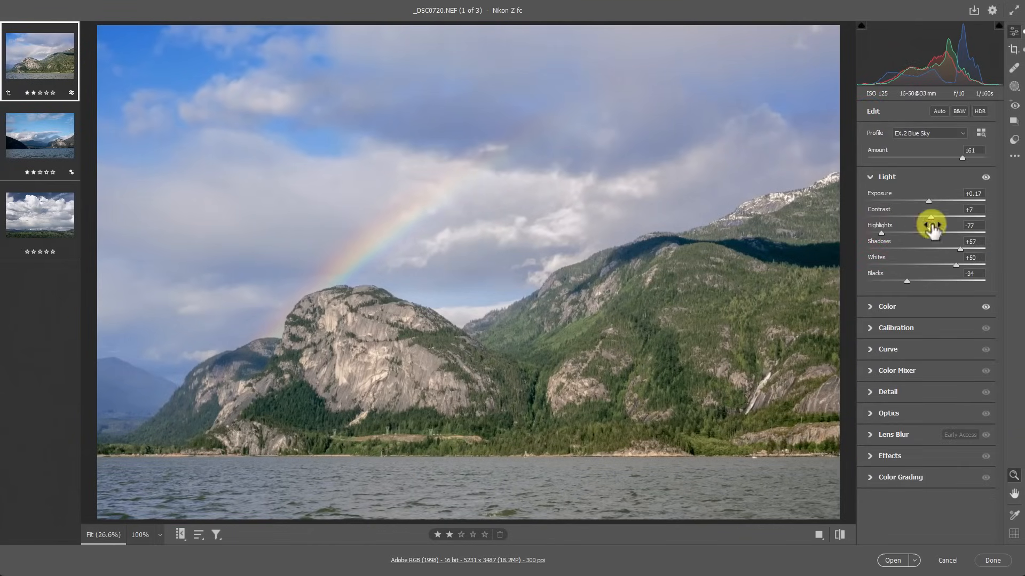
left_click_drag(957, 248, 950, 247)
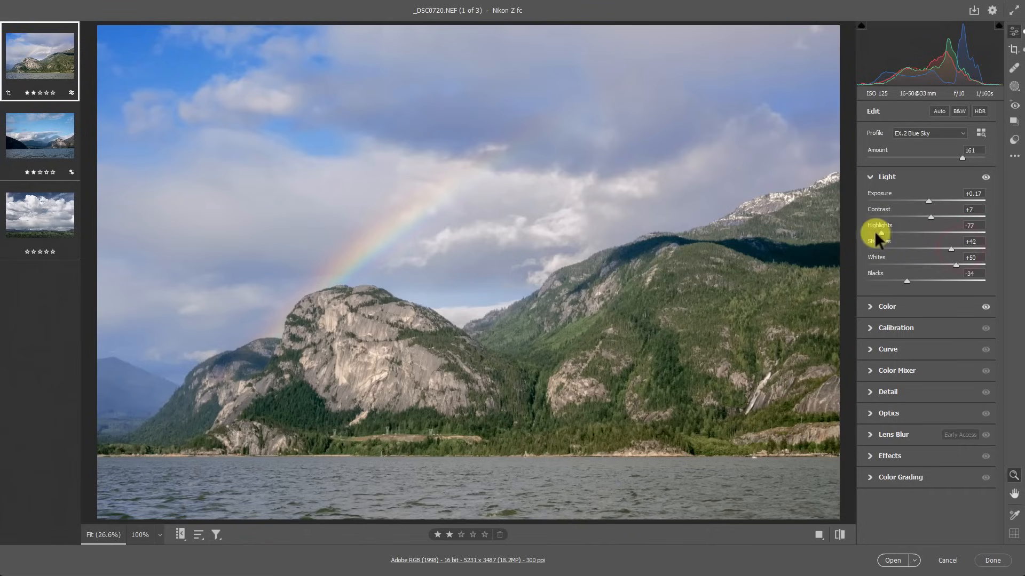
left_click_drag(868, 231, 868, 233)
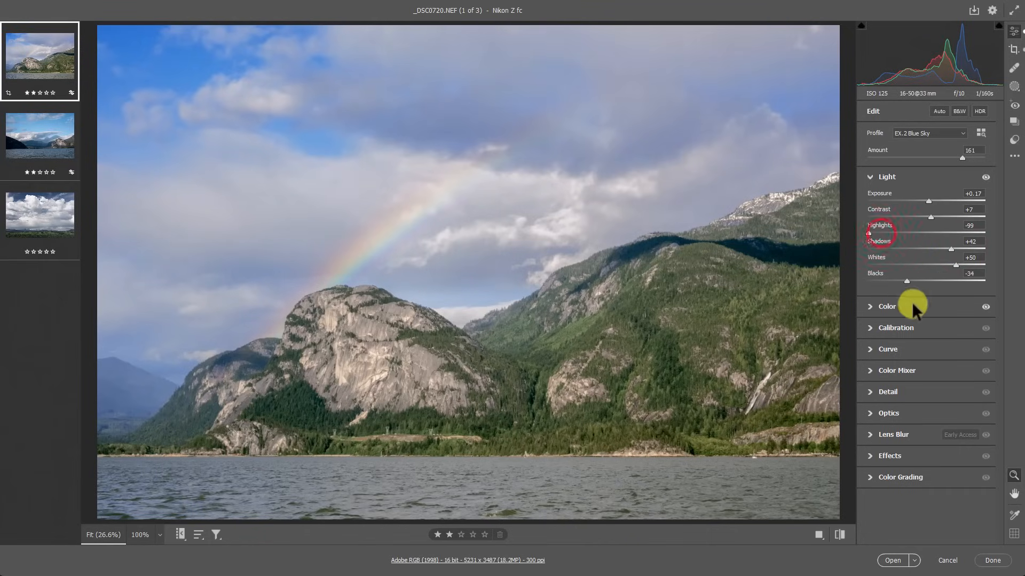
- Set the rainbow mountain photo's Tint to +26 in its color settings, keeping the Temperature at 5600
left_click(873, 305)
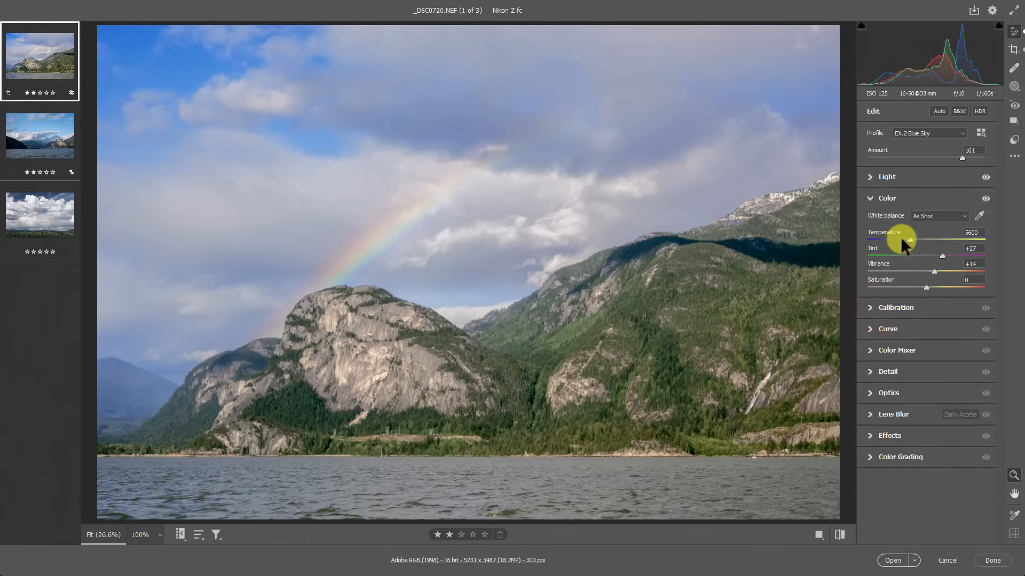
left_click_drag(908, 238, 940, 254)
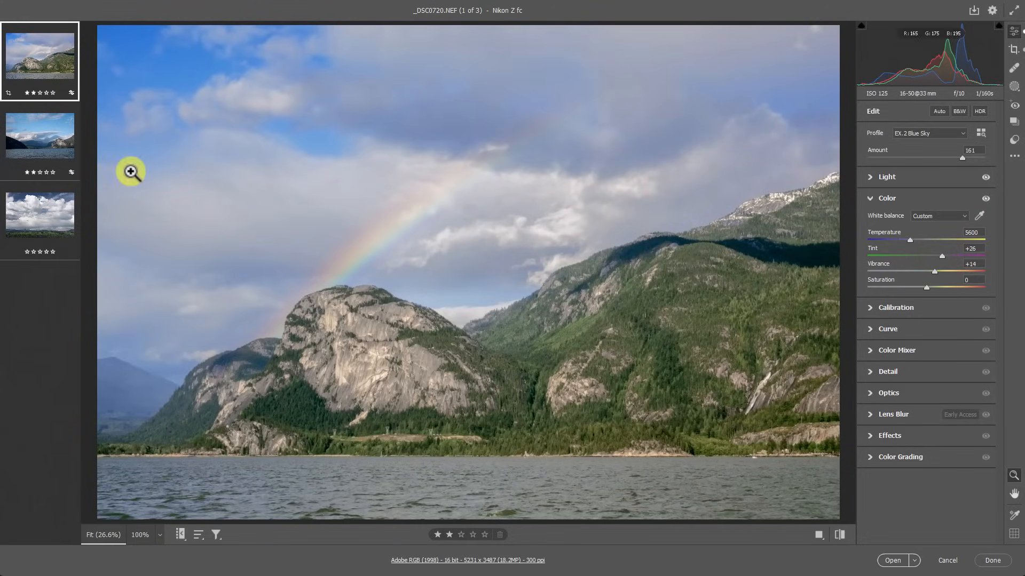
- Apply the EX.2 Blue Sky profile from the Unlocking Raw group to _DSC0762.NEF and return to the edit settings
left_click(60, 152)
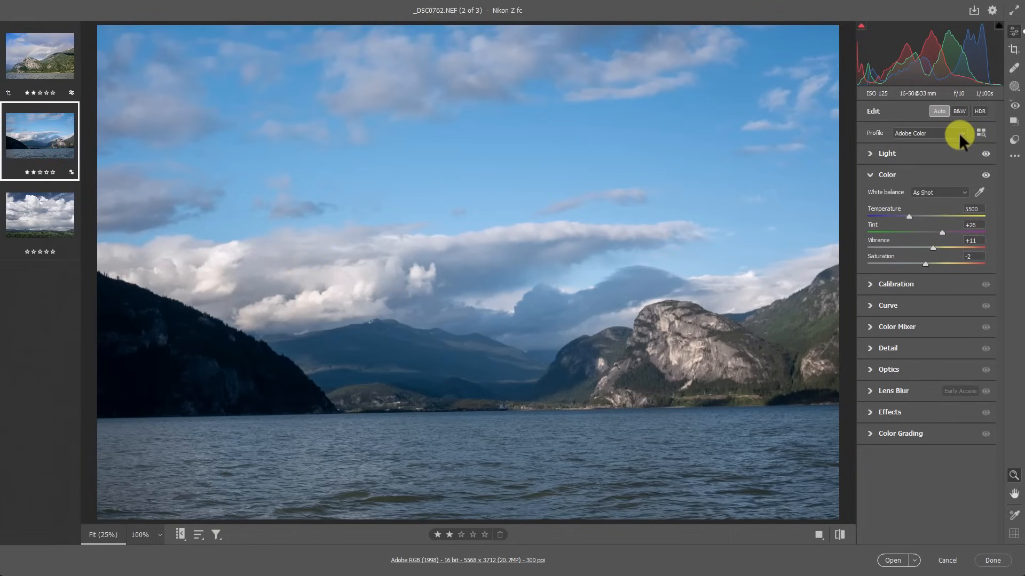
left_click(985, 135)
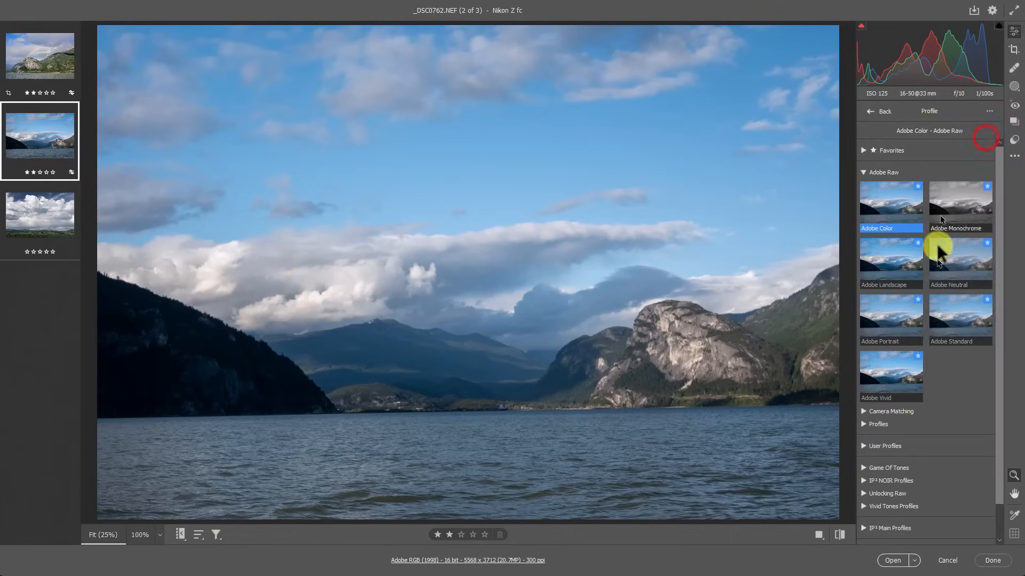
scroll(871, 457, "down", 2)
left_click(864, 455)
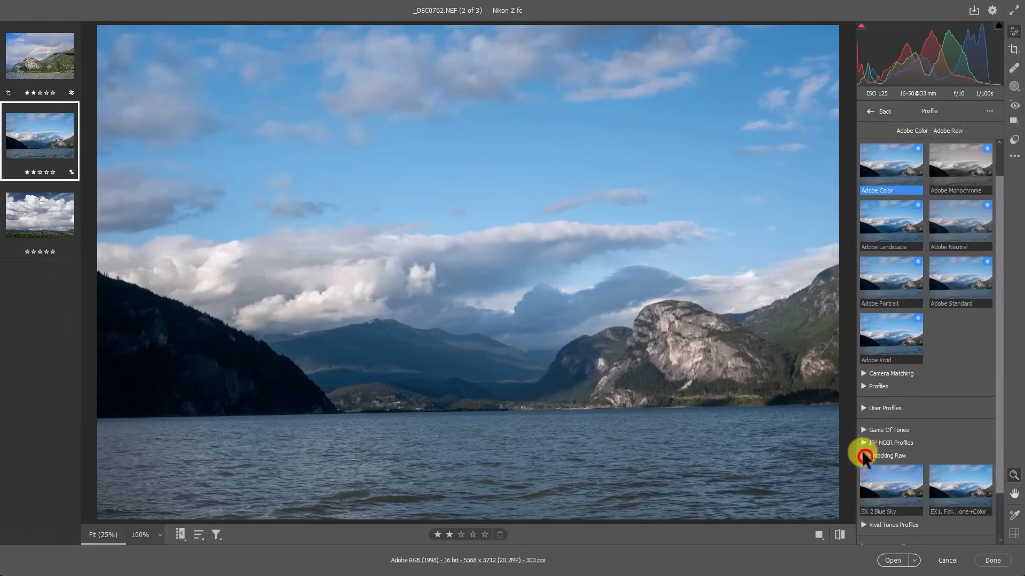
left_click(959, 494)
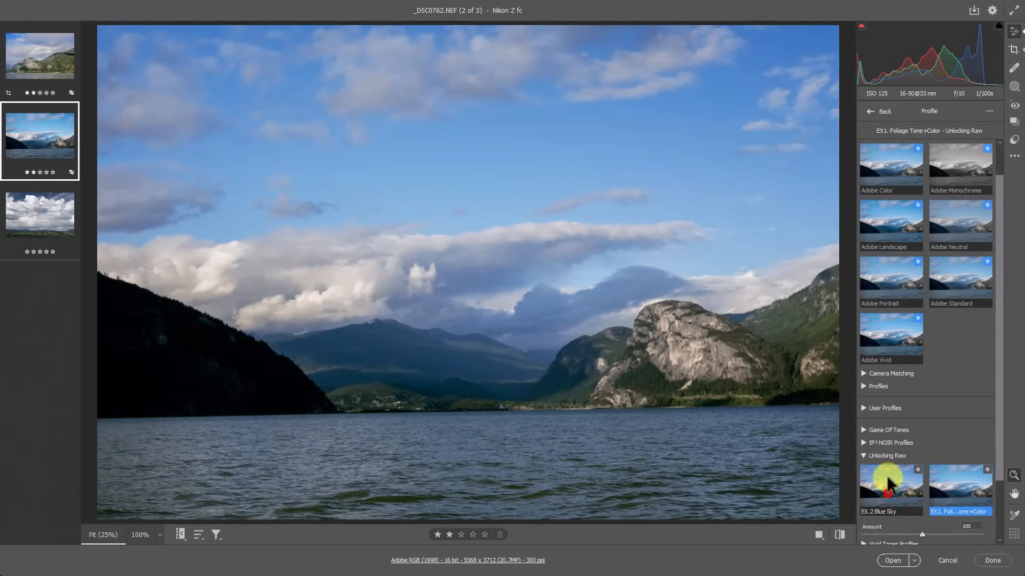
left_click(888, 481)
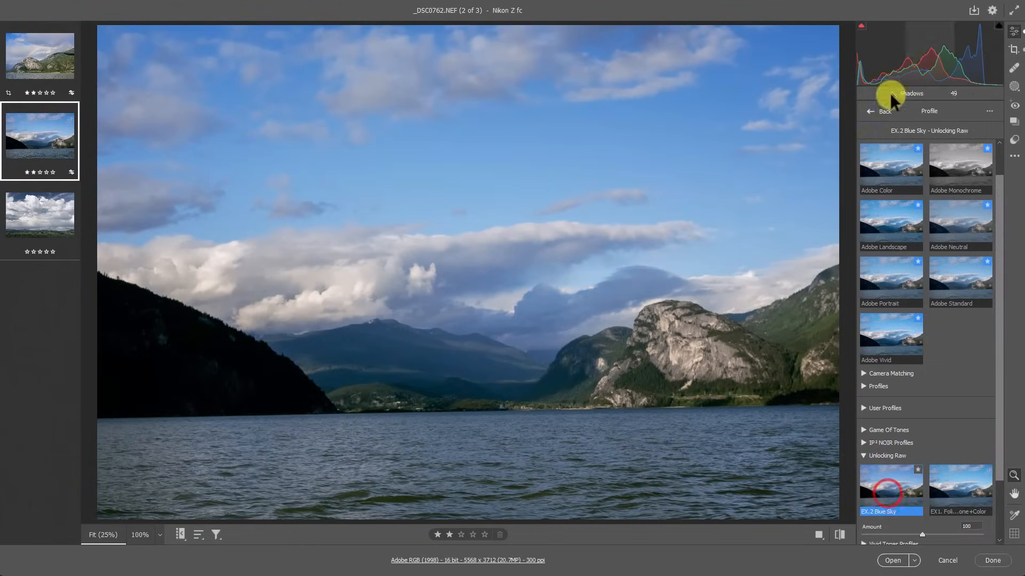
left_click(870, 111)
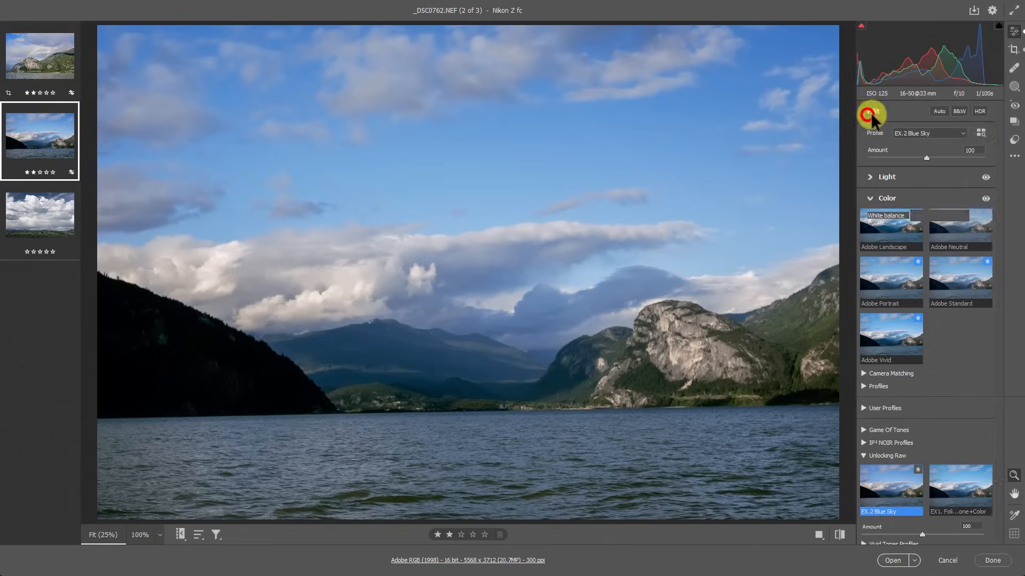
- Auto-adjust _DSC0762.NEF, then refine its light settings to Exposure +0.15, Contrast +6, Highlights -95 and Shadows +82
left_click(938, 112)
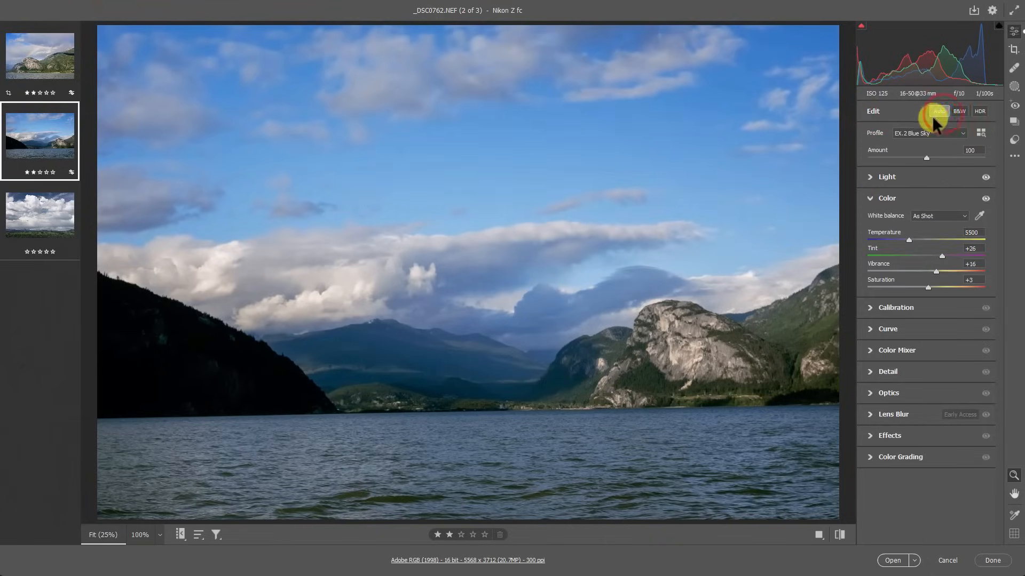
left_click(869, 179)
left_click_drag(922, 197, 927, 197)
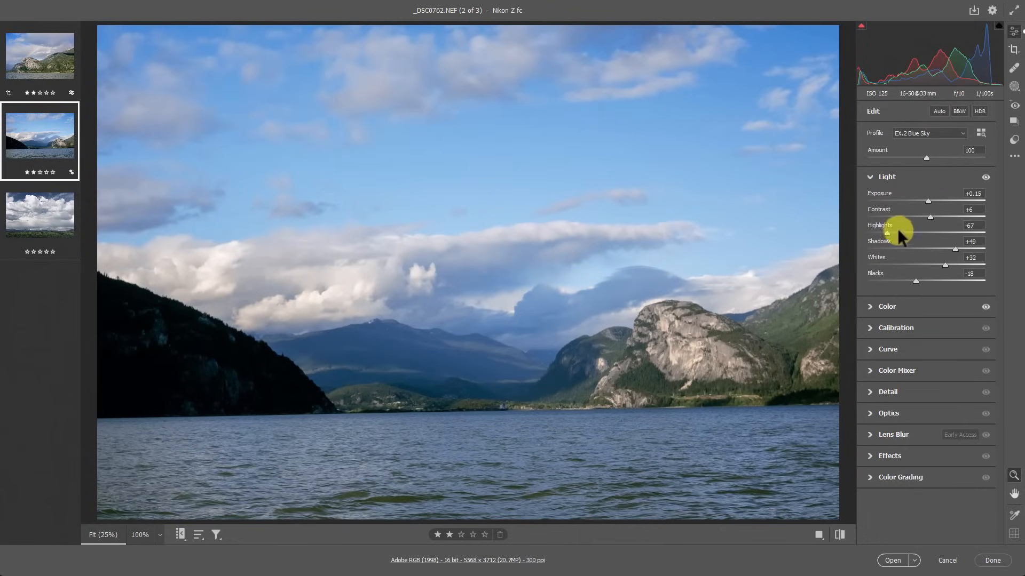
left_click_drag(885, 230, 873, 233)
left_click_drag(956, 249, 972, 248)
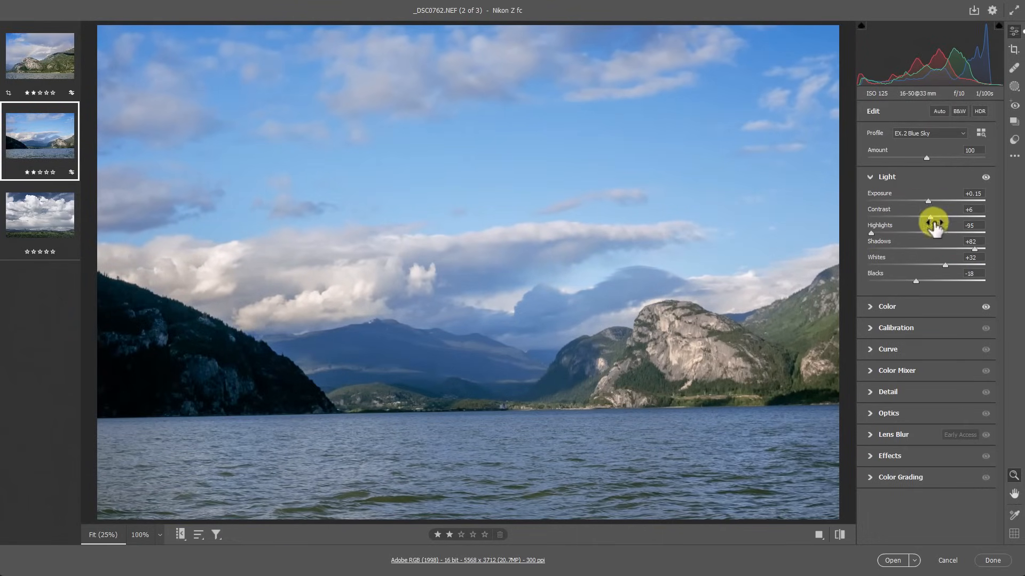
left_click_drag(931, 217, 932, 218)
- Set the Temperature of _DSC0762.NEF to 5800 and its EX.2 Blue Sky profile amount to 154
left_click(872, 306)
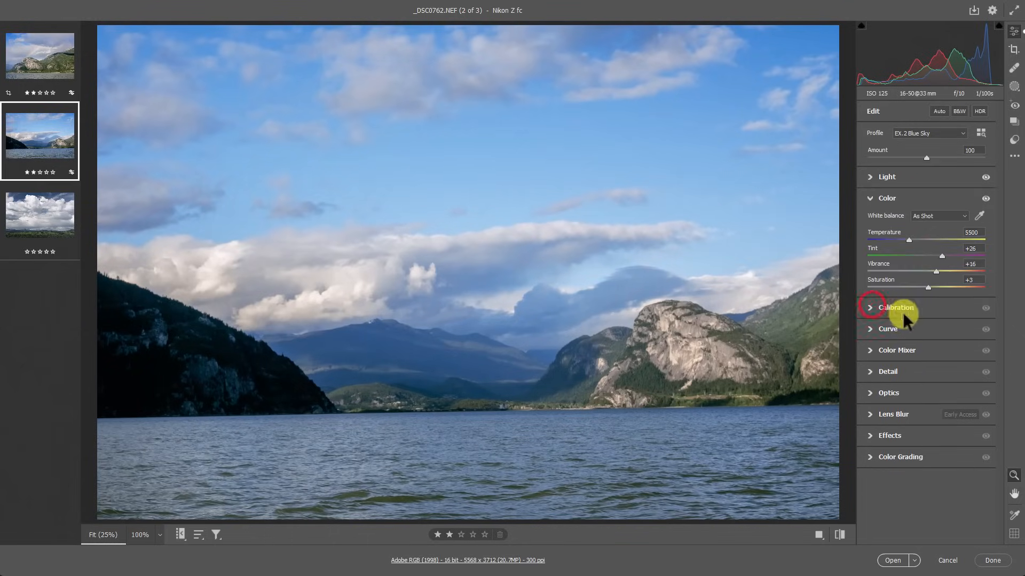
left_click_drag(908, 238, 912, 238)
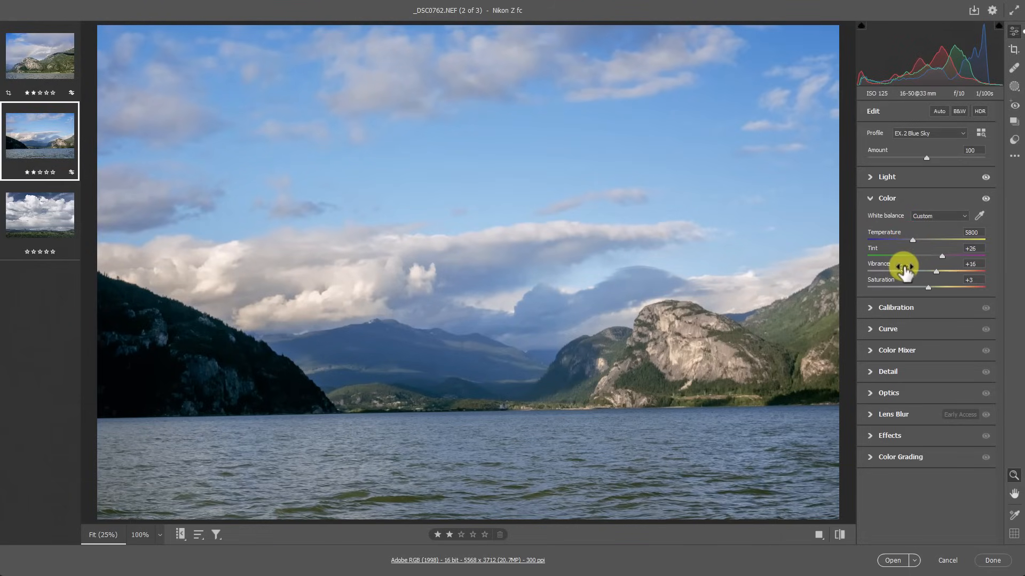
left_click(864, 198)
left_click(926, 133)
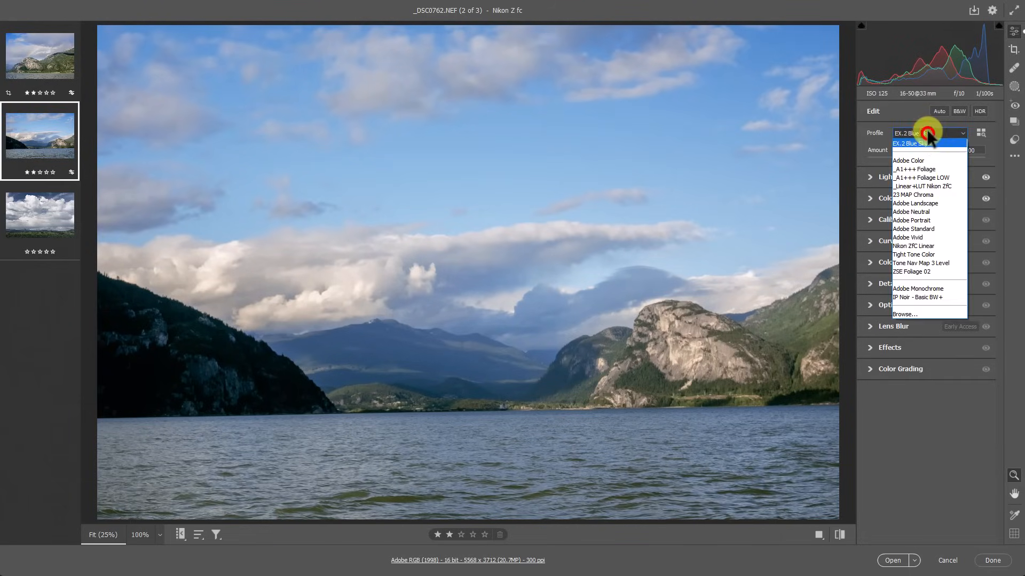
left_click(915, 155)
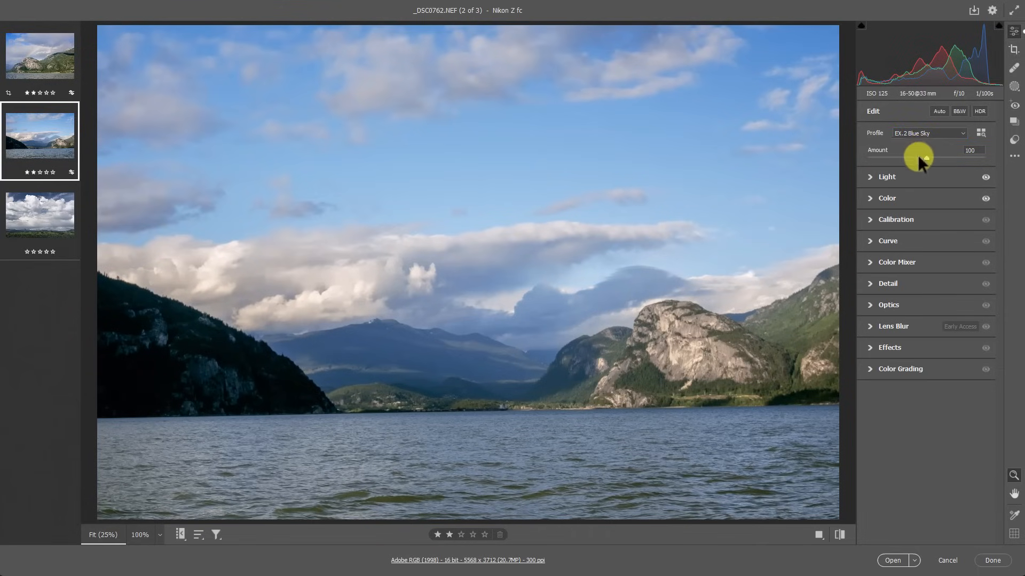
left_click_drag(924, 155, 957, 136)
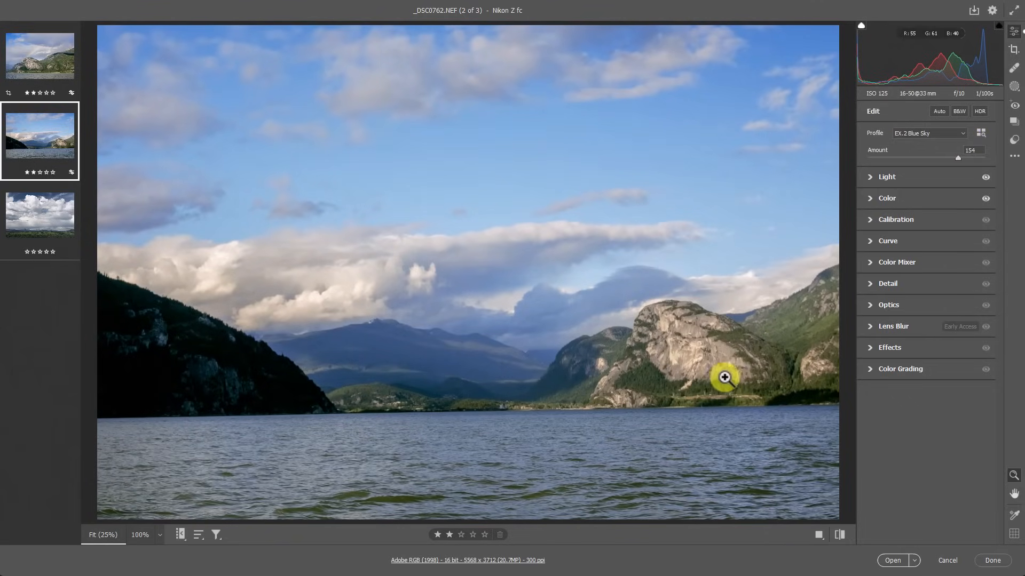
- Apply the EX.2 Blue Sky profile from the Unlocking Raw group to _DSC9399.ARW and return to the edit settings
left_click(33, 227)
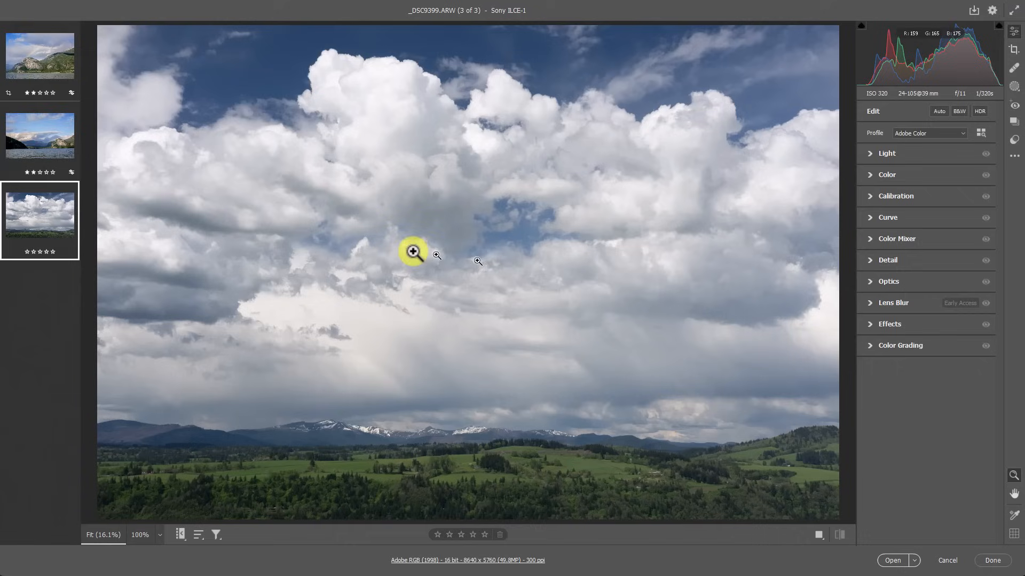
left_click(981, 132)
left_click(863, 455)
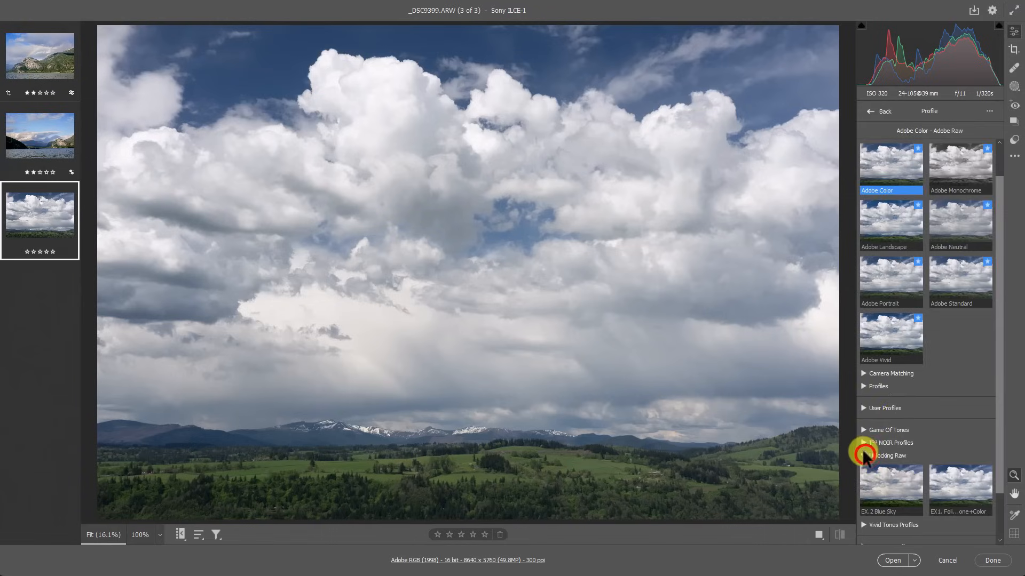
left_click(866, 492)
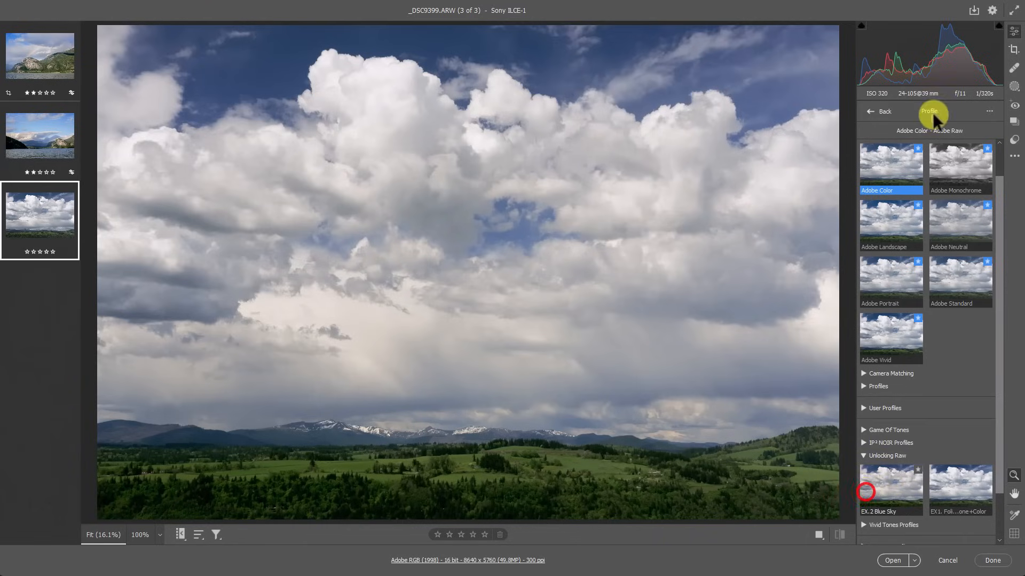
left_click(870, 111)
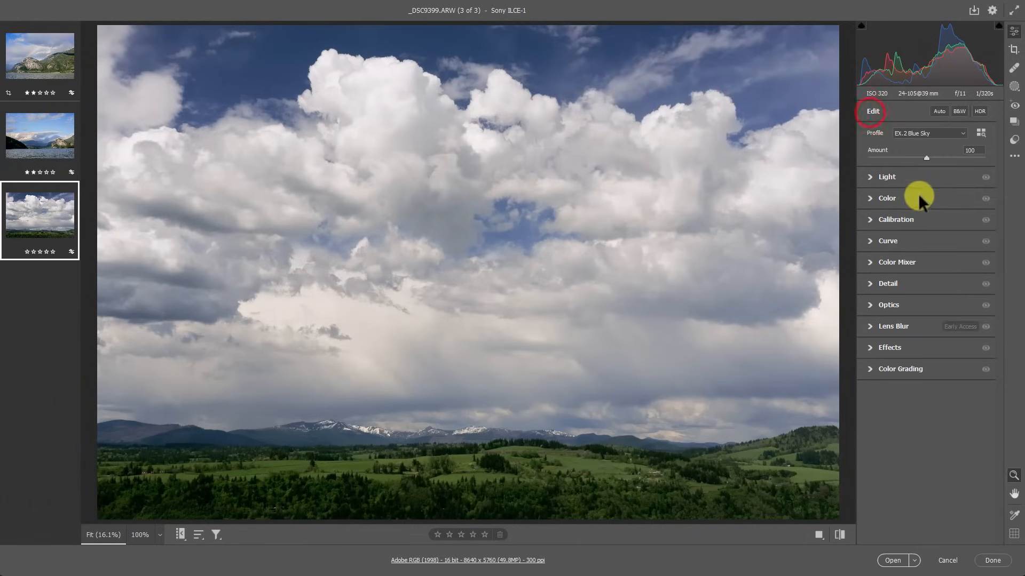
- Auto-adjust the cloud photo, then set Highlights to -95, Exposure to +0.35 and the profile amount to 116
left_click(870, 176)
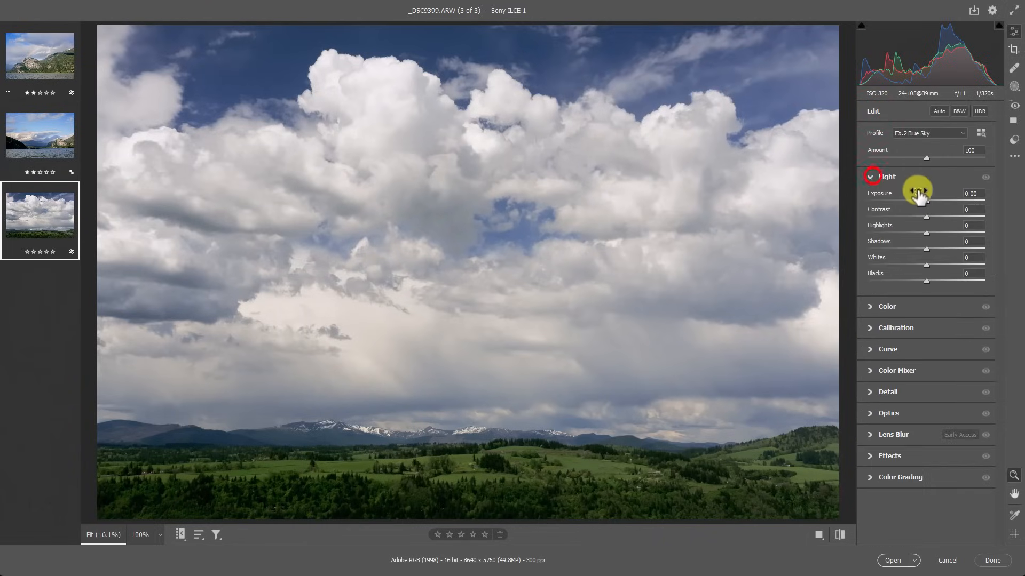
left_click(943, 111)
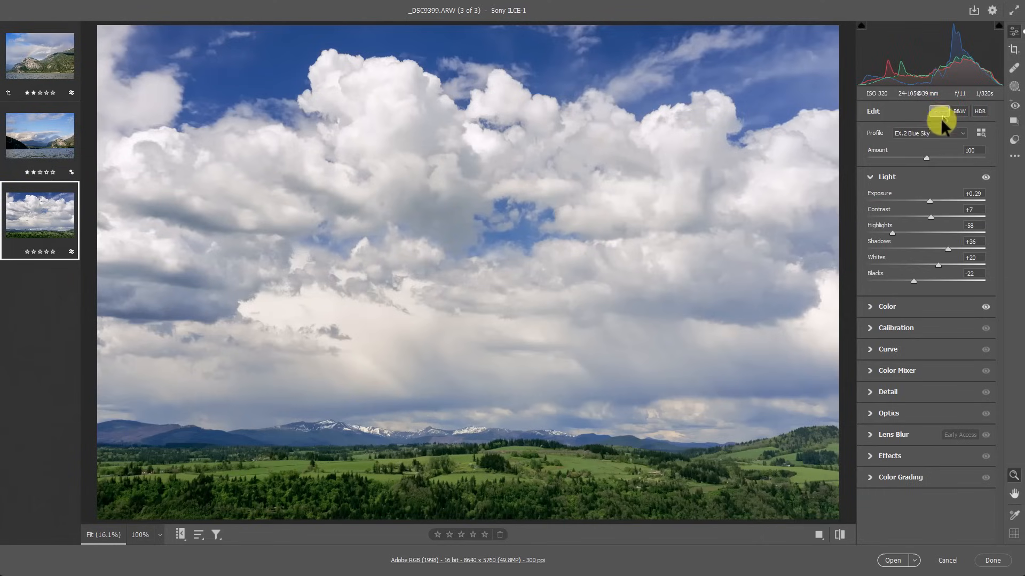
left_click_drag(893, 232, 870, 234)
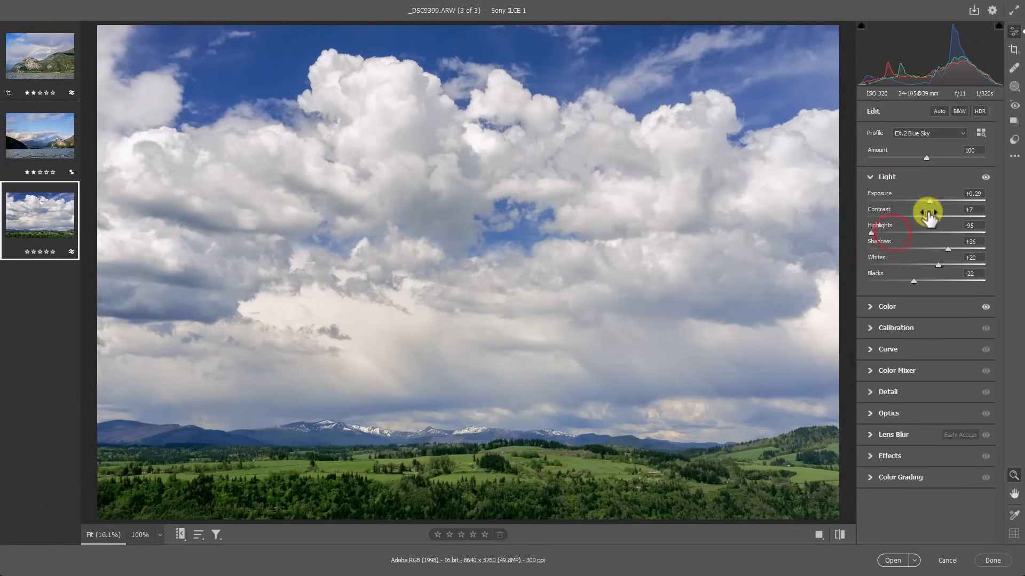
left_click_drag(930, 200, 931, 200)
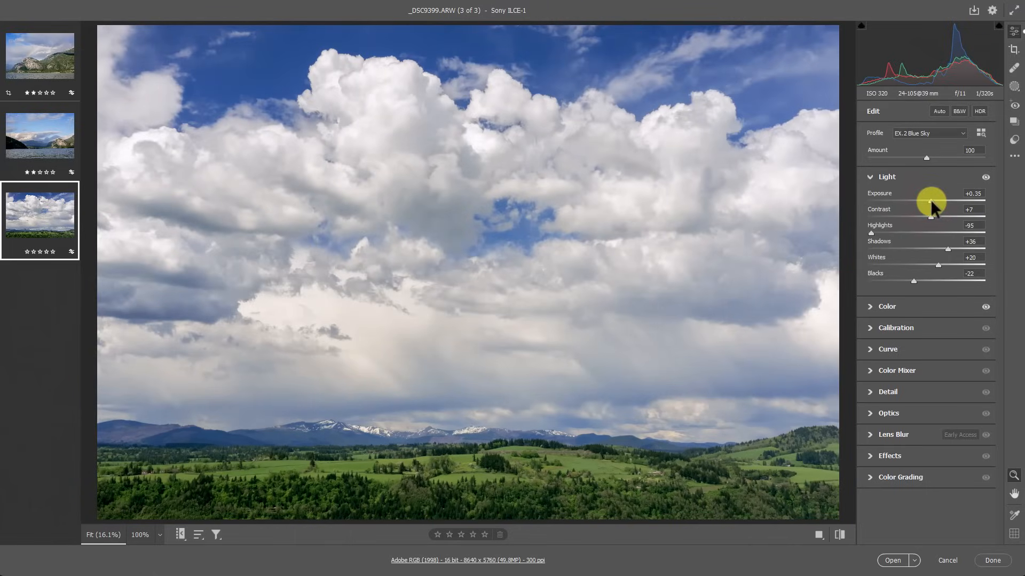
mouse_move(928, 155)
left_mouse_down()
mouse_move(948, 156)
mouse_move(934, 155)
left_mouse_up()
- Switch the cloud photo's profile to Adobe Color to compare it with the EX.2 Blue Sky look
left_click(927, 128)
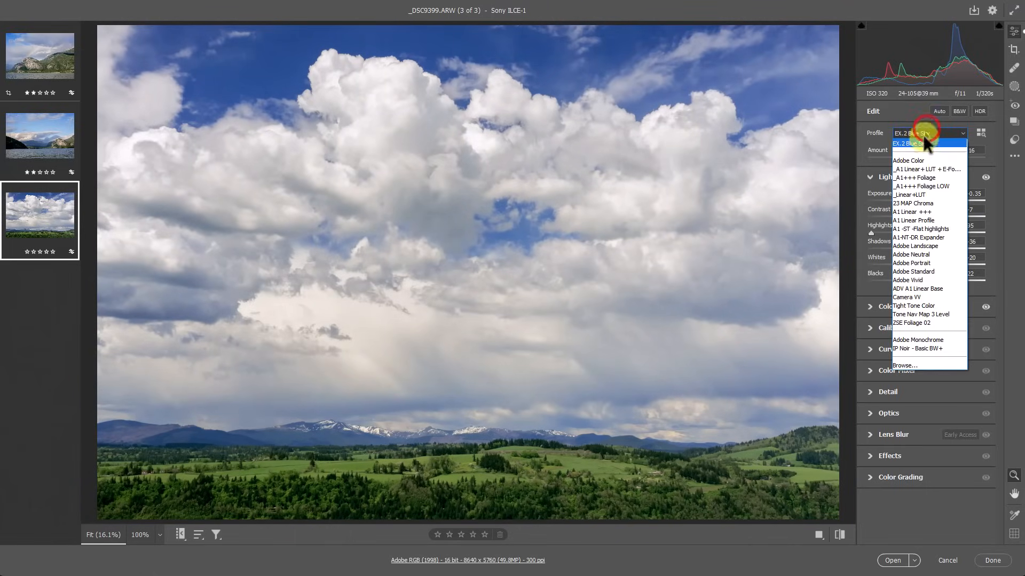
left_click(916, 158)
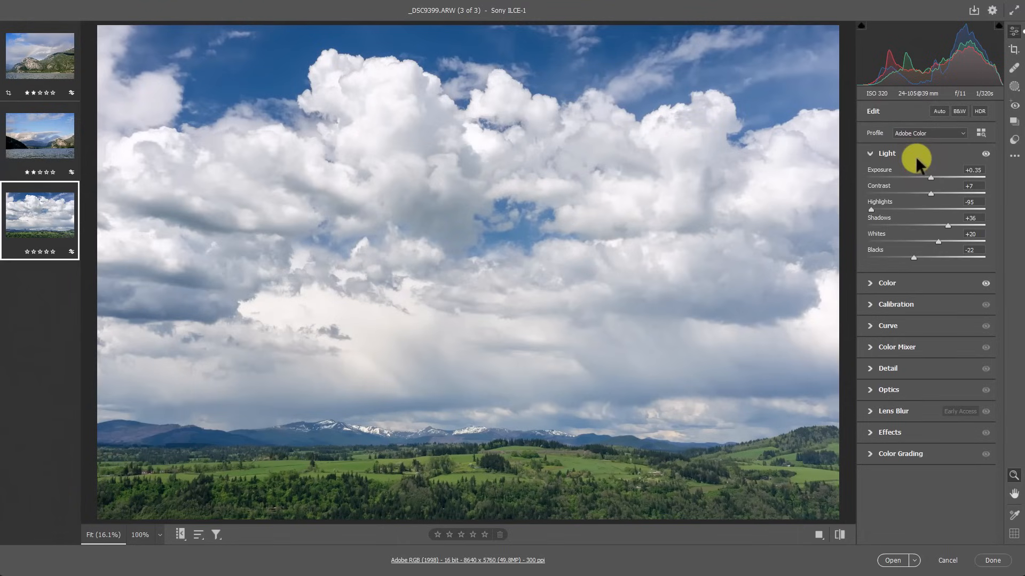
left_click(924, 132)
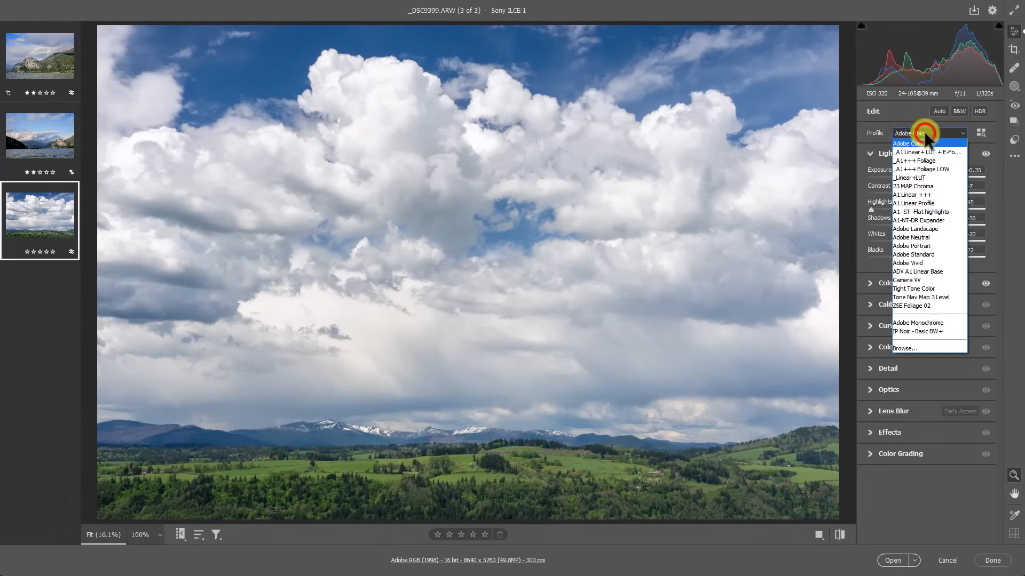
left_click(925, 133)
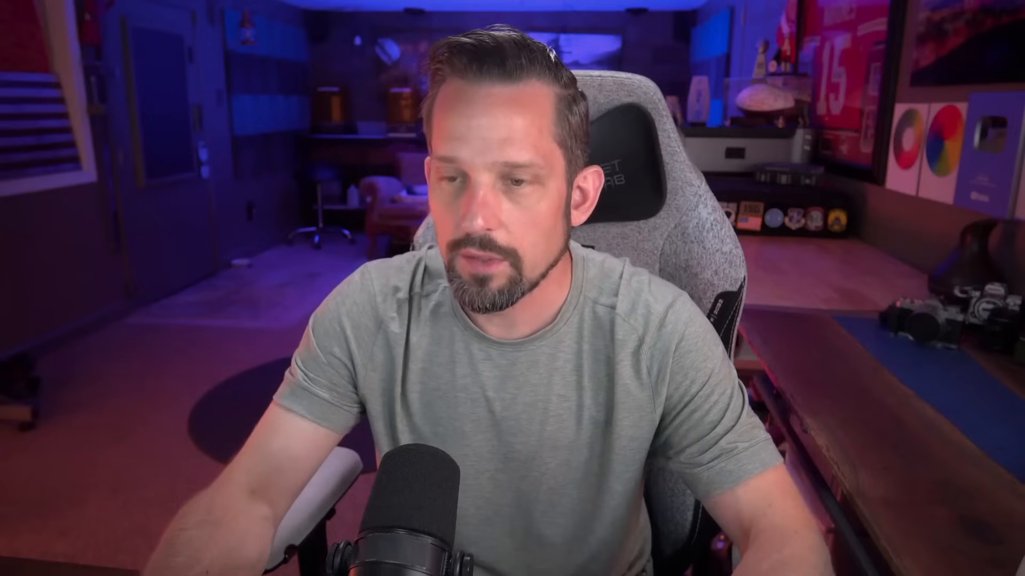
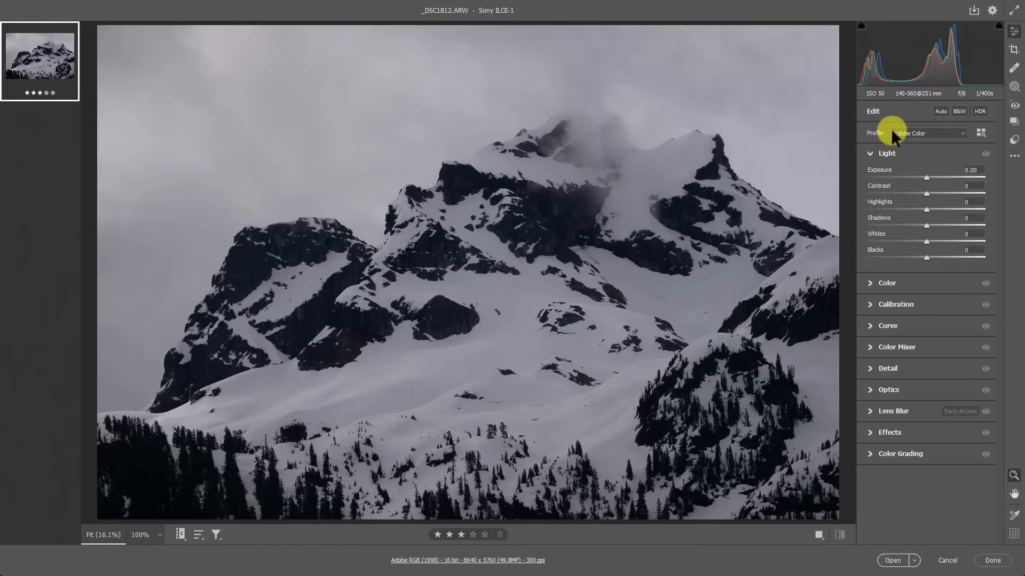
- Auto-adjust the snowy mountain photo _DSC1812.ARW, open it in Photoshop and dock its floating window among the document tabs
left_click(941, 111)
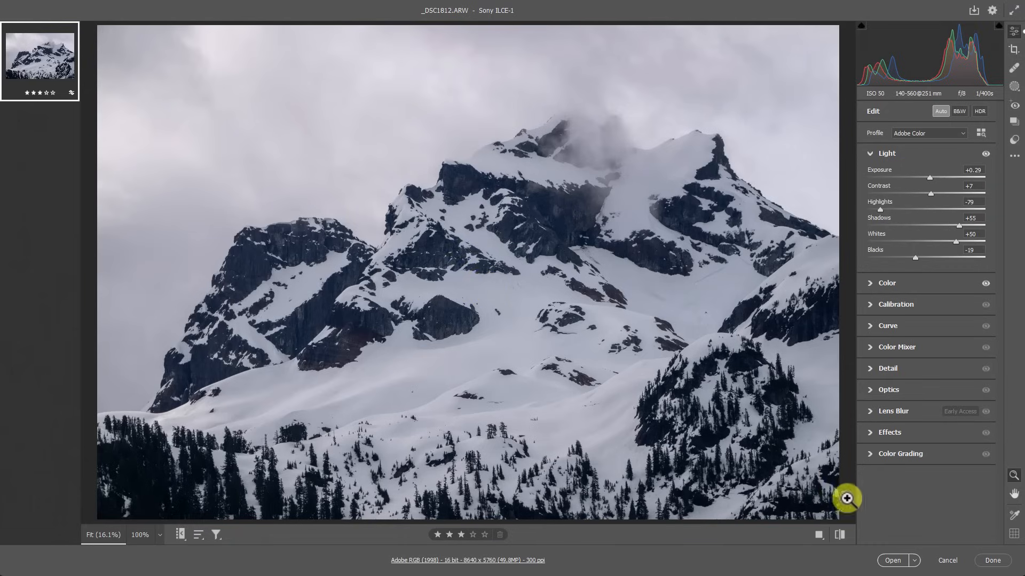
left_click(890, 560)
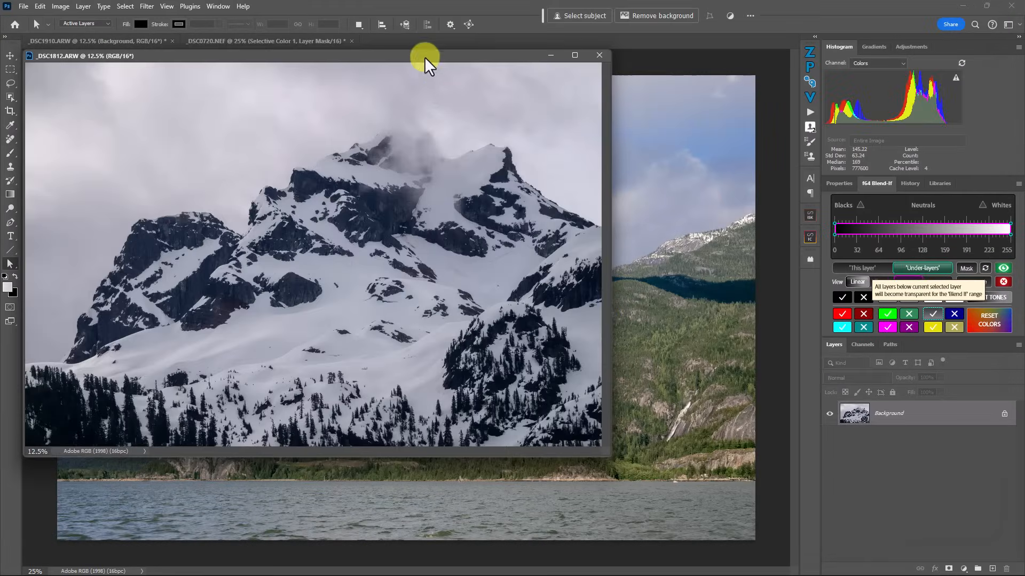
left_click_drag(423, 57, 507, 37)
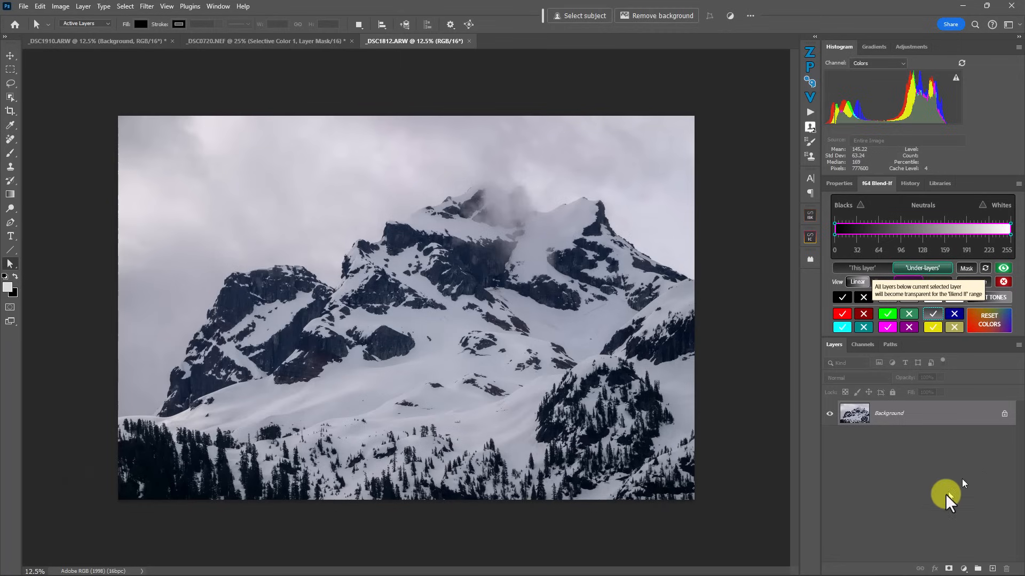
- Add a Gradient Map adjustment layer above the Background layer of _DSC1812.ARW
left_click(923, 540)
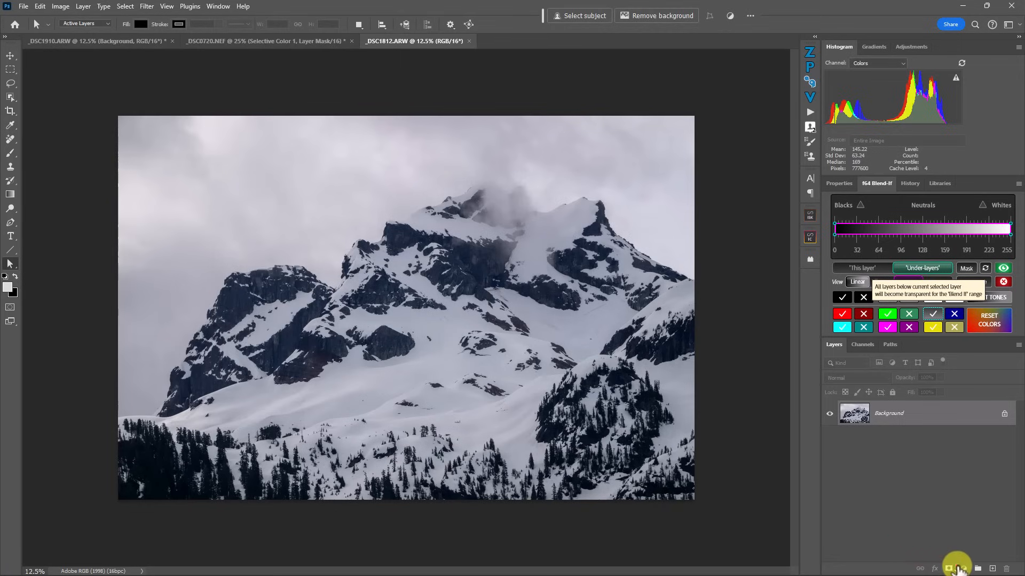
left_click(958, 569)
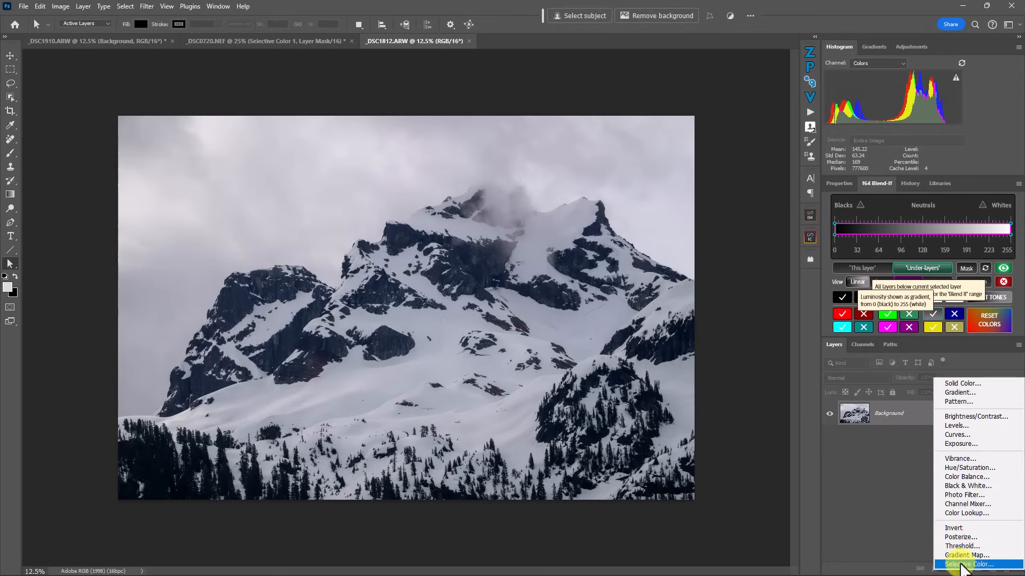
left_click(963, 556)
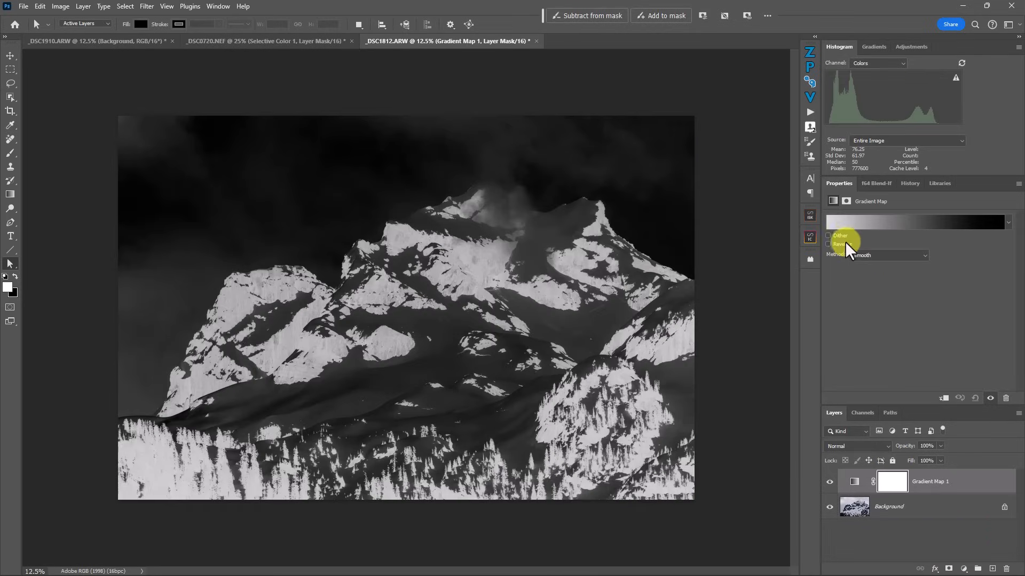
- Reverse the Gradient Map adjustment and set its method to Classic
left_click(831, 244)
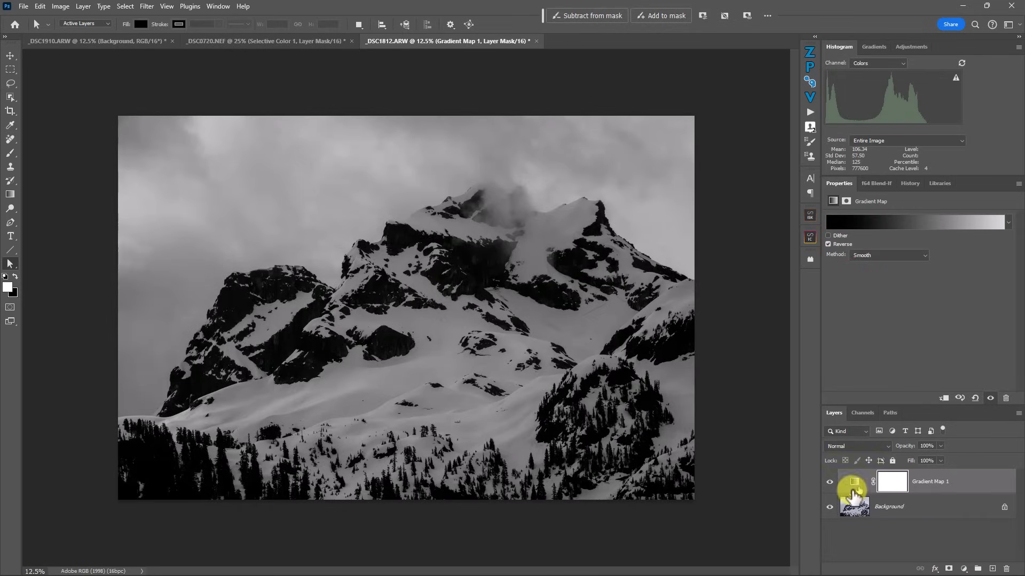
left_click(870, 255)
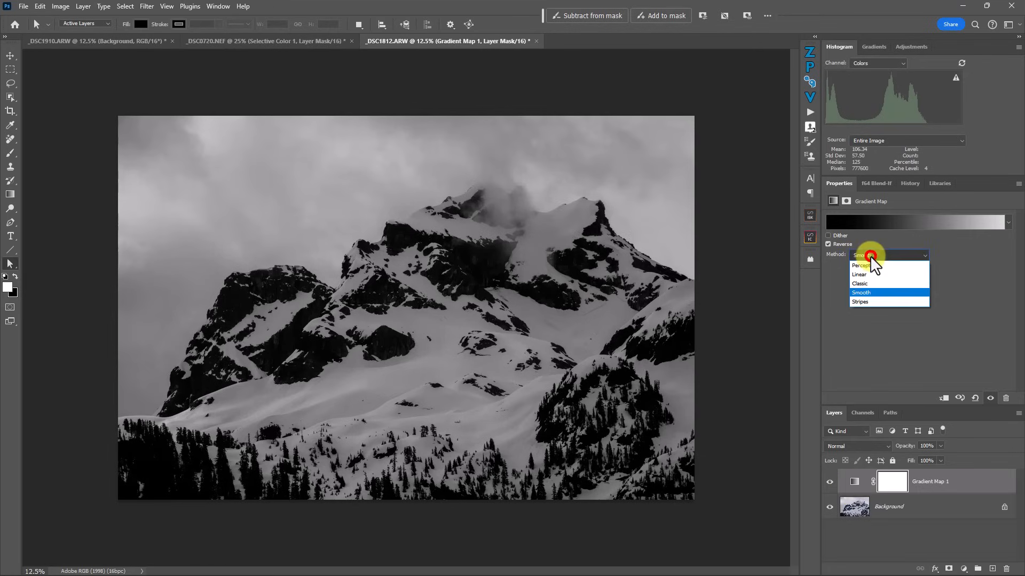
left_click(870, 281)
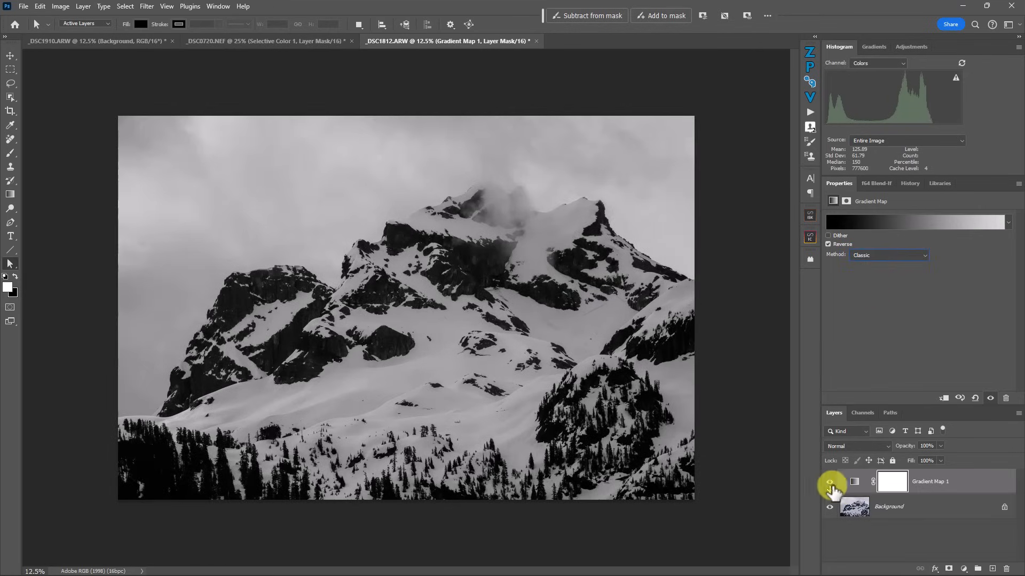
left_click(854, 481)
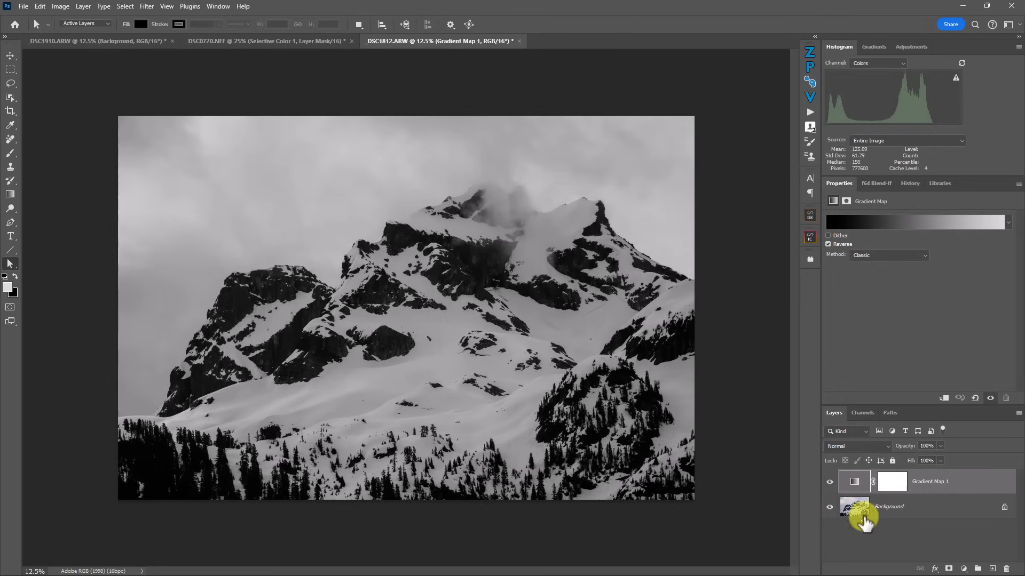
- Add a Selective Color adjustment layer directly above the Background and target its Whites
left_click(864, 509)
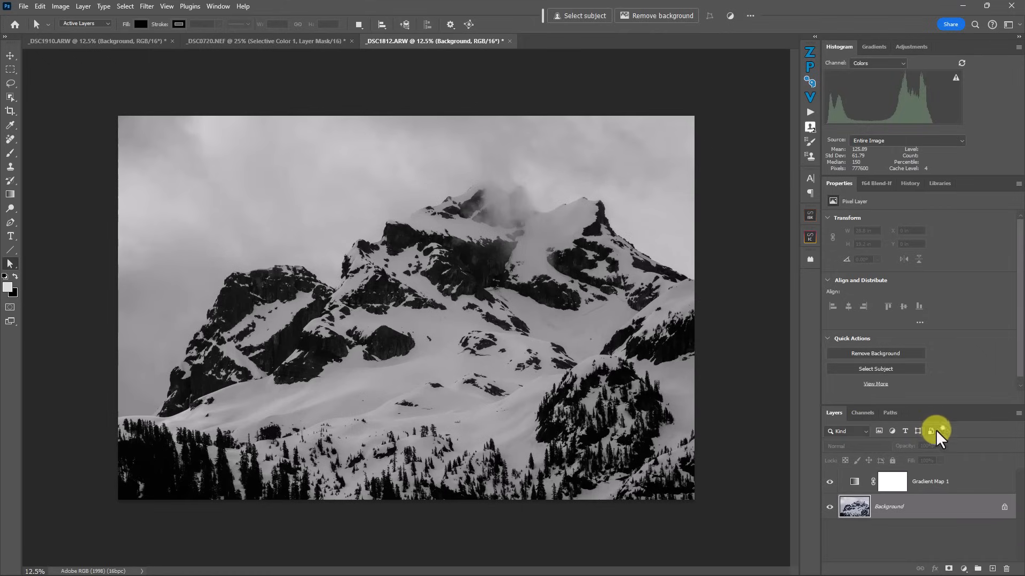
left_click(963, 569)
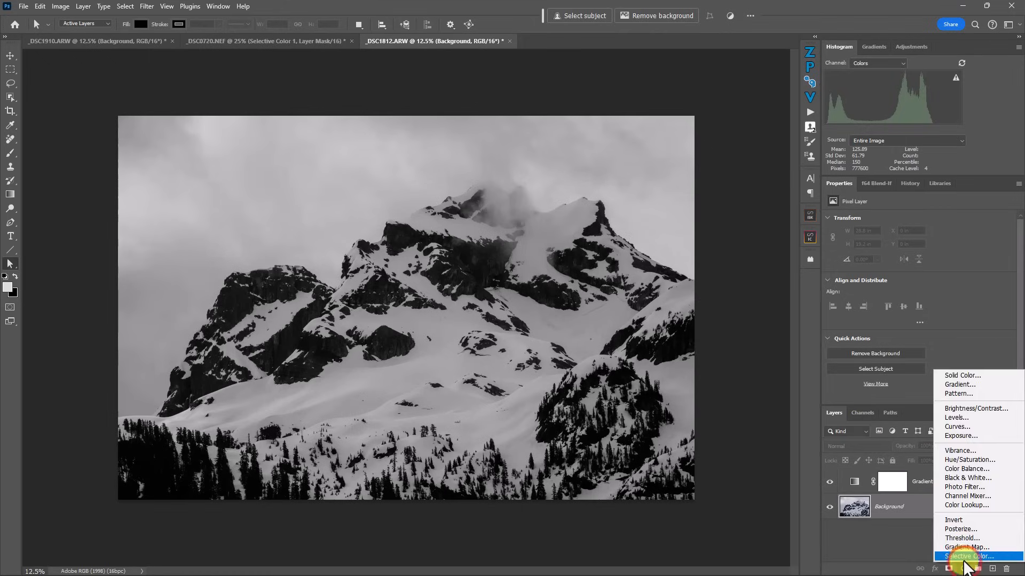
left_click(965, 558)
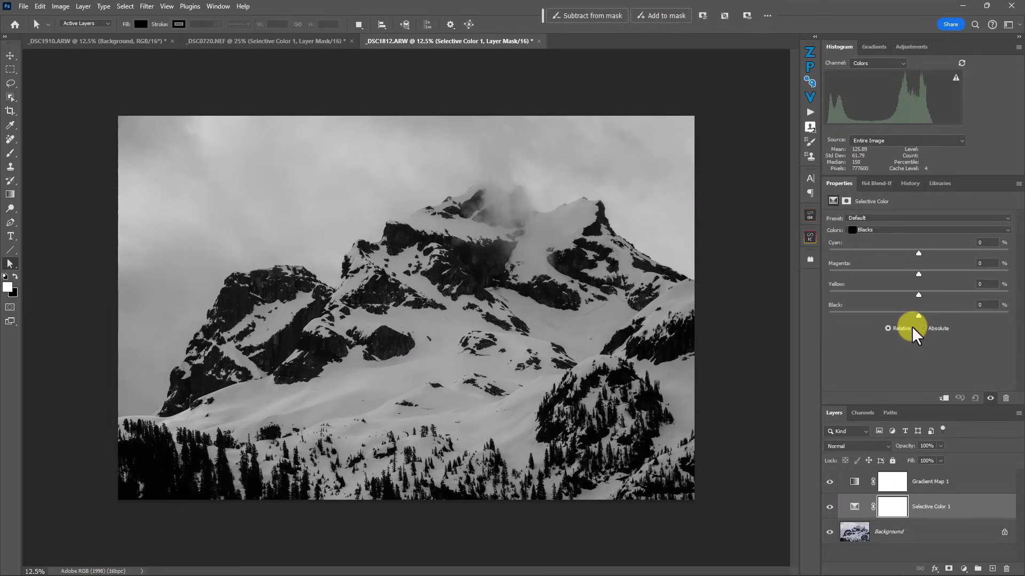
left_click(892, 230)
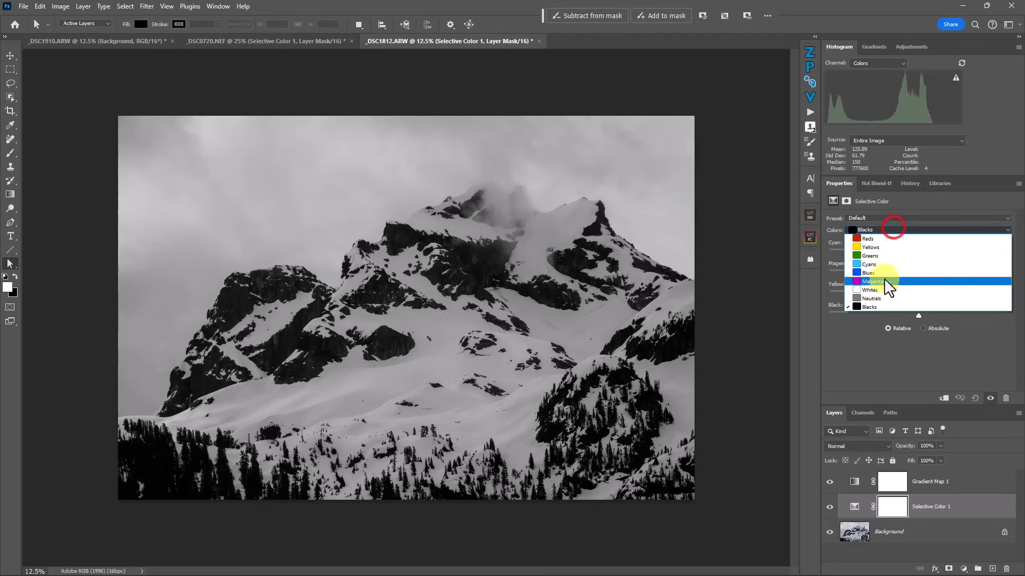
left_click(869, 290)
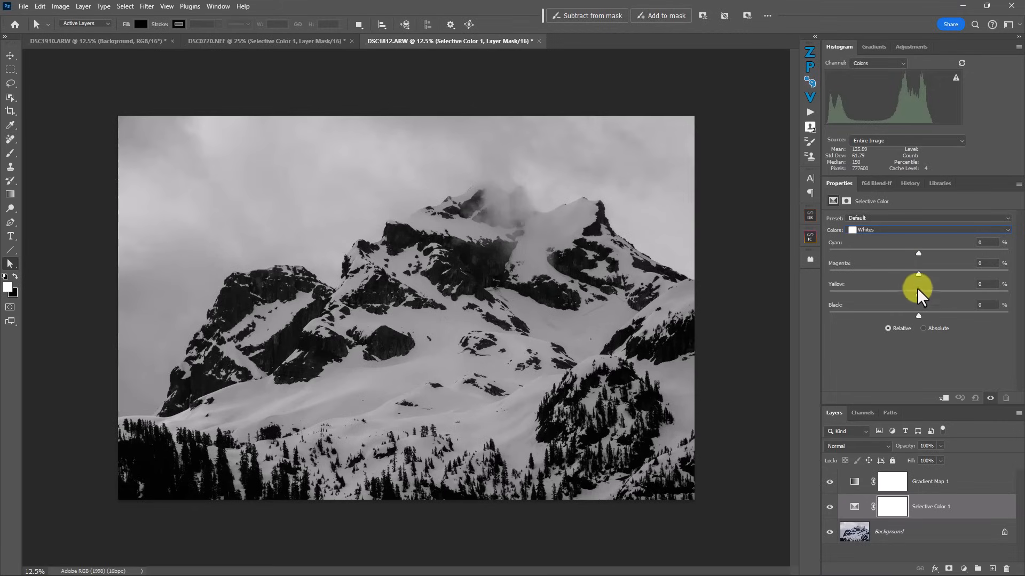
- Test small Yellow shifts in the Whites with the Gradient Map hidden and shown, reset Yellow to 0 and set Black to -4
left_click(830, 482)
left_click(830, 482)
mouse_move(916, 294)
left_mouse_down()
mouse_move(871, 294)
mouse_move(986, 282)
mouse_move(883, 280)
mouse_move(933, 277)
mouse_move(915, 278)
left_mouse_up()
left_click(829, 481)
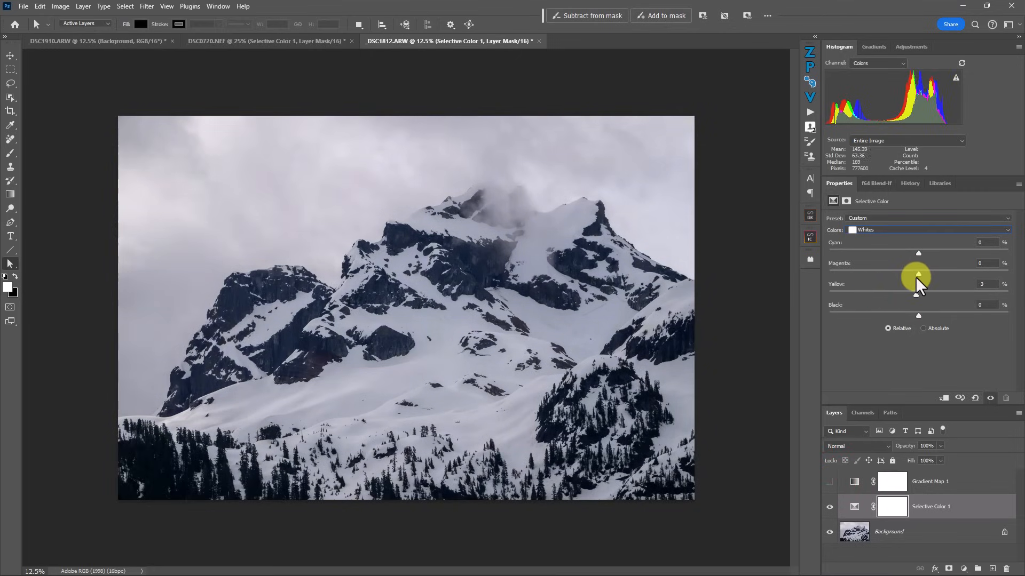
left_click(830, 482)
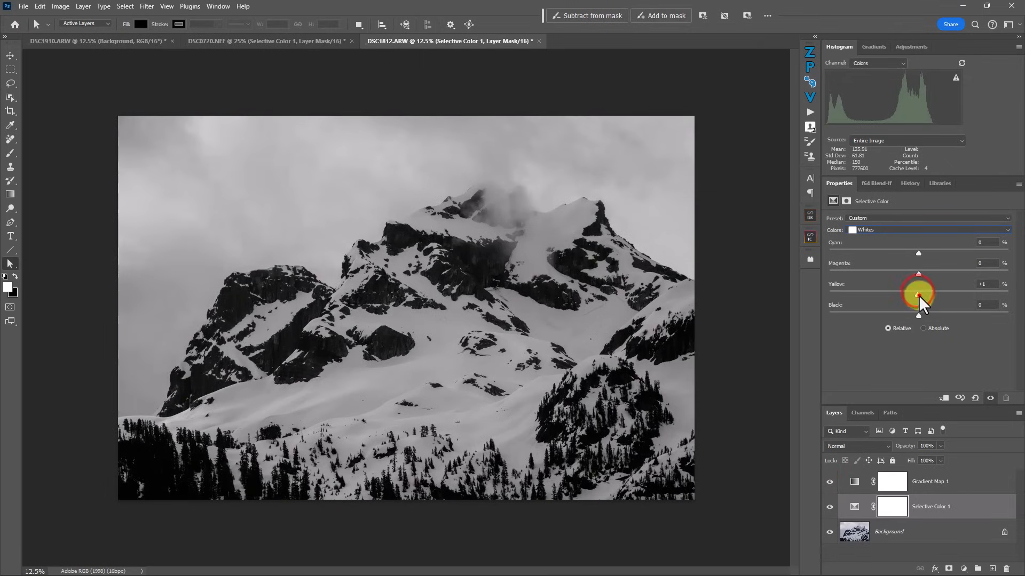
left_click(983, 283)
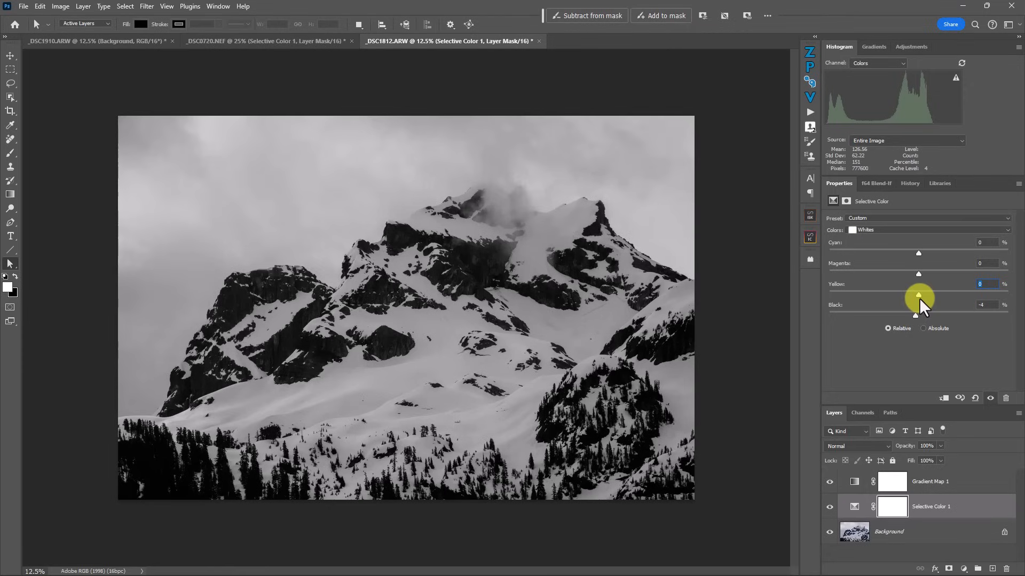
- In the Selective Color adjustment, set Black to +27 for the Neutrals and -21 for the Blacks
left_click(864, 230)
left_click(870, 299)
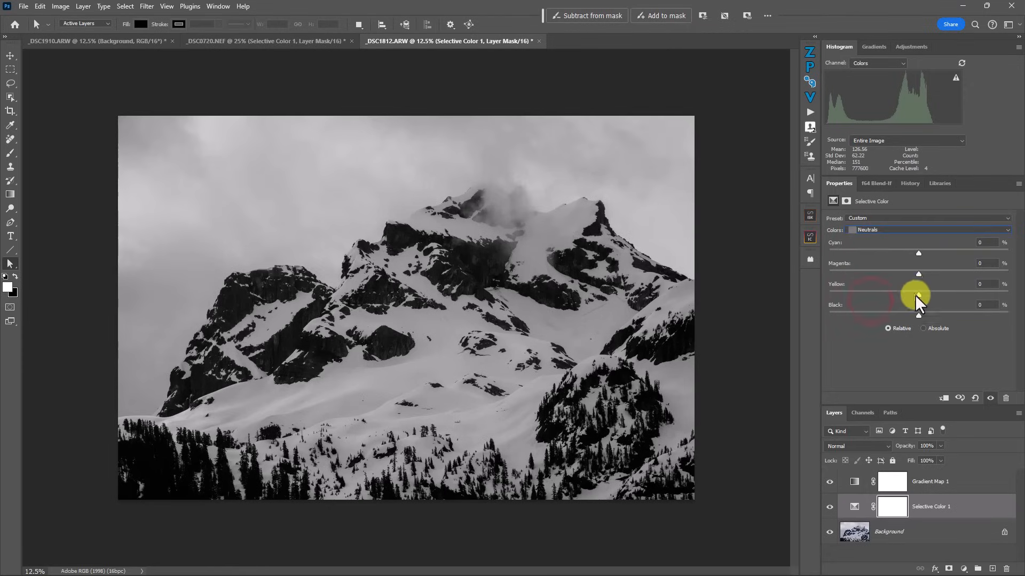
left_click_drag(919, 314, 942, 307)
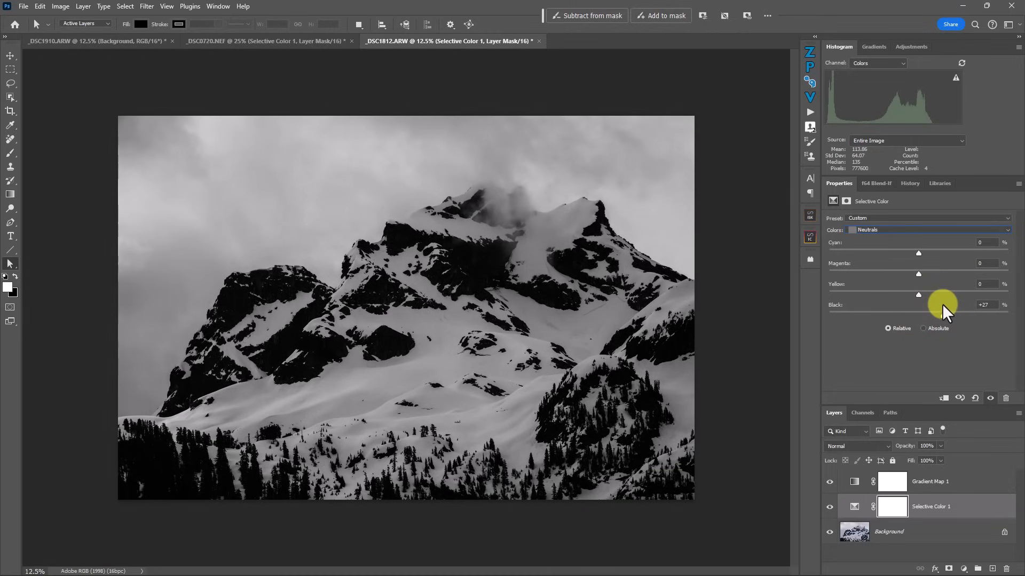
left_click(900, 230)
left_click(892, 304)
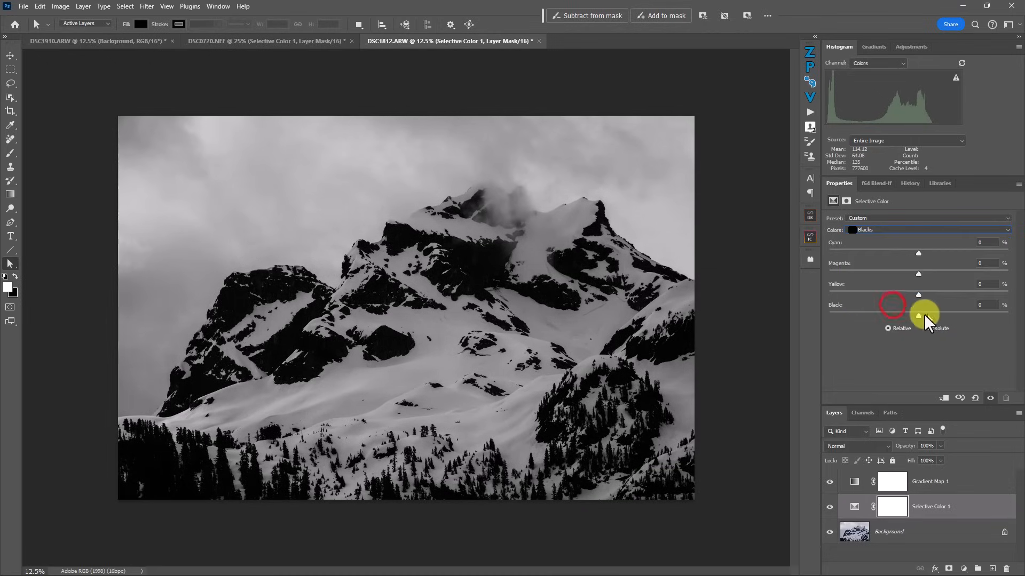
mouse_move(917, 319)
left_mouse_down()
mouse_move(897, 318)
mouse_move(916, 319)
left_mouse_up()
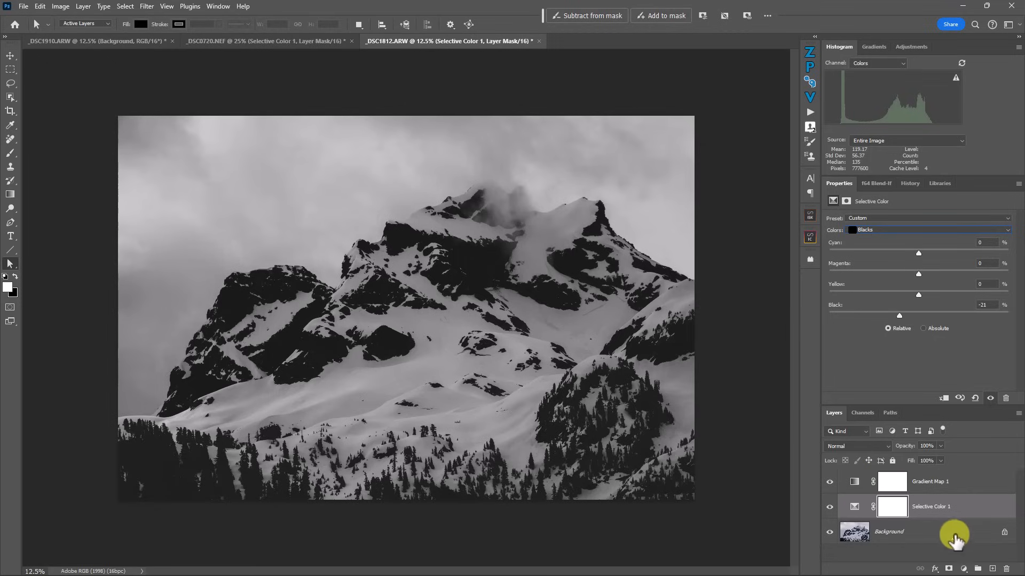
- Add a Curves layer above Selective Color 1, lifting the shadows, anchoring the midpoint and strongly raising the highlights
left_click(963, 569)
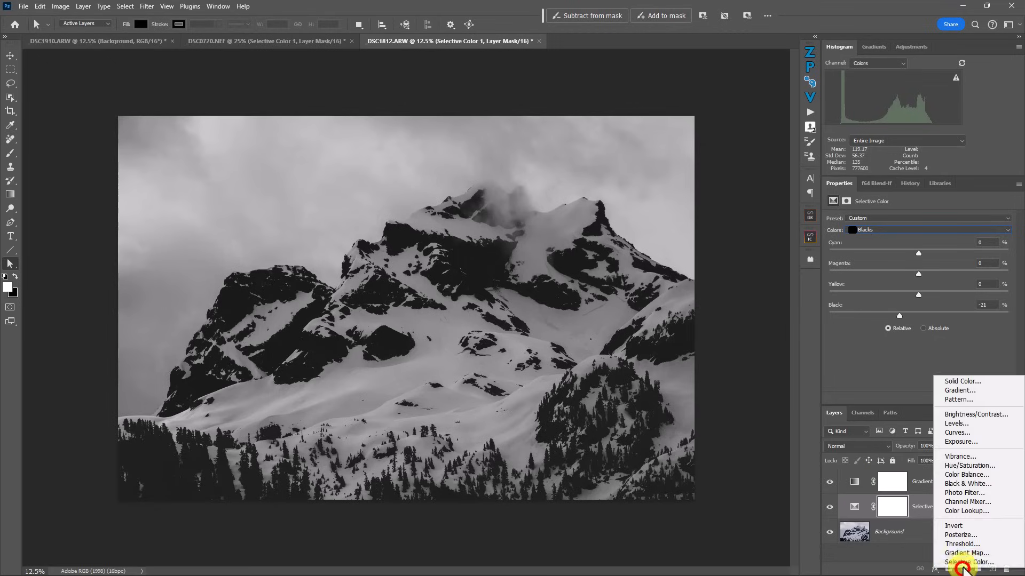
left_click(959, 433)
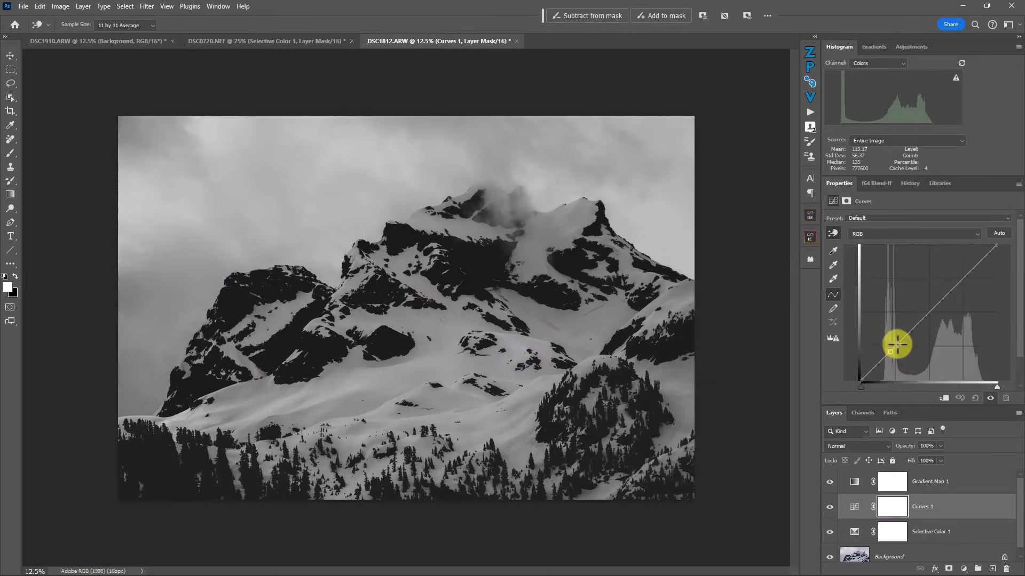
left_click_drag(894, 344, 894, 337)
left_click_drag(926, 305, 932, 312)
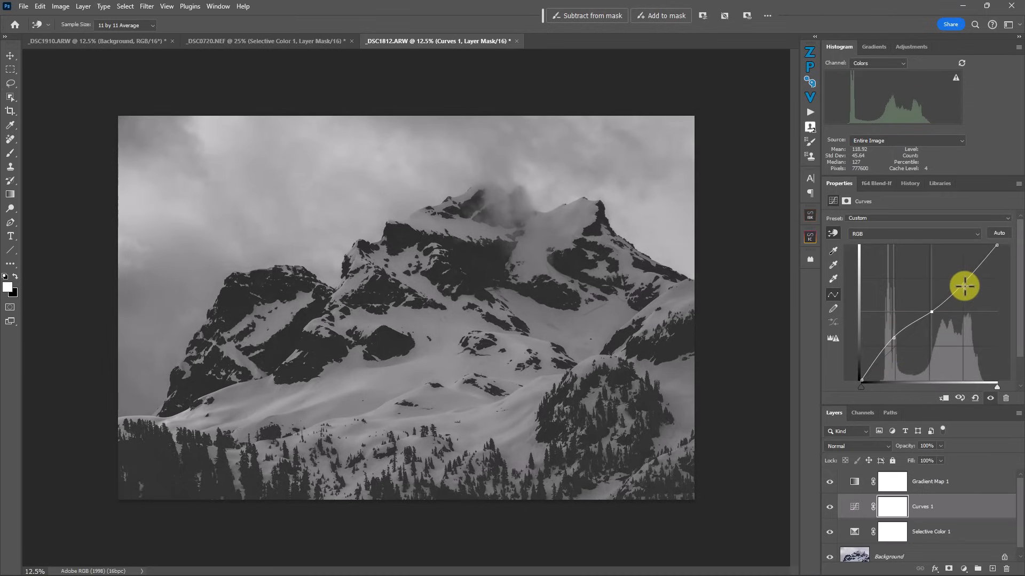
left_click_drag(964, 281, 959, 274)
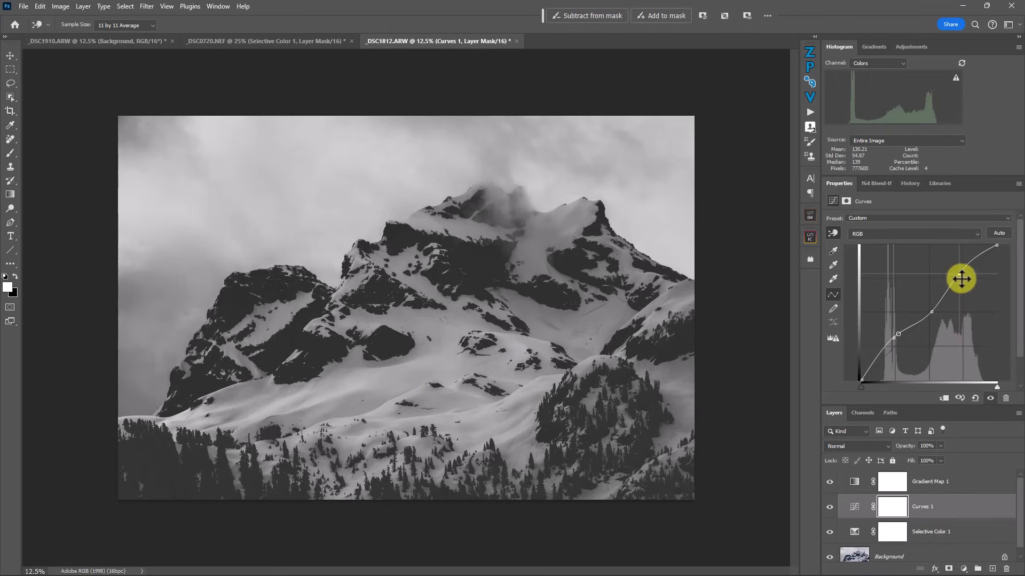
left_click_drag(958, 269, 955, 267)
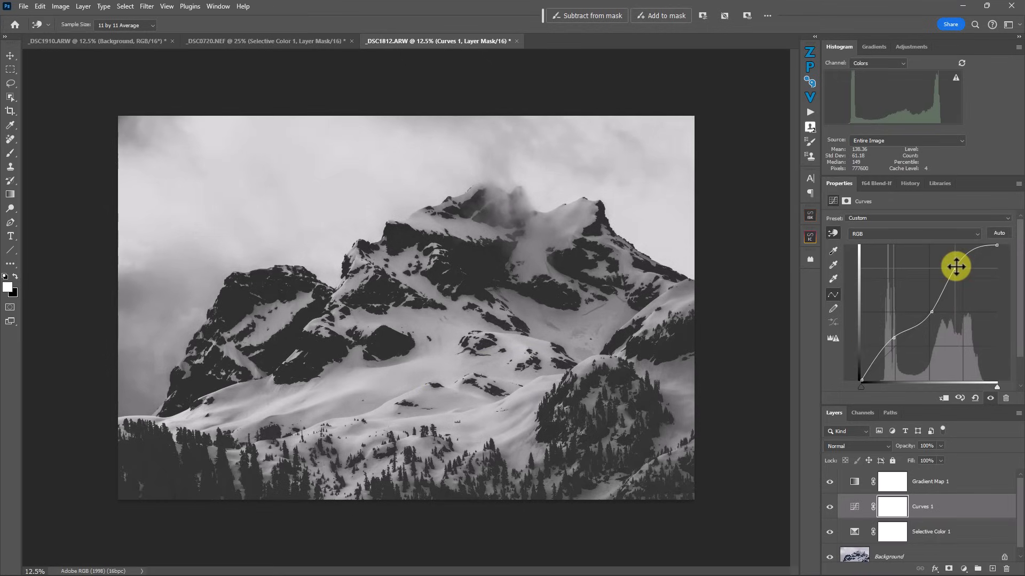
left_click_drag(892, 337, 893, 338)
- Change the Black value of the Blacks in Selective Color 1 to -15
left_click(854, 532)
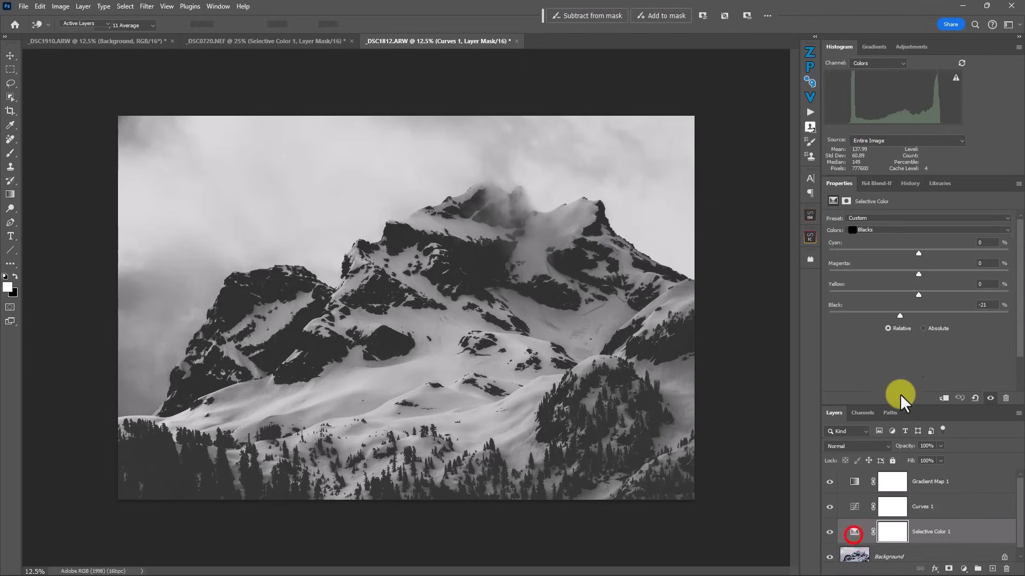
left_click(904, 313)
left_click_drag(905, 315, 906, 315)
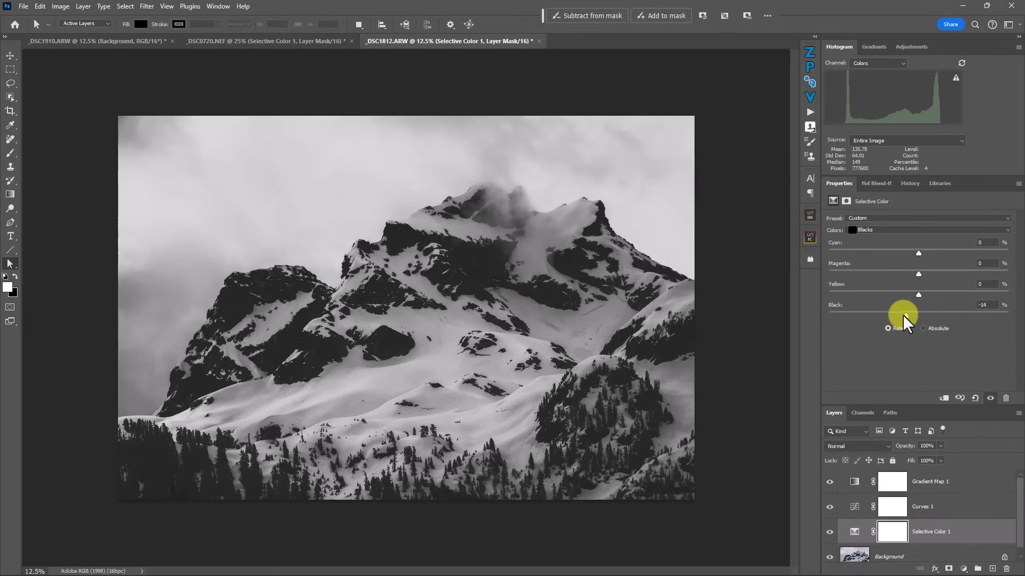
left_click_drag(904, 316, 905, 316)
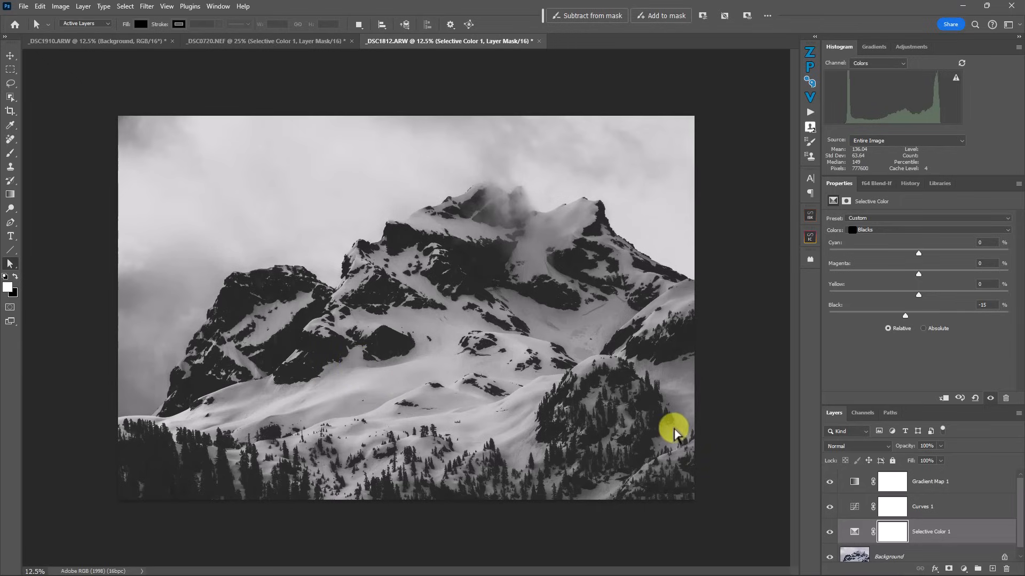
- Add a second Curves layer above Curves 1 and shape a gentle S-curve with darker shadows and brighter highlights
left_click(951, 505)
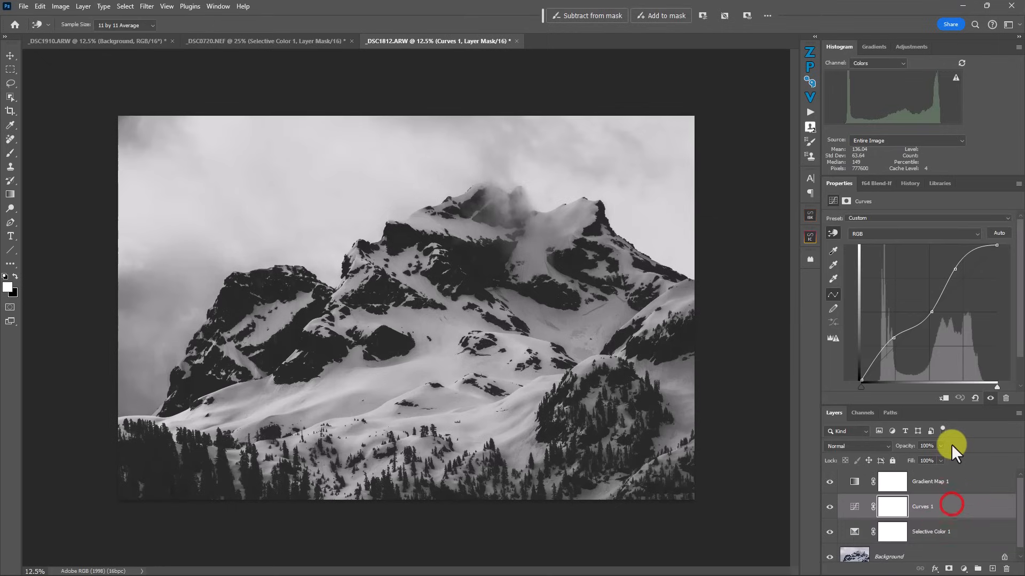
left_click(964, 569)
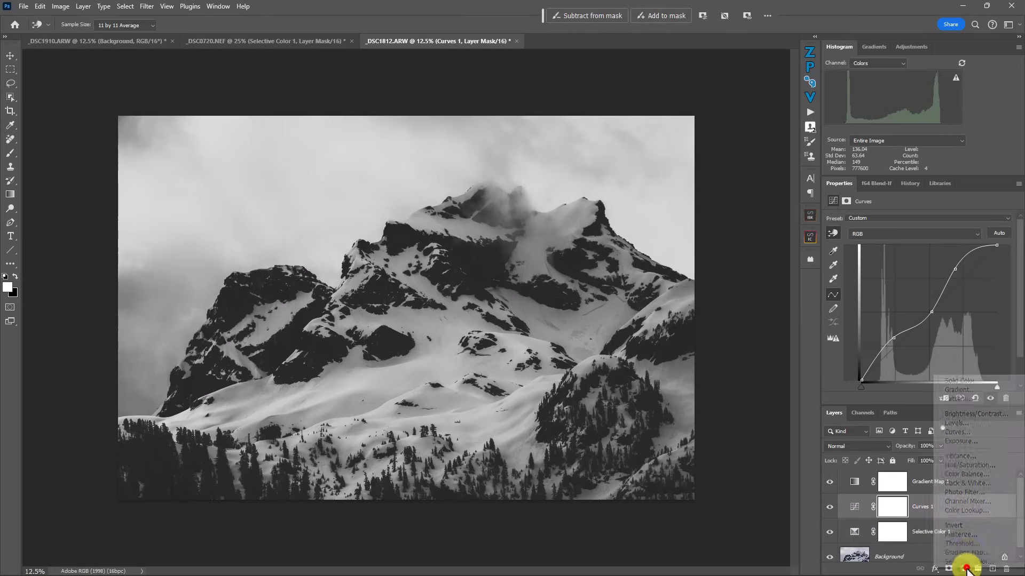
left_click(957, 431)
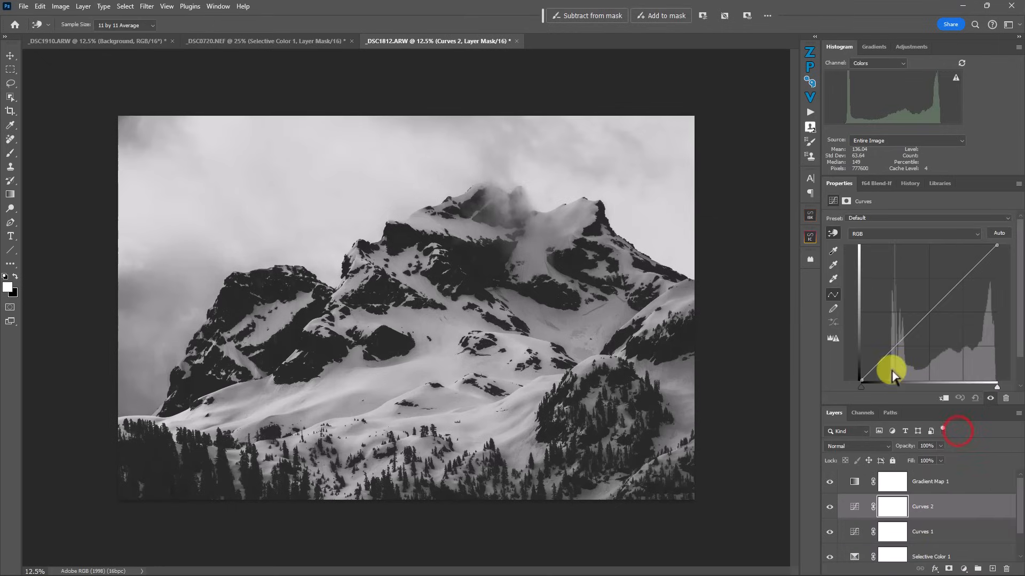
left_click_drag(895, 344, 895, 351)
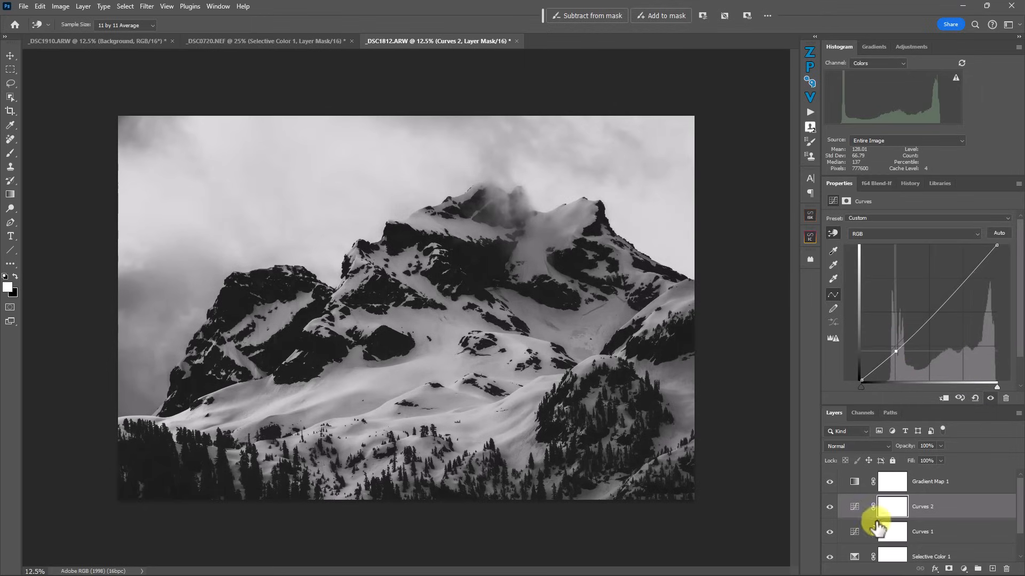
left_click(963, 278)
left_click_drag(964, 278, 964, 271)
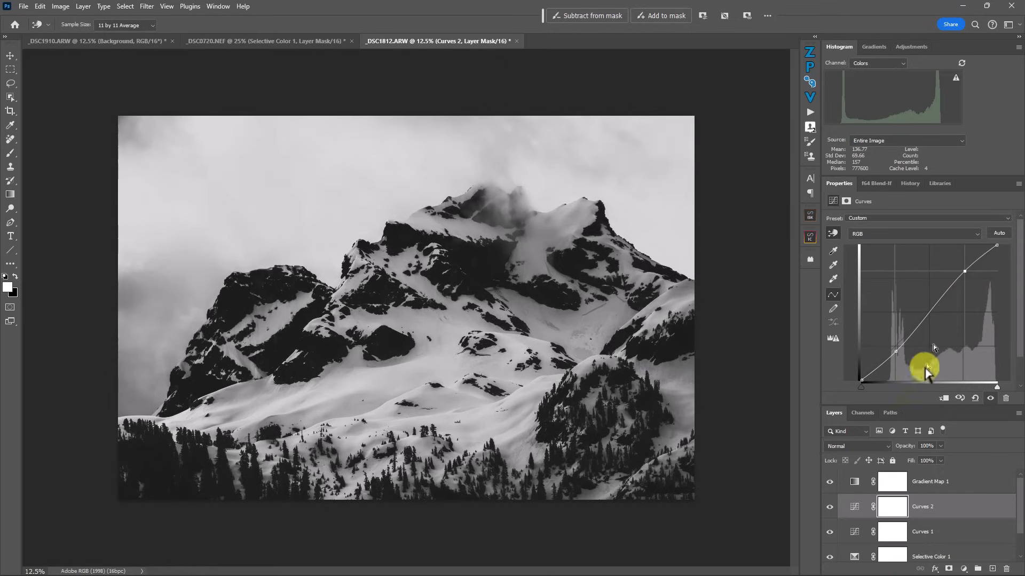
- Toggle the Gradient Map layer's visibility to compare the black-and-white look with the color version
scroll(852, 524, "down", 1)
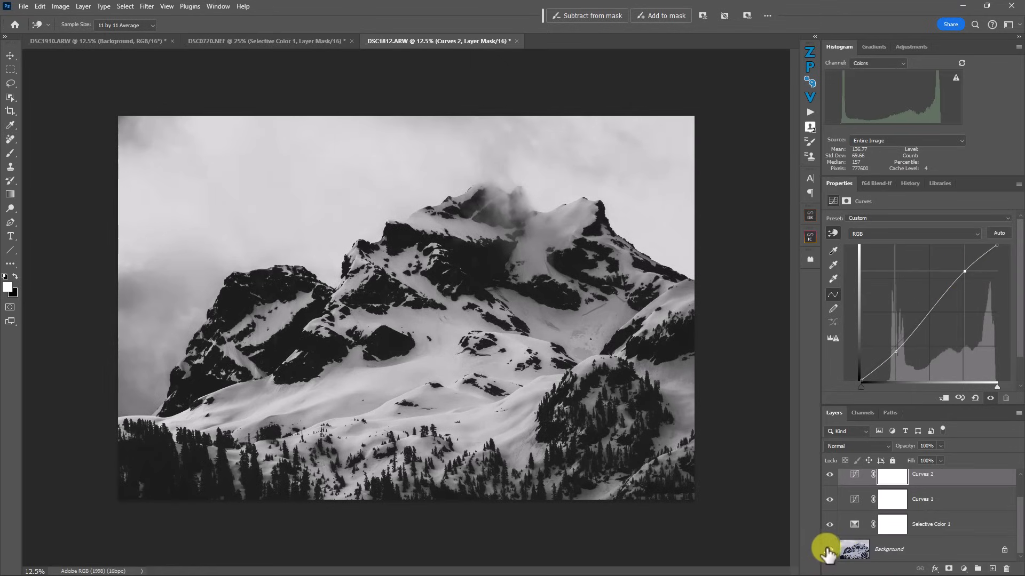
scroll(838, 517, "up", 1)
left_click(830, 481)
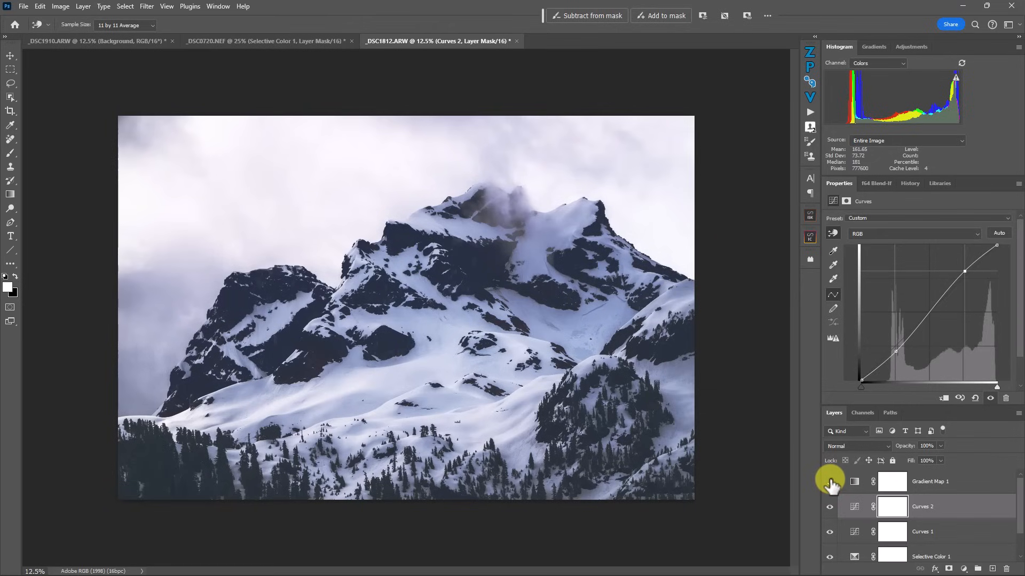
left_click(829, 482)
left_click(829, 483)
left_click(829, 484)
- Export the Background layer's stacked look as a CUBE color lookup table with the description and file name EX.3 Drama BW
scroll(848, 499, "down", 1)
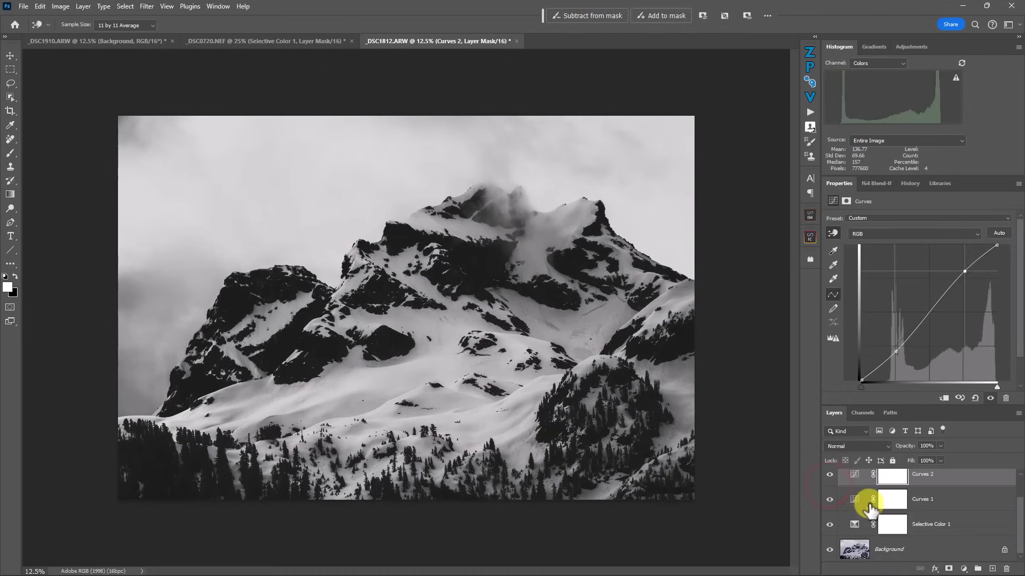
left_click(852, 550)
key("a")
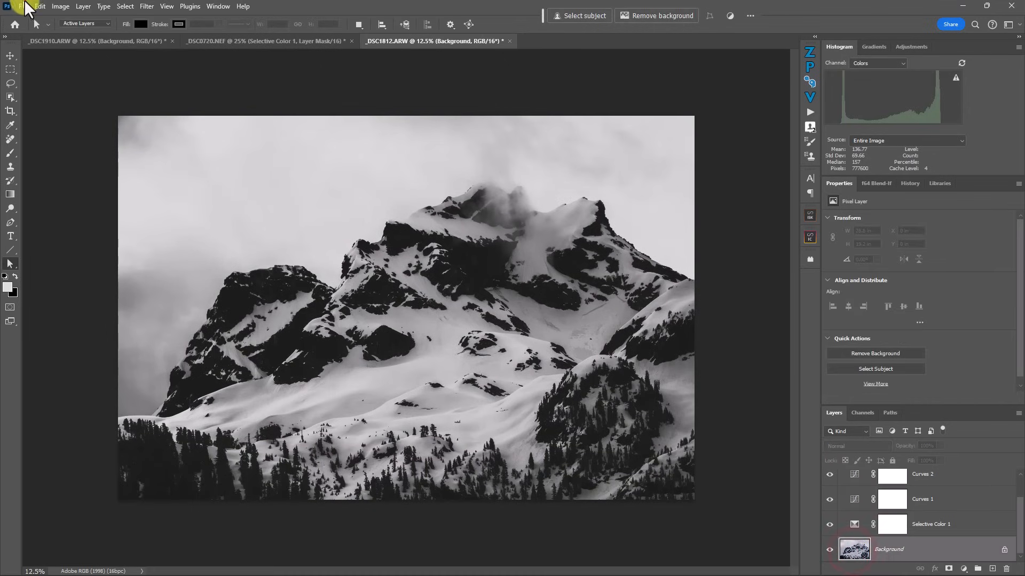
left_click(23, 6)
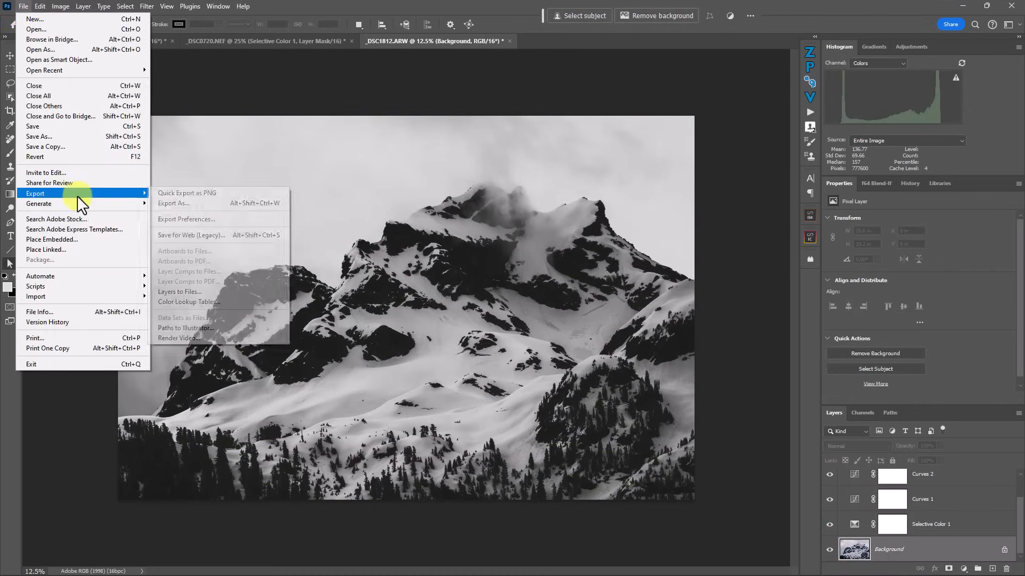
mouse_move(158, 202)
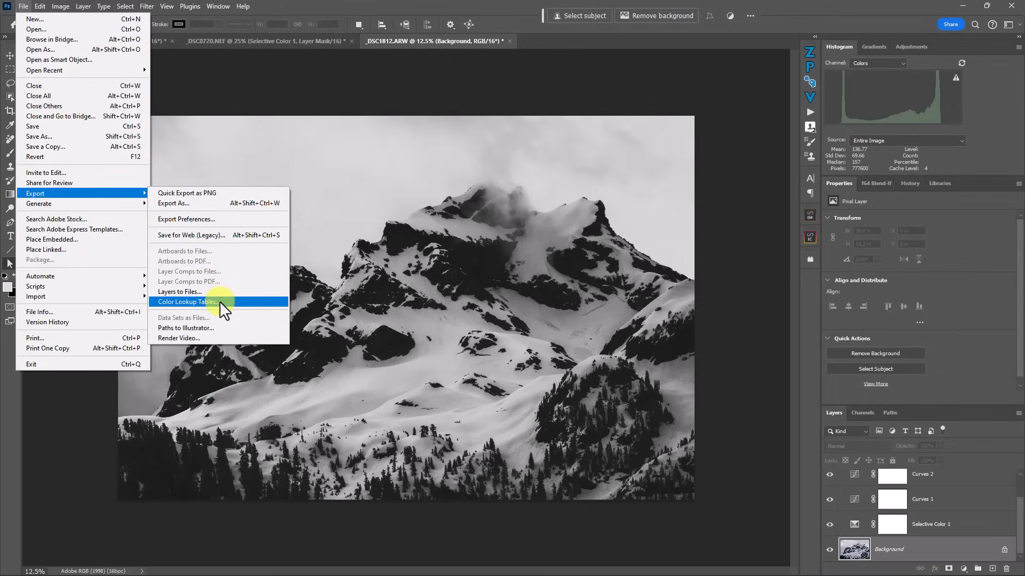
left_click(219, 301)
left_click_drag(470, 205, 378, 210)
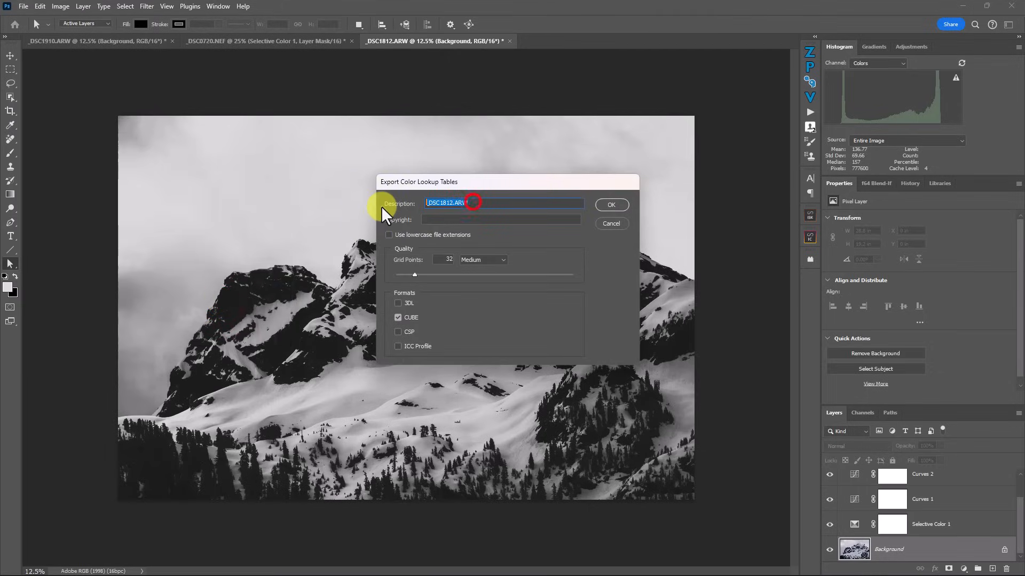
type("EX")
key("ctrl+a")
key("ctrl+c")
left_click(611, 204)
key("ctrl+v")
key("Return")
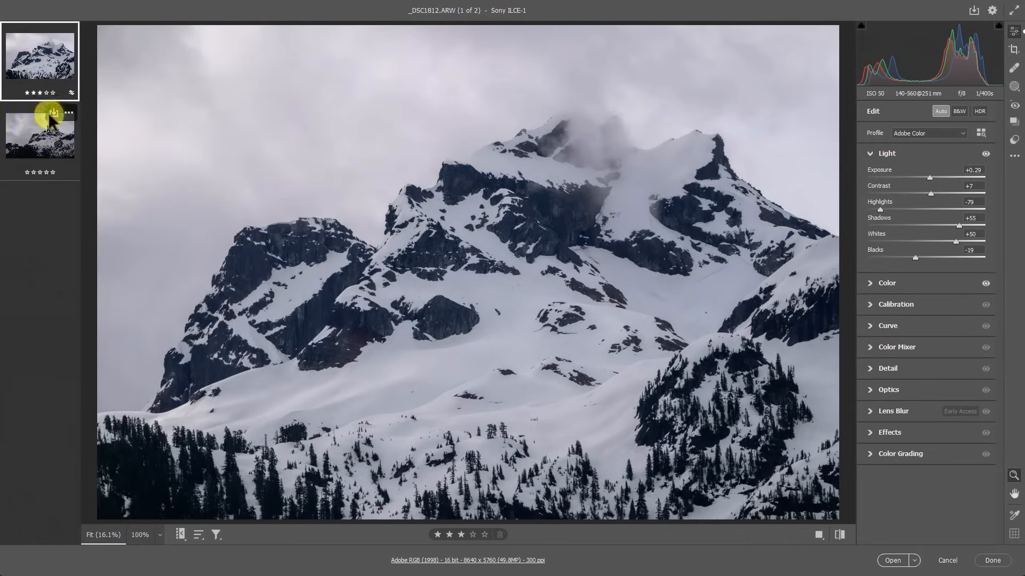
- Start a new Camera Raw profile named EX.3 Drama BW in the Unlocking Raw group, excluding the Basic and Point Curve settings
left_click(1015, 141)
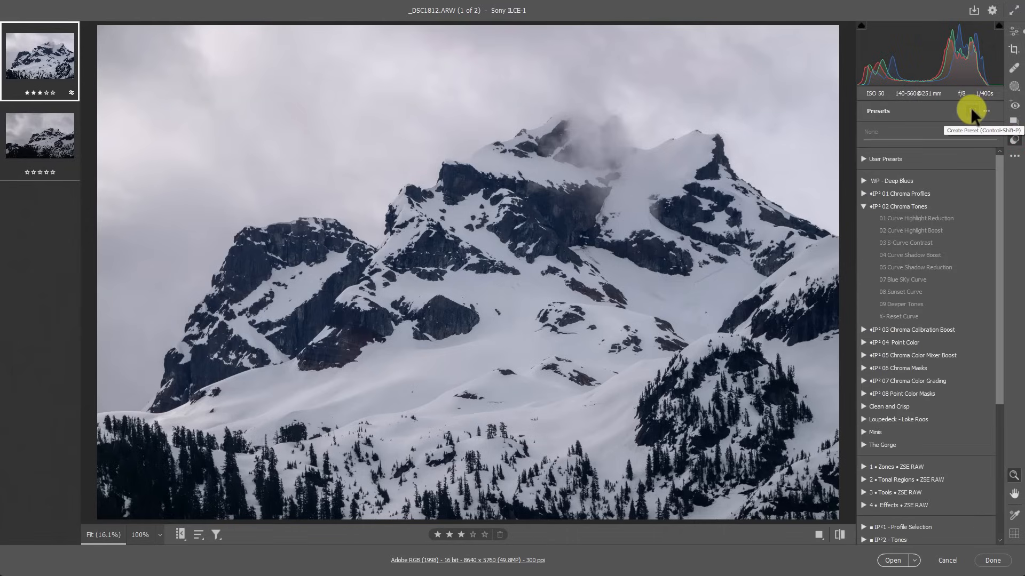
left_click(1014, 30)
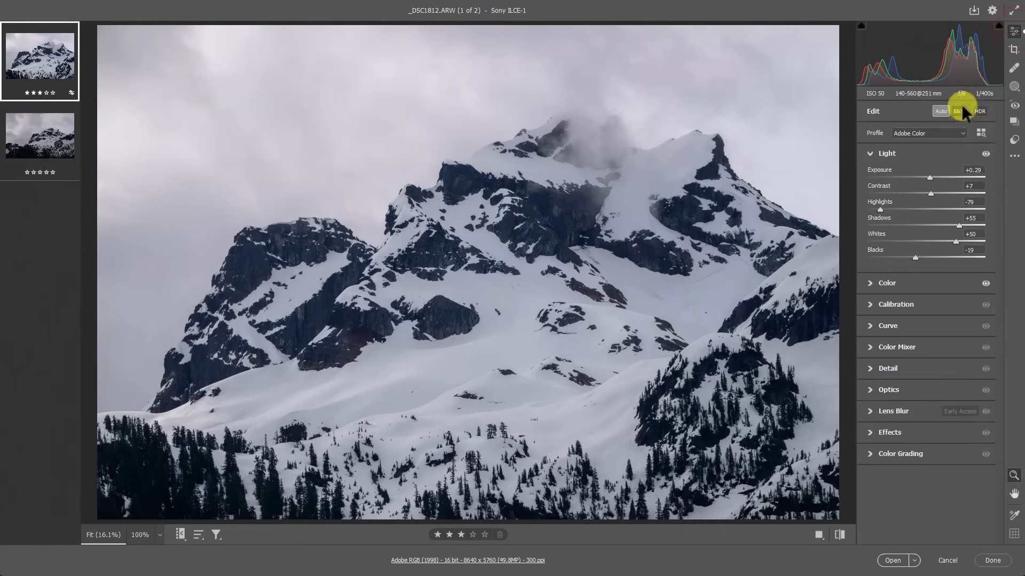
left_click(1013, 155)
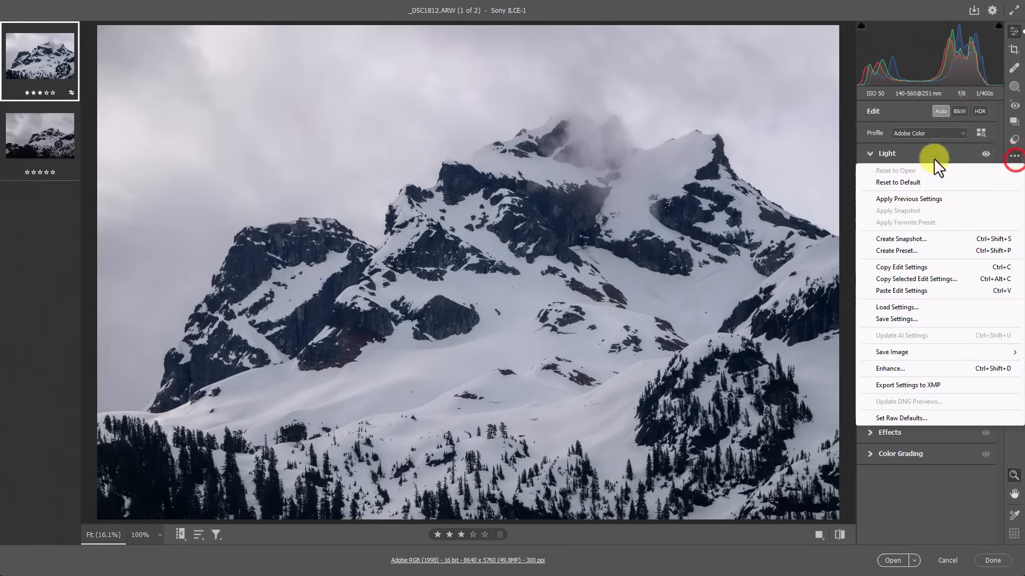
left_click(1014, 141)
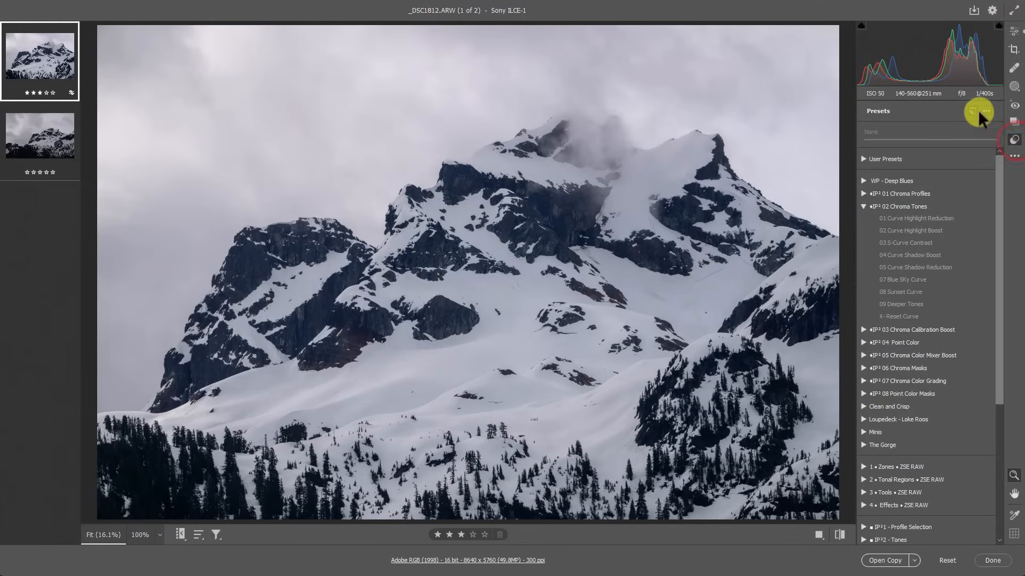
left_click(973, 110, "alt")
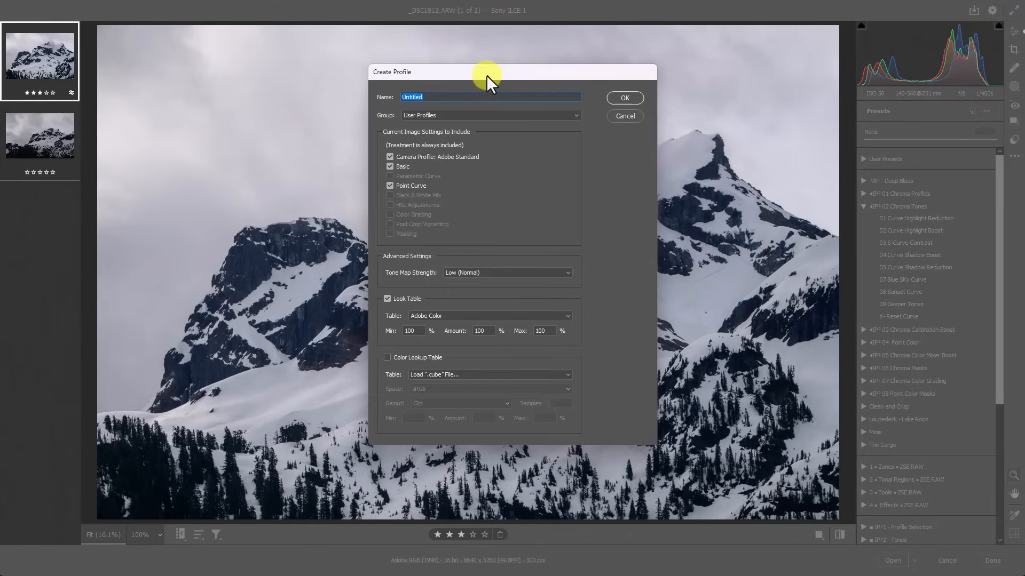
key("ctrl+v")
left_click(472, 115)
left_click(438, 172)
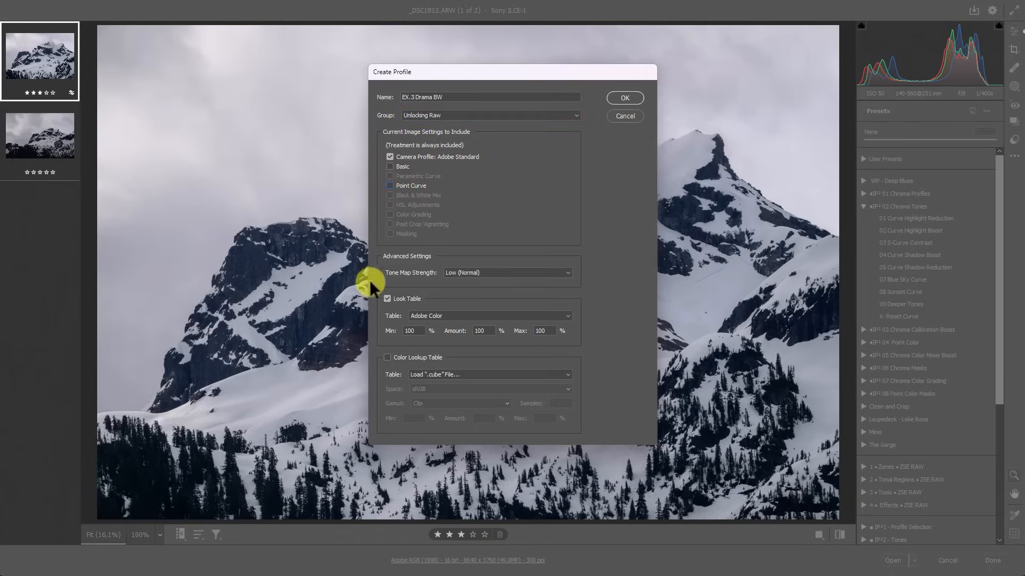
- Load the EX.3 Drama BW cube file as the profile's color lookup table and set its space to Adobe RGB
left_click(394, 356)
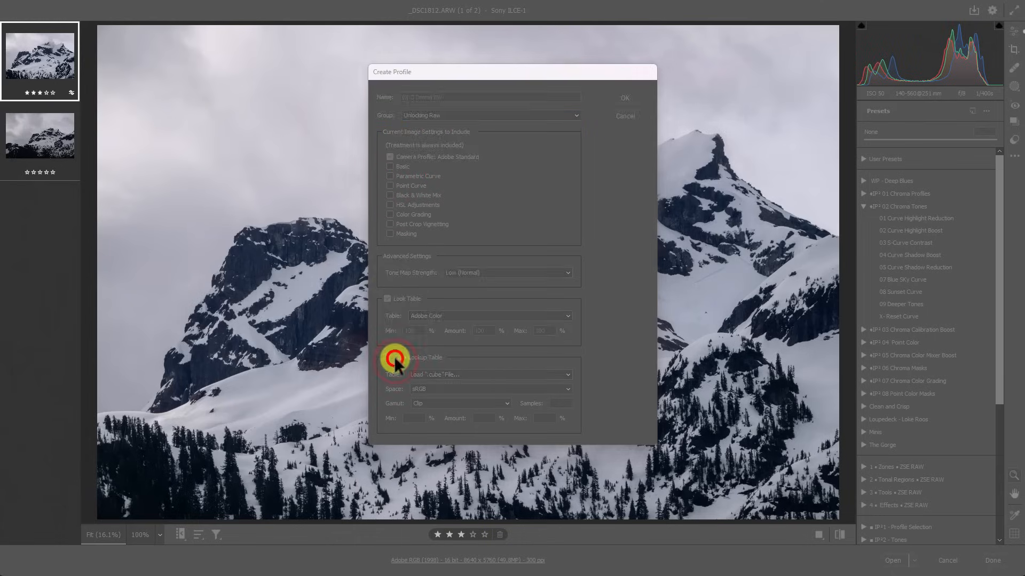
double_click(441, 191)
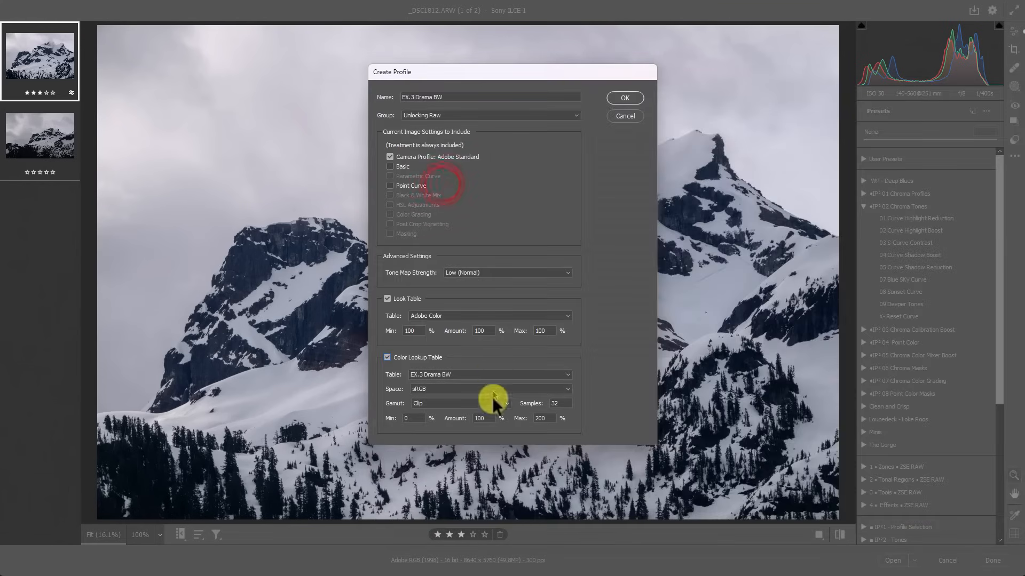
left_click(456, 389)
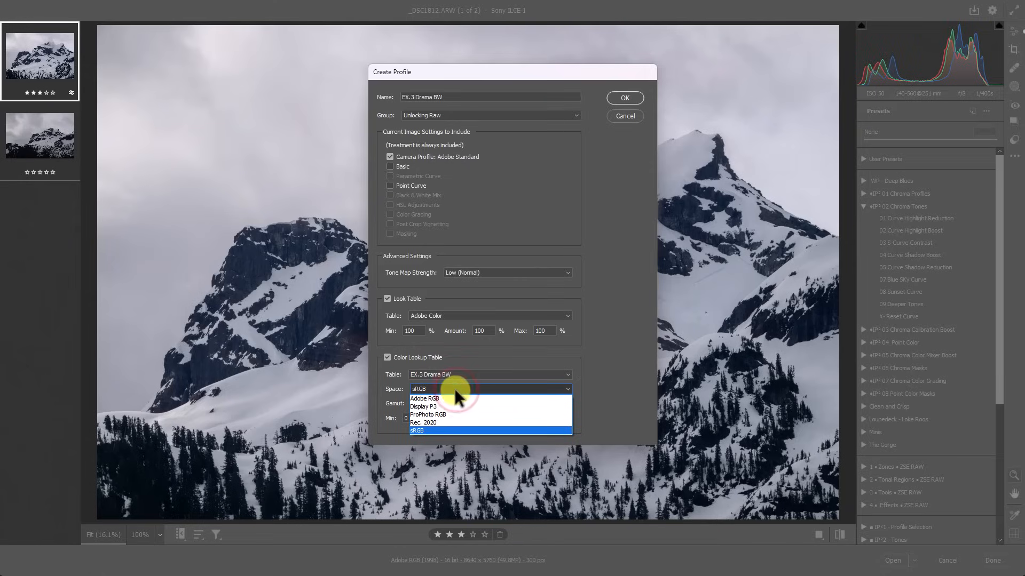
left_click(450, 397)
- Set the color lookup table's minimum to 50% and maximum to 100%, and save the profile
left_click(416, 418)
type("100")
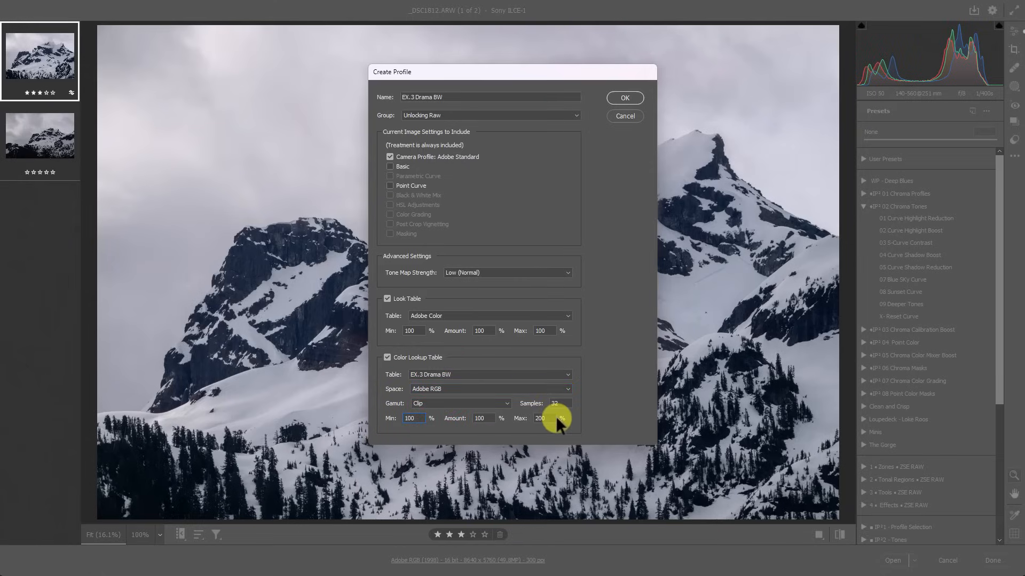
left_click_drag(551, 418, 503, 418)
type("100")
left_click(623, 354)
double_click(421, 415)
type("50")
left_click(624, 98)
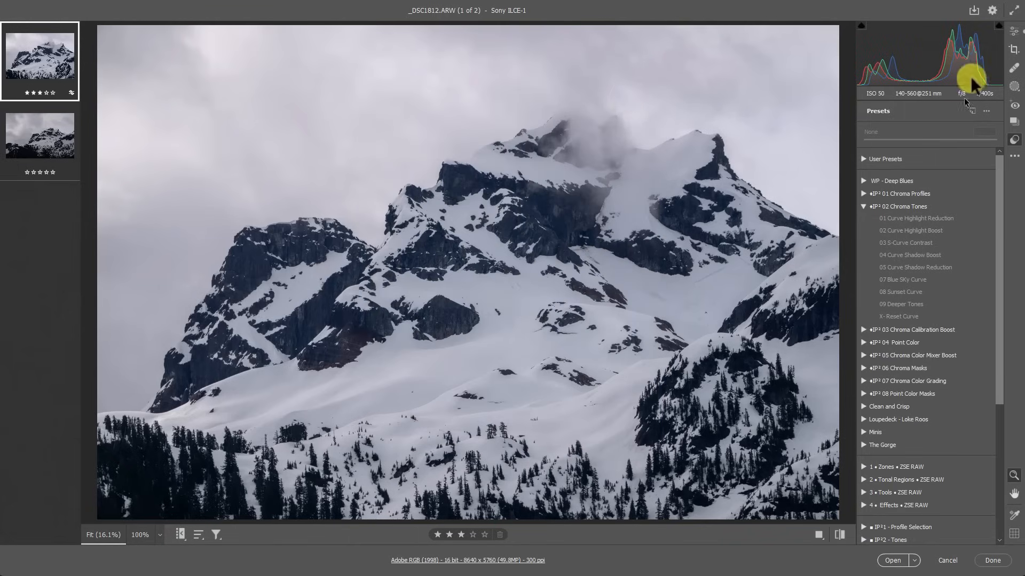
- Apply the EX.3 Drama BW profile from the Unlocking Raw group to the mountain photo and set its amount to 112
left_click(1014, 31)
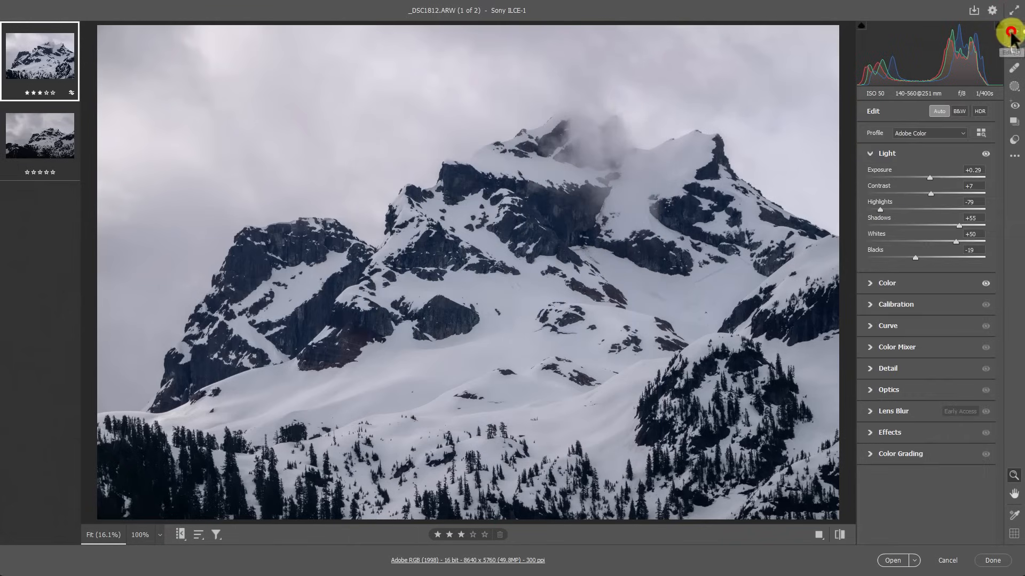
left_click(981, 132)
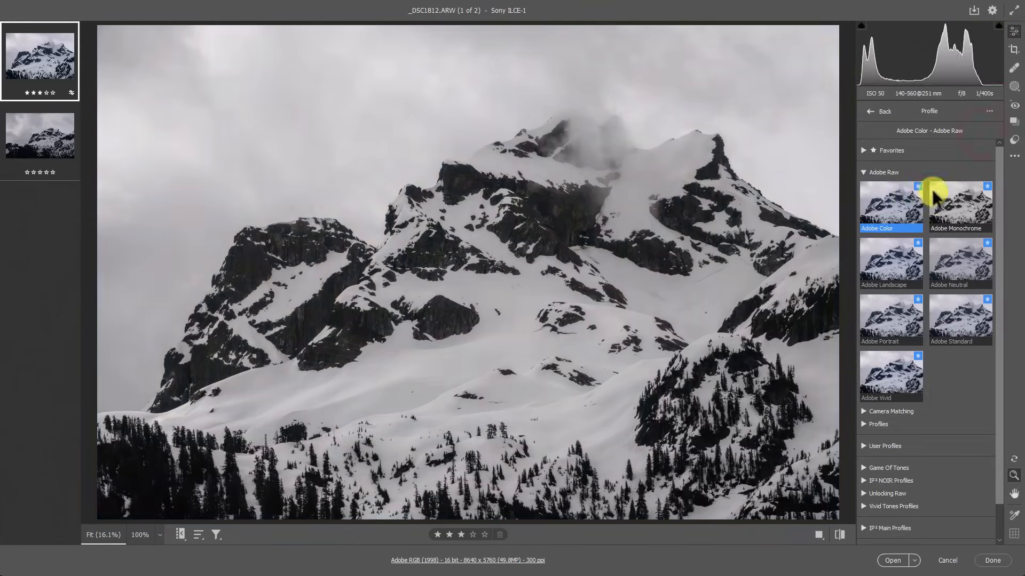
left_click(865, 491)
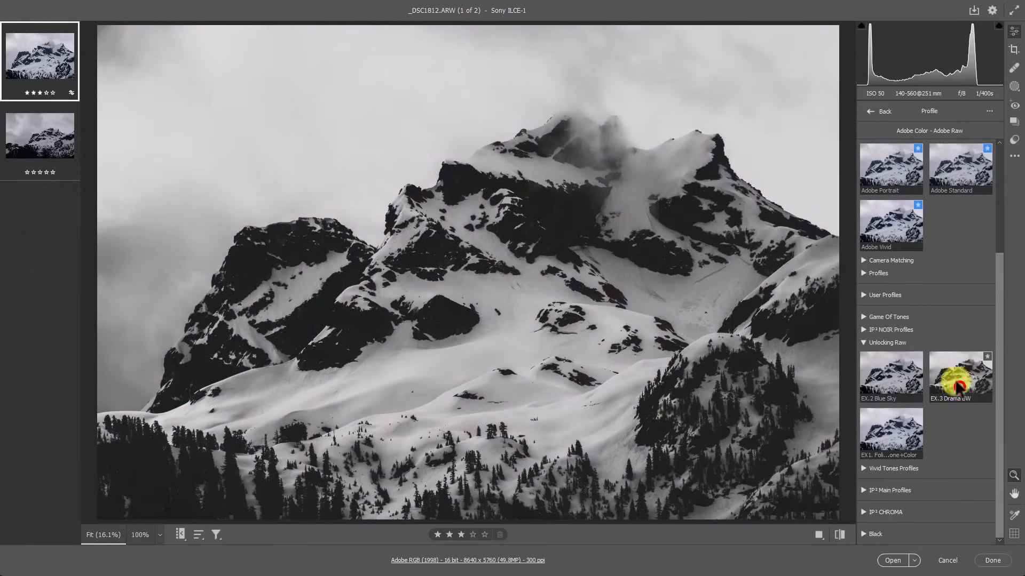
left_click(958, 380)
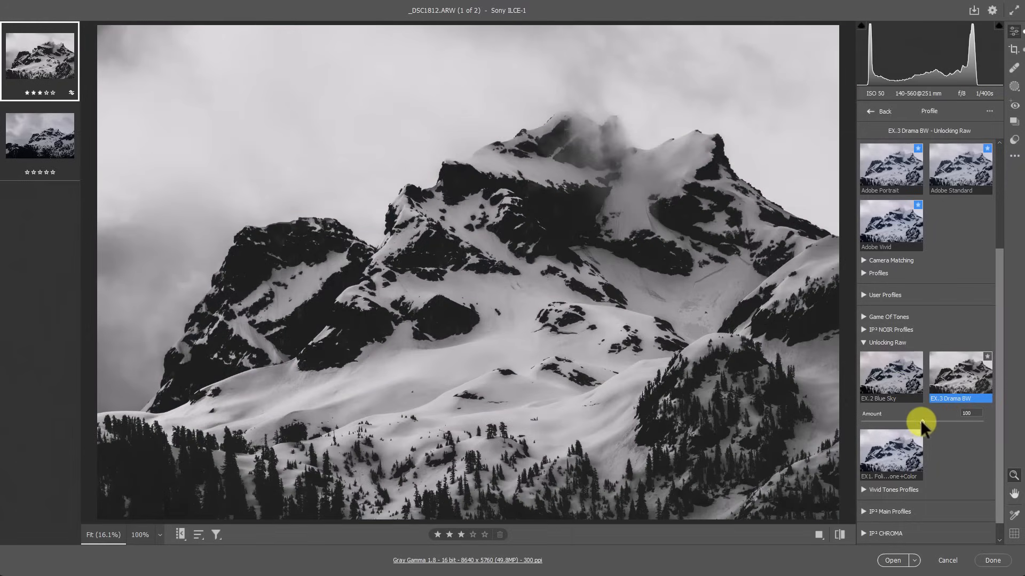
mouse_move(920, 419)
left_mouse_down()
mouse_move(979, 416)
mouse_move(863, 415)
mouse_move(925, 412)
mouse_move(881, 411)
mouse_move(927, 401)
left_mouse_up()
left_click(965, 448)
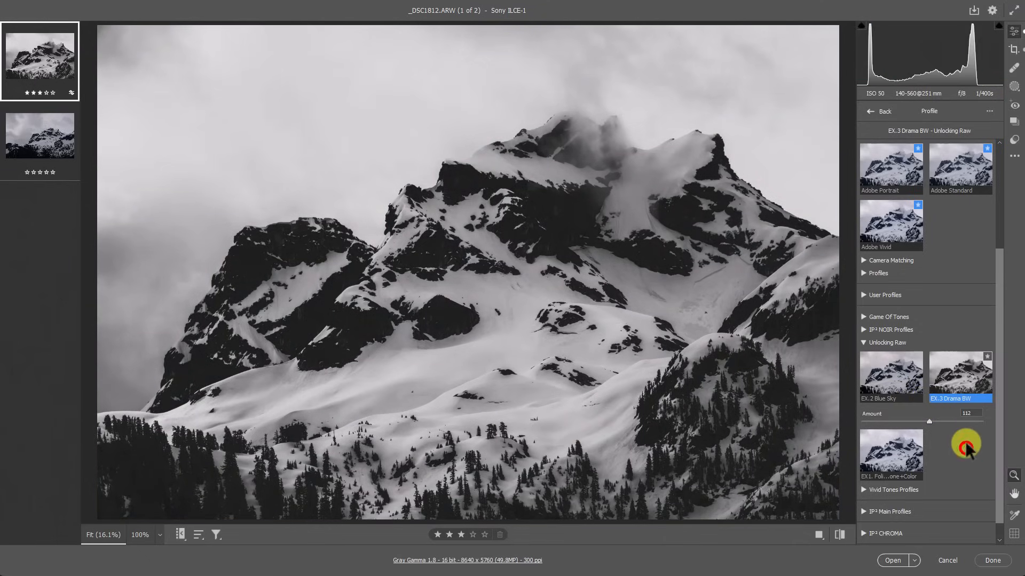
- Open the EX.3 Drama BW profile's rename settings and set its applicable model to Images from All Models and Formats
left_click(973, 343)
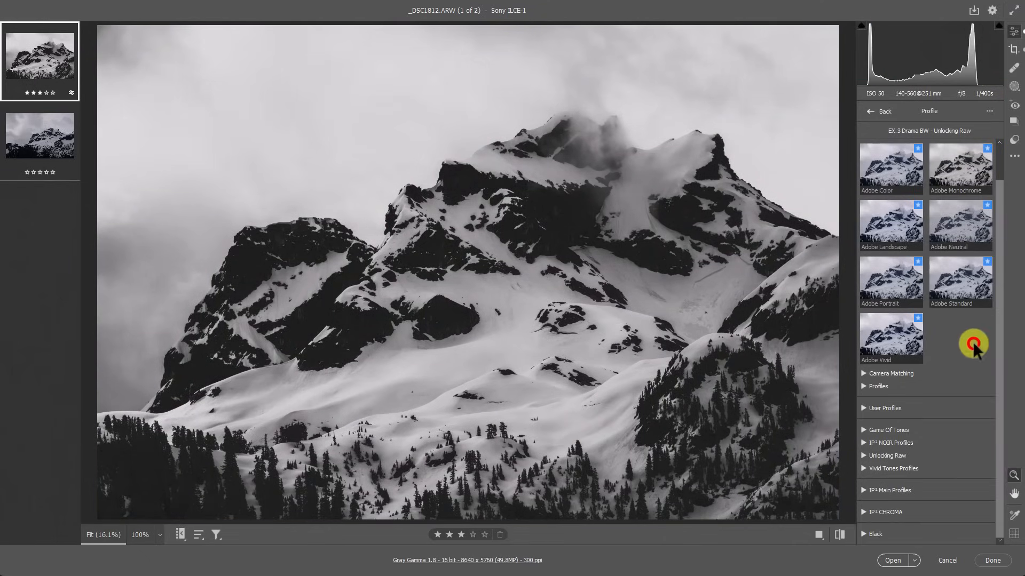
left_click(869, 455)
scroll(949, 371, "down", 2)
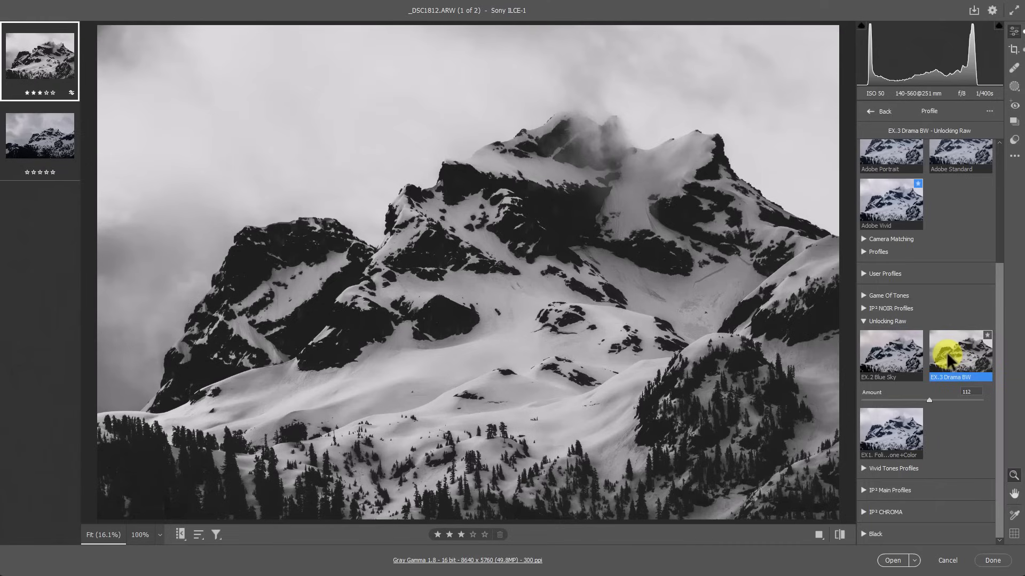
key("alt")
right_click(947, 356)
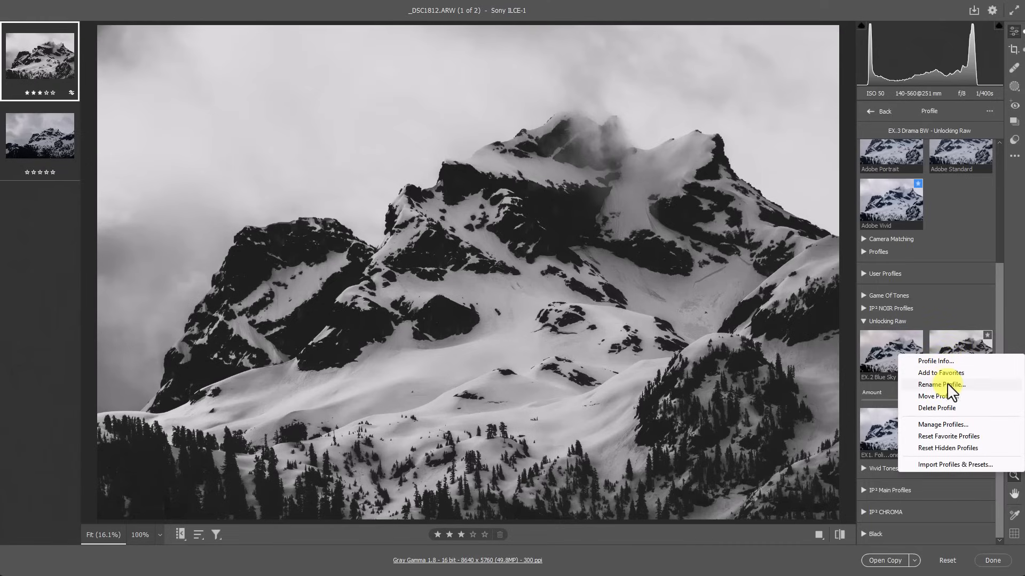
left_click(952, 383)
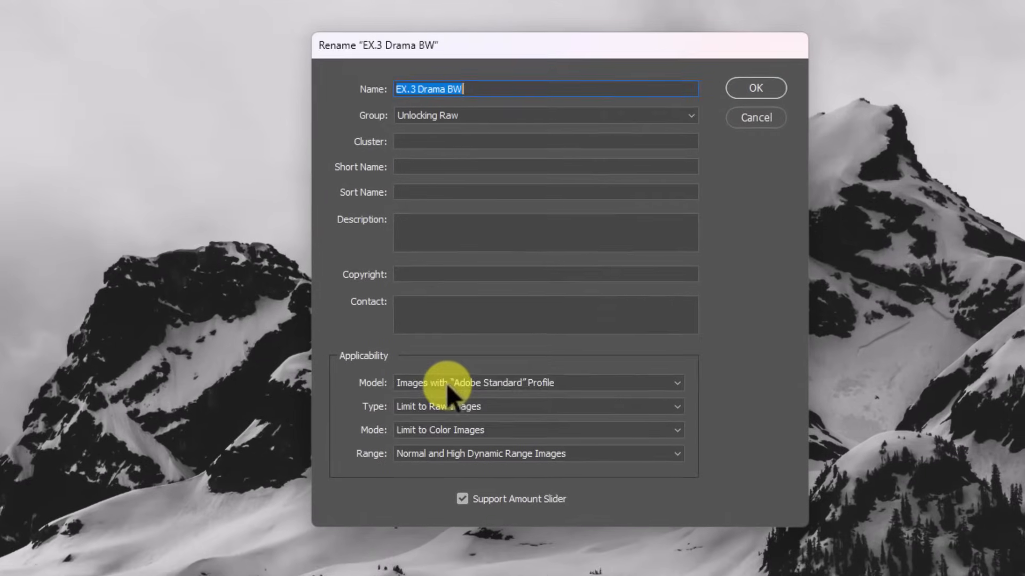
left_click(446, 384)
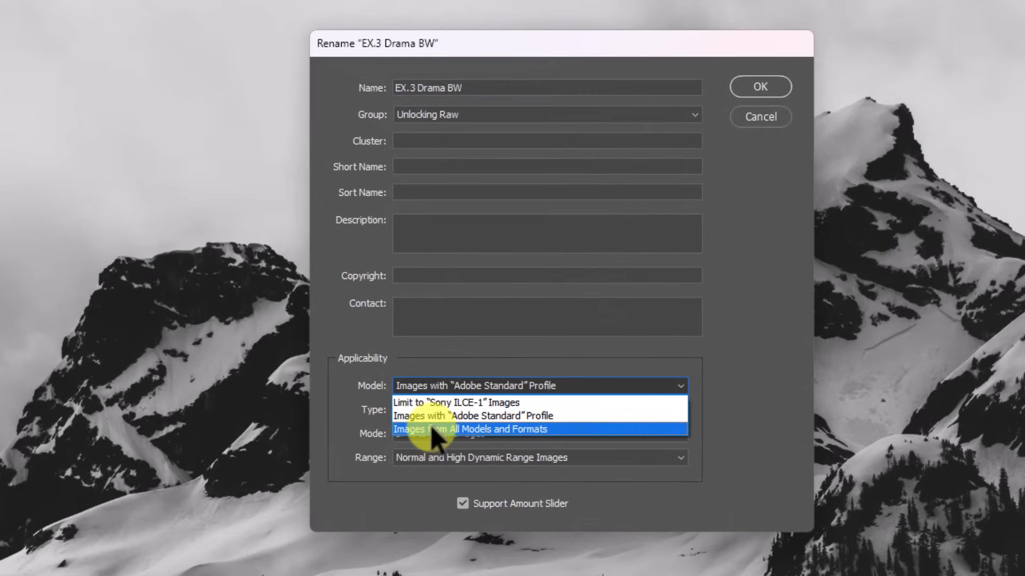
left_click(431, 428)
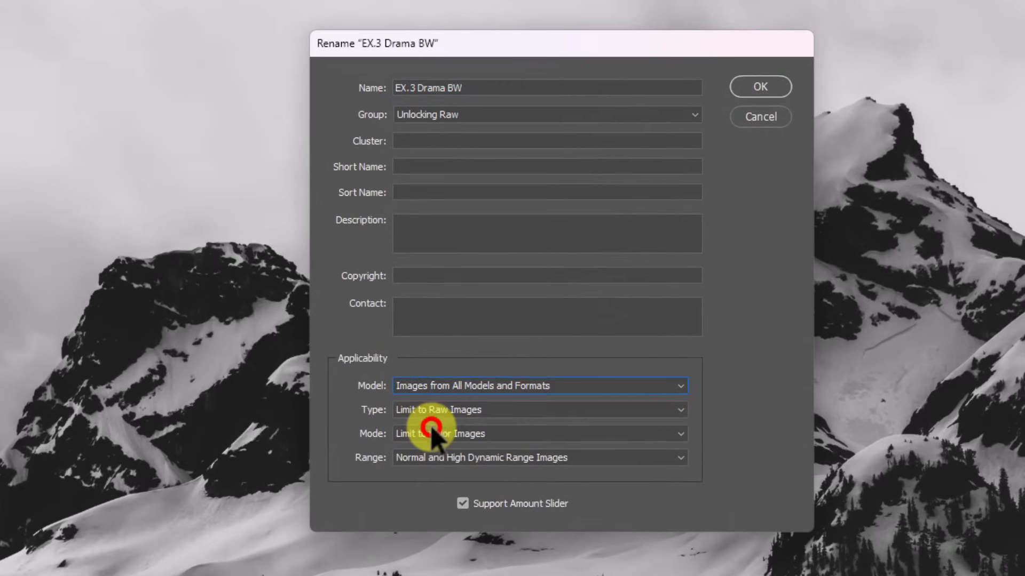
left_click(442, 389)
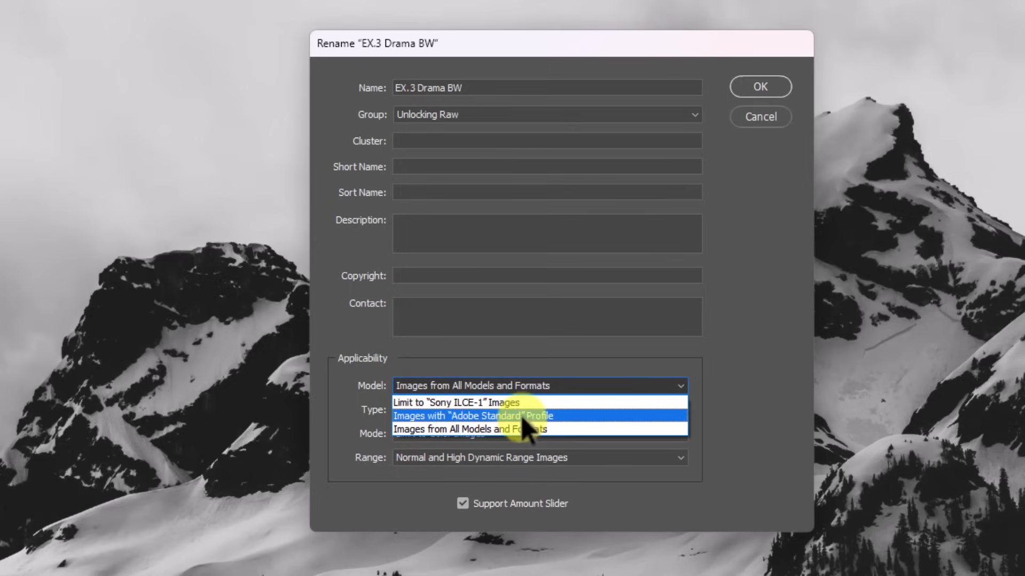
left_click(522, 366)
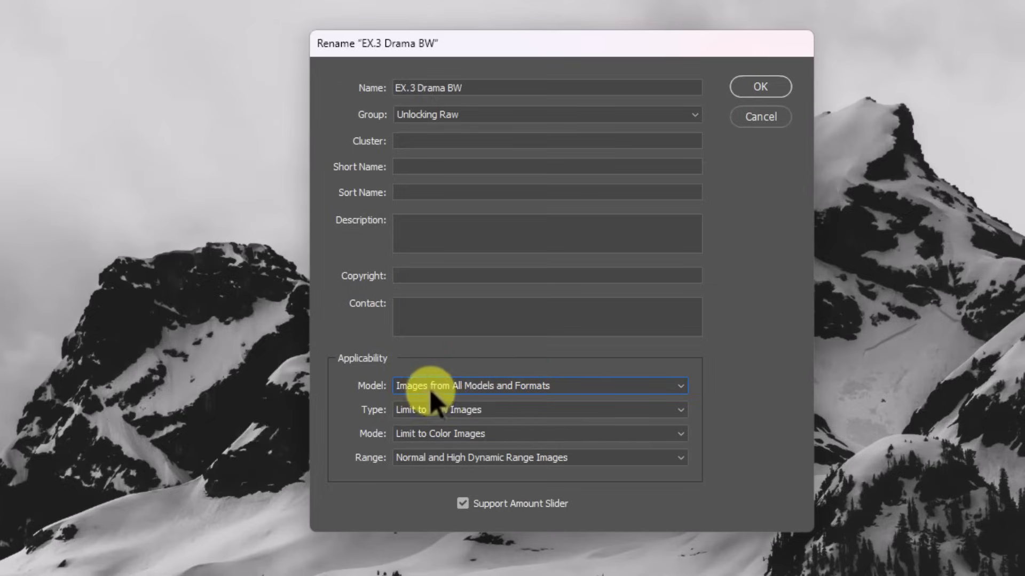
- Set the profile's applicability to Raw and Non-Raw Images, Color and Monochrome Images, and limit the model to "Sony ILCE-1" Images
left_click(496, 412)
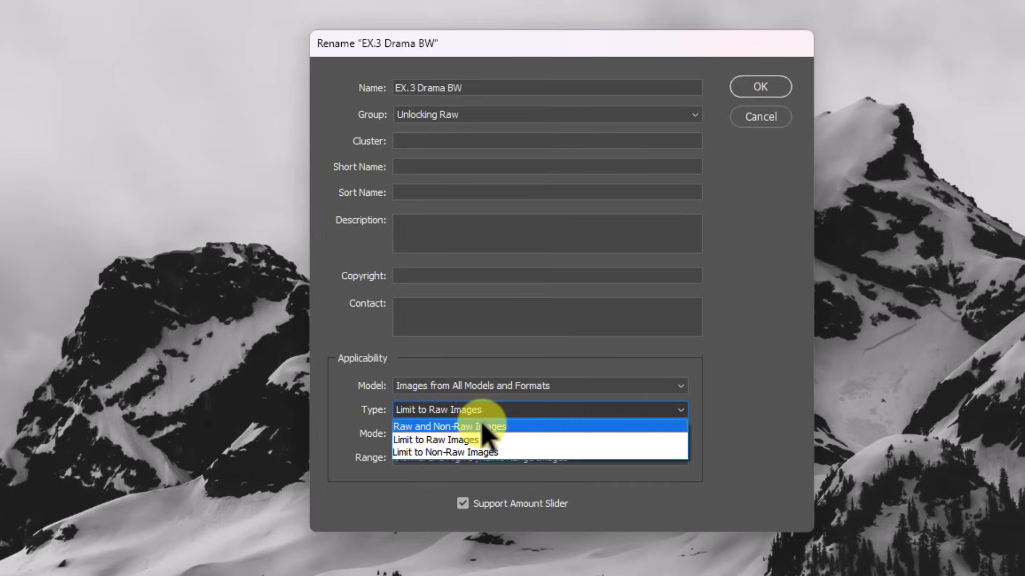
left_click(524, 427)
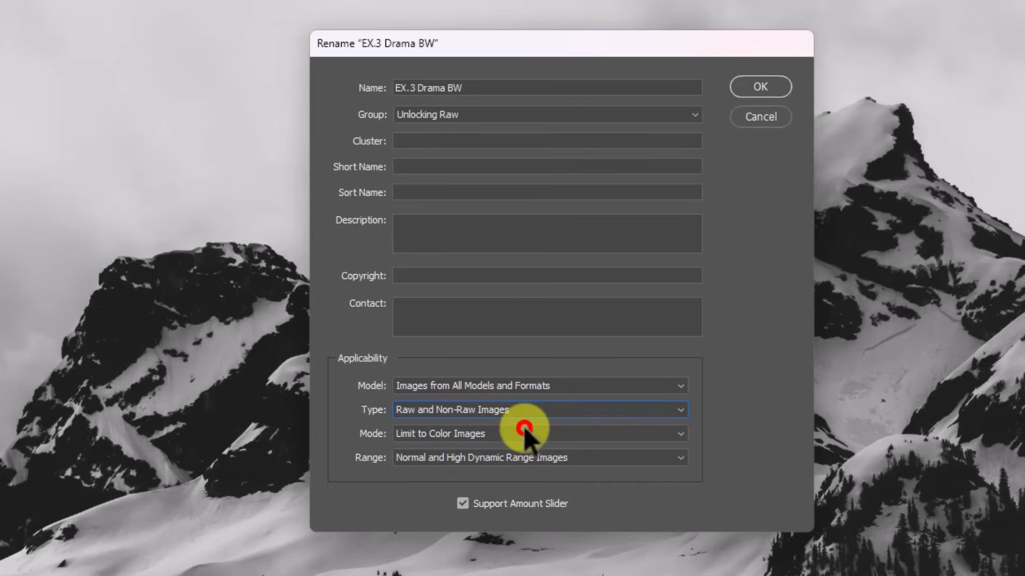
left_click(457, 433)
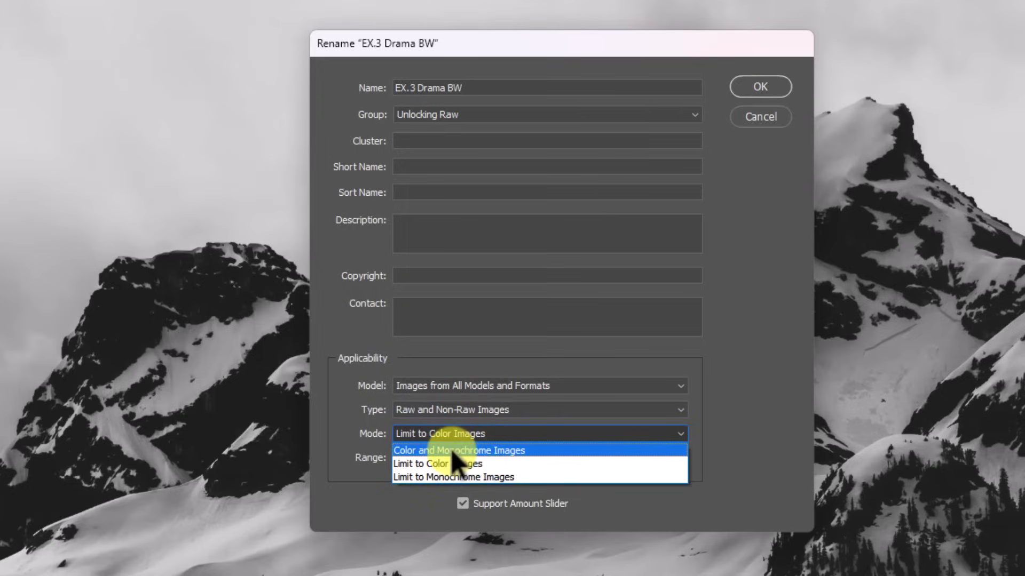
left_click(452, 451)
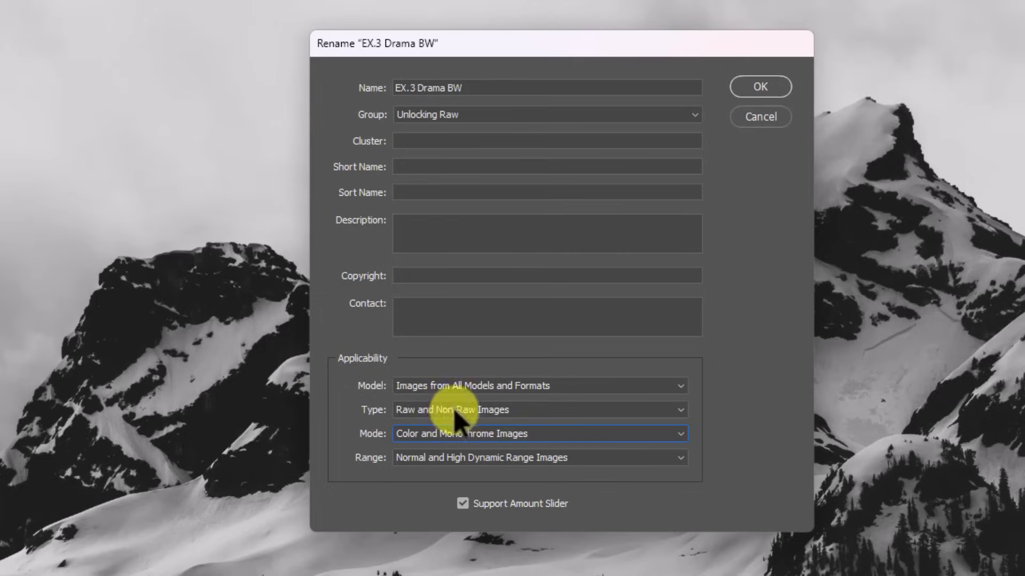
left_click(484, 382)
left_click(491, 403)
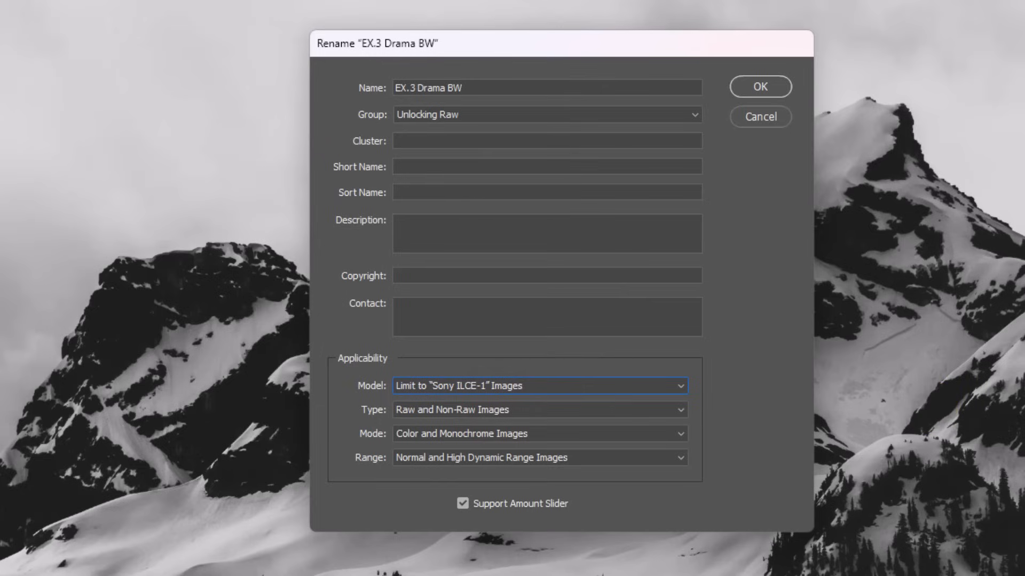
- Set the EX.3 Drama BW profile's applicable model to Images from All Models and Formats and save its settings
left_click(515, 389)
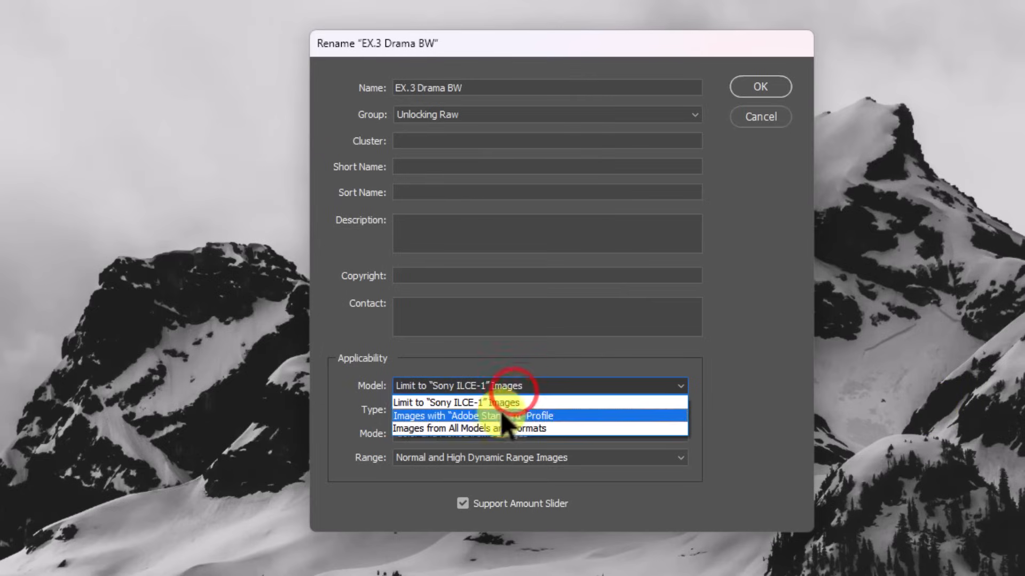
left_click(491, 431)
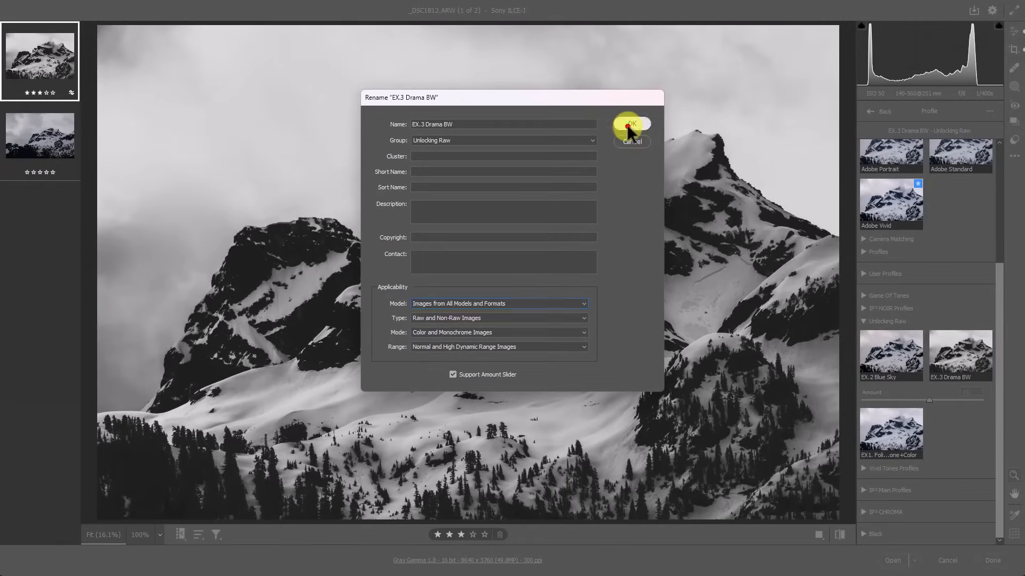
left_click(628, 124)
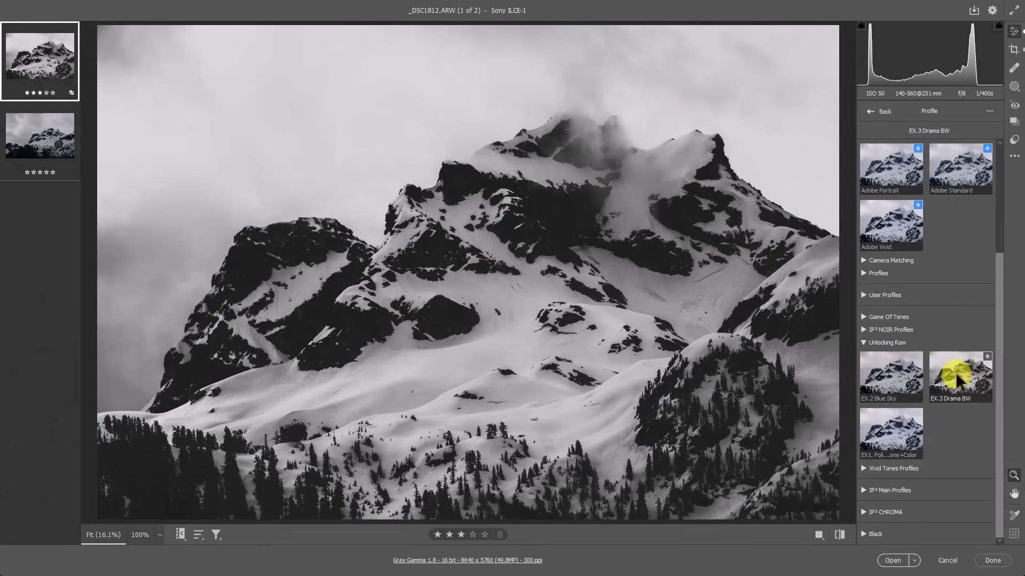
- Make the EX.2 Blue Sky profile apply to Images from All Models and Formats, Raw and Non-Raw Images, and Color and Monochrome Images
key("alt")
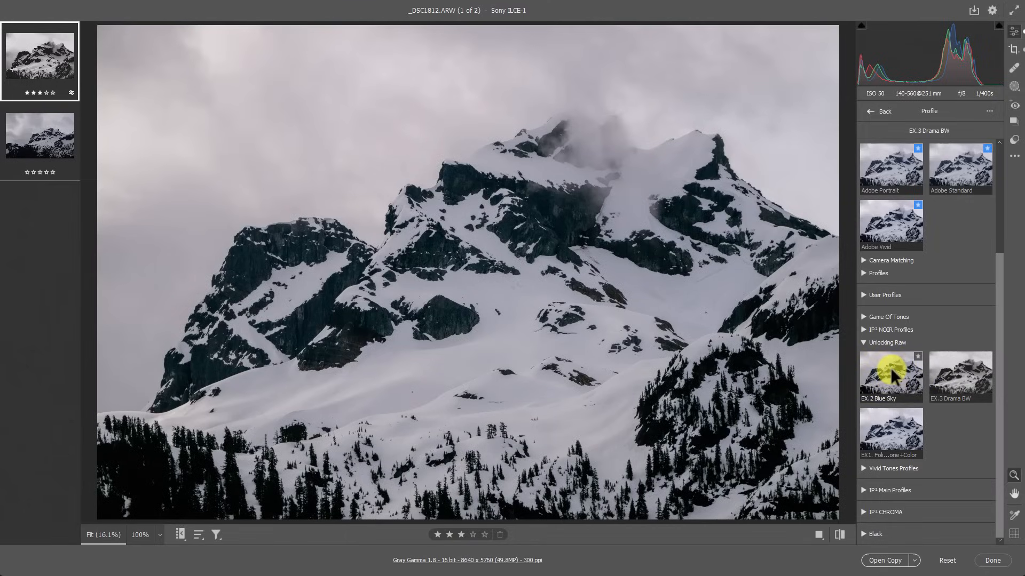
right_click(889, 368)
left_click(899, 396)
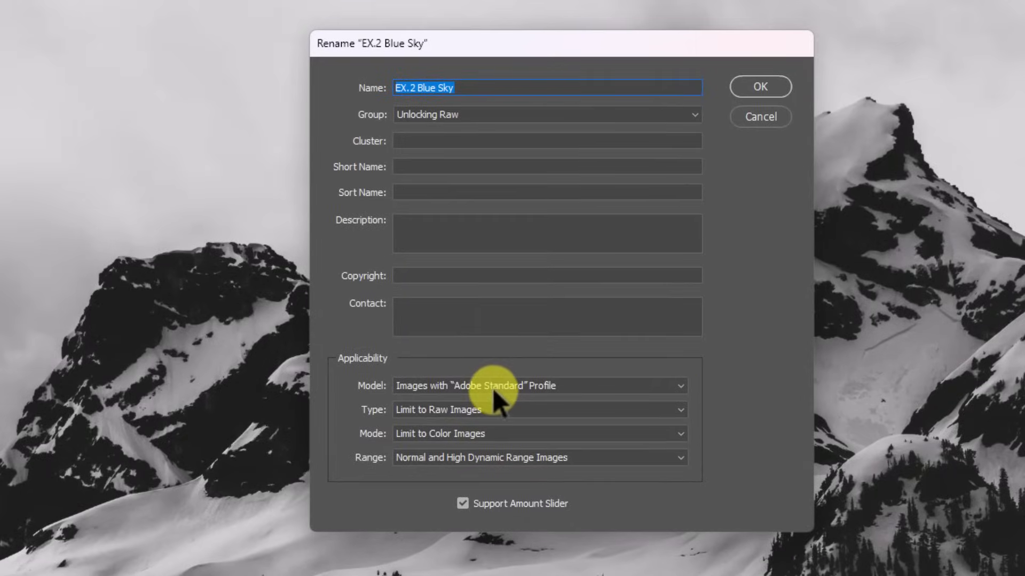
left_click(492, 389)
left_click(477, 424)
left_click(484, 410)
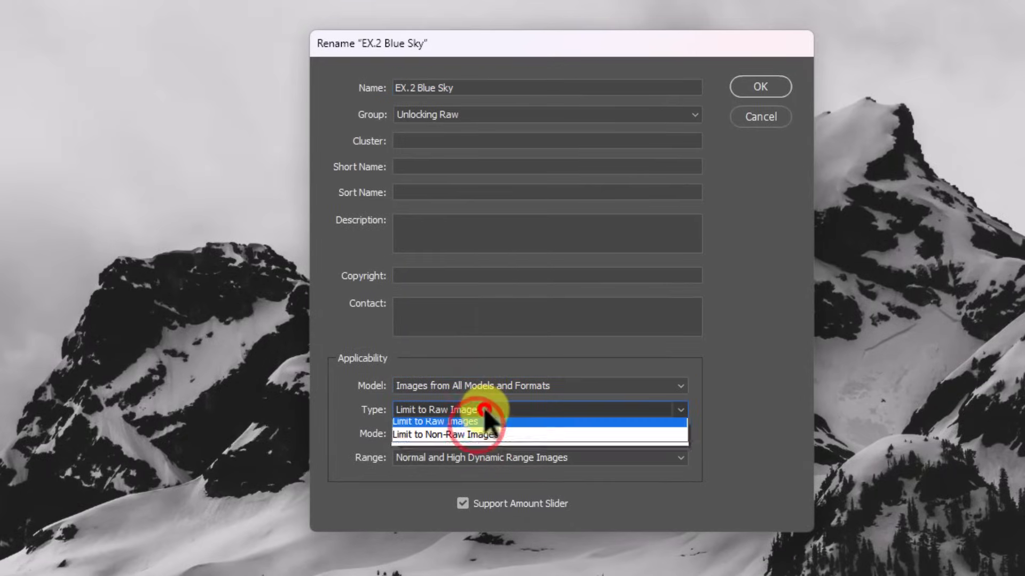
left_click(479, 422)
left_click(498, 439)
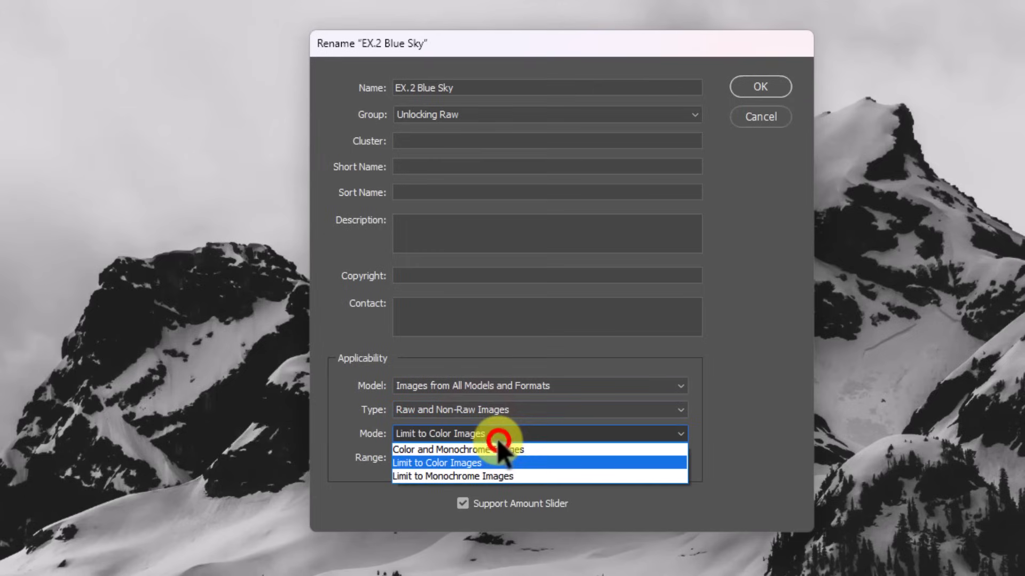
left_click(493, 450)
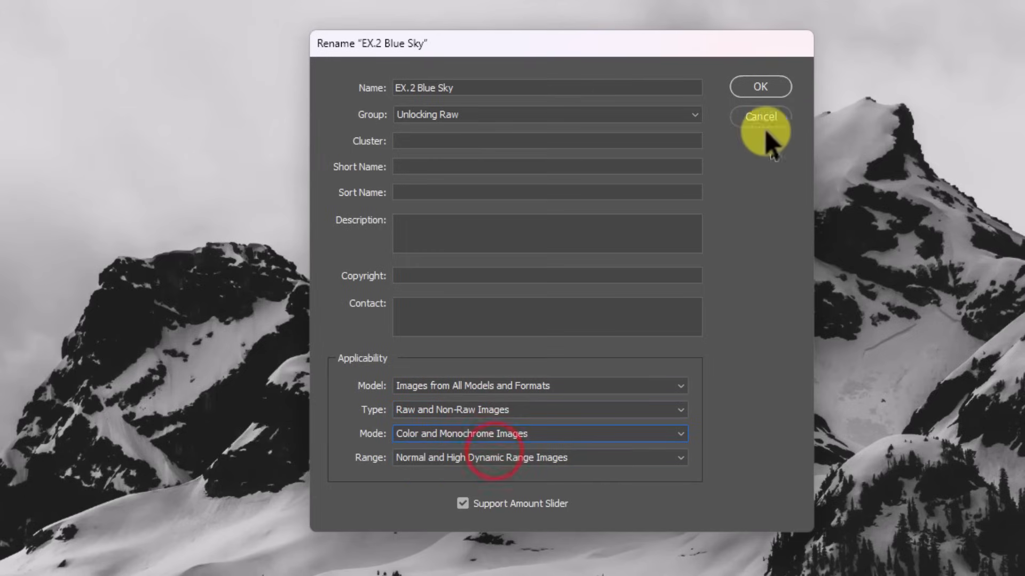
left_click(762, 86)
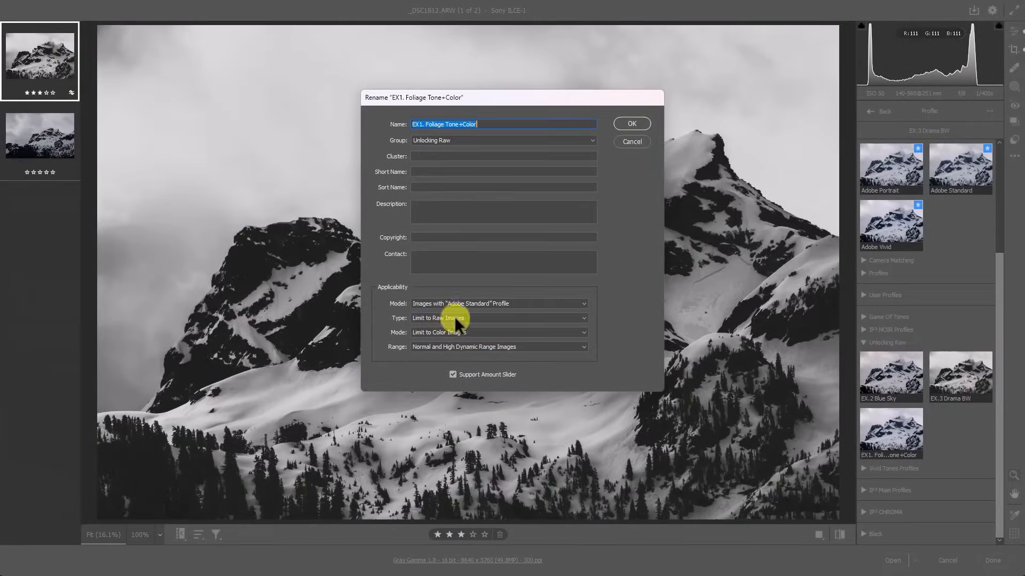
- Make the EX1. Foliage Tone+Color profile apply to Images from All Models and Formats, Raw and Non-Raw Images, and Color and Monochrome Images
left_click(454, 318)
left_click(456, 308)
left_click(455, 305)
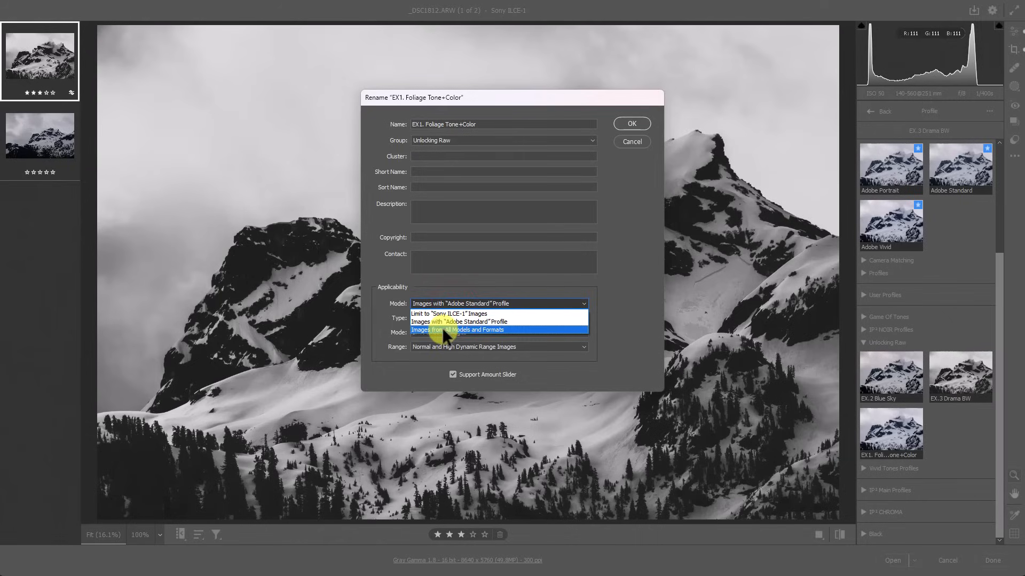
left_click(443, 330)
left_click(457, 318)
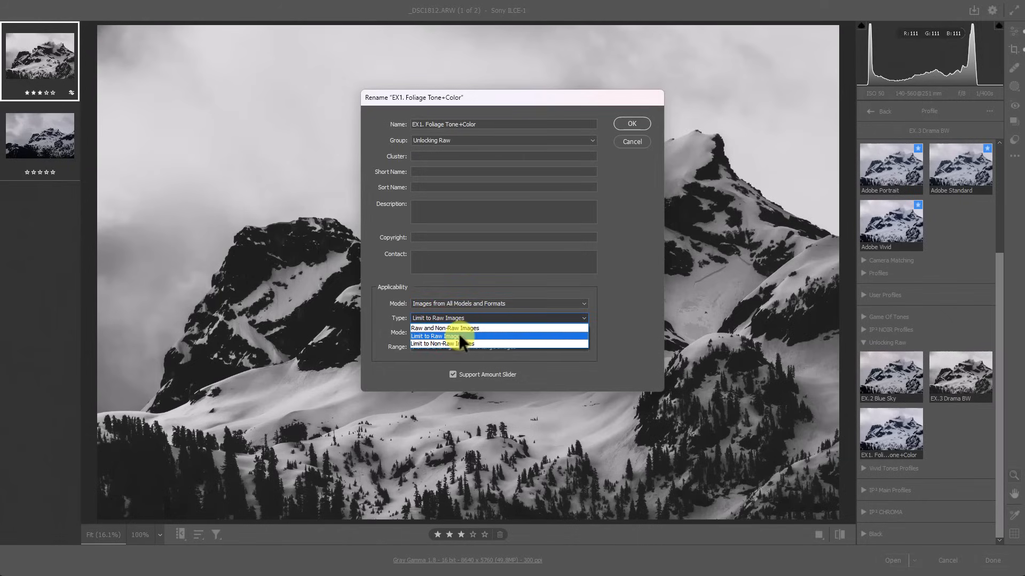
left_click(459, 343)
left_click(465, 318)
left_click(463, 327)
left_click(464, 332)
left_click(457, 342)
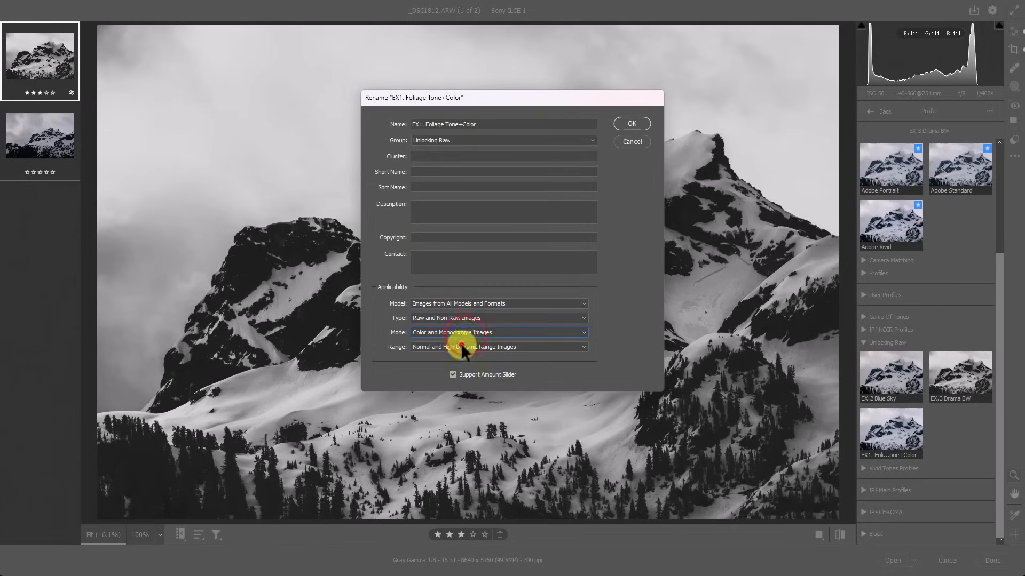
left_click(630, 123)
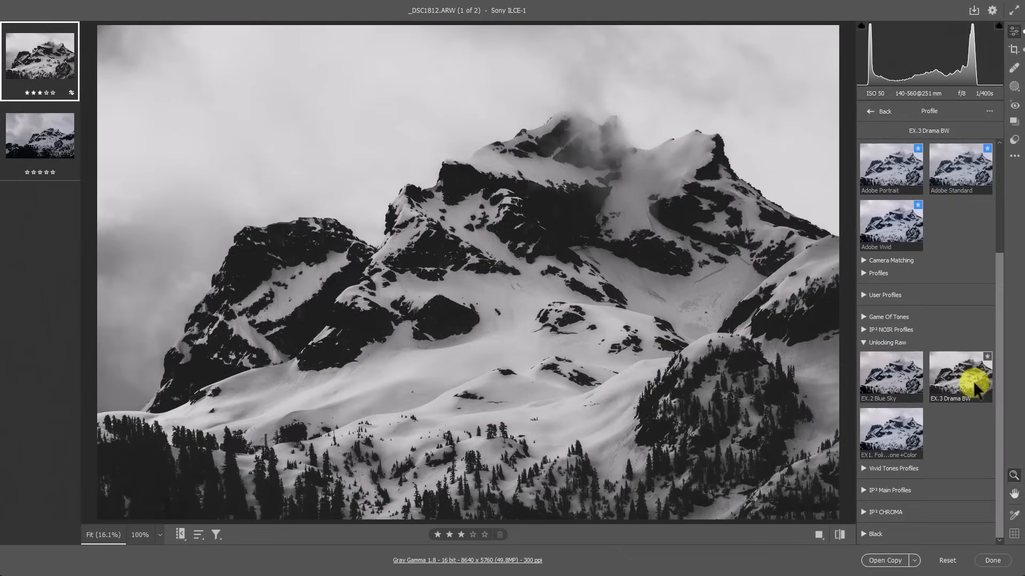
- Turn off Support Amount Slider for the EX.3 Drama BW profile and apply that profile to the mountain photo
right_click(972, 382)
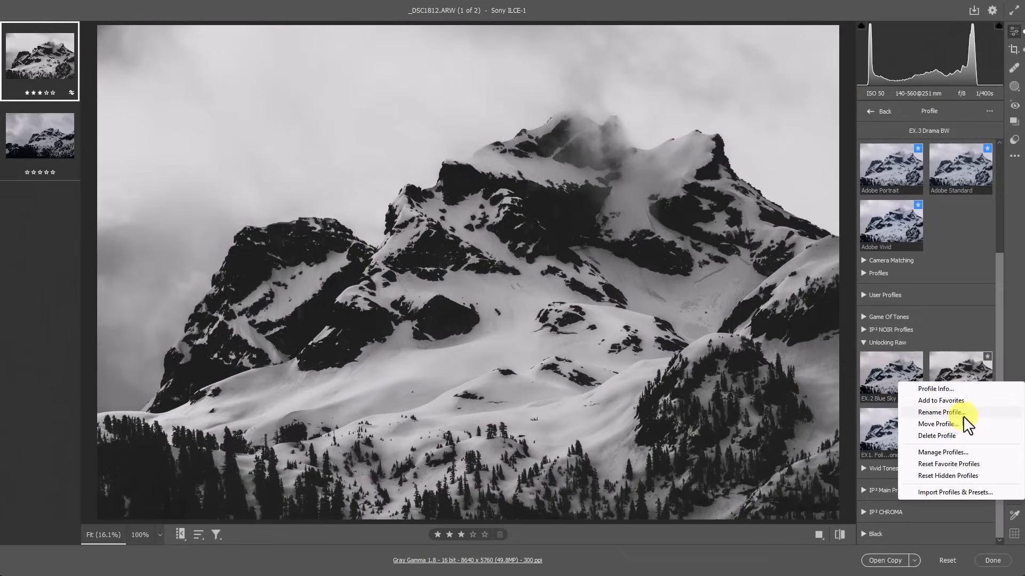
left_click(960, 412)
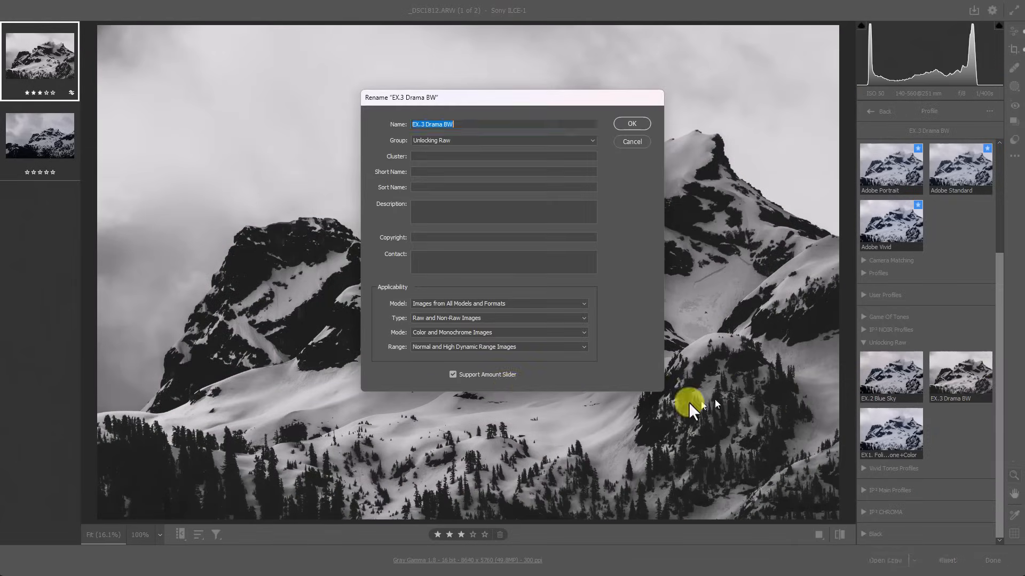
left_click(472, 373)
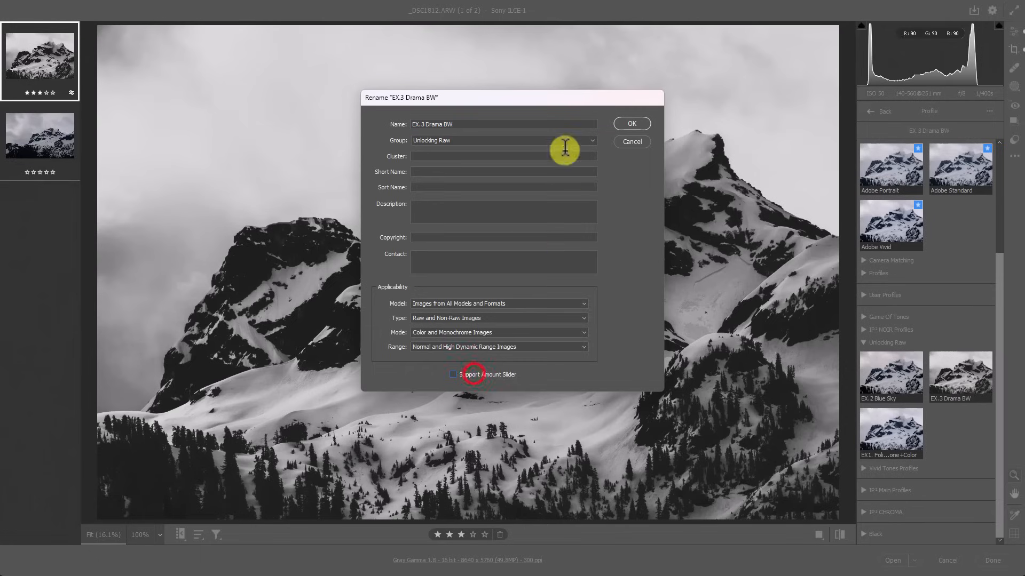
left_click(633, 124)
left_click(943, 364)
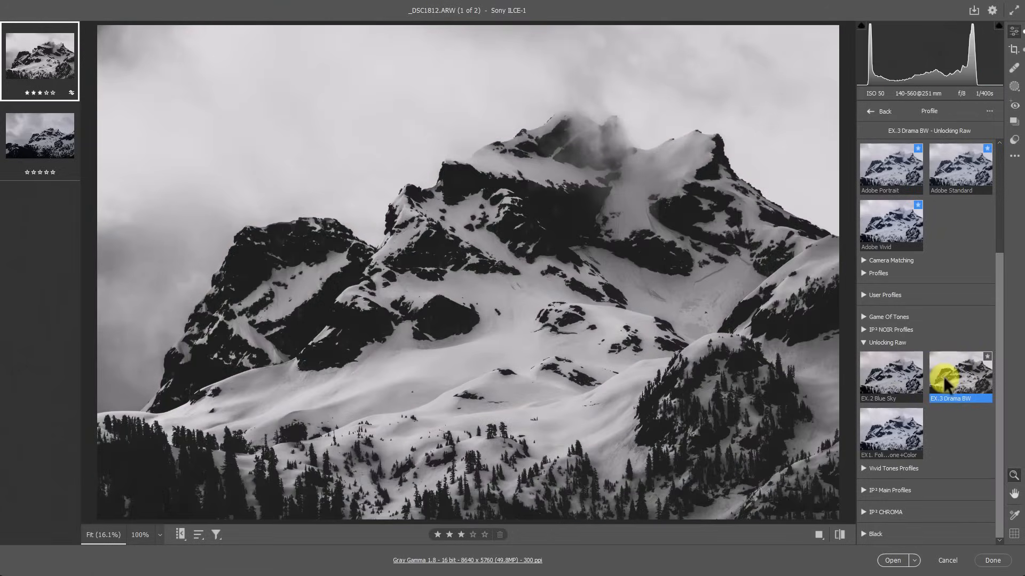
left_click(955, 372)
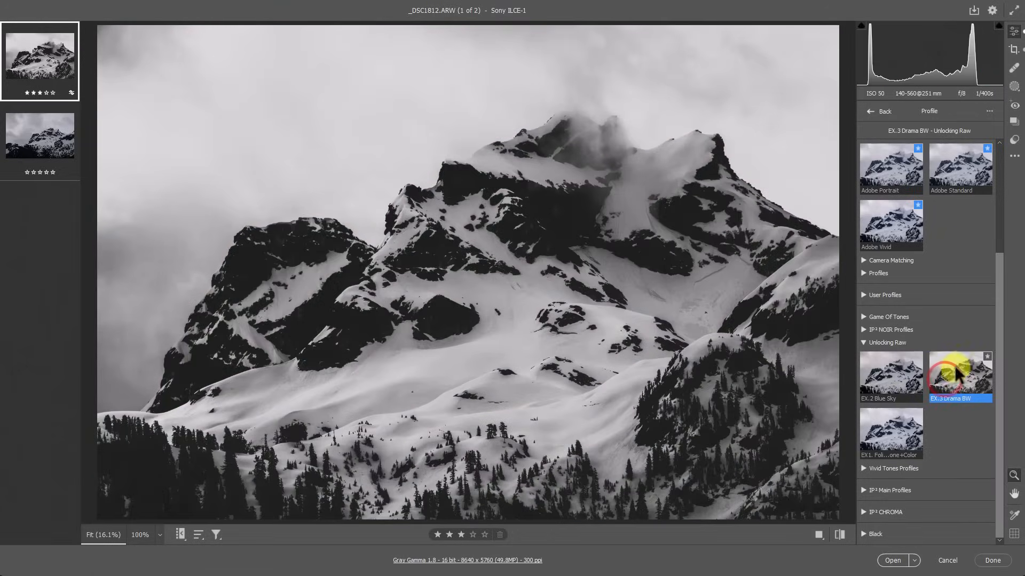
- Return to the edit settings and adjust the photo's light with Exposure +0.05, Highlights -86 and Shadows +100
left_click(869, 110)
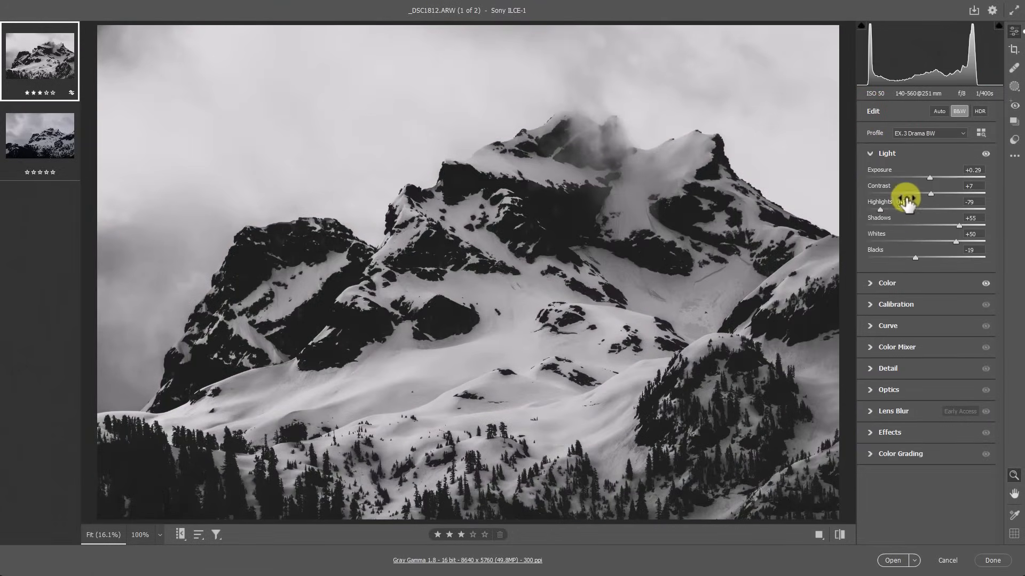
left_click_drag(929, 176, 924, 175)
left_click_drag(878, 210, 875, 210)
left_click_drag(961, 224, 991, 221)
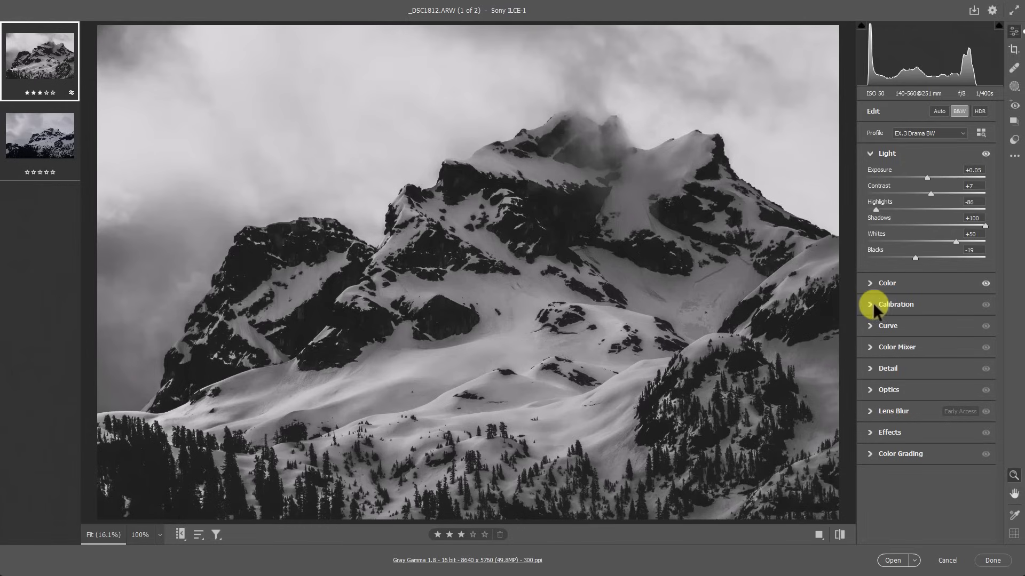
- Examine the Color Mixer's hue, saturation and luminance controls for the black-and-white profiled photo
left_click(866, 343)
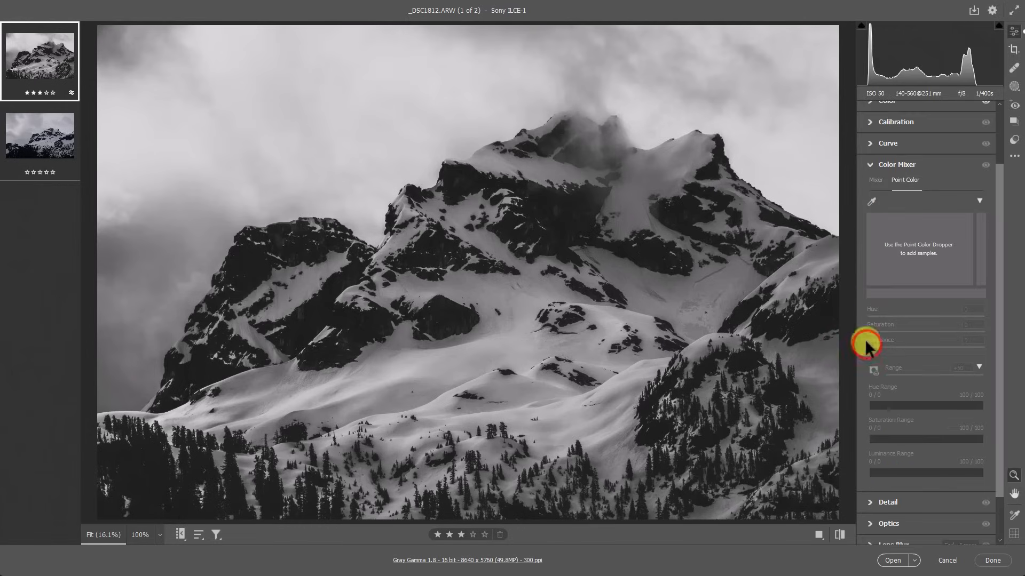
left_click(876, 179)
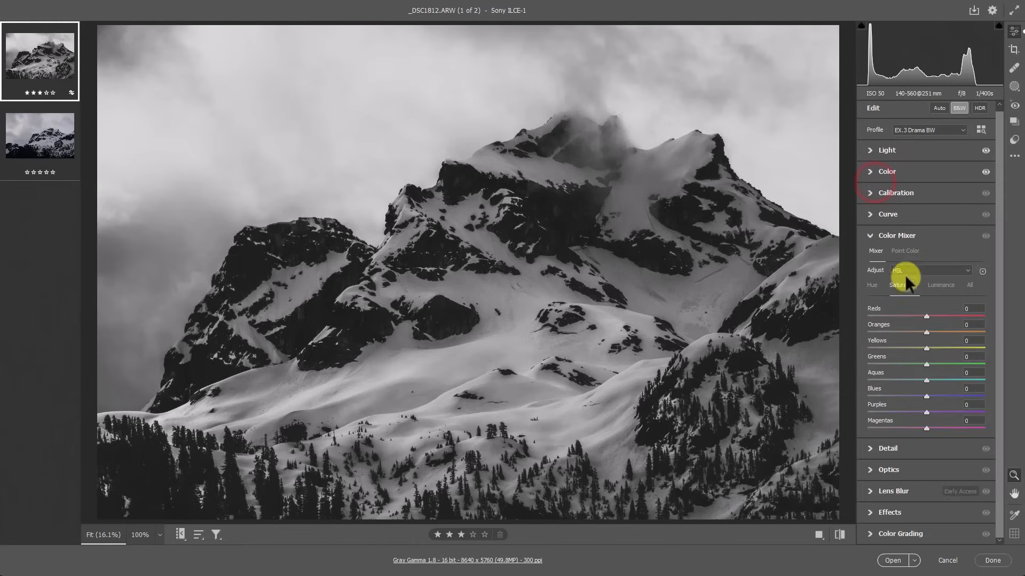
left_click(872, 284)
left_click(897, 287)
left_click(932, 285)
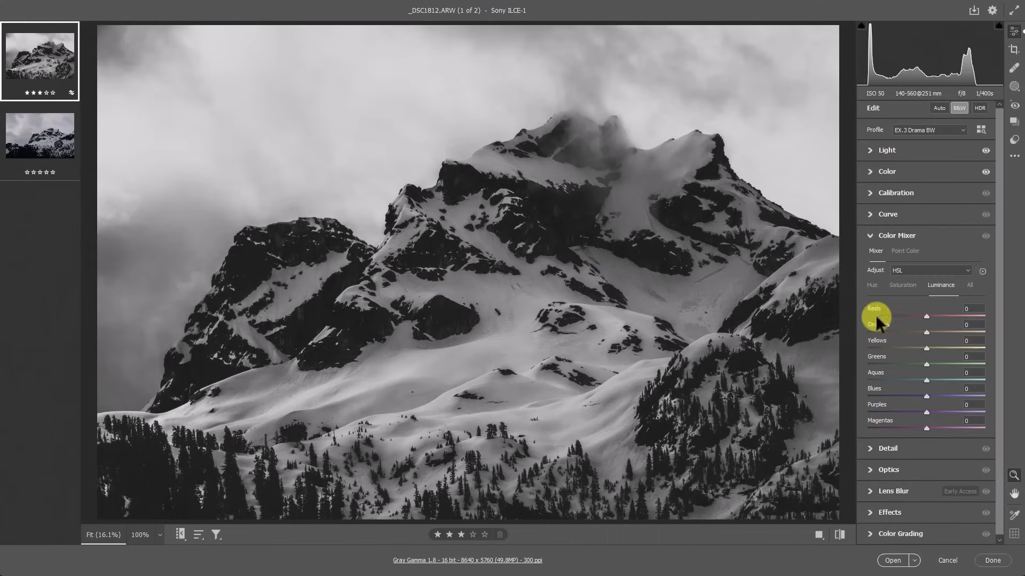
left_click(868, 230)
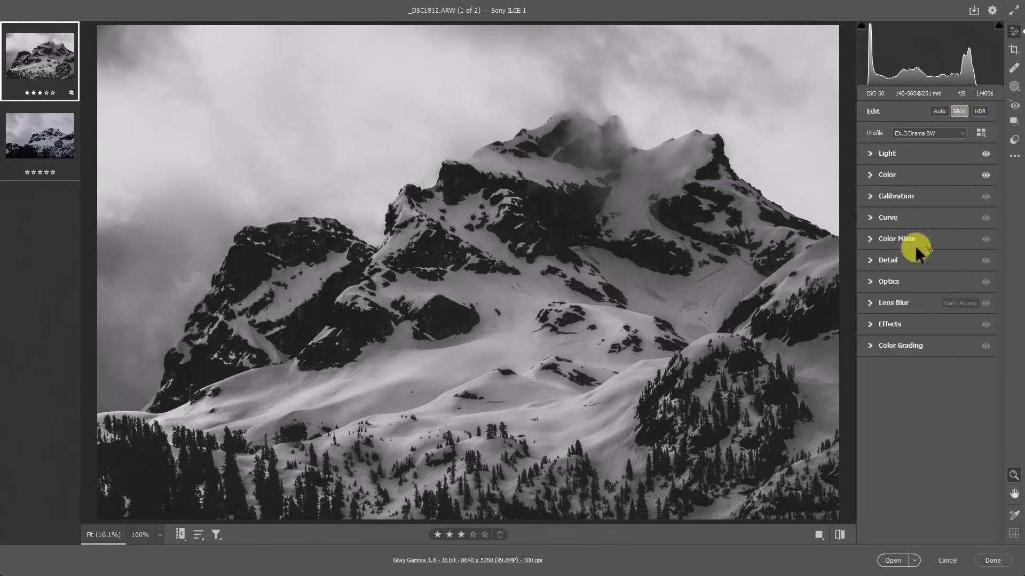
left_click(867, 239)
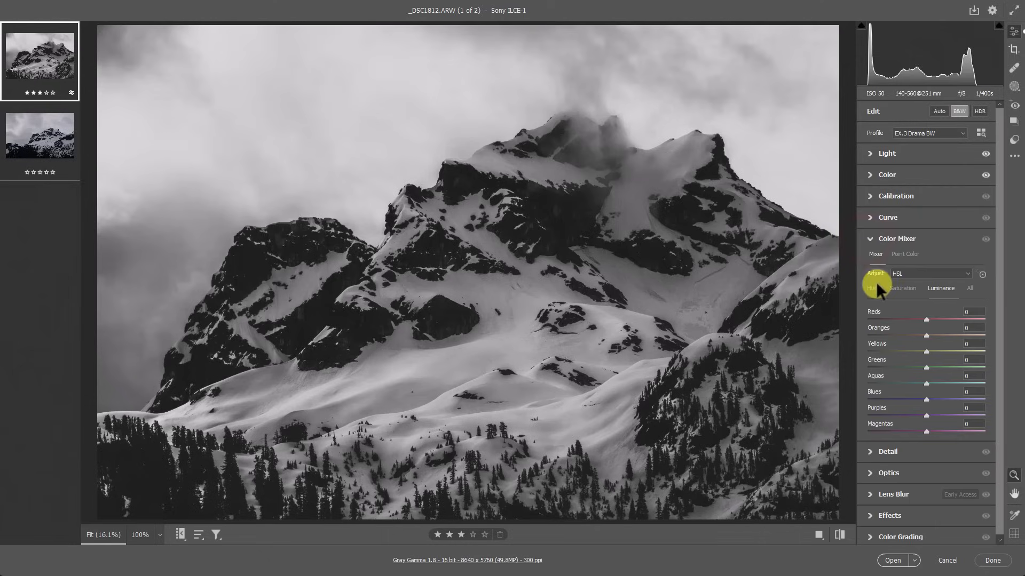
left_click(872, 239)
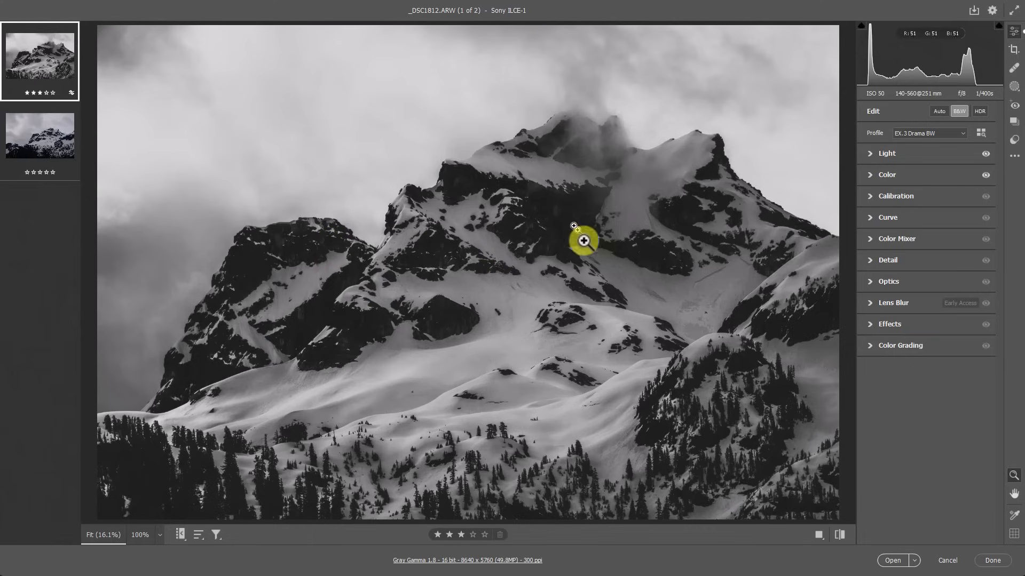
- Use Color Grading to set luminance to -14 for the shadows, 47 for the midtones and 58 for the highlights
left_click(872, 347)
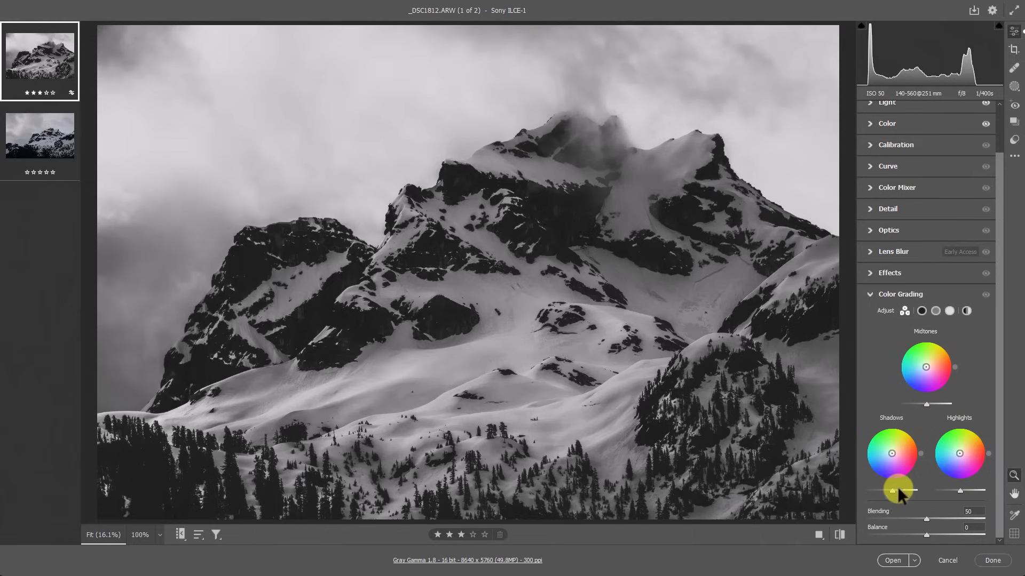
mouse_move(892, 489)
left_mouse_down()
mouse_move(876, 489)
mouse_move(923, 488)
mouse_move(888, 482)
left_mouse_up()
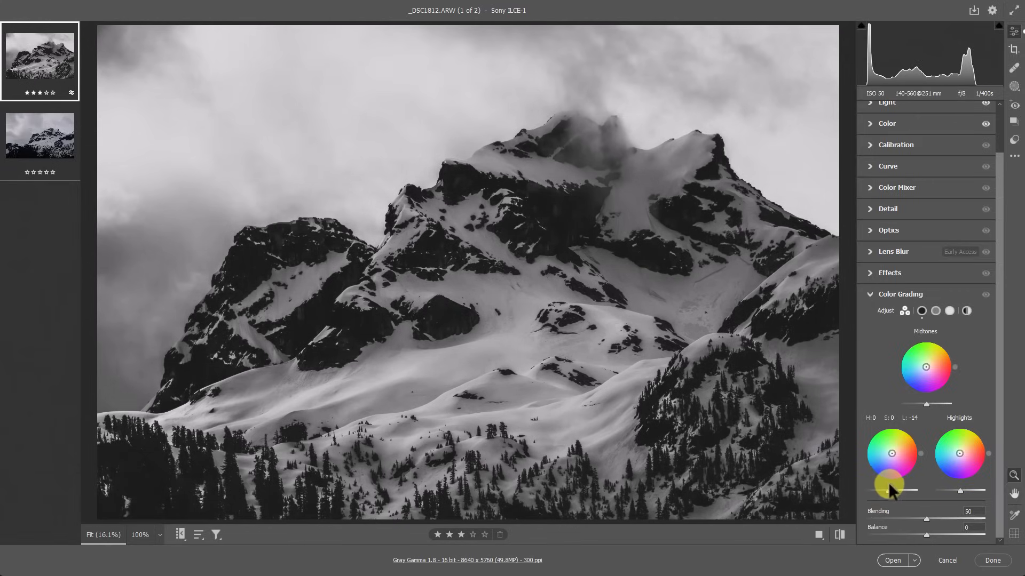
left_click_drag(925, 403, 938, 405)
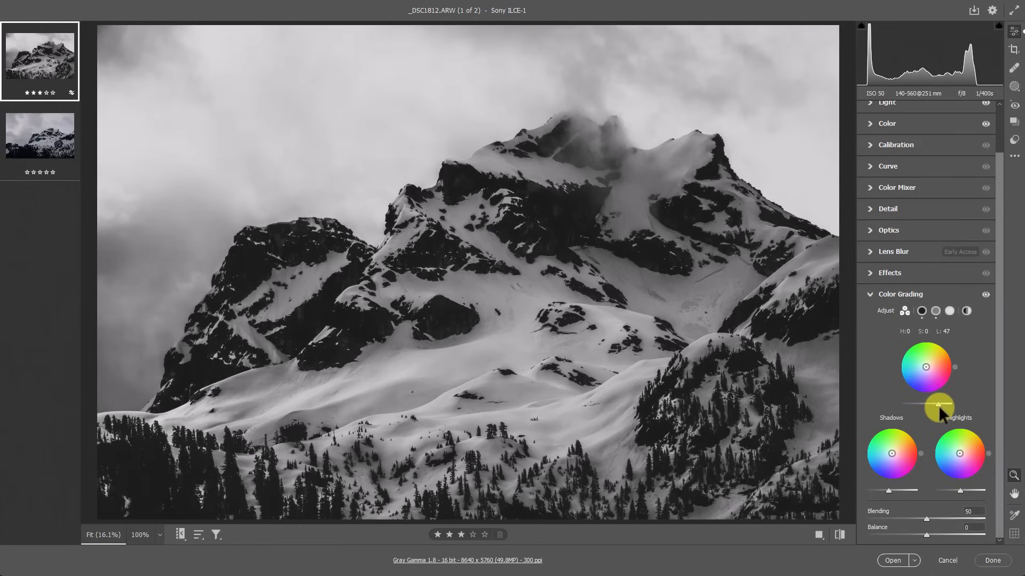
mouse_move(959, 492)
left_mouse_down()
mouse_move(990, 489)
mouse_move(975, 488)
left_mouse_up()
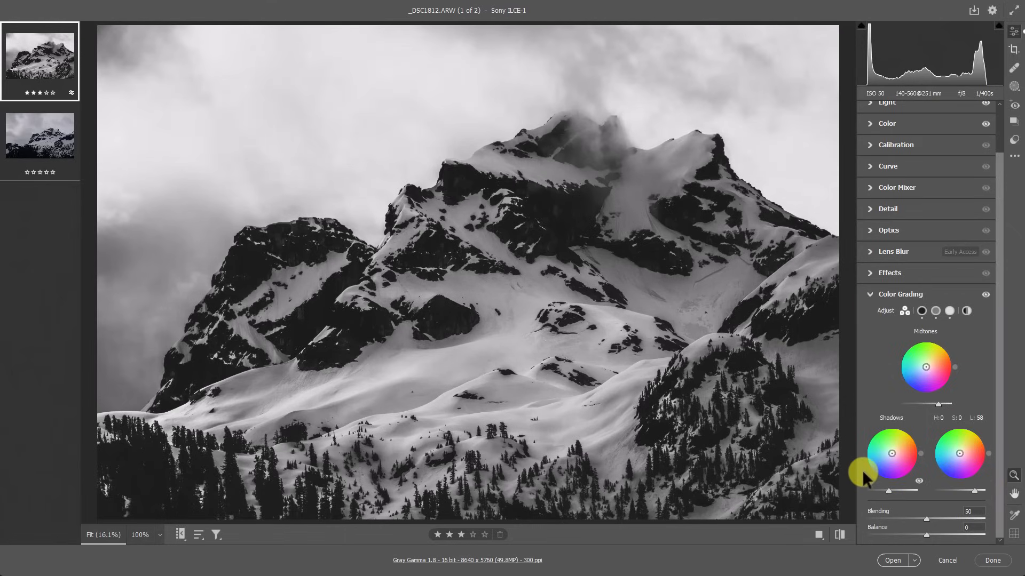
left_click(869, 294)
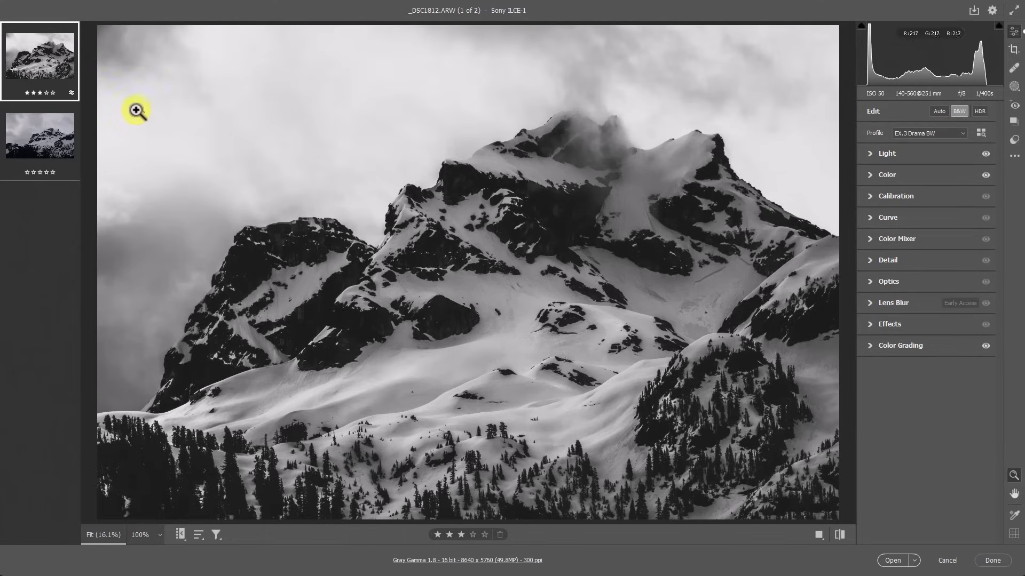
- Apply the EX.3 Drama BW profile from the Unlocking Raw group to the second mountain photo and return to the edit settings
left_click(44, 136)
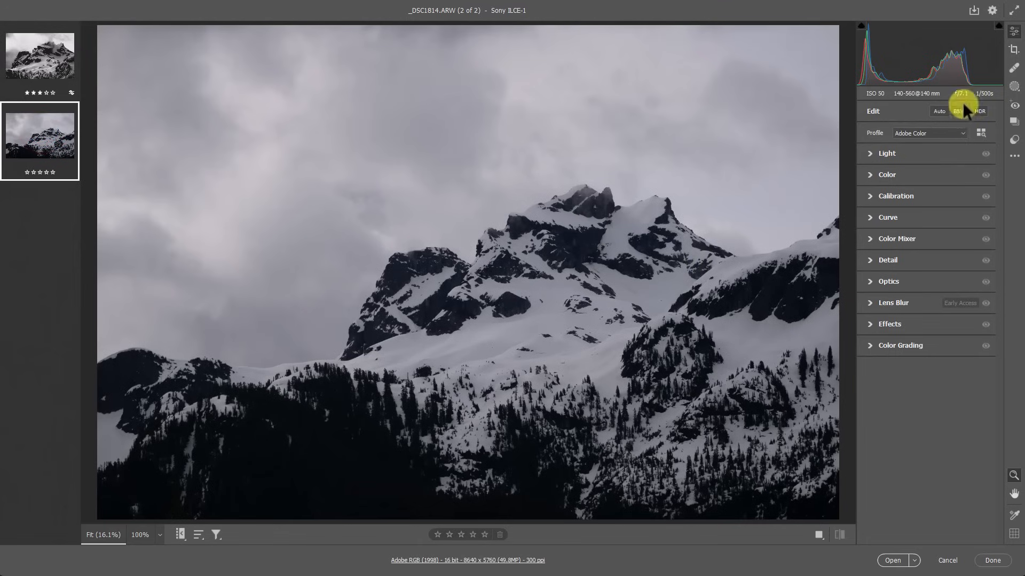
left_click(981, 131)
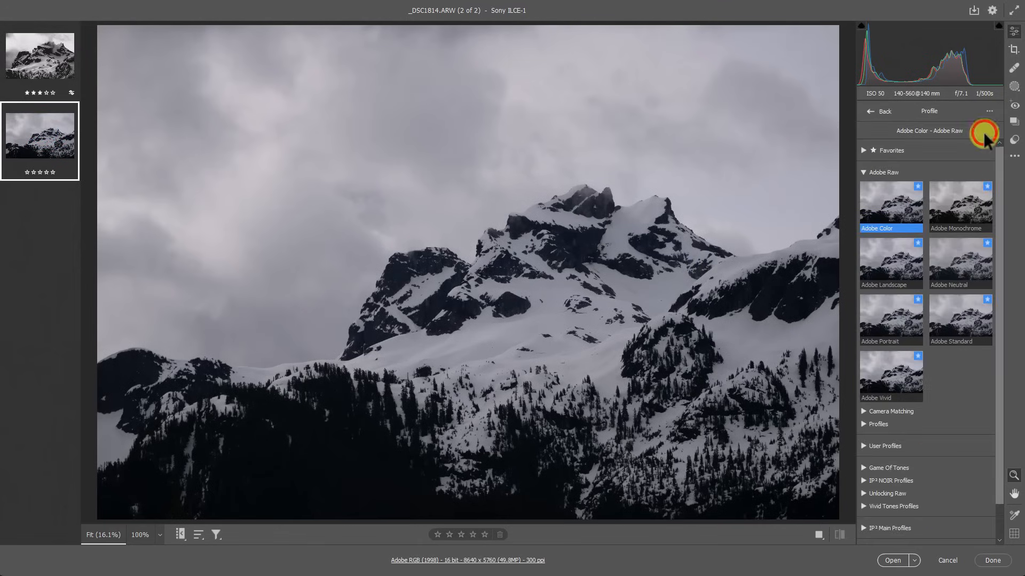
left_click(864, 493)
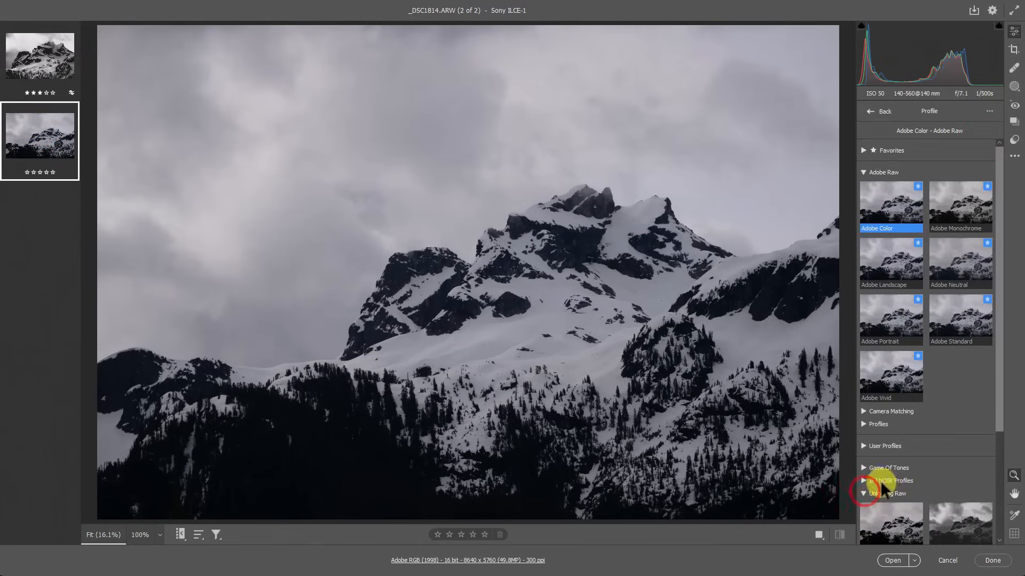
scroll(907, 464, "down", 5)
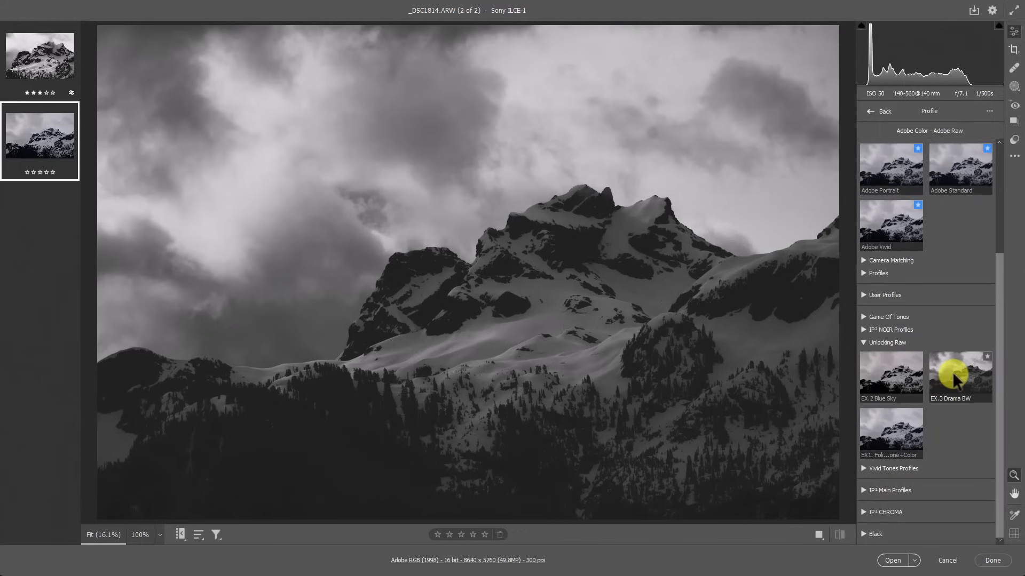
left_click(952, 373)
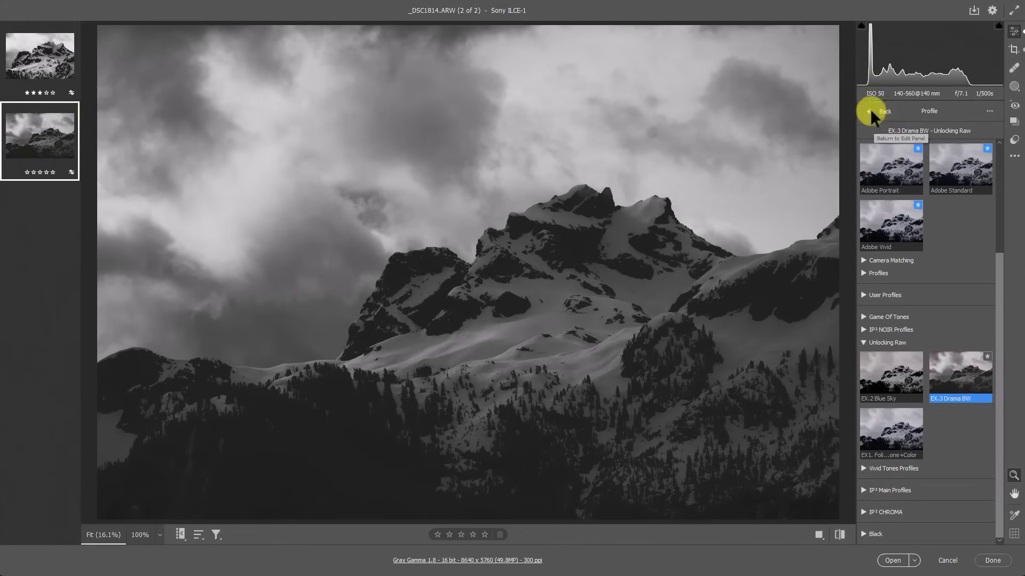
left_click(871, 111)
- Apply Auto tone to the second mountain photo and set Blacks to -26 and Contrast to +24
left_click(938, 111)
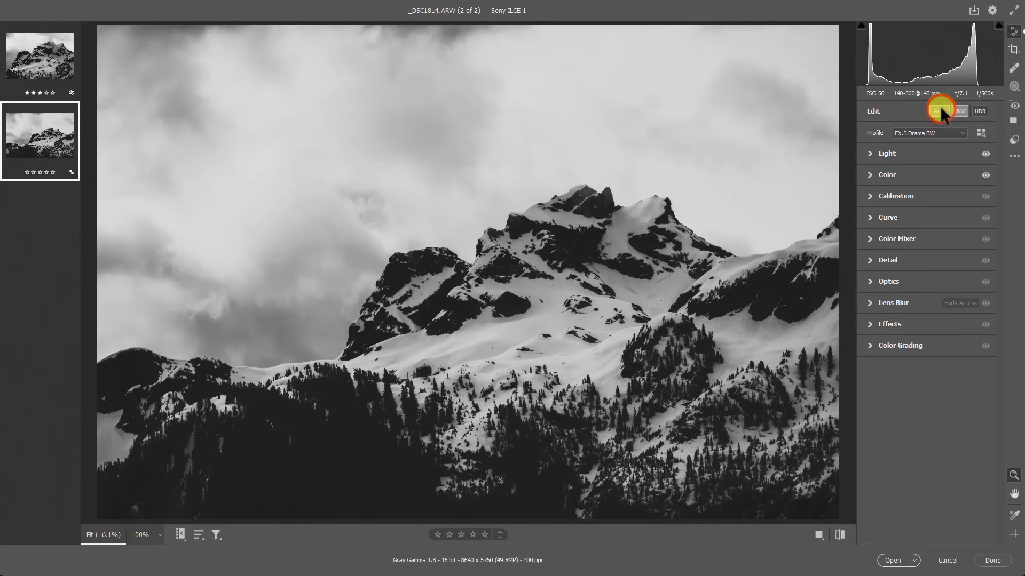
left_click(869, 153)
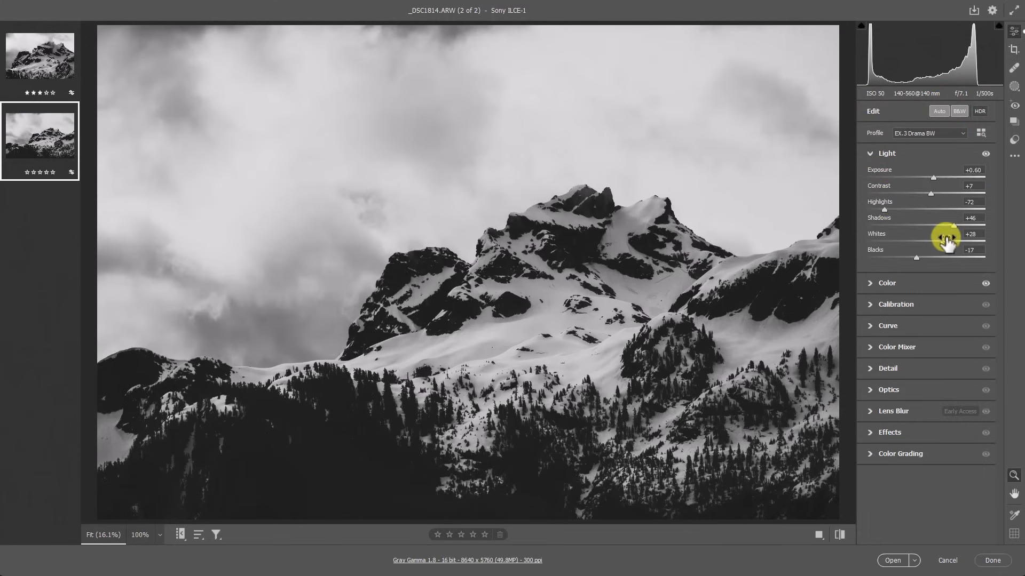
mouse_move(923, 258)
left_mouse_down()
mouse_move(954, 256)
mouse_move(905, 254)
mouse_move(914, 255)
left_mouse_up()
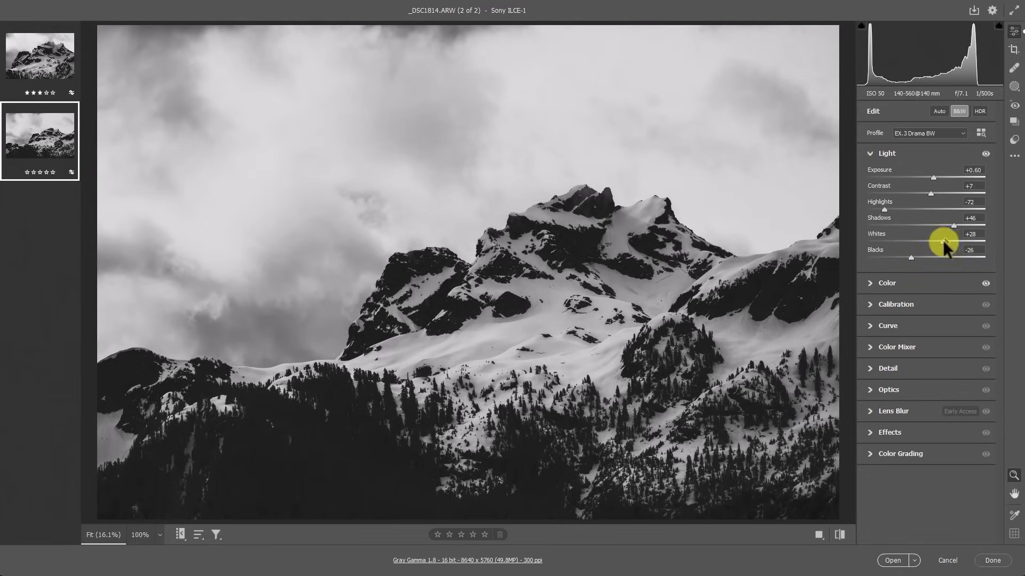
mouse_move(930, 193)
left_mouse_down()
mouse_move(952, 190)
mouse_move(941, 187)
left_mouse_up()
- Use Color Grading to set the shadows' luminance to -16 and raise the midtones' luminance, comparing the result with the first photo
left_click(873, 454)
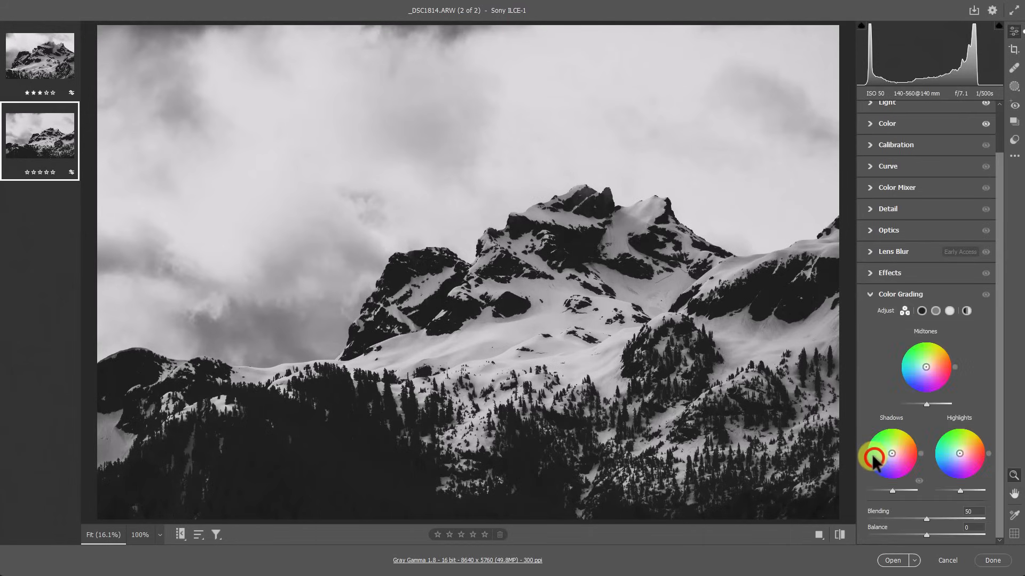
mouse_move(891, 488)
left_mouse_down()
mouse_move(902, 487)
mouse_move(886, 482)
left_mouse_up()
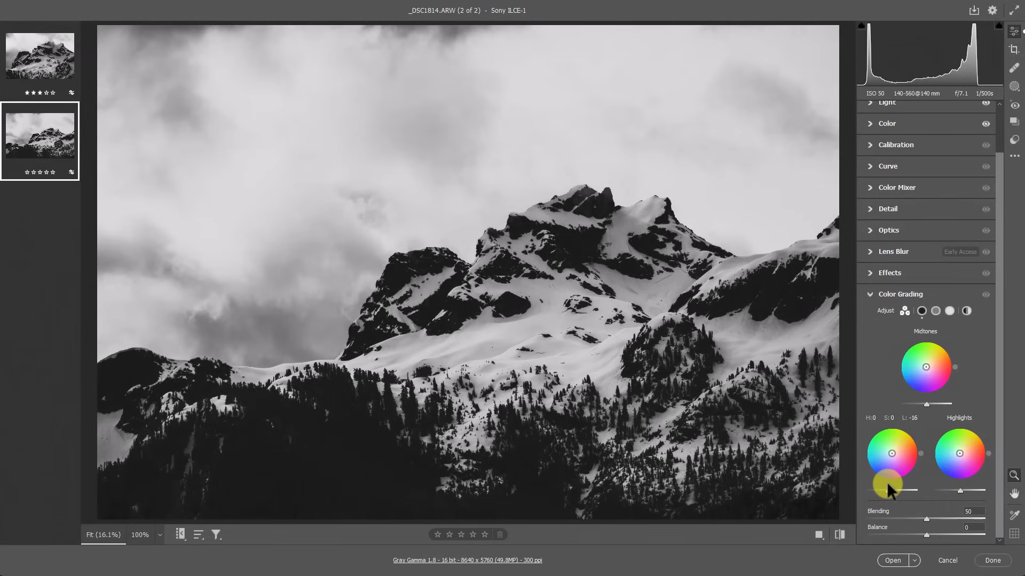
left_click_drag(926, 405, 935, 408)
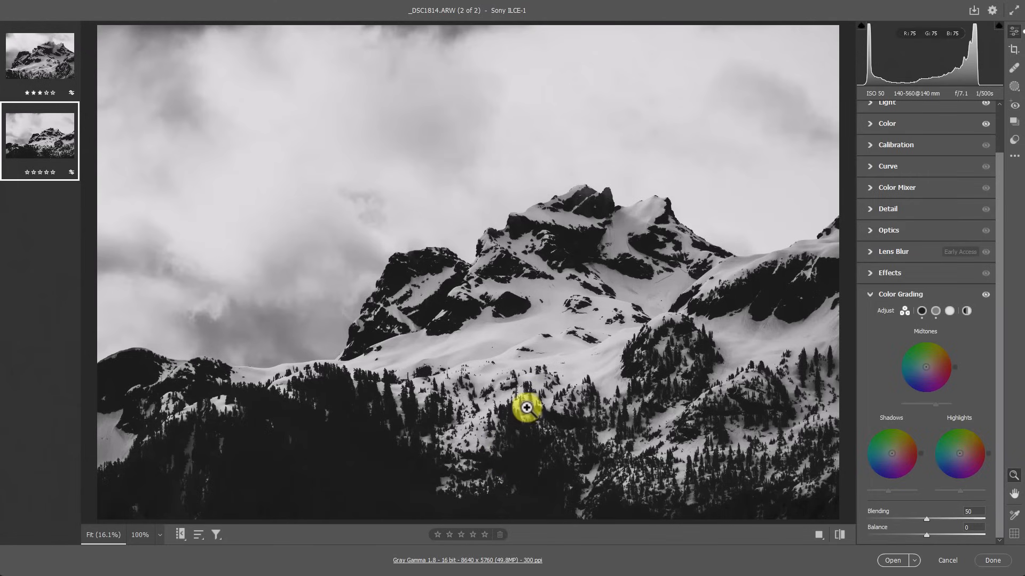
left_click(29, 64)
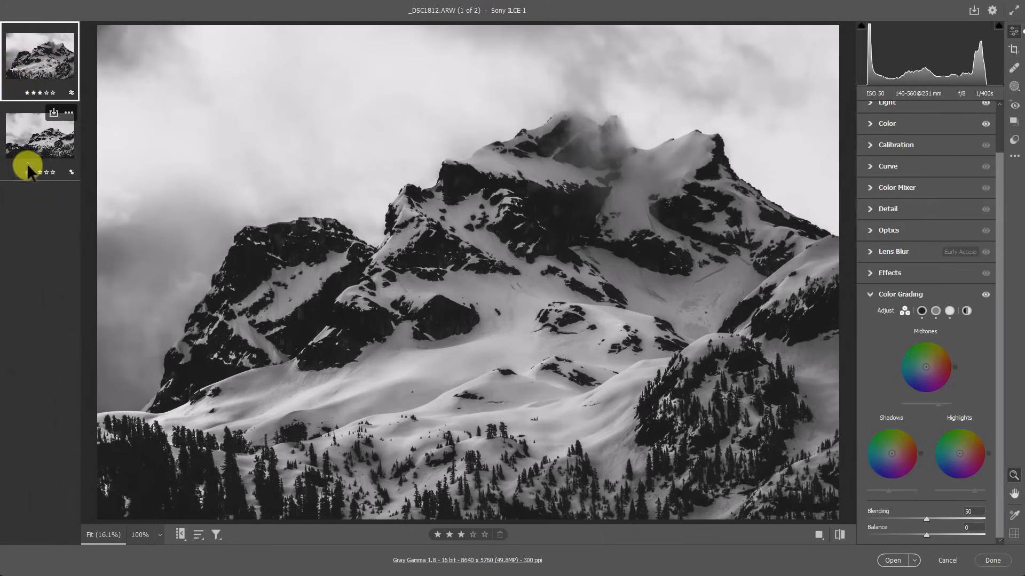
left_click(33, 143)
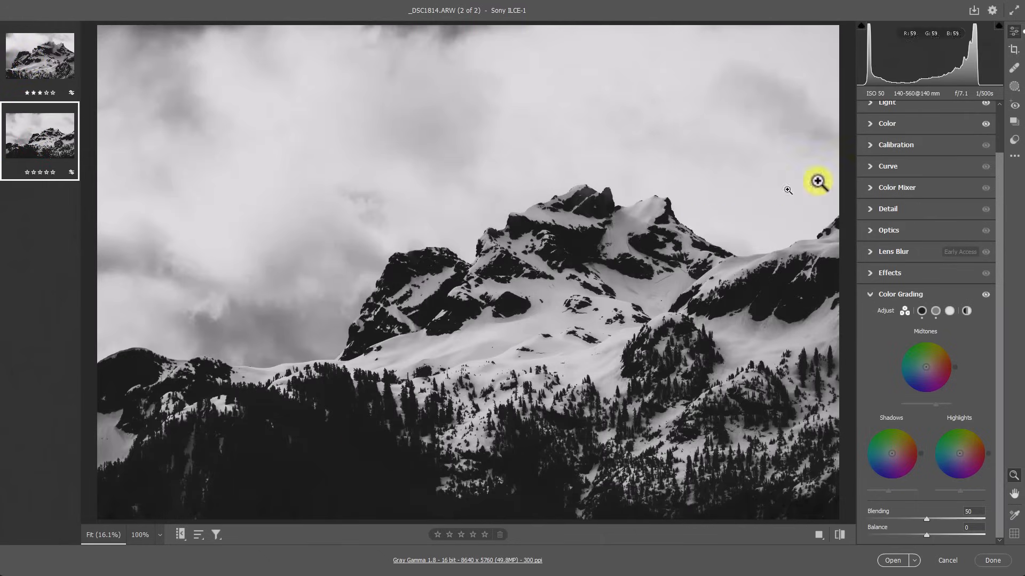
- Refine the second mountain photo's light with Exposure +0.40, Blacks -25, Shadows +100 and Highlights -78
scroll(875, 123, "up", 2)
left_click(862, 155)
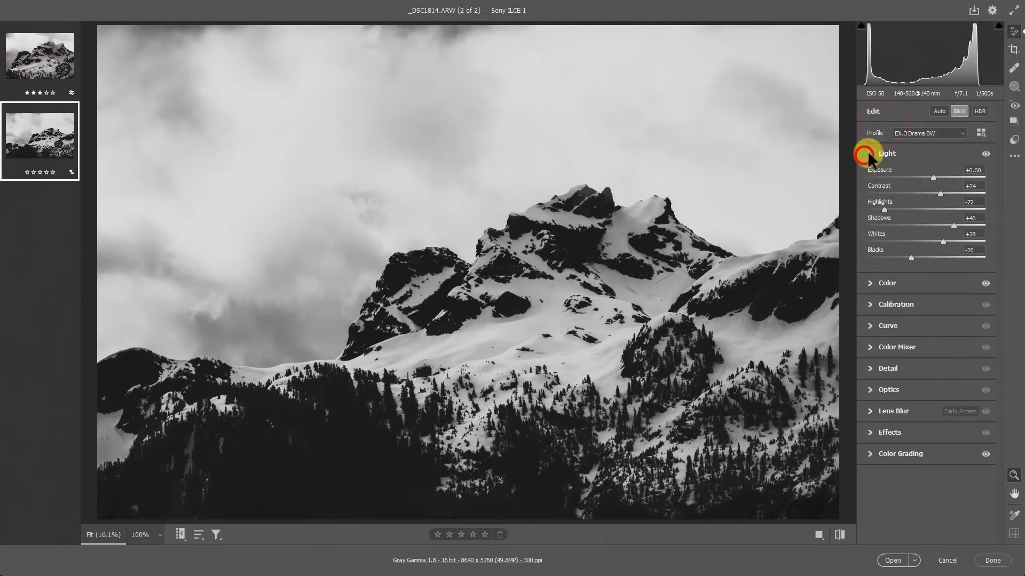
mouse_move(933, 173)
left_mouse_down()
mouse_move(962, 183)
mouse_move(931, 172)
left_mouse_up()
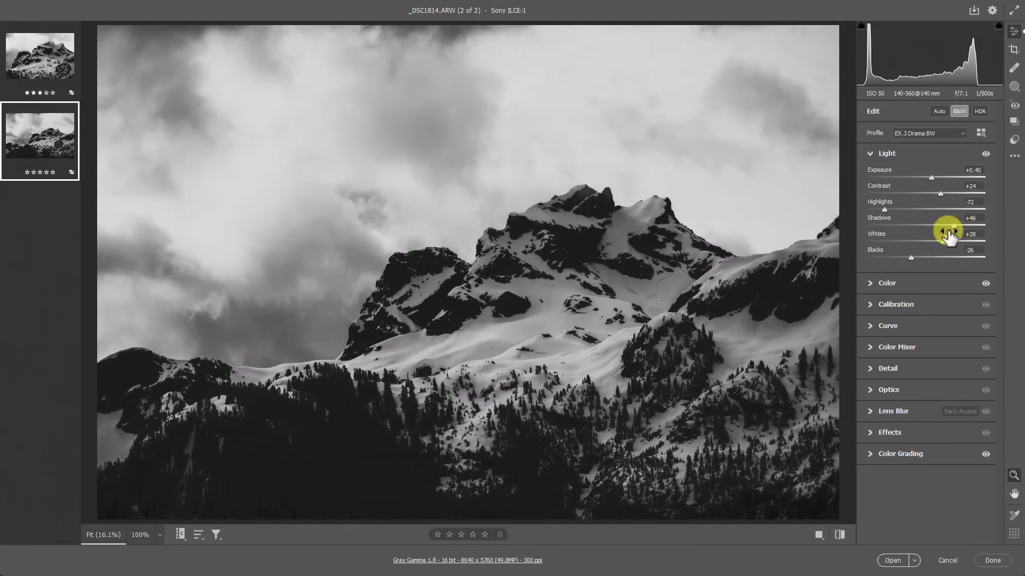
left_click_drag(914, 256, 1006, 210)
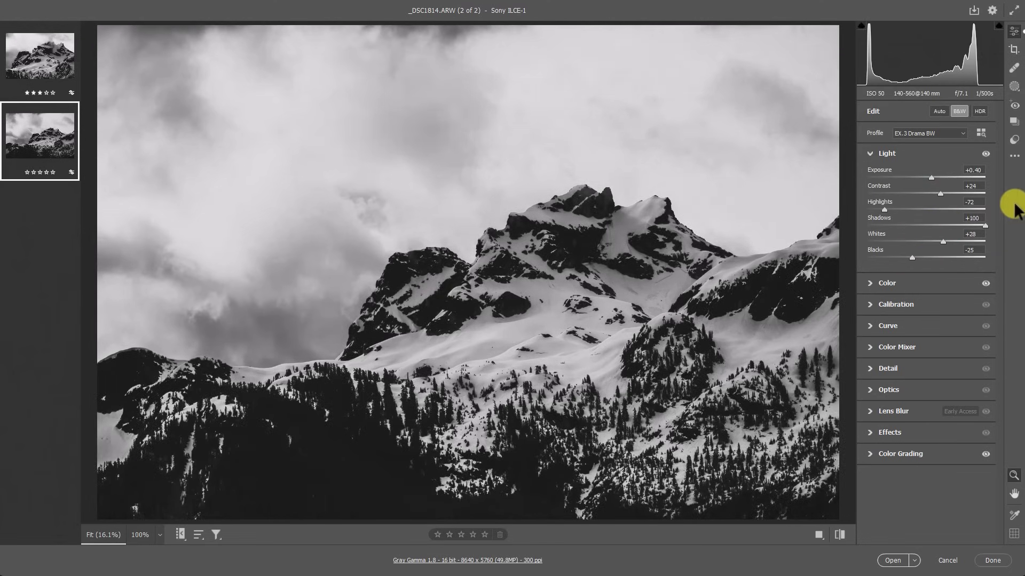
left_click_drag(885, 210, 881, 201)
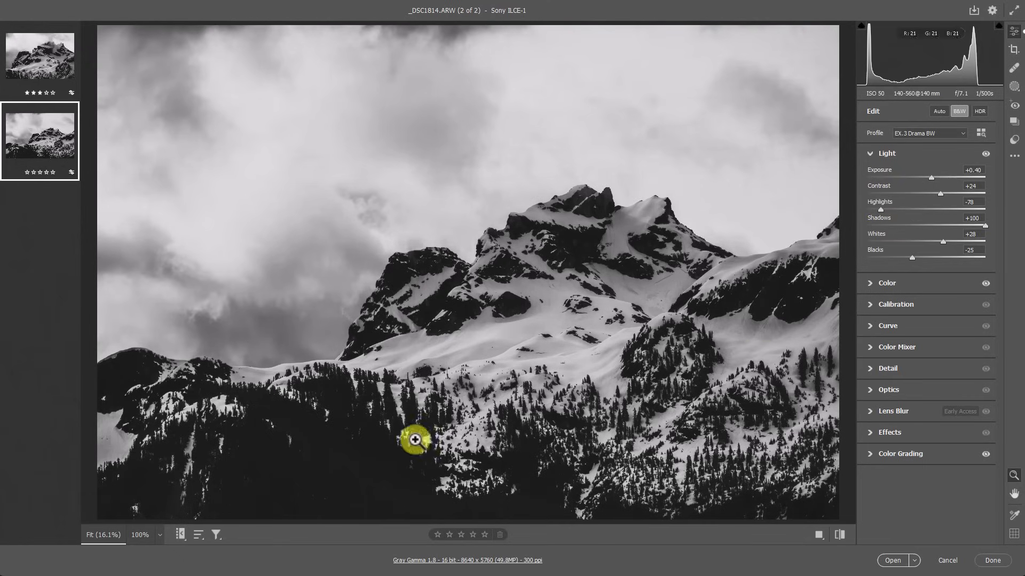
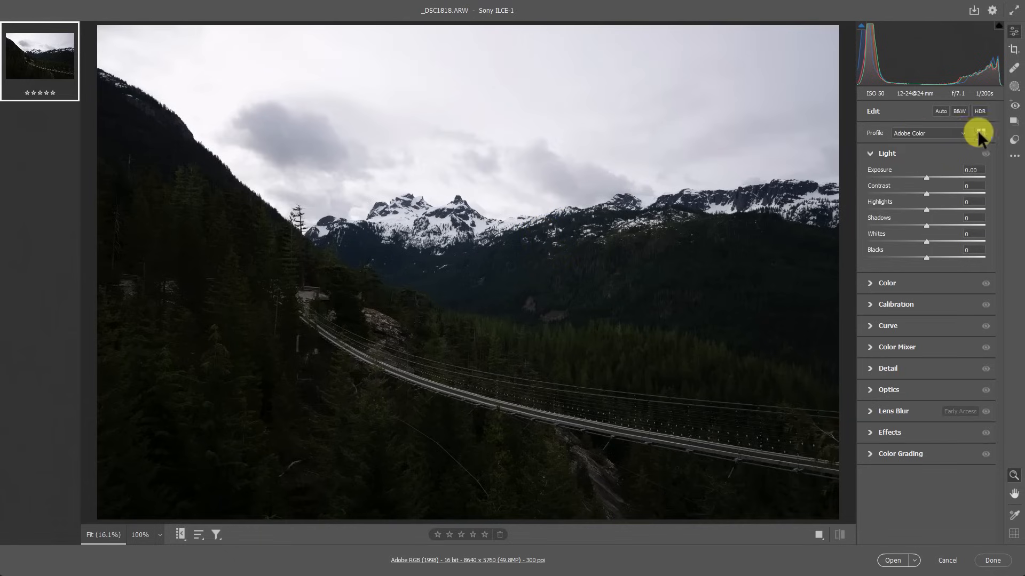
- Apply the A1 Linear Profile and Auto tone to the suspension bridge photo
left_click(964, 132)
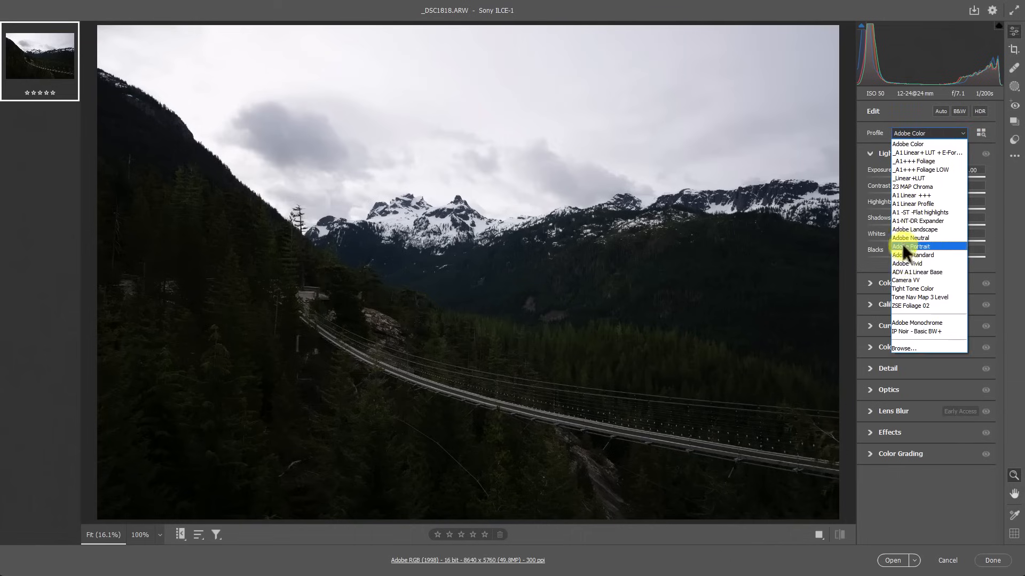
left_click(910, 203)
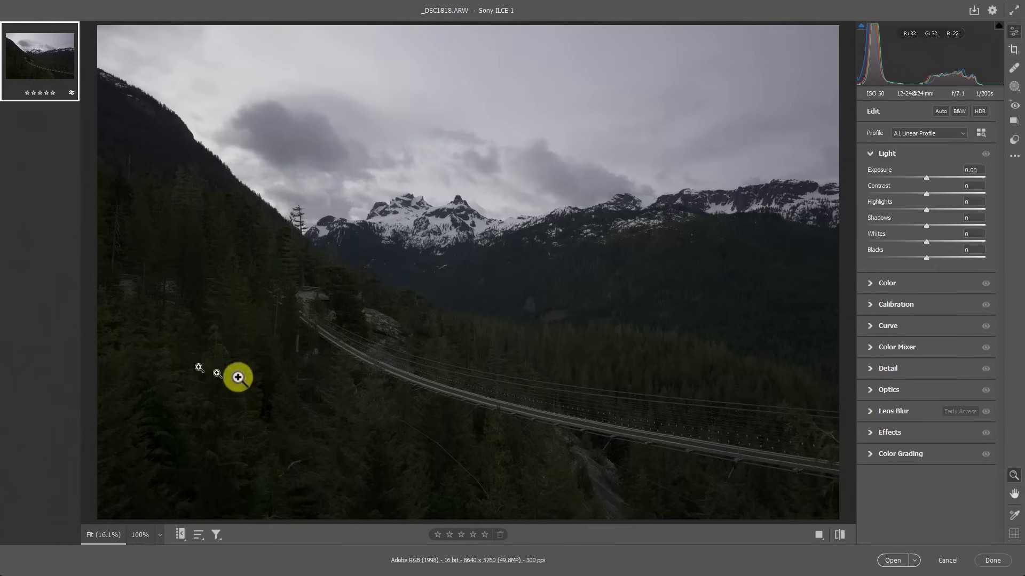
left_click(940, 110)
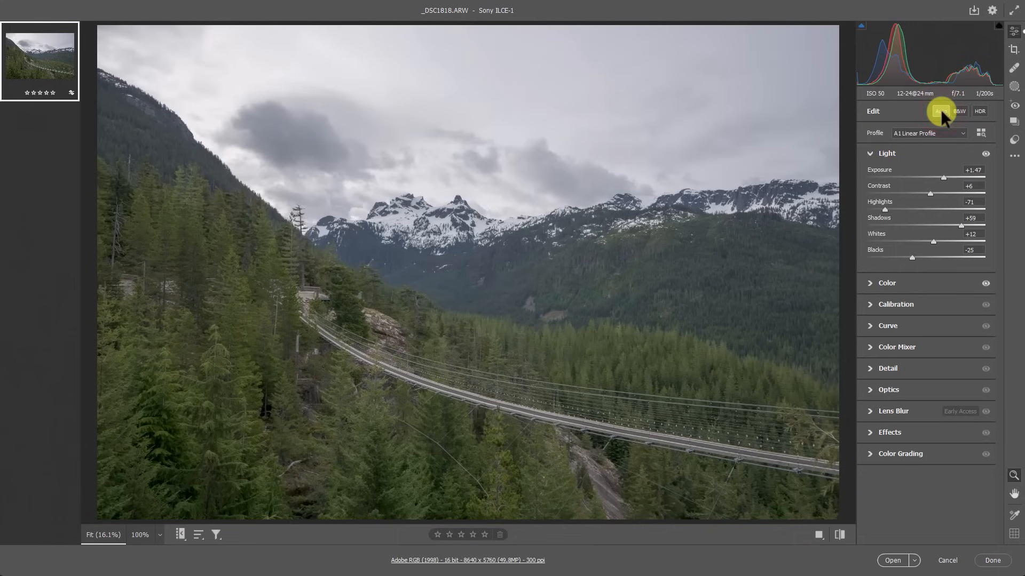
- Try Highlights at -100 and Contrast at +13 on the bridge photo, and restore its Auto tone settings
left_click_drag(863, 210, 843, 206)
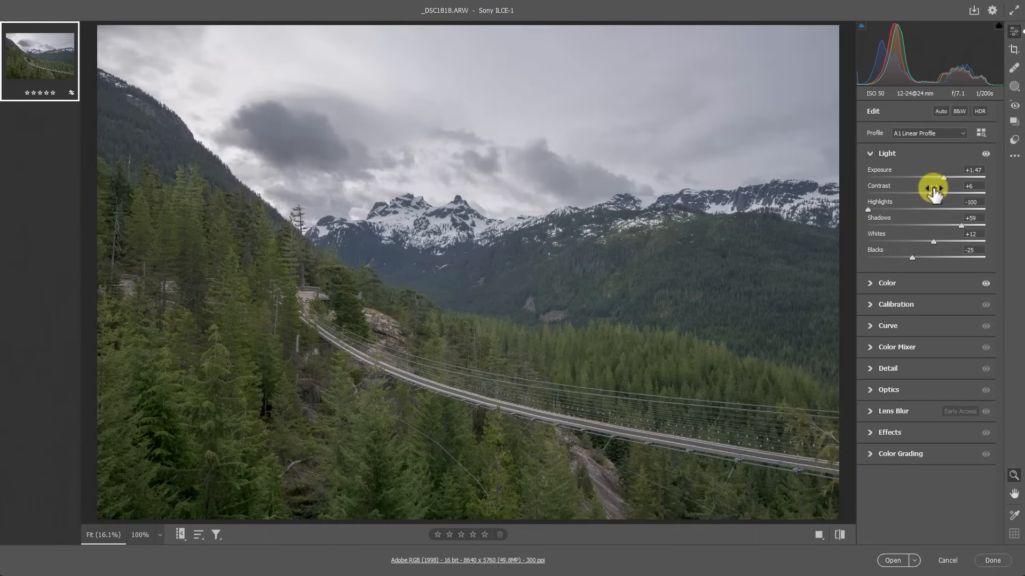
mouse_move(930, 192)
left_mouse_down()
mouse_move(981, 187)
mouse_move(938, 181)
left_mouse_up()
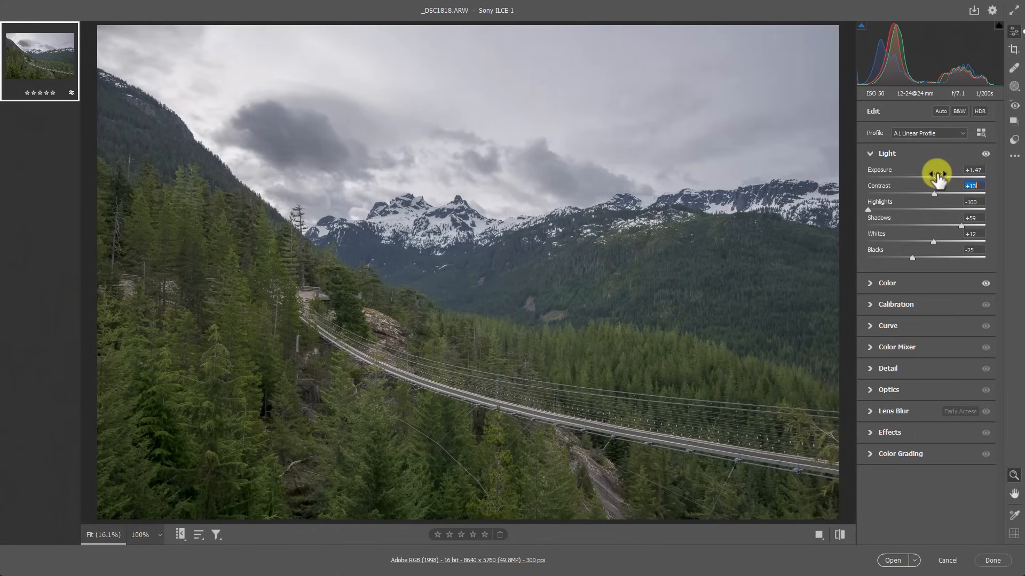
left_click(939, 111)
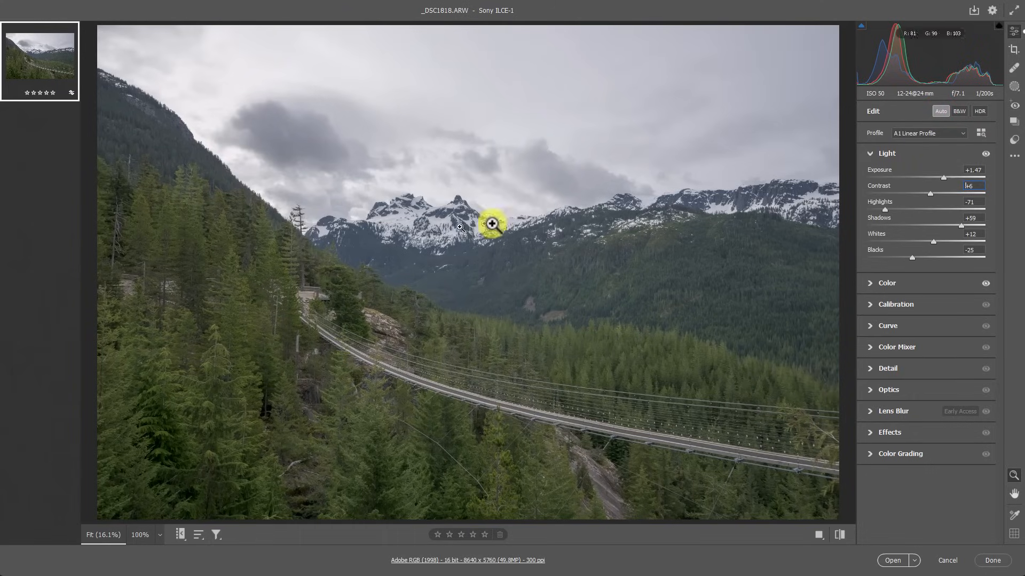
- Open the bridge photo in Photoshop as a tabbed document and add a Brightness/Contrast adjustment layer with Contrast 70
left_click(893, 561)
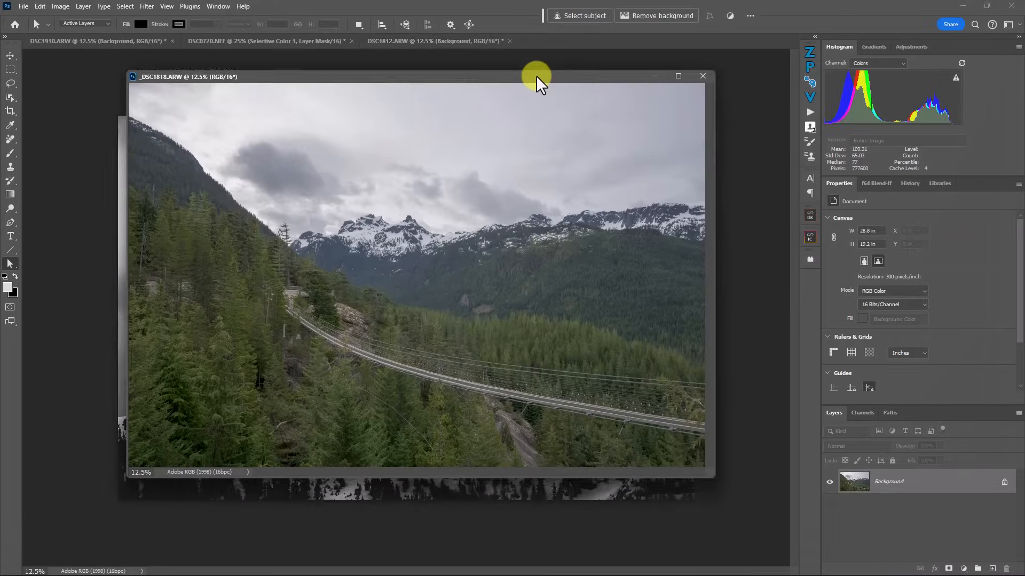
left_click_drag(537, 82, 555, 53)
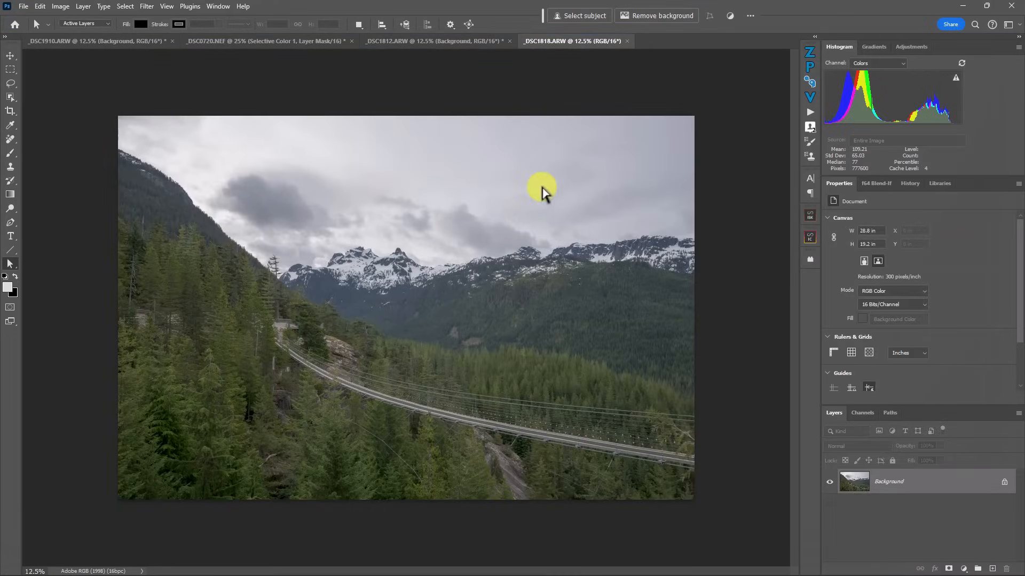
left_click(963, 568)
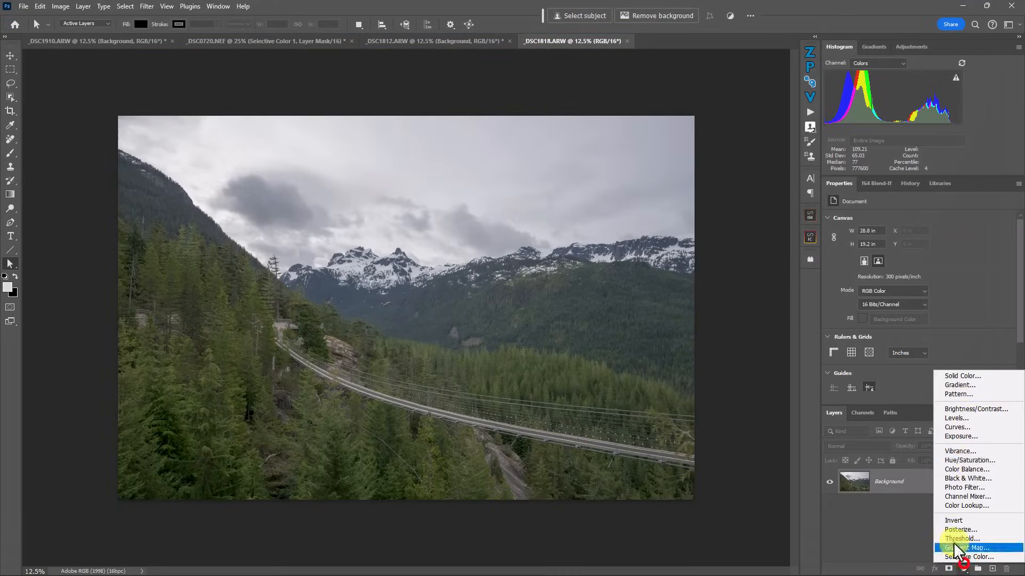
left_click(965, 410)
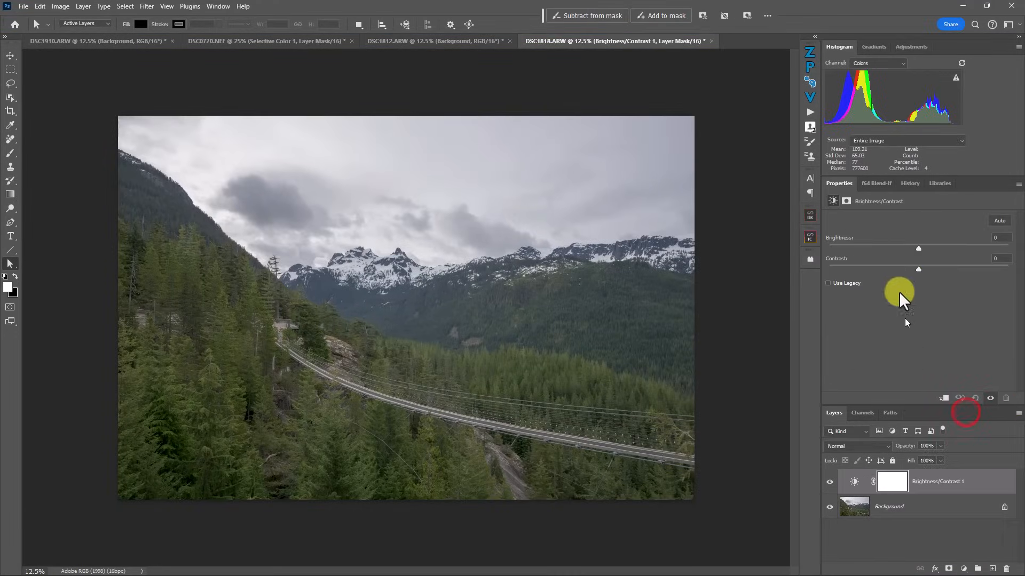
left_click_drag(918, 268, 966, 262)
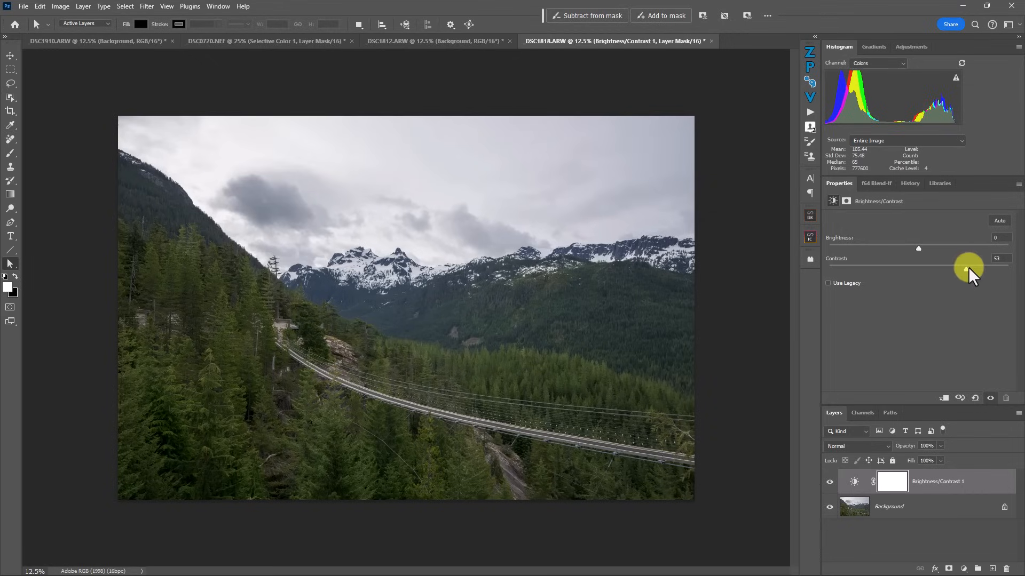
left_click_drag(967, 269, 982, 270)
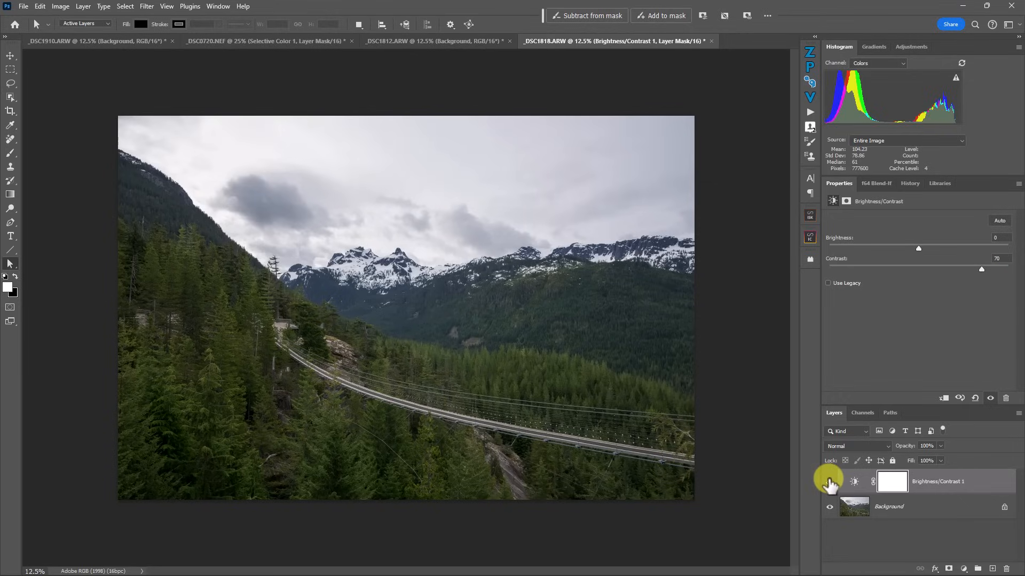
- Try darkening the adjustment layer to Brightness -35 and reset Brightness to 0
left_click_drag(918, 248, 898, 251)
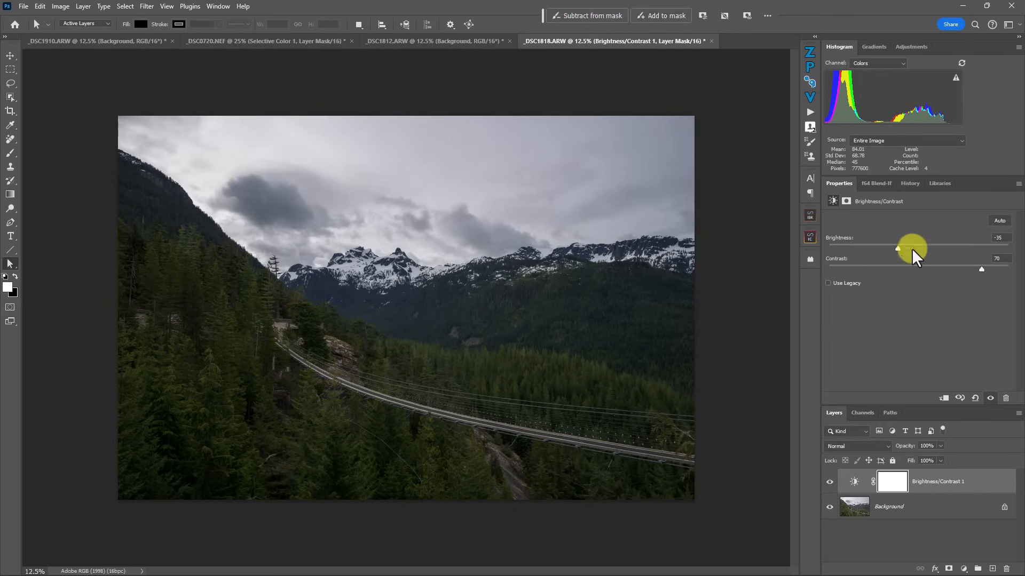
double_click(1001, 240)
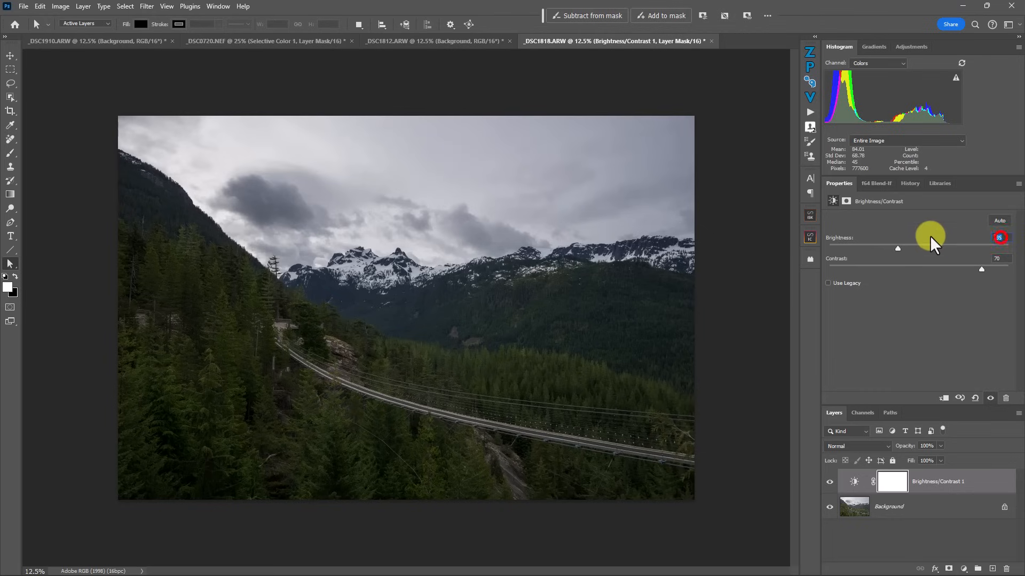
type("0")
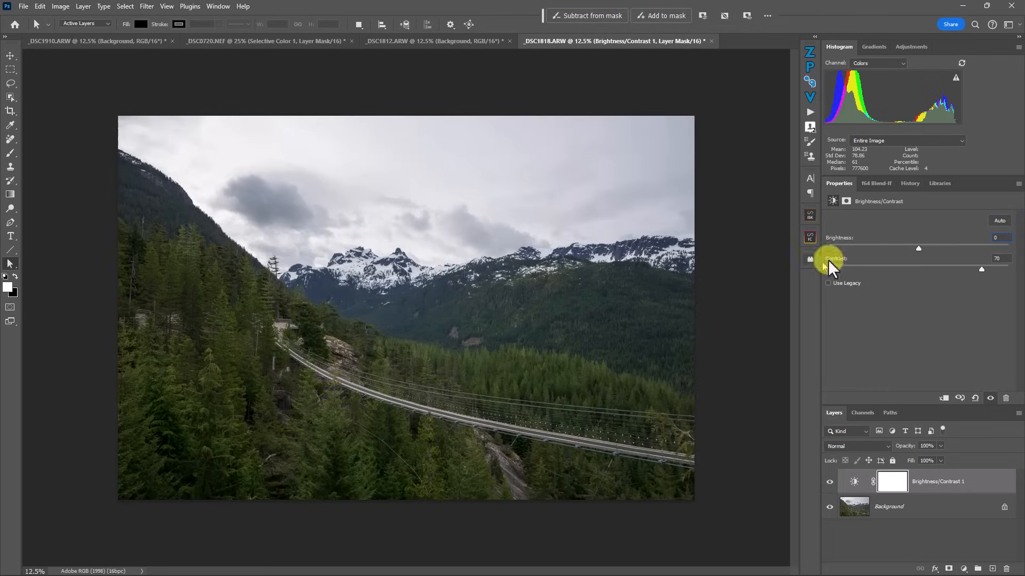
- Raise the adjustment layer's Brightness to about 21 and its Contrast to 93
left_click_drag(920, 248, 931, 247)
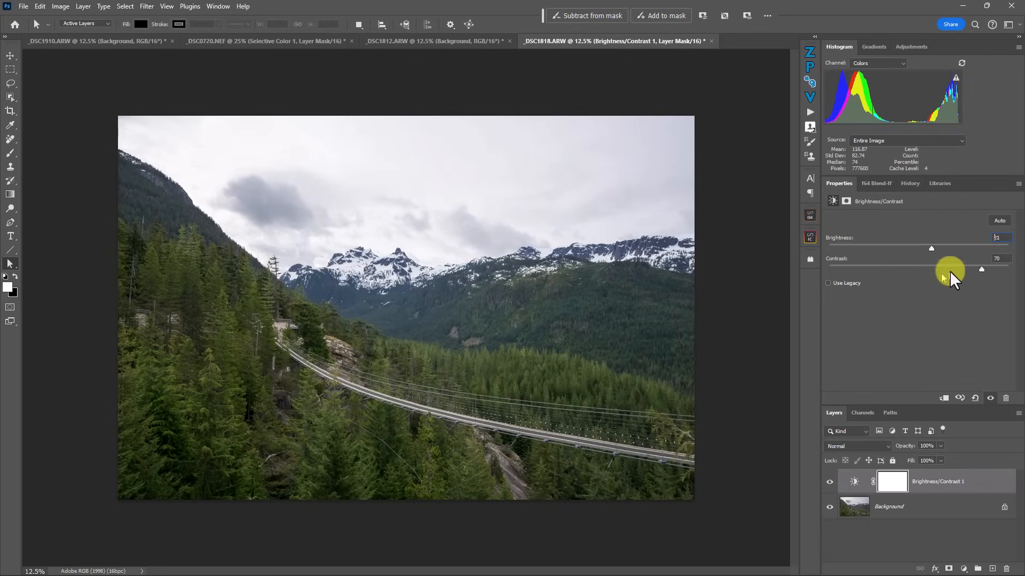
left_click_drag(983, 268, 1001, 269)
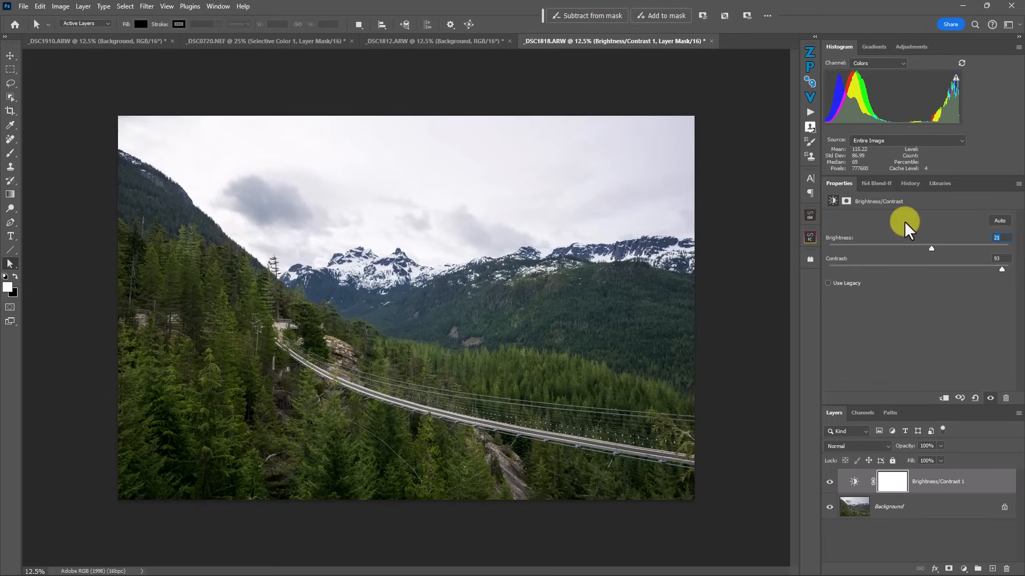
- Limit the Brightness/Contrast 1 layer to the dark tones of the underlying layers with Blend-If and compare the photo with the layer off
left_click(876, 184)
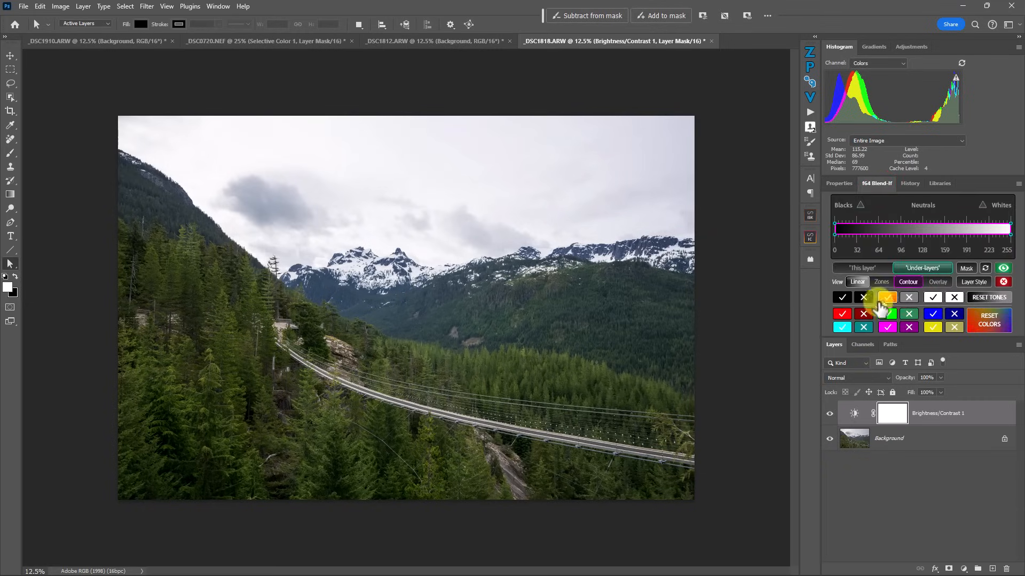
left_click(845, 300)
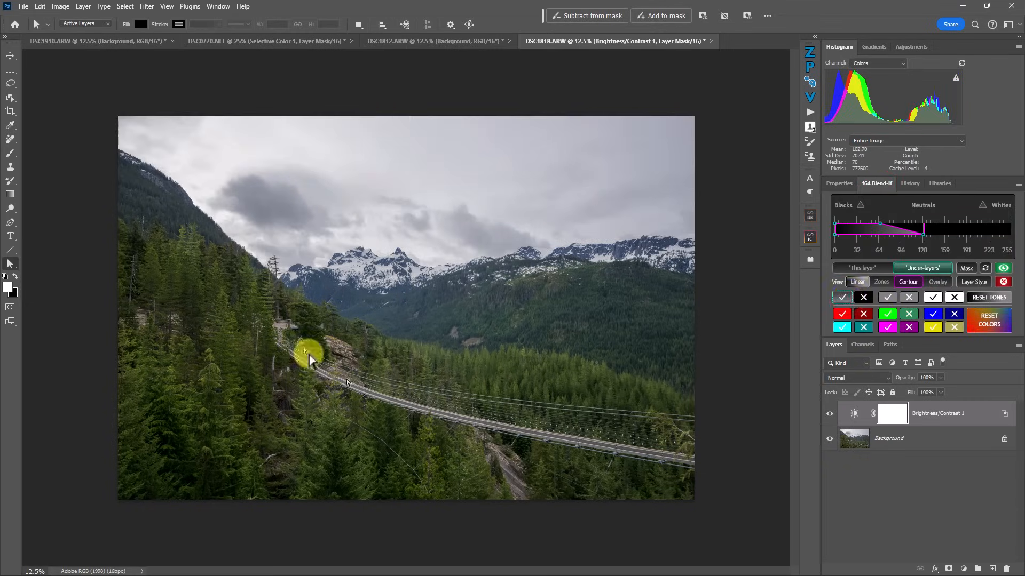
left_click(829, 414)
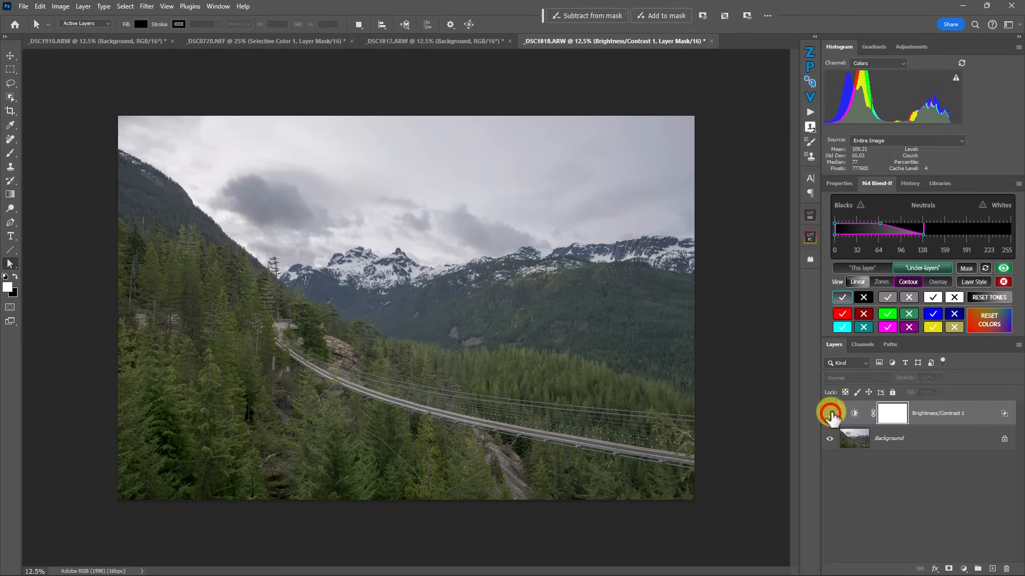
left_click(829, 413)
- Extend the fade-out end of the Brightness/Contrast 1 layer's dark-tone Blend-If range further into the midtones and compare the effect
left_click_drag(922, 235, 936, 236)
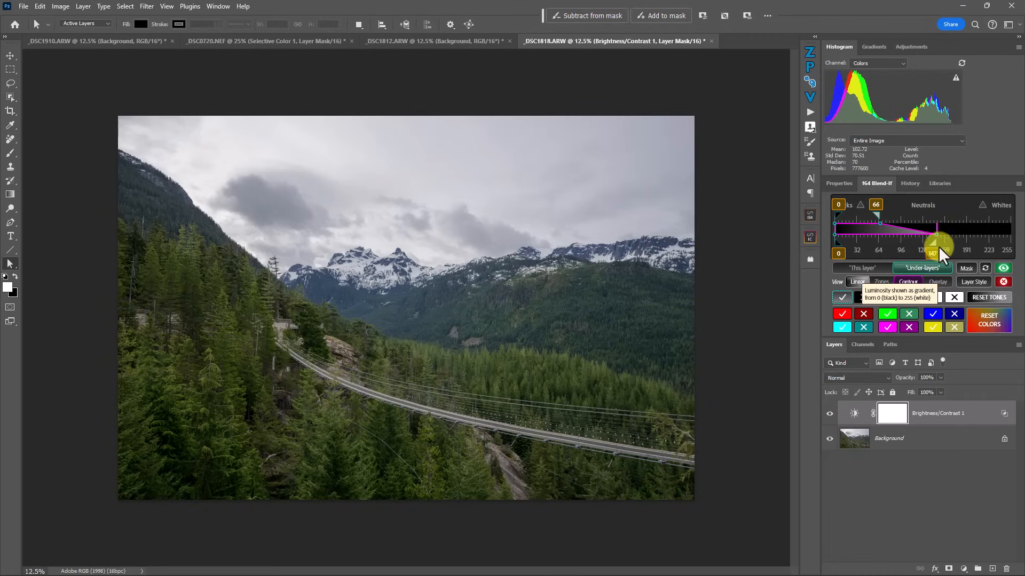
left_click_drag(933, 244, 944, 241)
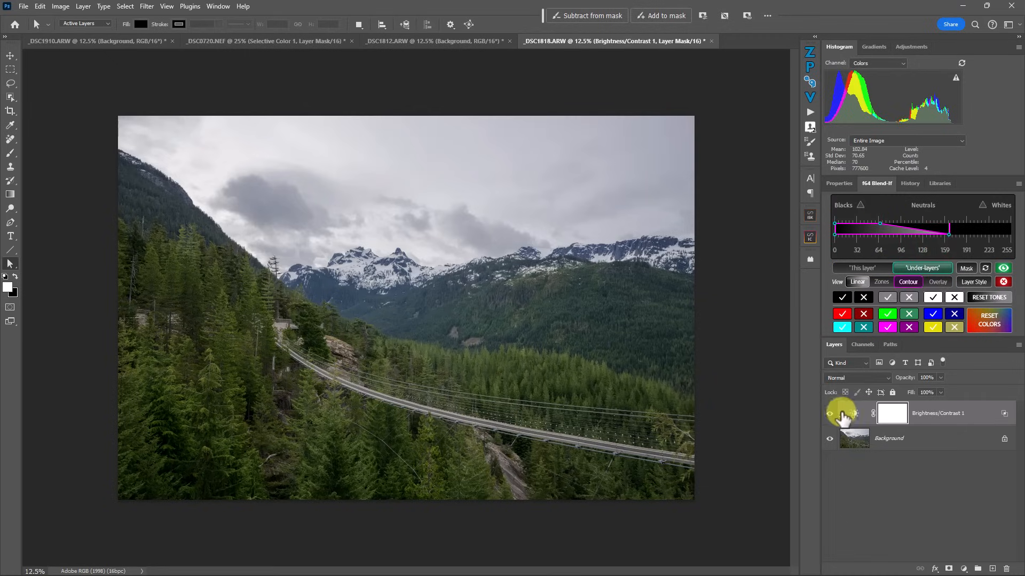
left_click(830, 413)
left_click(829, 413)
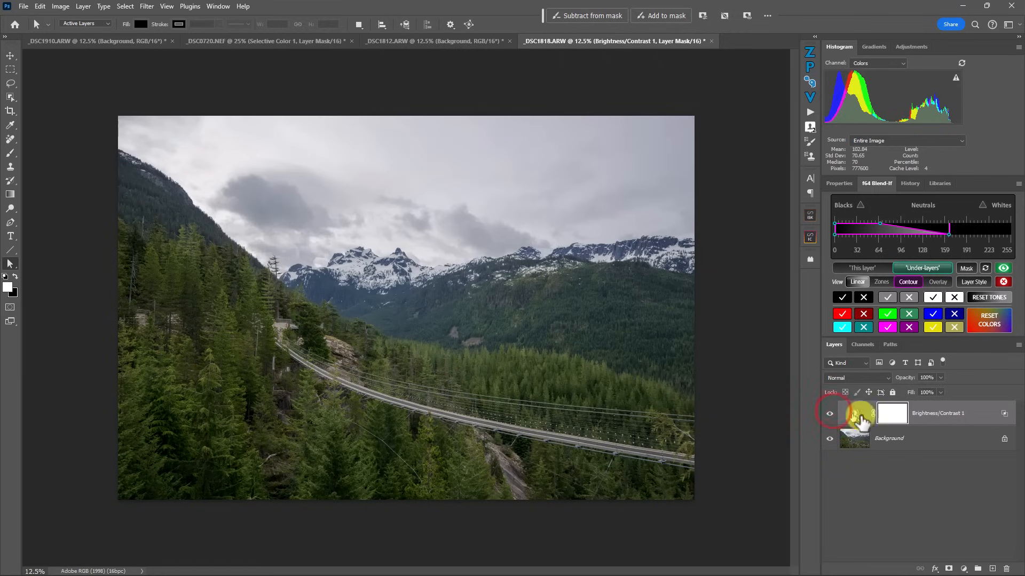
- Add a second Brightness/Contrast adjustment layer with Brightness about -49 and Contrast 29
left_click(963, 568)
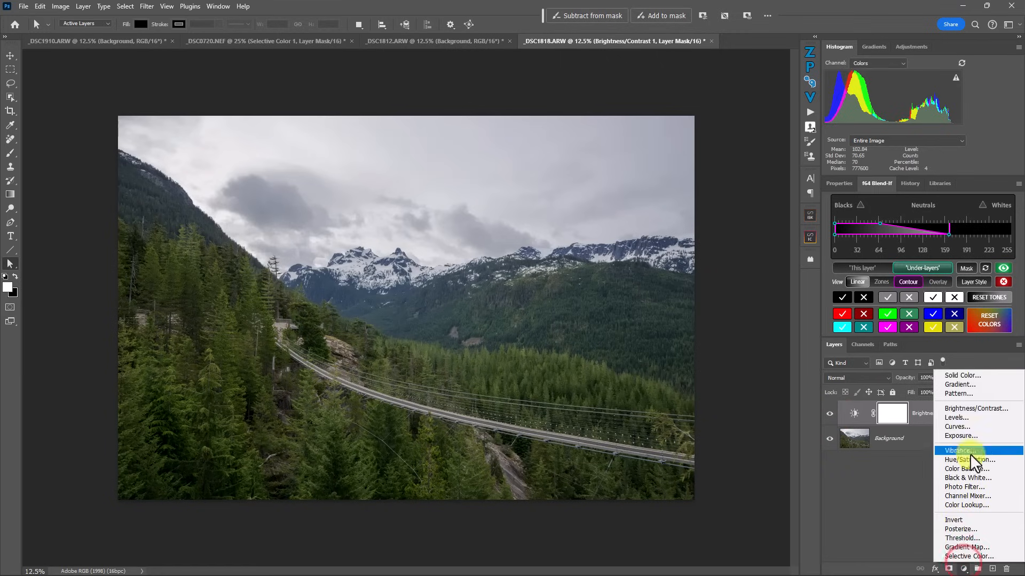
left_click(958, 408)
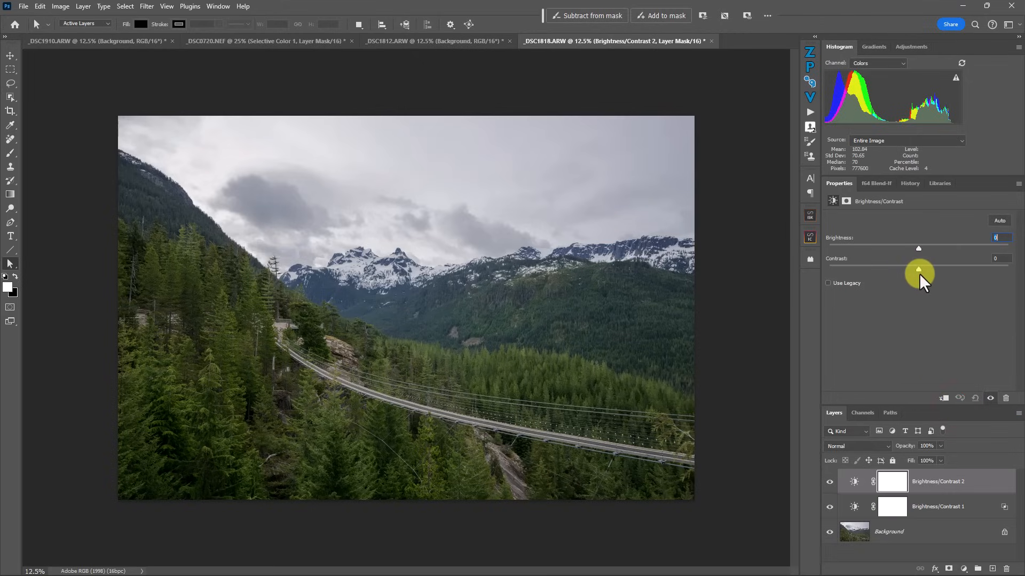
left_click_drag(918, 248, 944, 270)
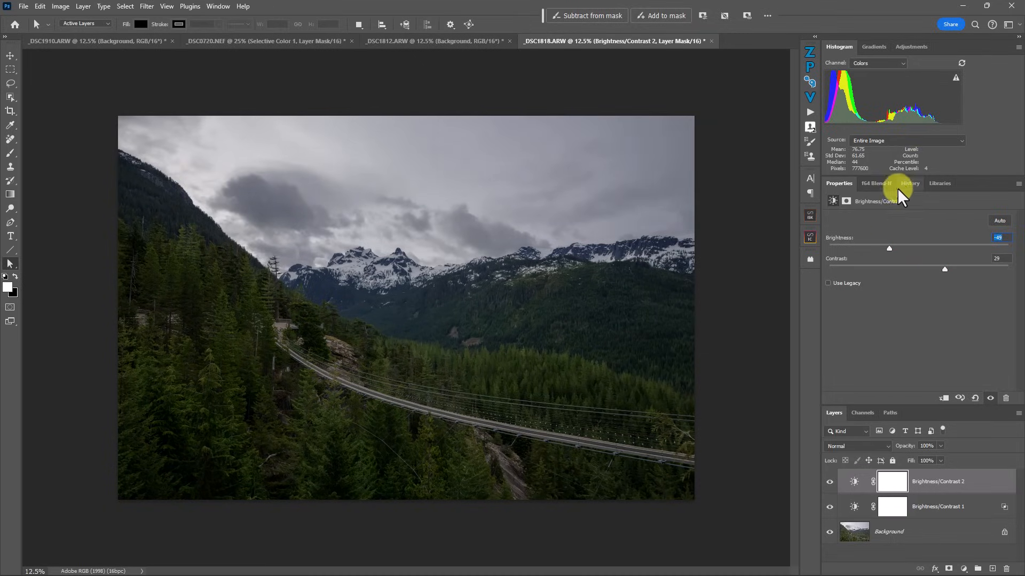
- Restrict the Brightness/Contrast 2 layer to the white tones of the underlying layers with Blend-If and compare both adjustment layers on and off
left_click(876, 184)
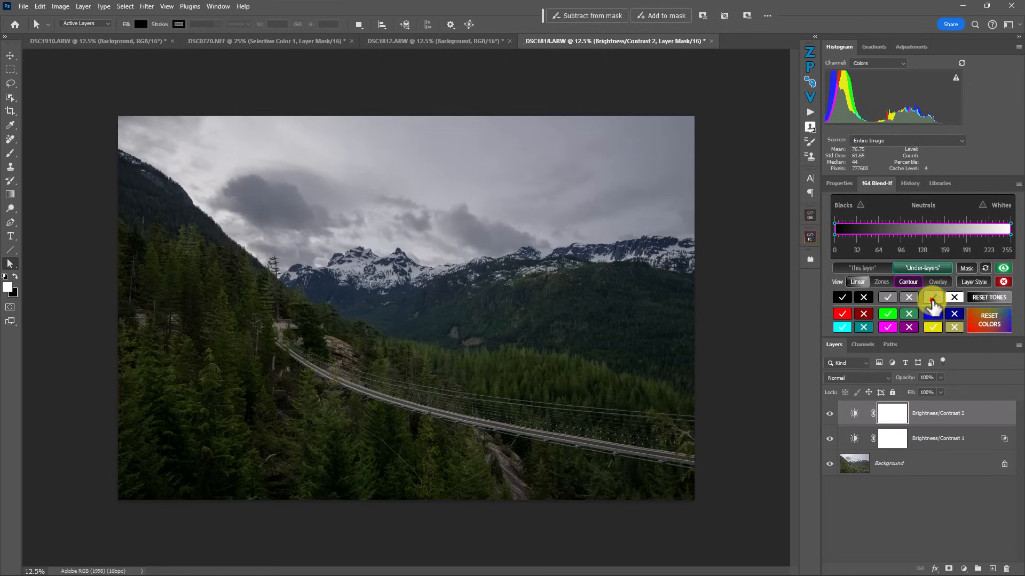
left_click(933, 299)
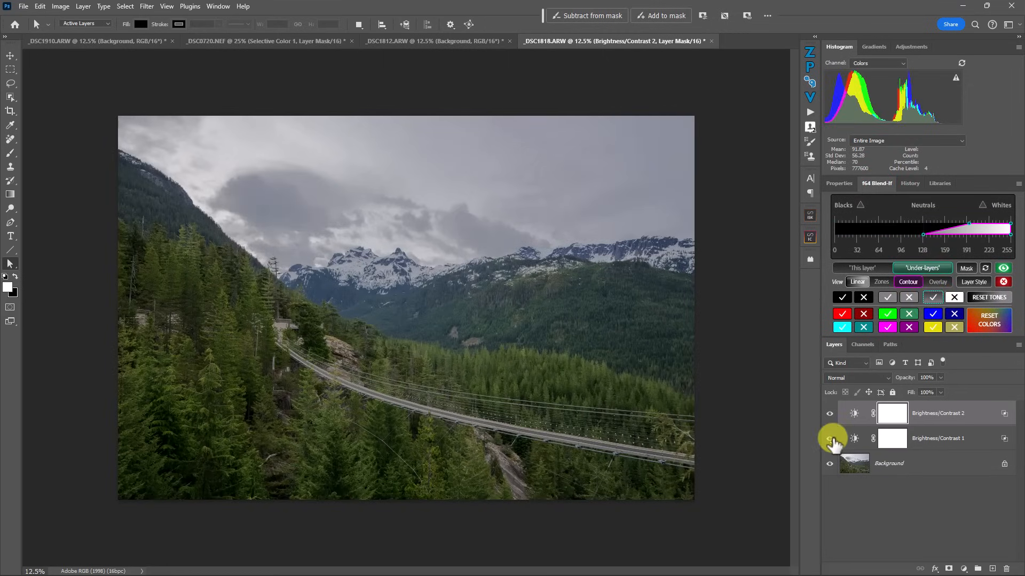
left_click(830, 438)
left_click(830, 438)
left_click(840, 412)
left_click(829, 414)
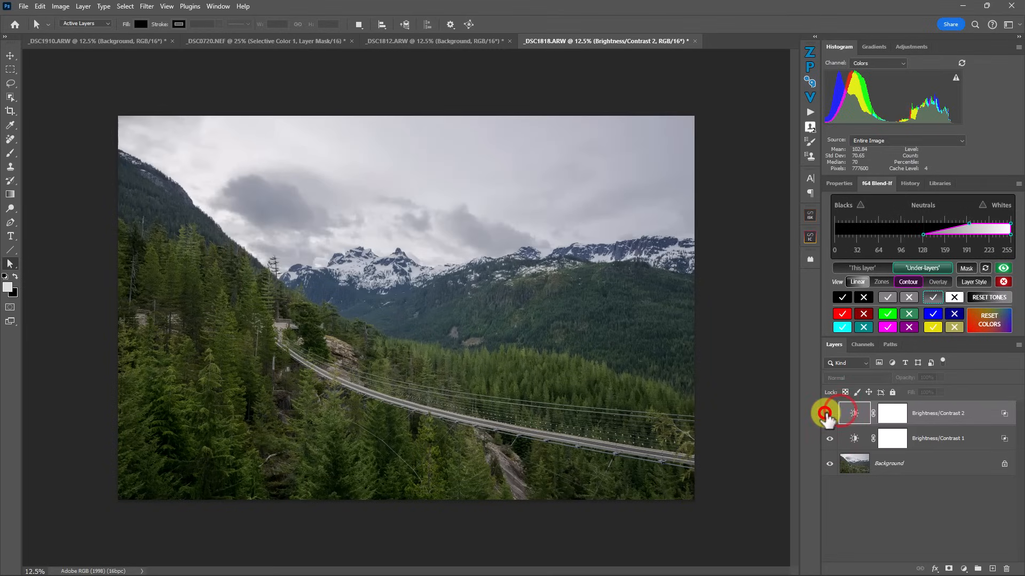
left_click(829, 414)
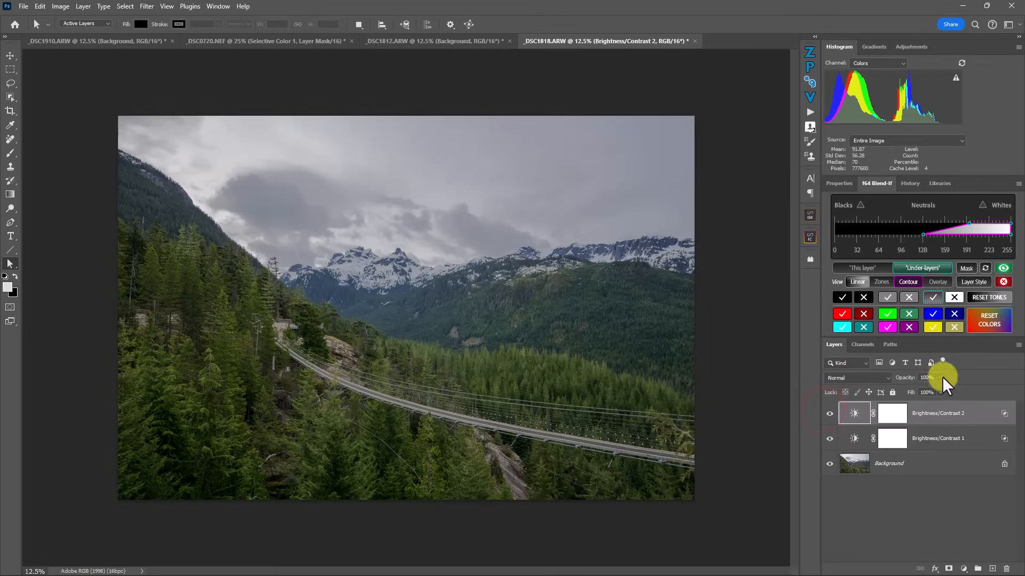
- Reduce the Brightness/Contrast 2 layer's opacity to 50% and compare the photo with the layer off
left_click_drag(941, 377, 917, 392)
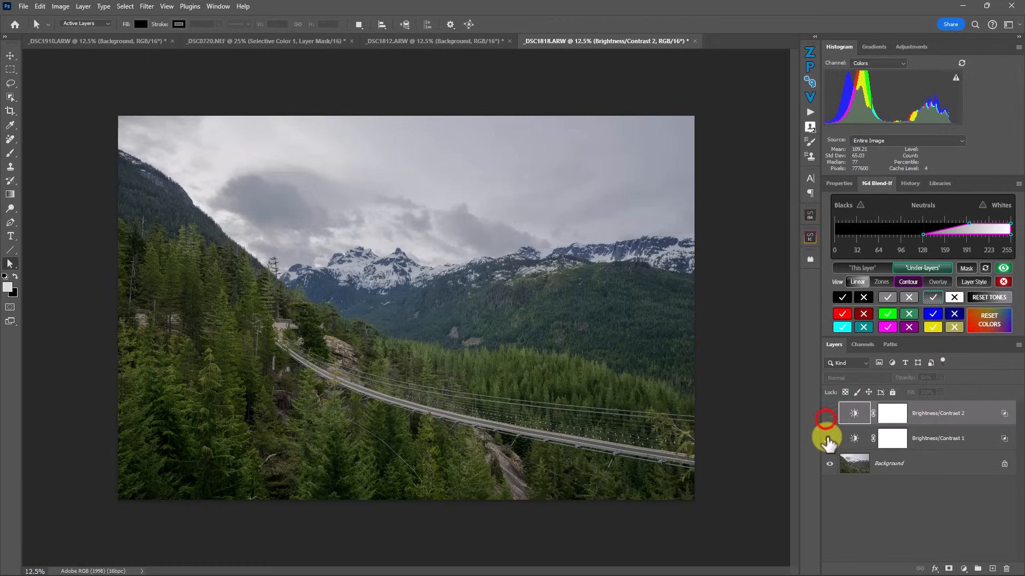
left_click(829, 414)
left_click(829, 415)
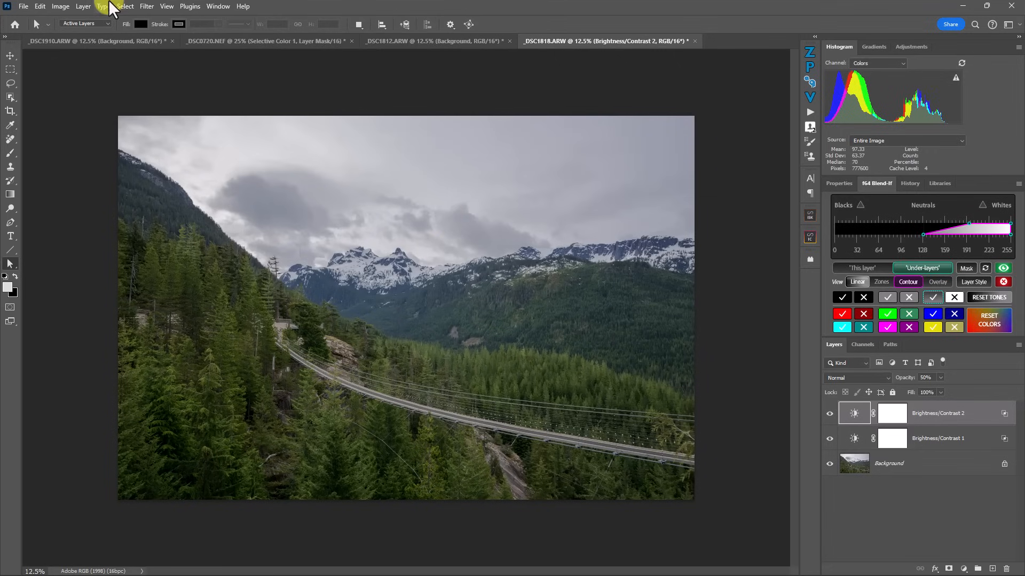
- Export the adjustments as a CUBE color lookup table with 32 grid points and the description "EX4. Linear Contrast"
left_click(27, 6)
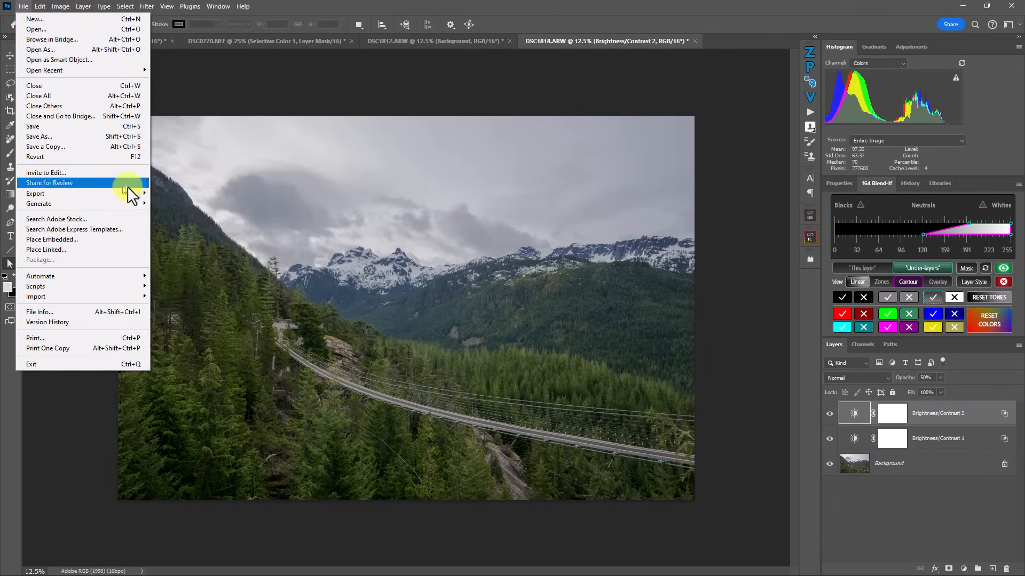
mouse_move(127, 193)
left_click(218, 304)
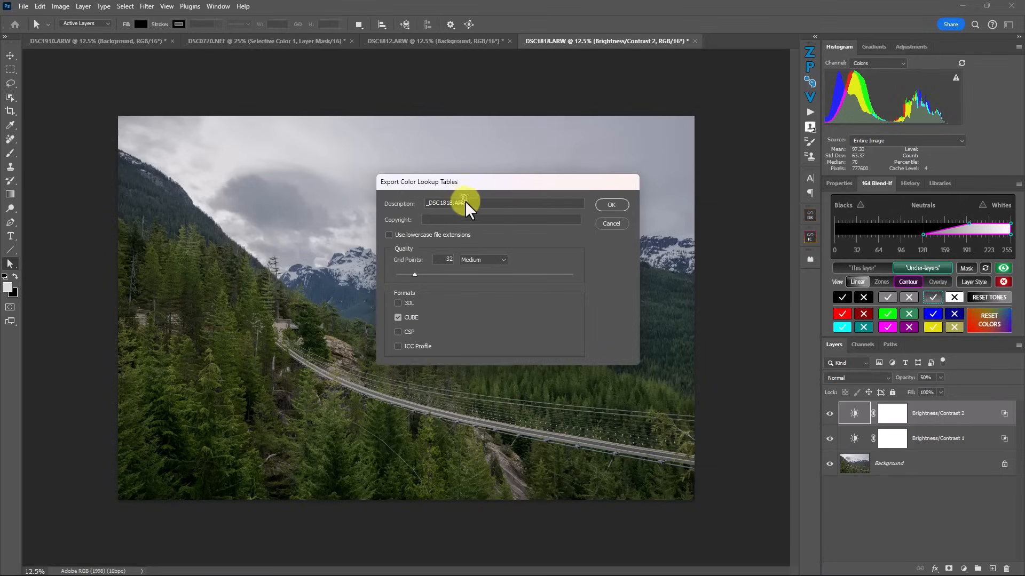
left_click_drag(474, 205, 341, 205)
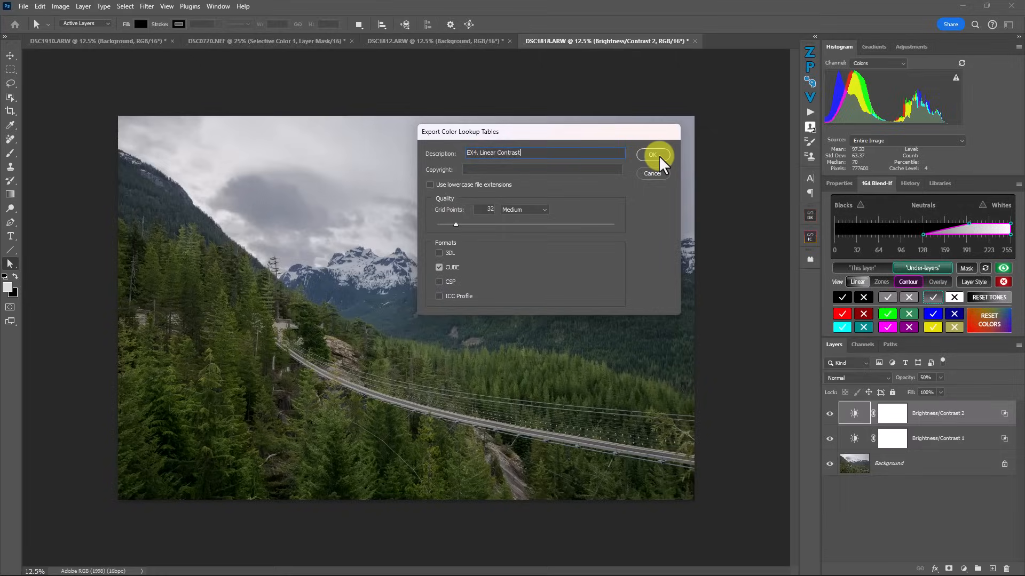
left_click(657, 155)
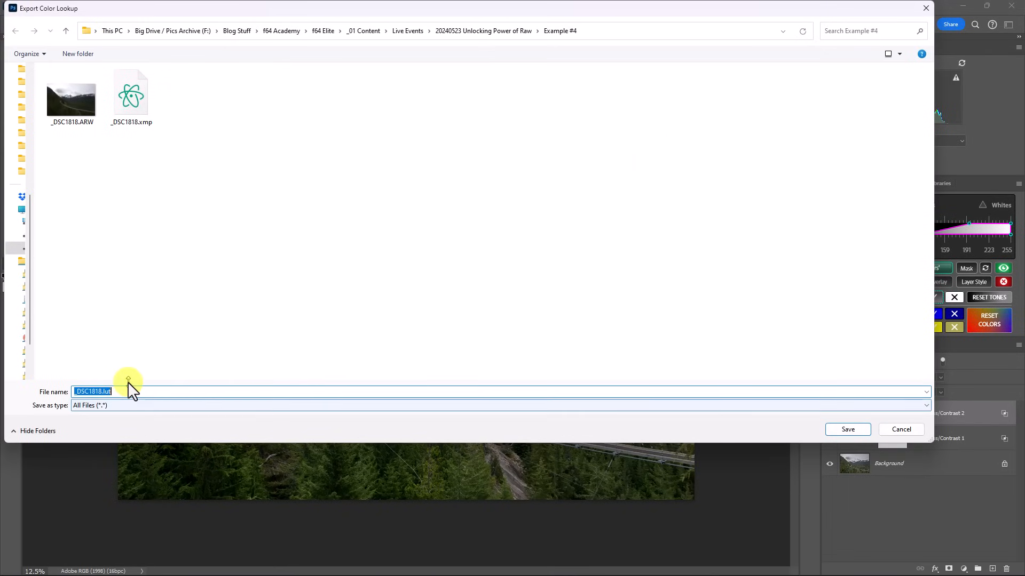
- Save the color lookup table as "EX.4 Linear Contrast" in the Example #4 folder
type("EX.3 Drama BW")
left_click_drag(133, 391, 82, 392)
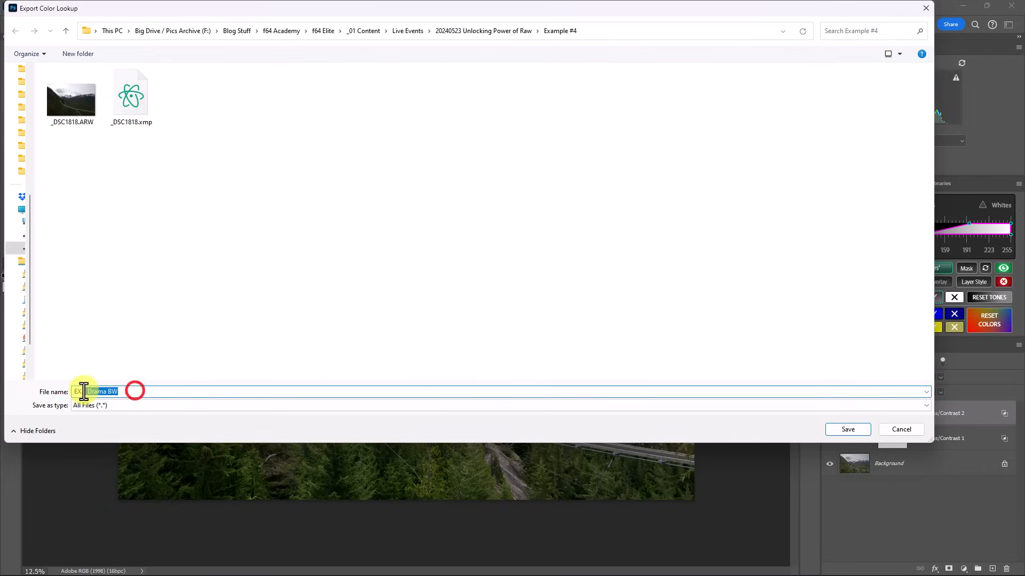
key("BackSpace")
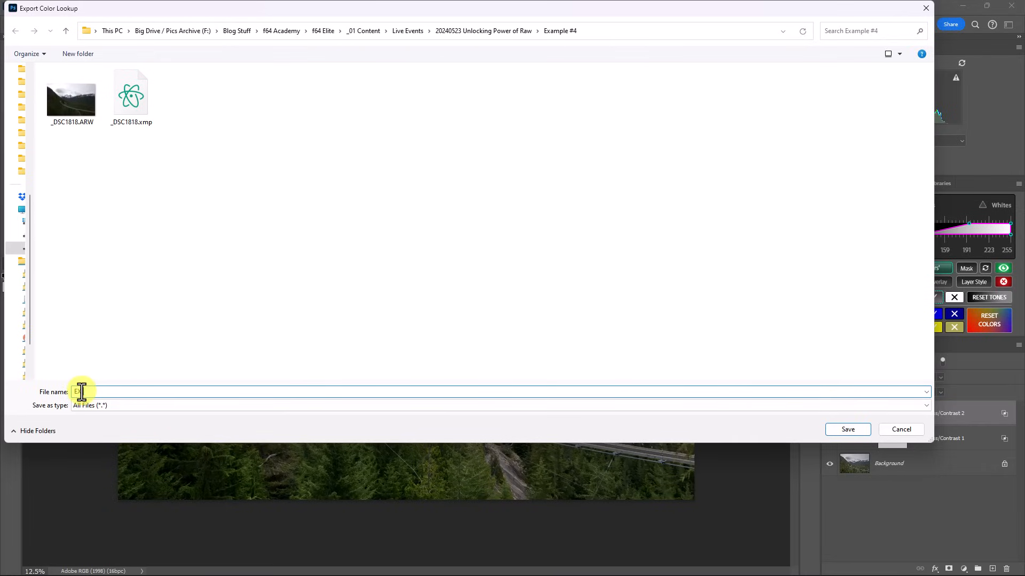
type("4 Linear Contrast")
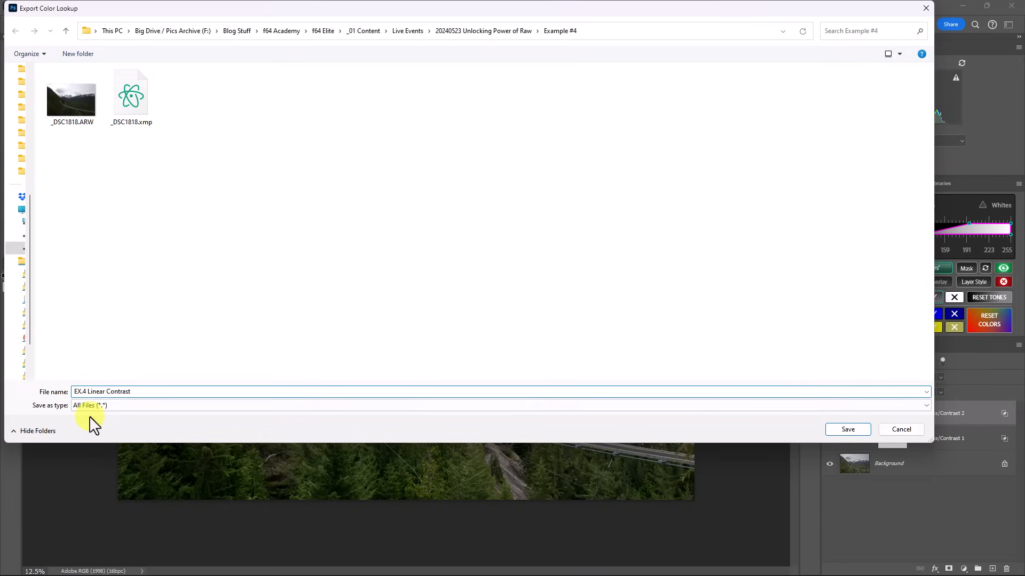
key("ctrl+a")
left_click(847, 429)
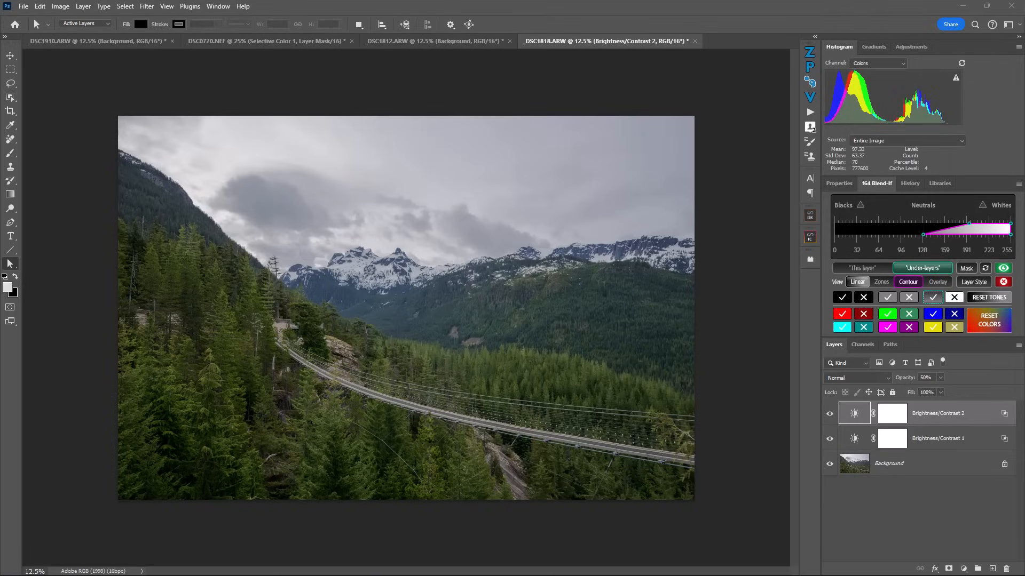
- Reopen the _DSC1818.ARW bridge photo in Camera Raw and start creating a new profile from its settings
left_click(446, 211)
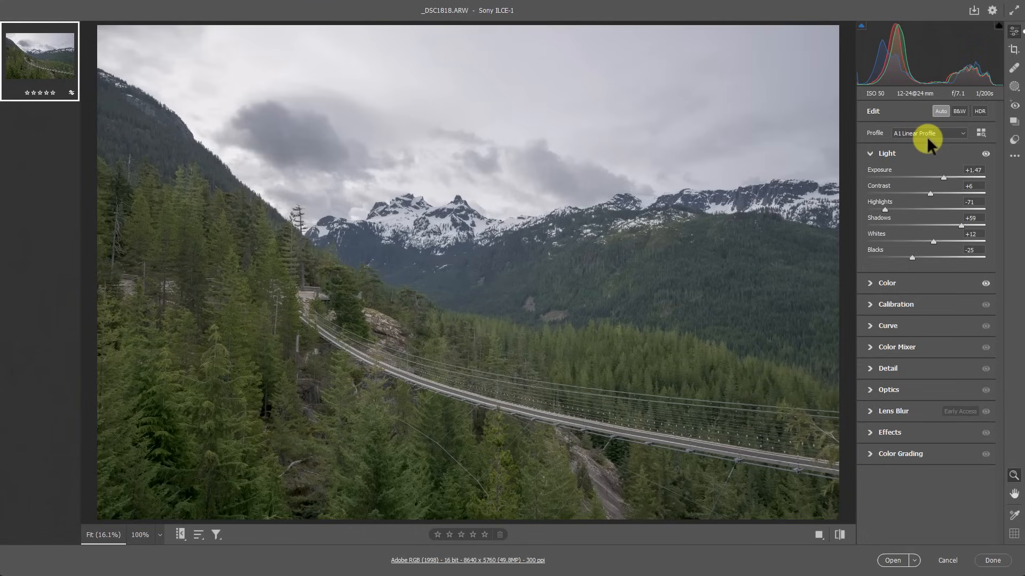
left_click(1014, 139)
key("alt")
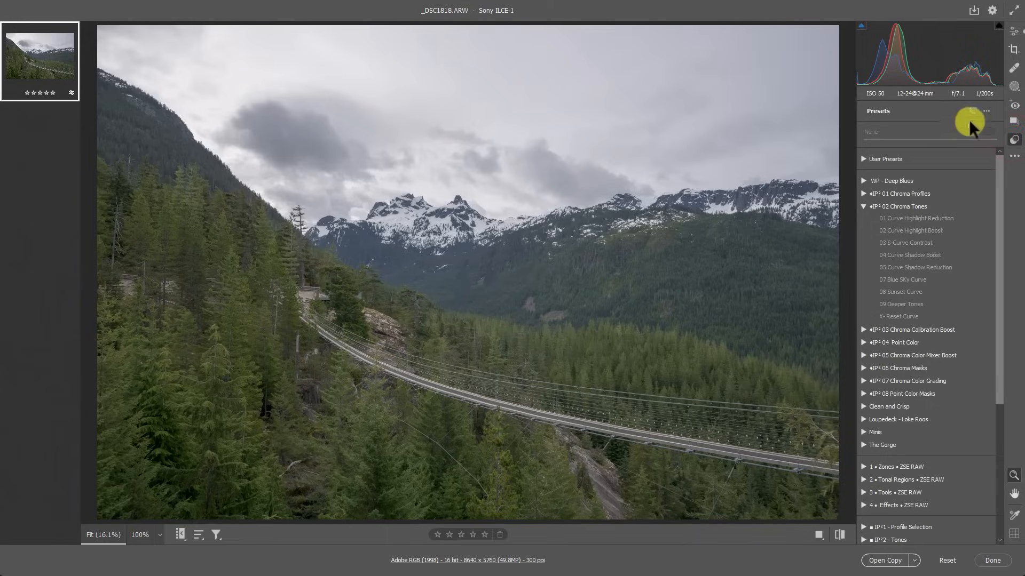
left_click(970, 111, "alt")
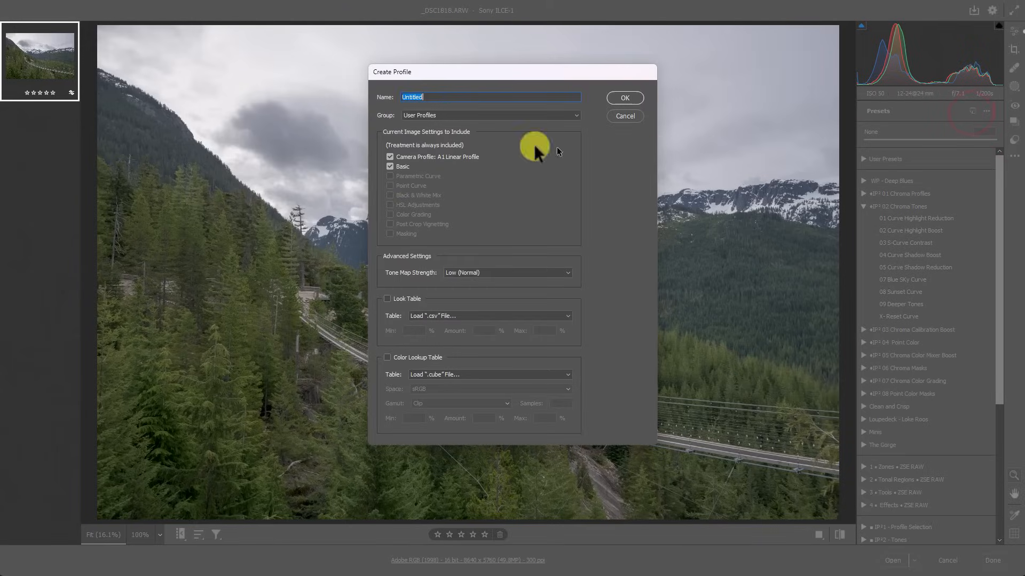
- Exclude the Basic settings from the new profile, name it "EX.4 Linear Contrast" and assign it to the Unlocking Raw group
left_click(398, 167)
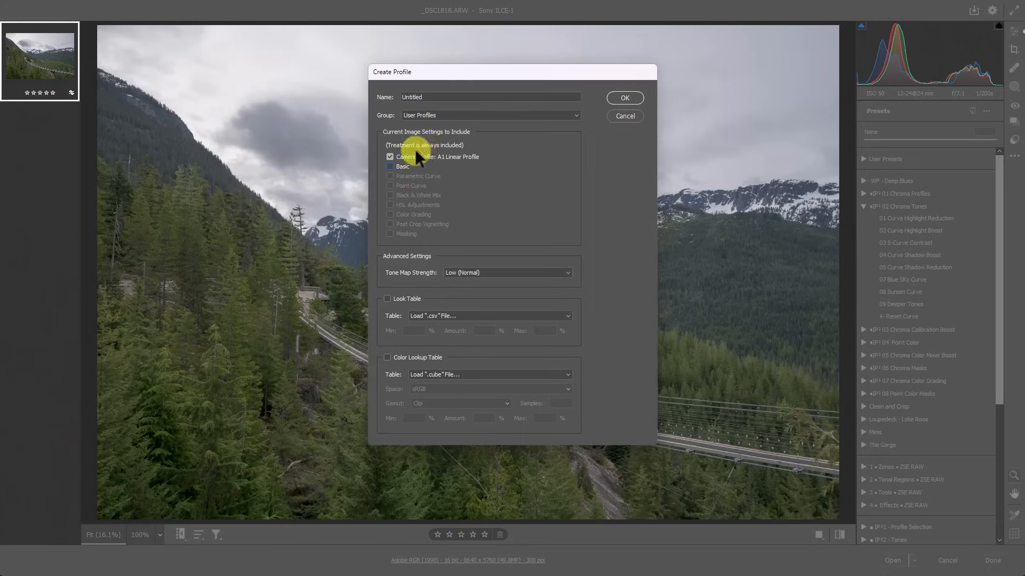
double_click(428, 97)
type("EX.4 Linear Contrast")
left_click(465, 117)
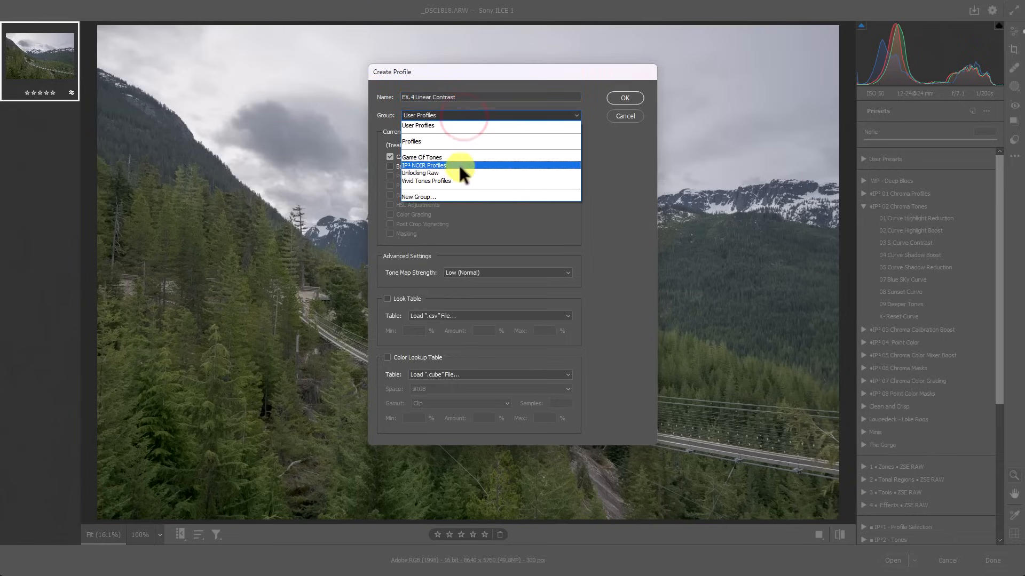
left_click(456, 169)
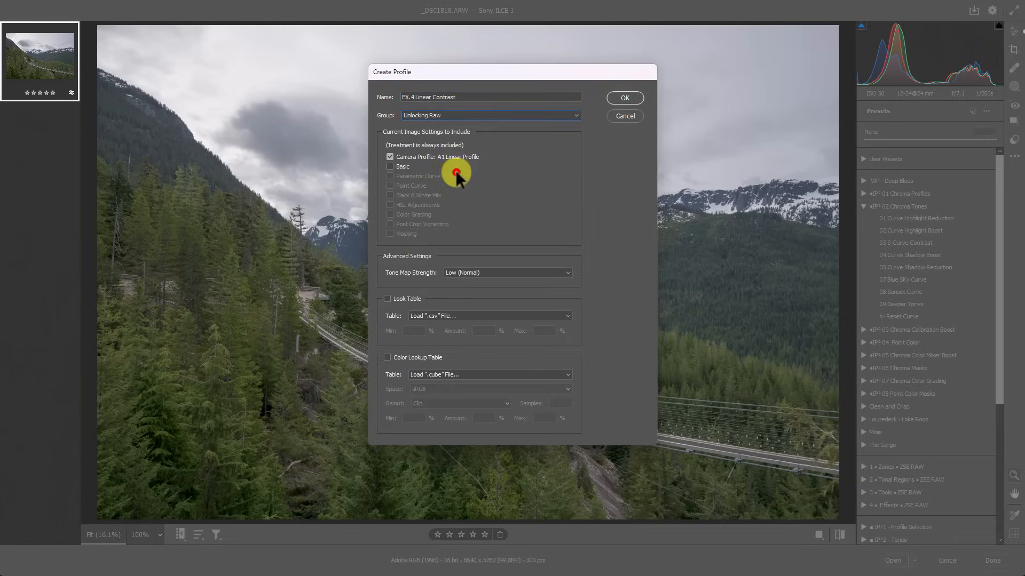
- Load EX.4 Linear Contrast.CUBE as the profile's color lookup table, set its space to Adobe RGB and create the profile
left_click(388, 357)
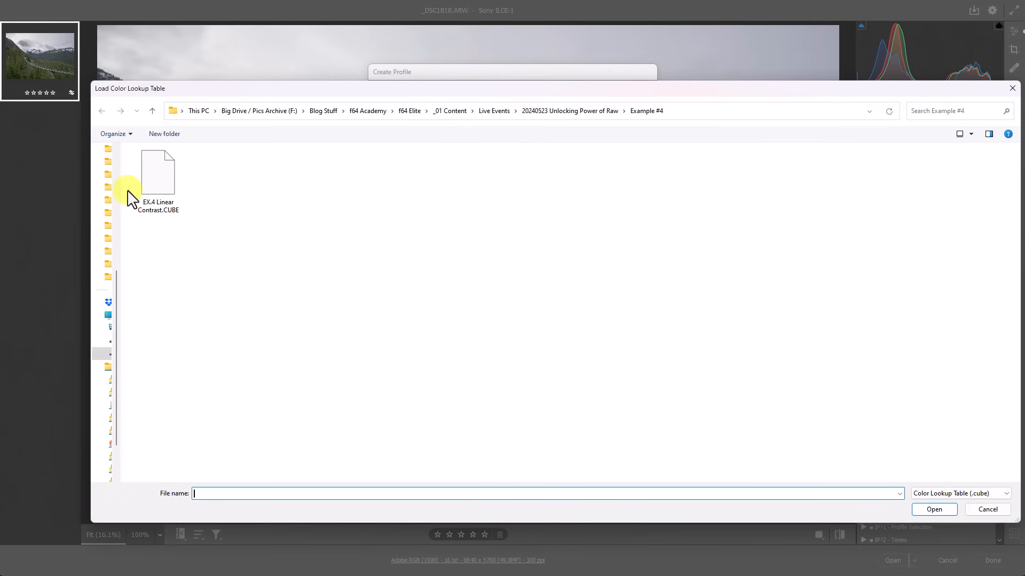
double_click(154, 190)
left_click(472, 387)
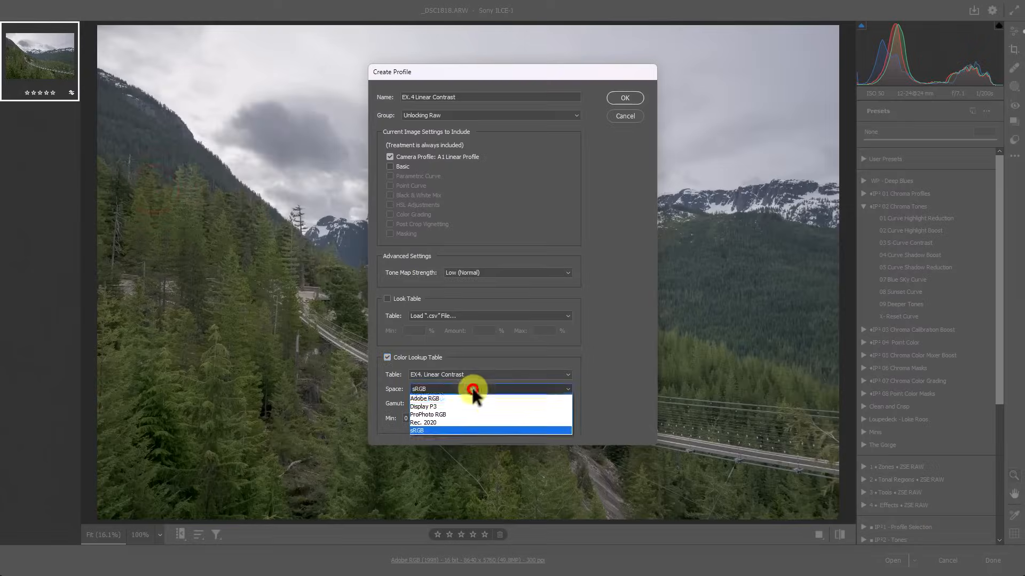
left_click(457, 401)
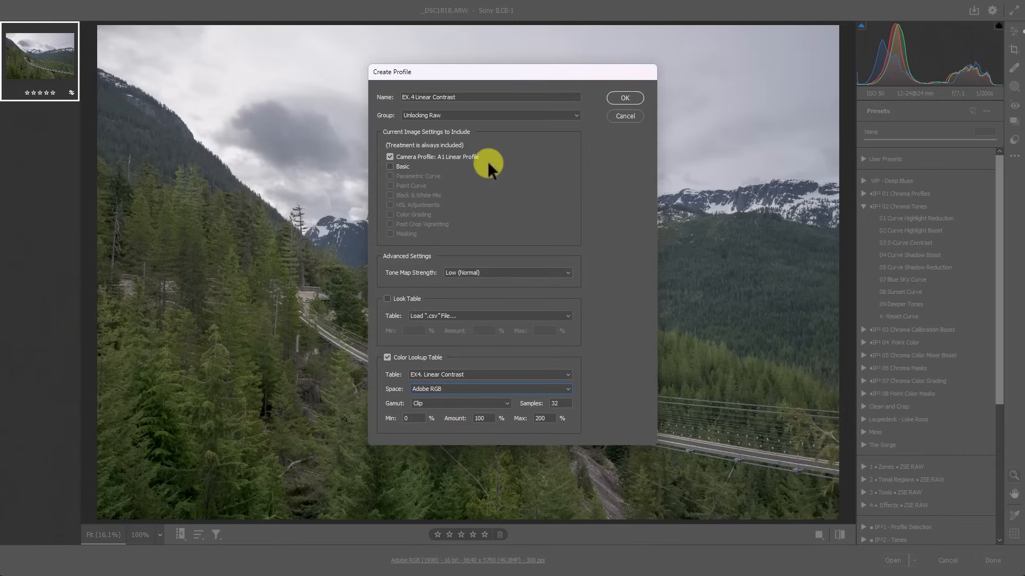
left_click(632, 101)
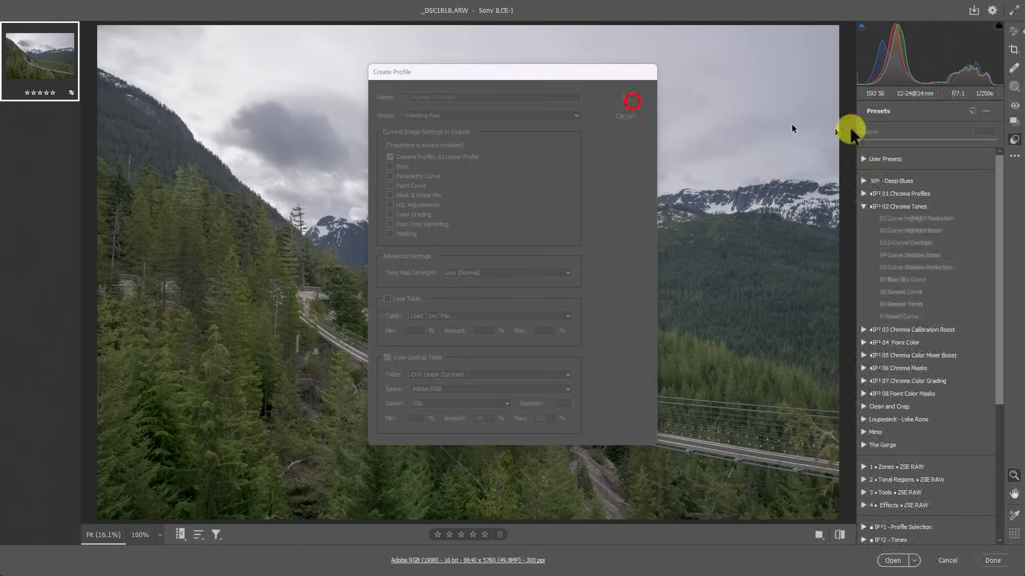
- Apply the EX.4 Linear Contrast profile from the Unlocking Raw group to the bridge photo and raise its amount to 117
left_click(1015, 33)
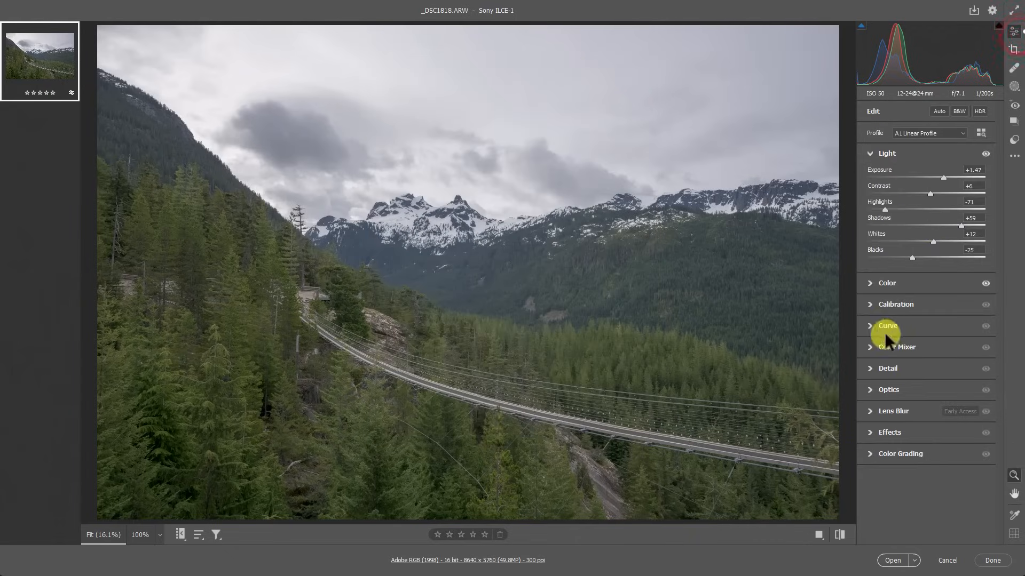
left_click(982, 134)
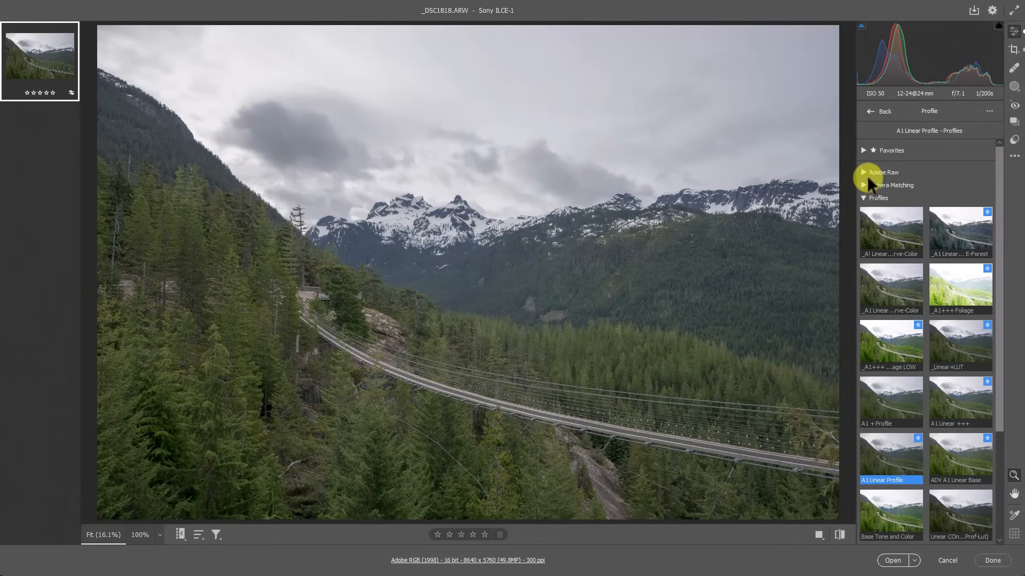
left_click(863, 197)
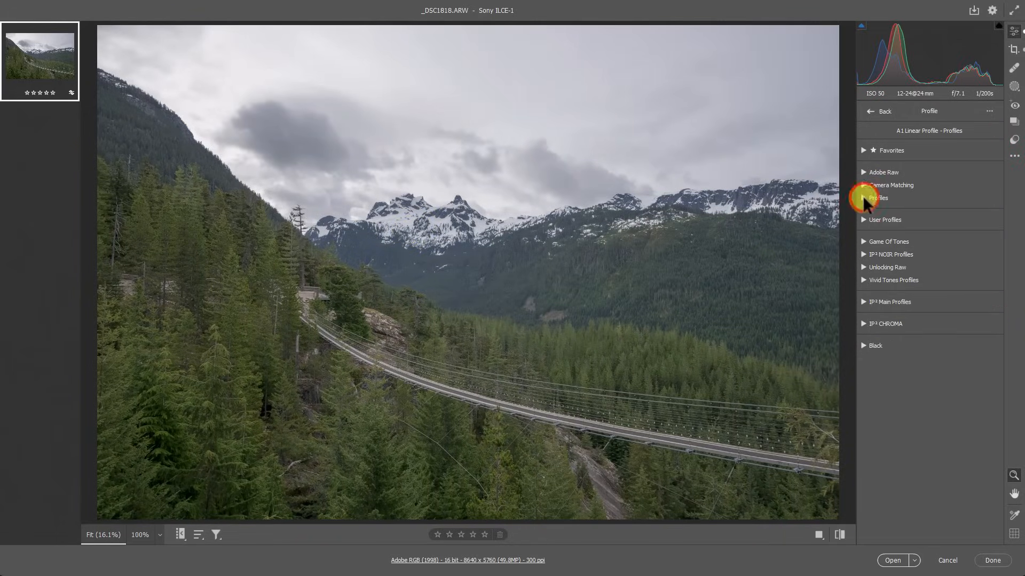
left_click(863, 267)
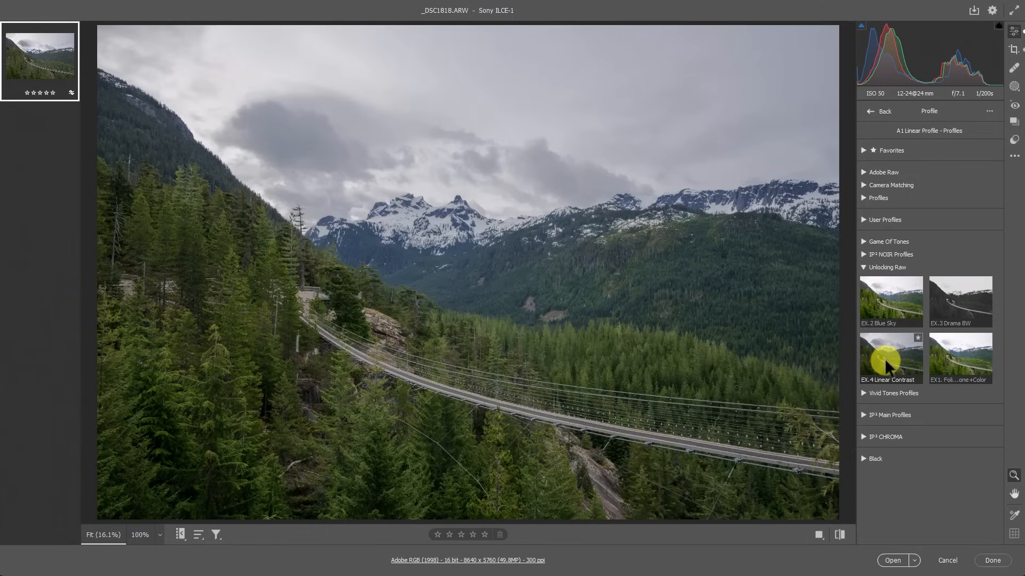
left_click(884, 359)
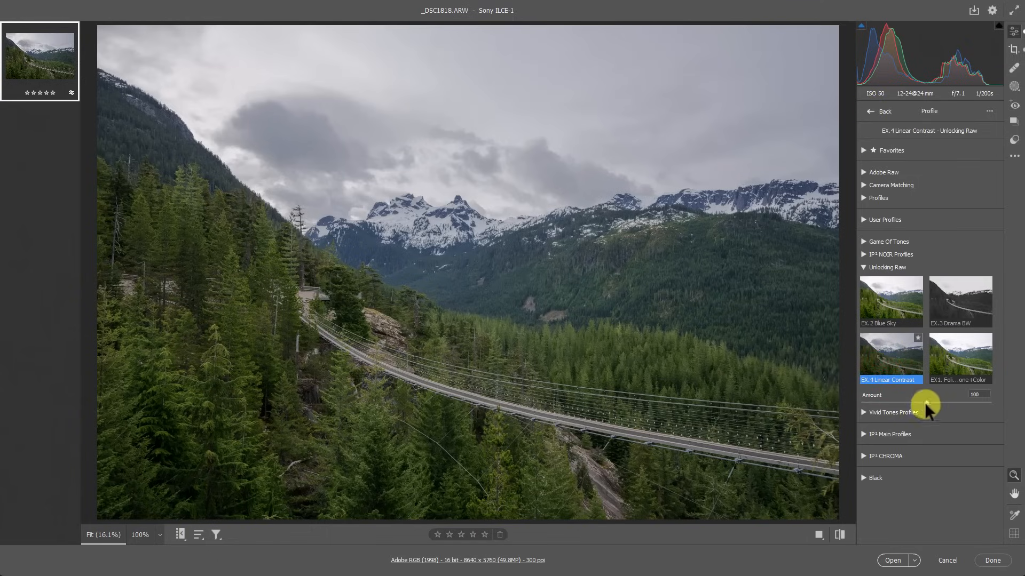
left_click_drag(926, 403, 934, 373)
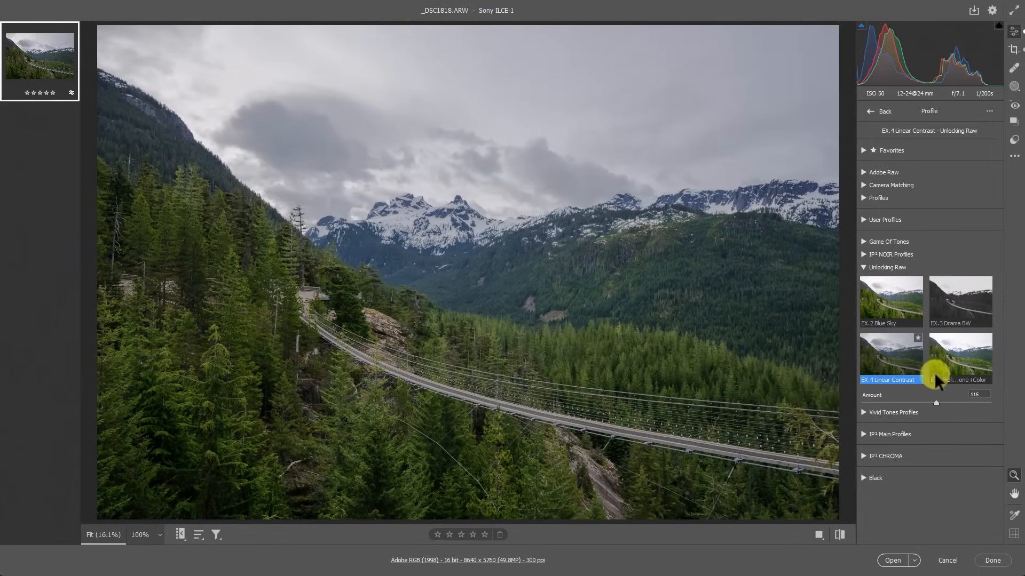
left_click(871, 111)
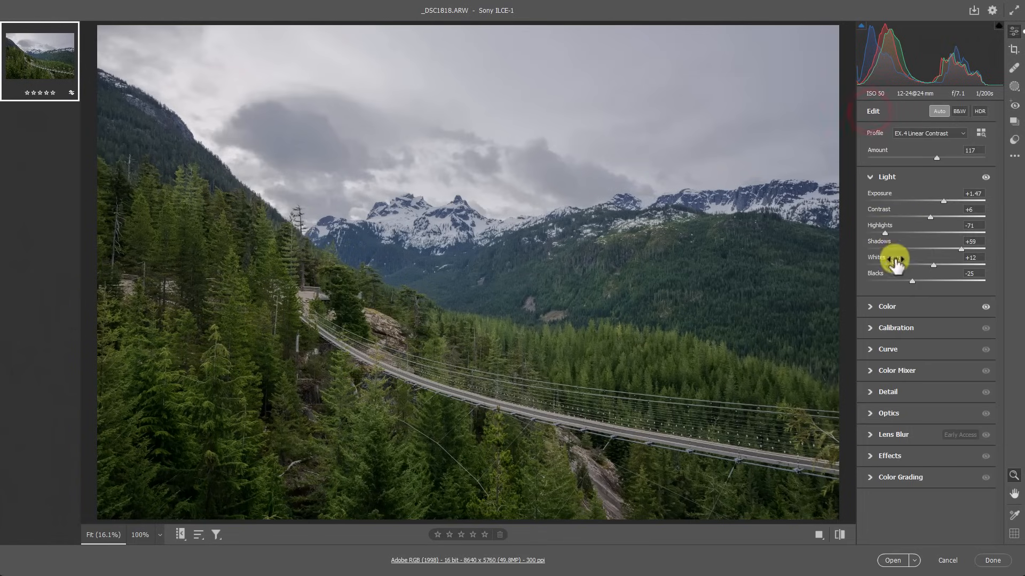
- Set the Light adjustments to Exposure +1.60, Contrast +5, Highlights -100, Shadows +67, Whites +25 and Blacks -31
left_click_drag(885, 232, 863, 228)
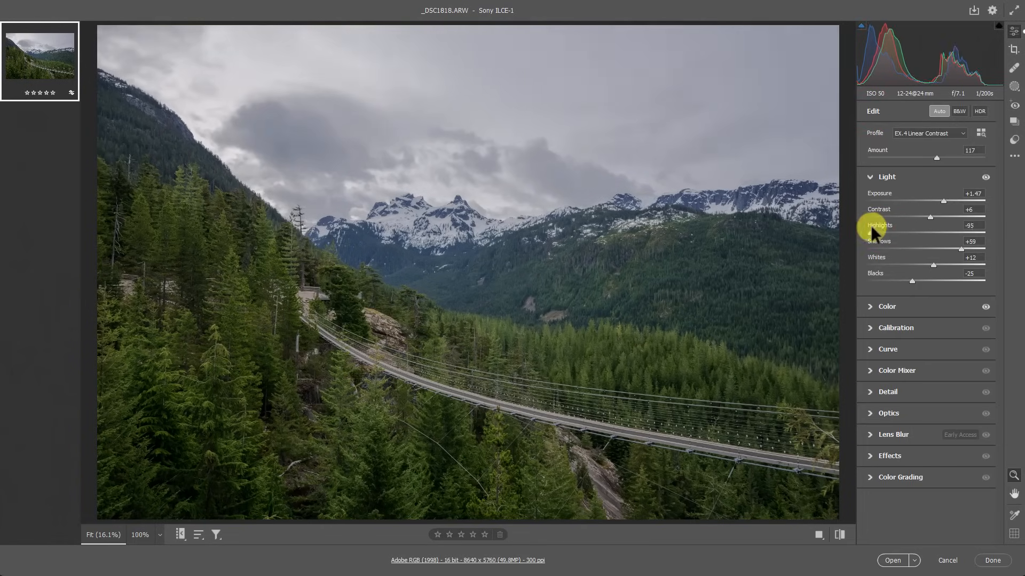
mouse_move(930, 217)
left_mouse_down()
mouse_move(943, 216)
mouse_move(933, 214)
mouse_move(944, 201)
mouse_move(929, 217)
mouse_move(956, 247)
mouse_move(974, 248)
mouse_move(960, 243)
mouse_move(916, 280)
mouse_move(892, 279)
mouse_move(908, 280)
left_mouse_up()
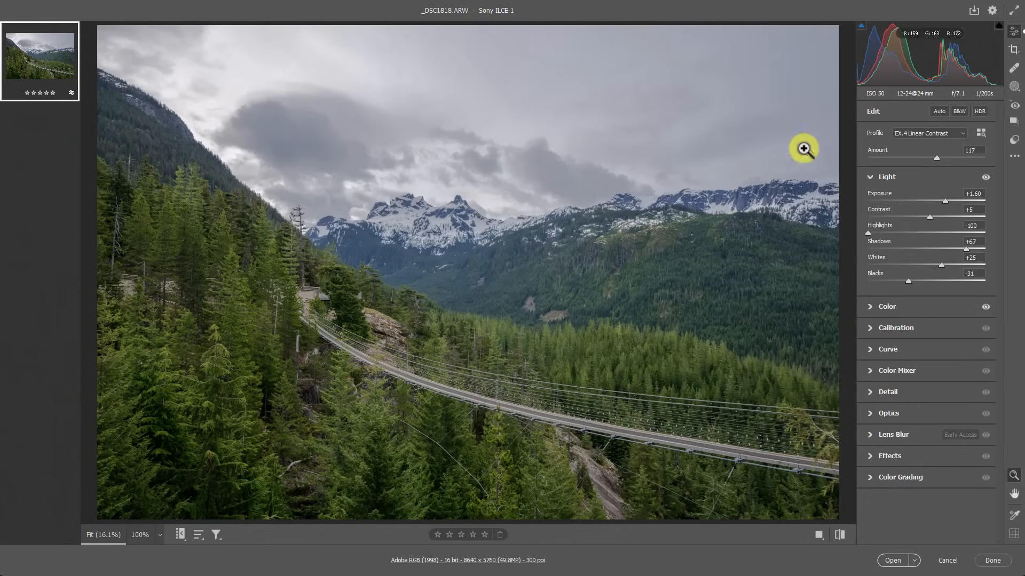
- Switch the bridge photo's profile to Adobe Color to compare it with EX.4 Linear Contrast
left_click(911, 134)
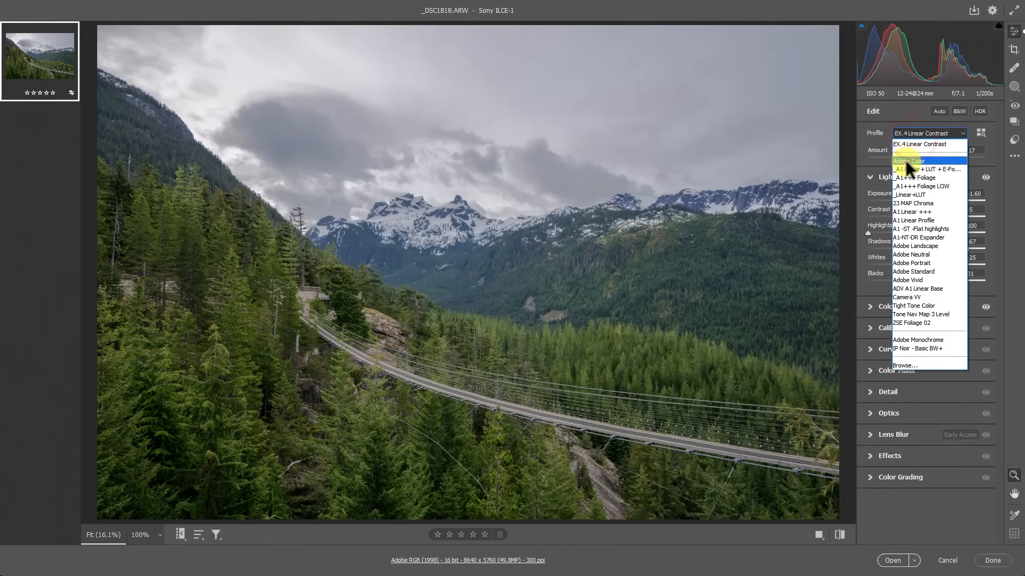
left_click(905, 161)
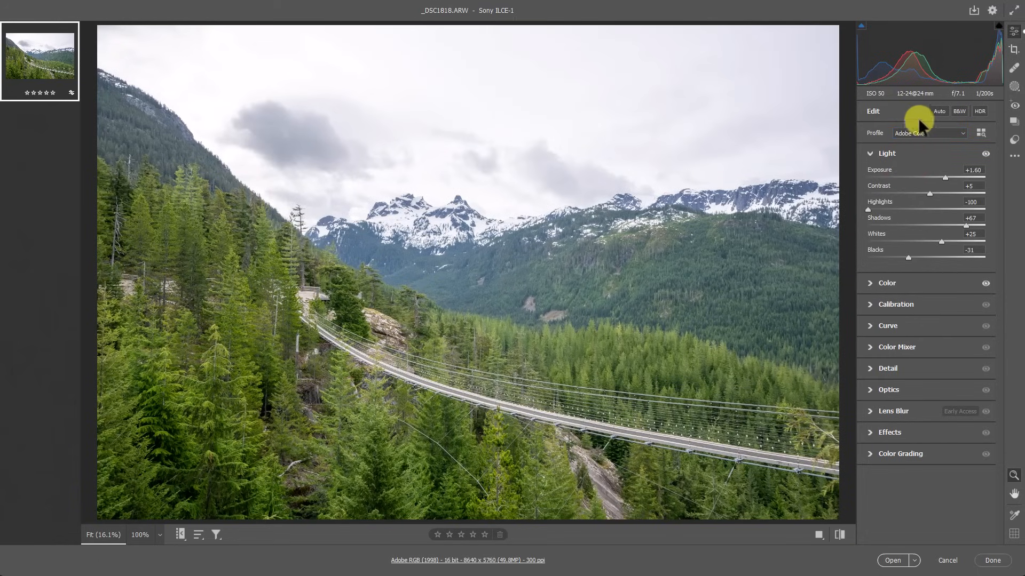